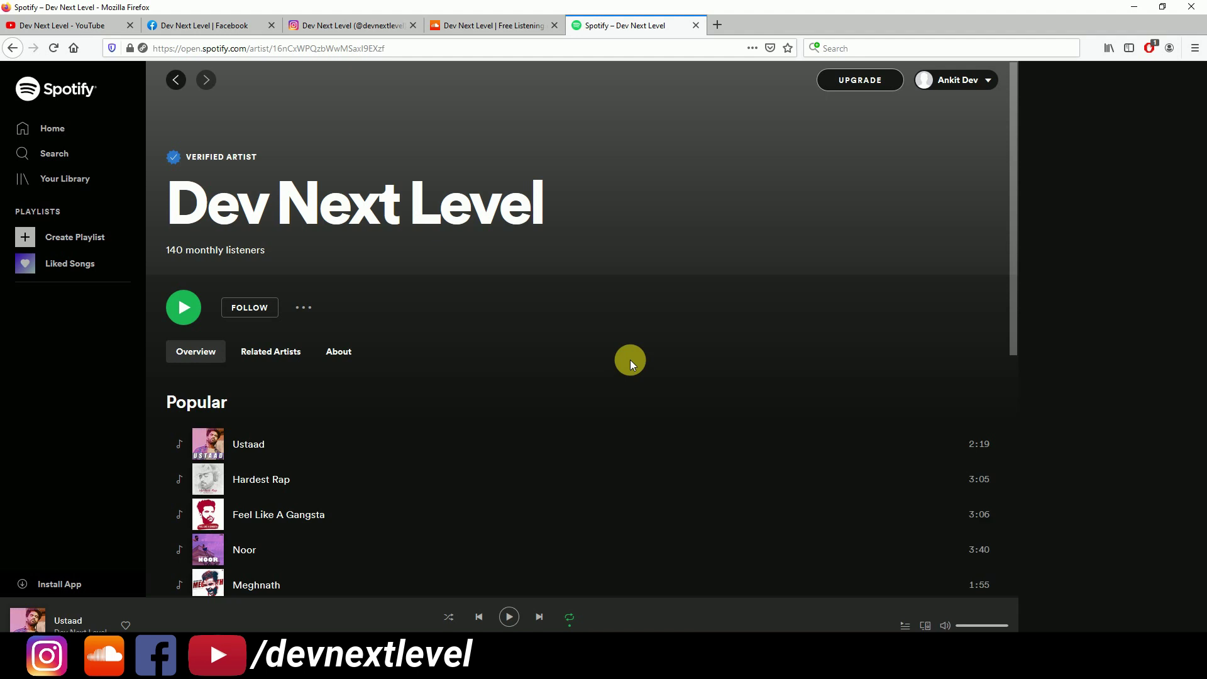
Switch to FL Studio, turn off the metronome and set the global snap to Line.
{"action": "left_click", "coordinate": [425, 622]}
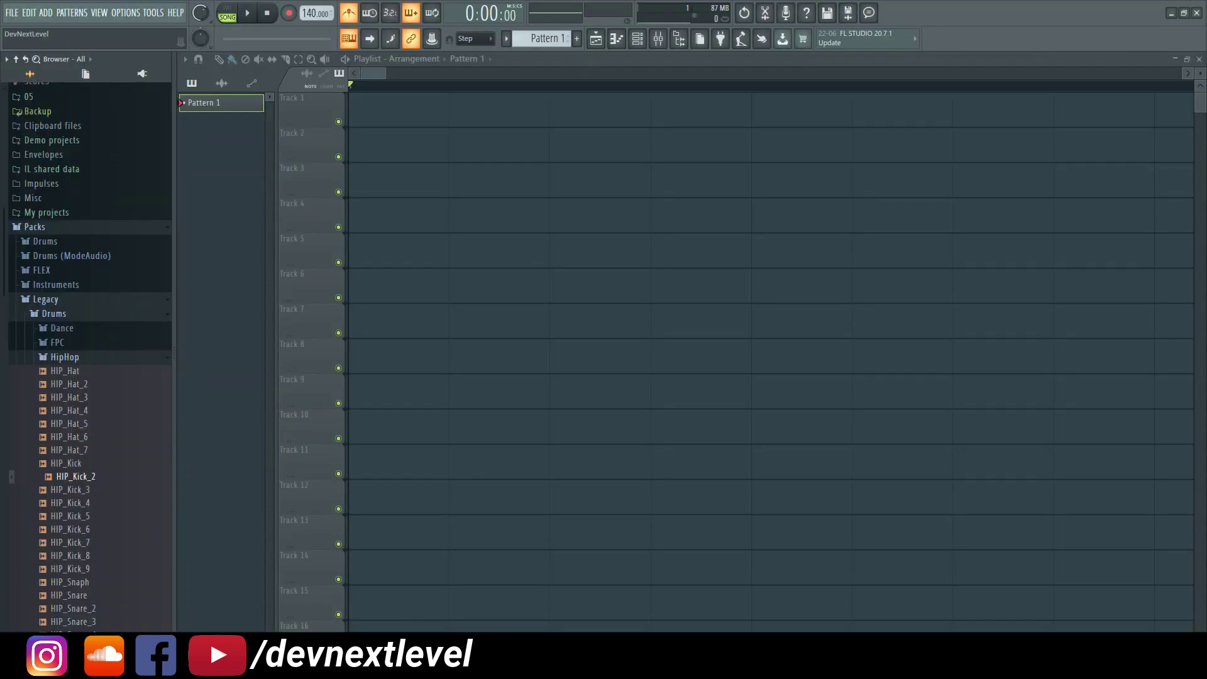
{"action": "scroll", "coordinate": [424, 89], "scroll_direction": "up", "scroll_amount": 5}
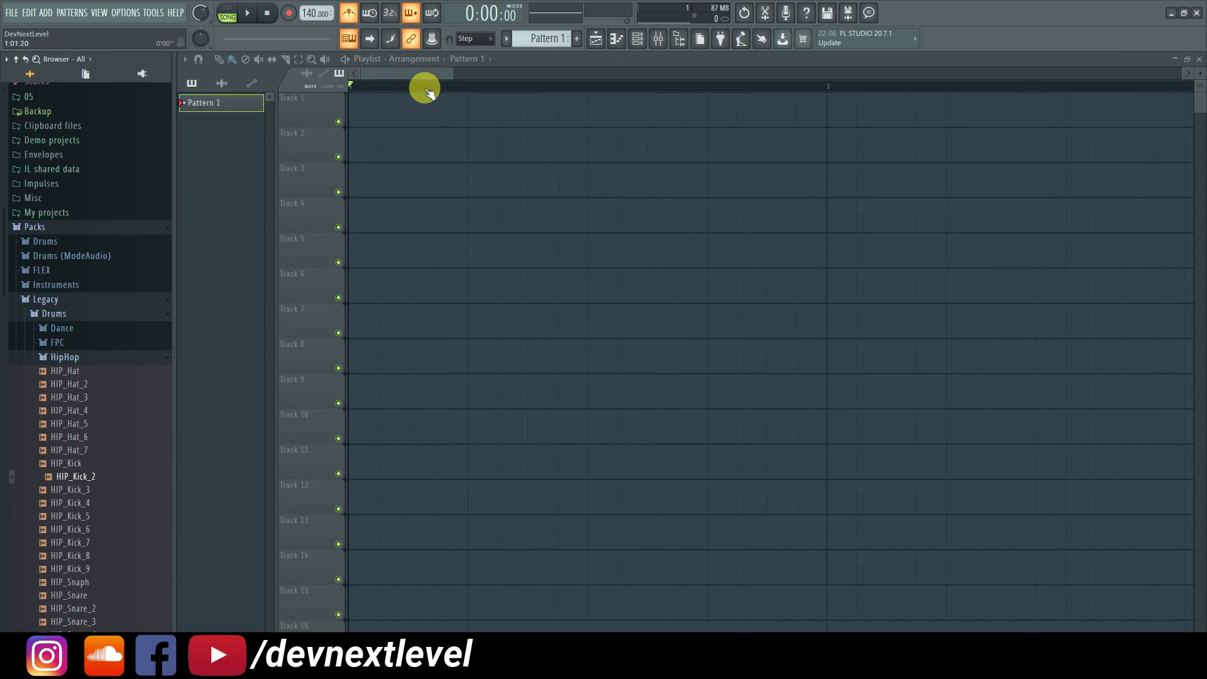
{"action": "left_click", "coordinate": [348, 13]}
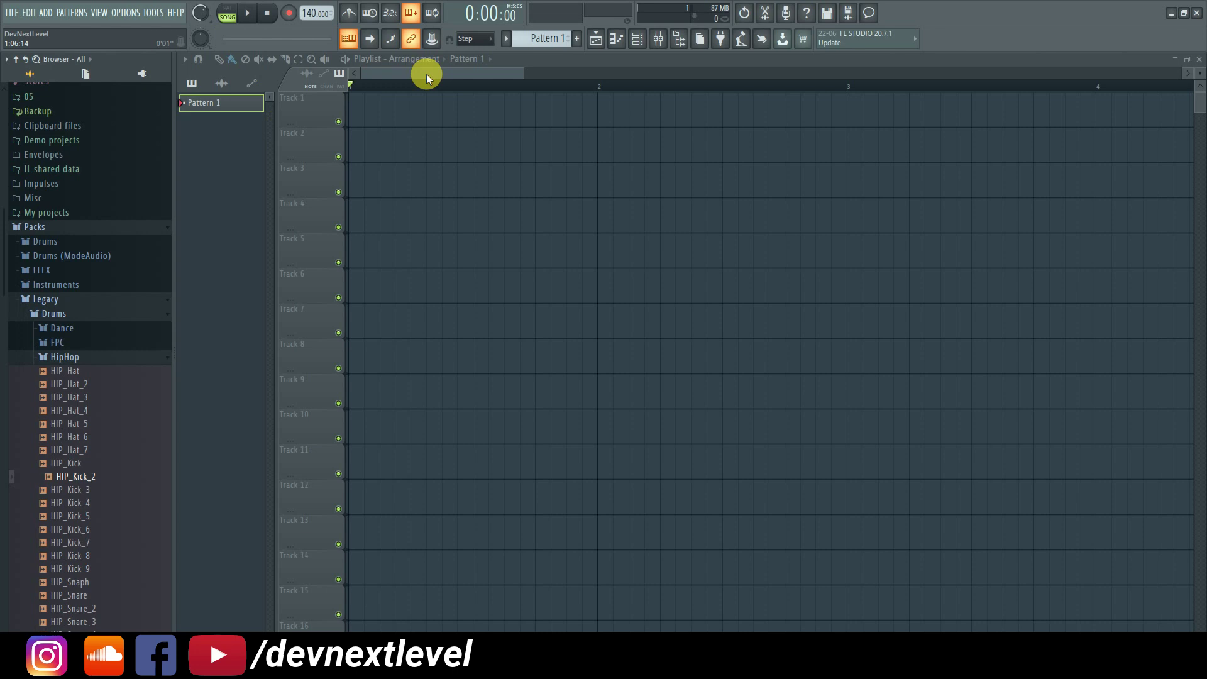
{"action": "left_click", "coordinate": [472, 39]}
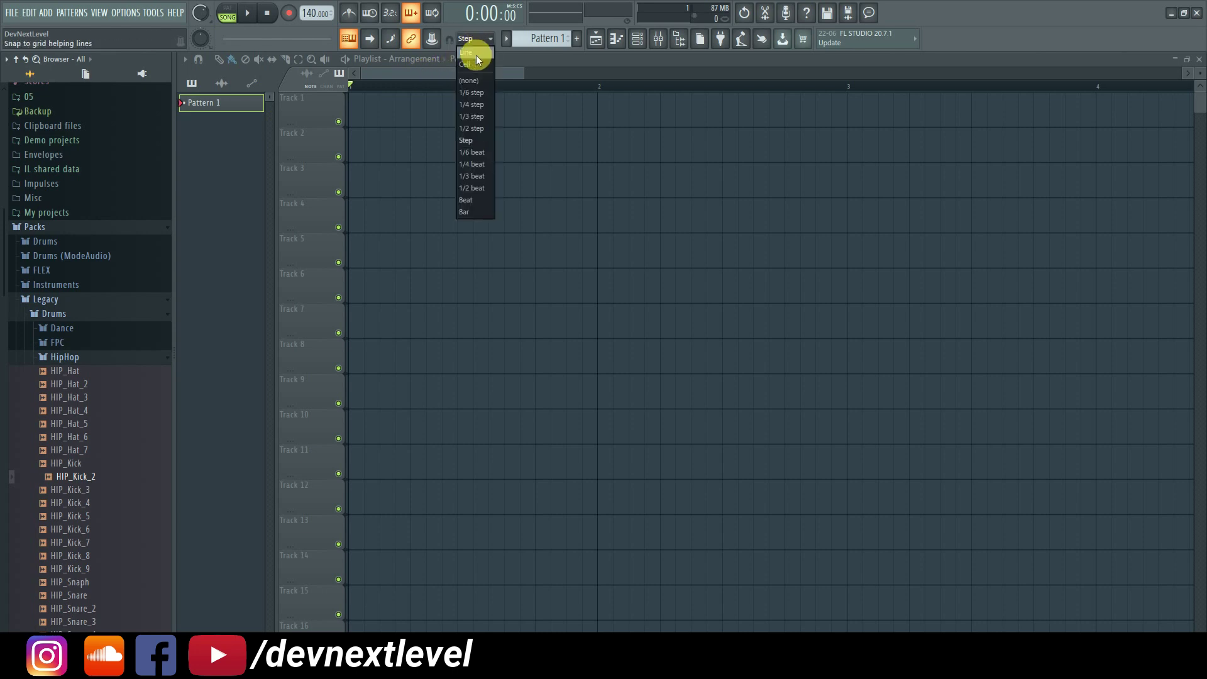
{"action": "left_click", "coordinate": [476, 54]}
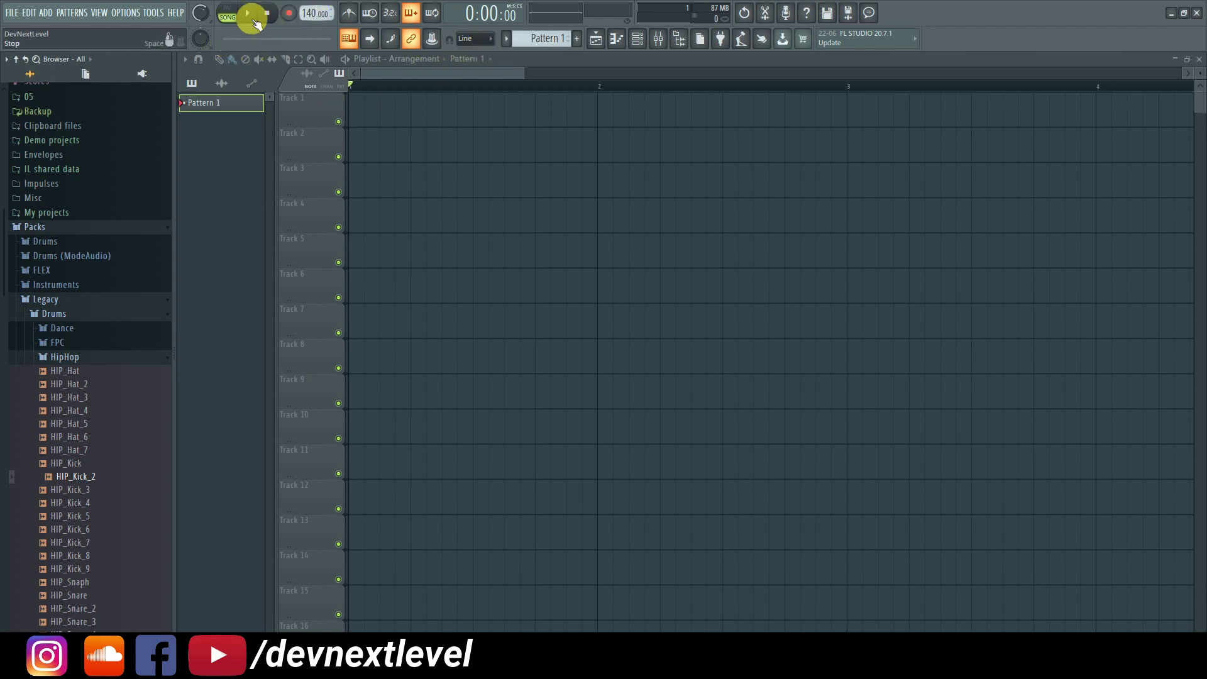
Highlight the first bar on the playlist timeline and clear the highlight again.
{"action": "scroll", "coordinate": [352, 88], "scroll_direction": "up", "scroll_amount": 5}
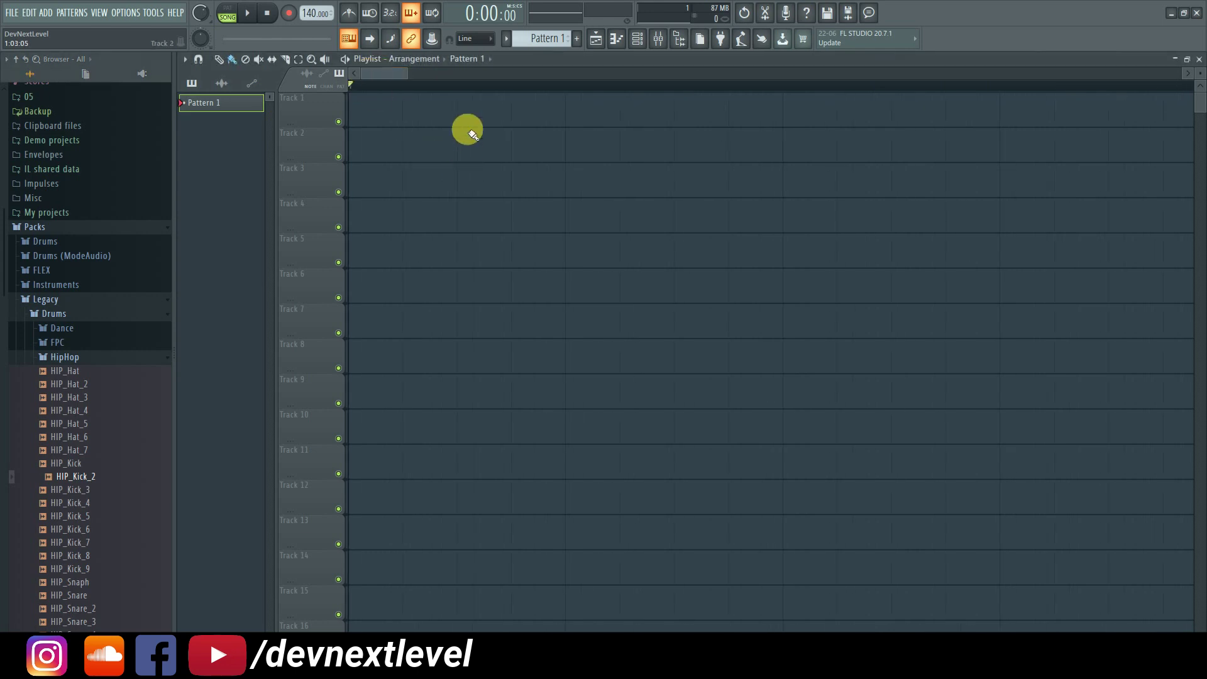
{"action": "scroll", "coordinate": [443, 88], "scroll_direction": "down", "scroll_amount": 3}
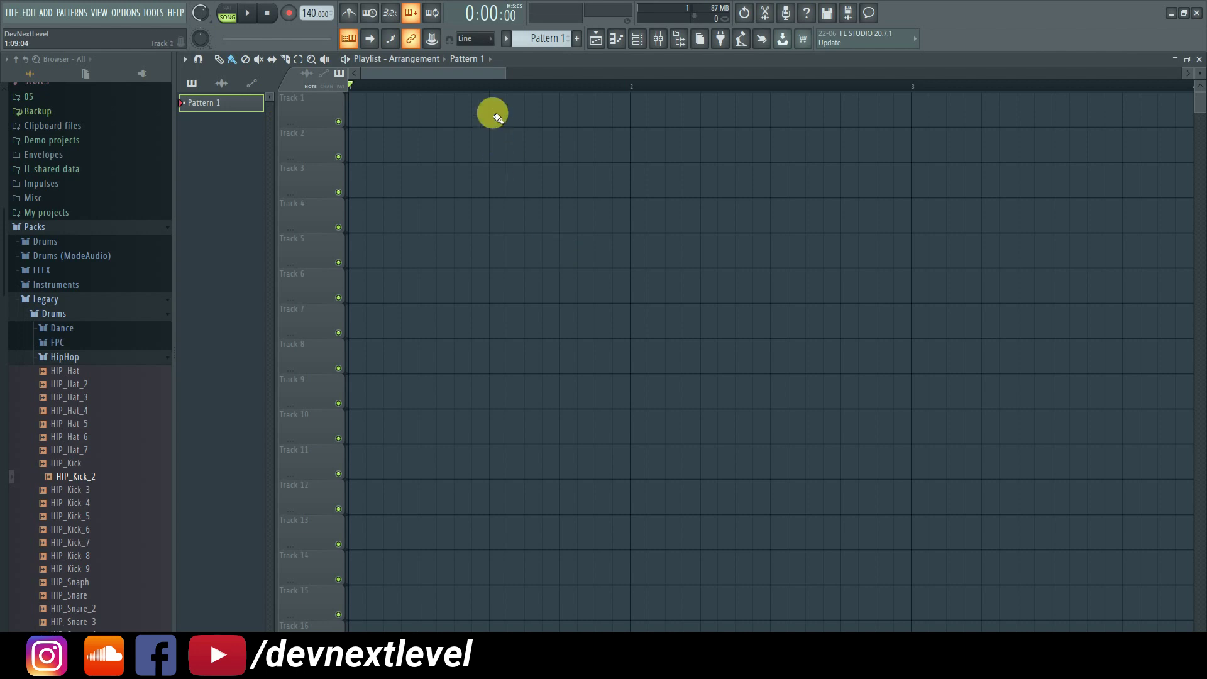
{"action": "scroll", "coordinate": [488, 89], "scroll_direction": "down", "scroll_amount": 4}
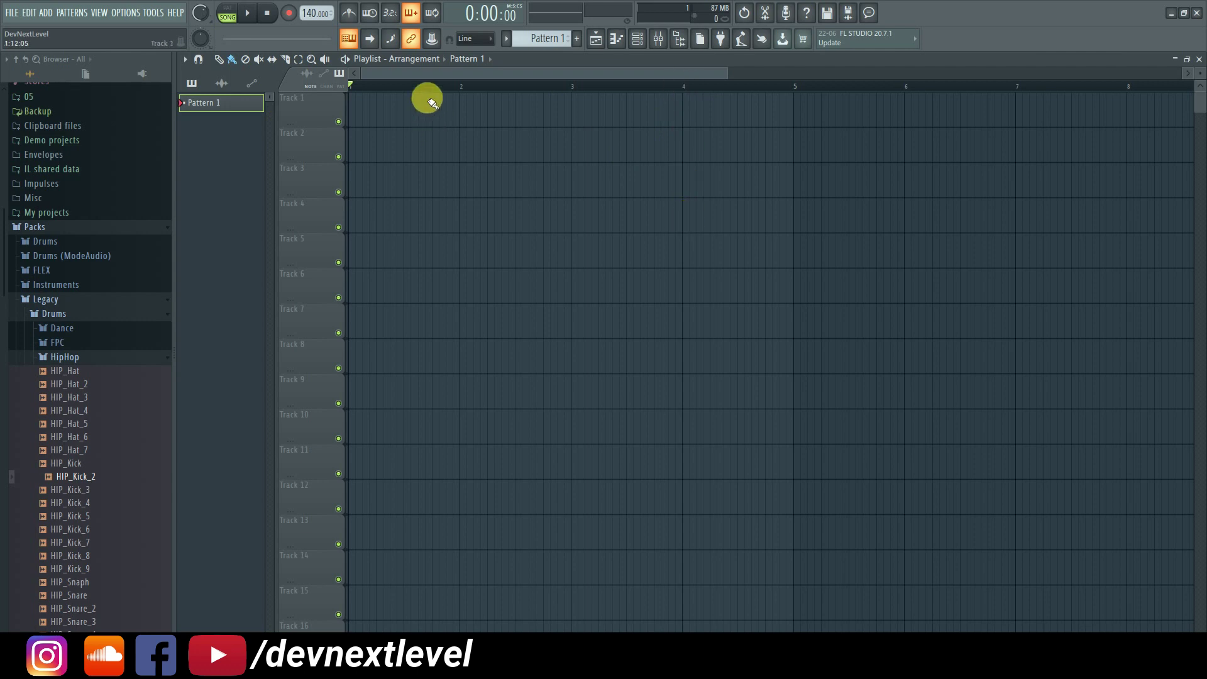
{"action": "left_click_drag", "start_coordinate": [460, 94], "coordinate": [334, 99]}
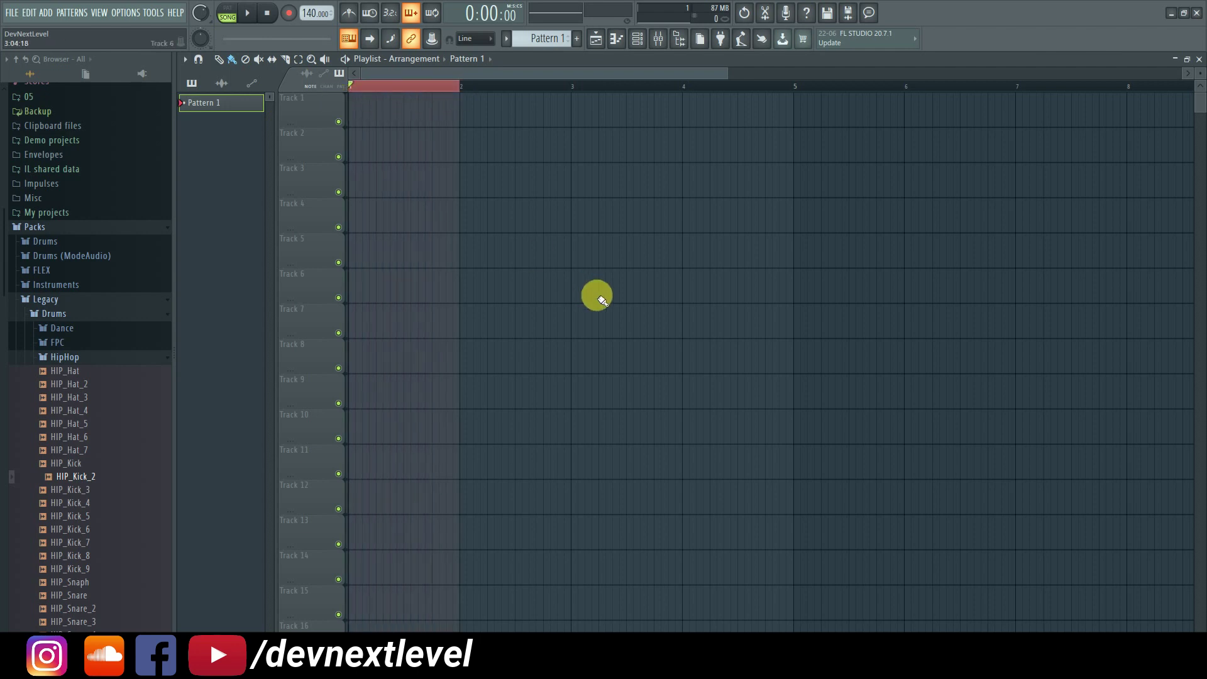
{"action": "left_click", "coordinate": [465, 94]}
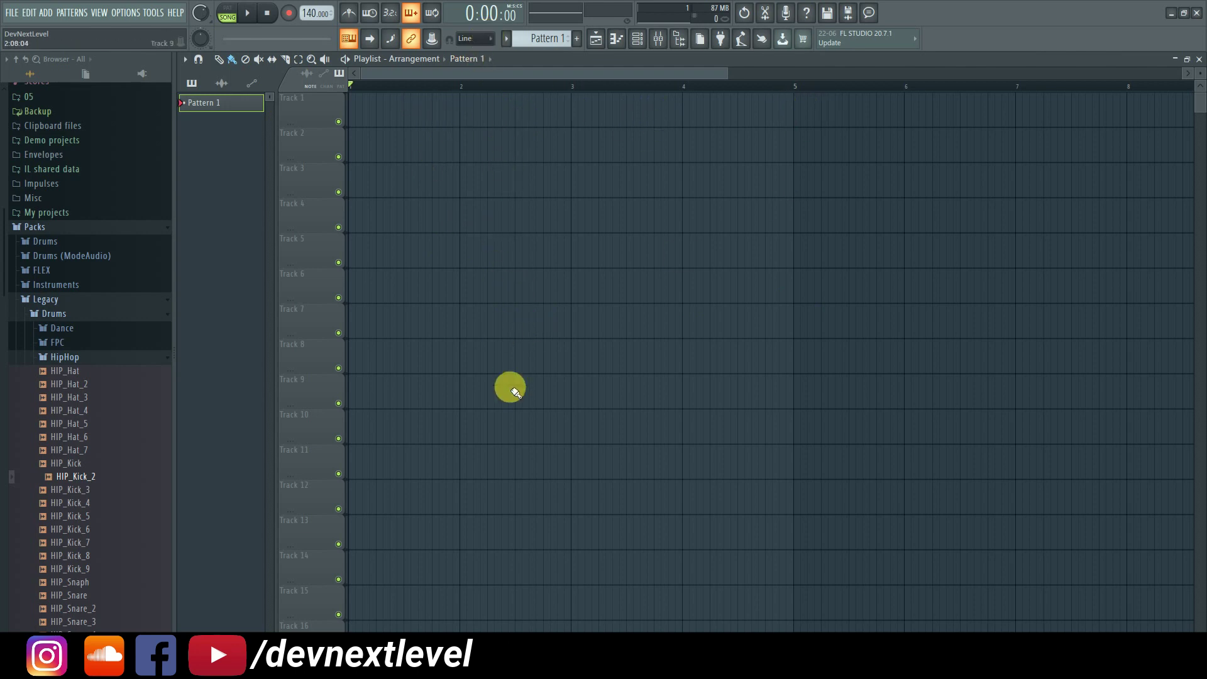
Place a Pattern 1 clip at the start of Track 1, extend it to one full bar, and delete it.
{"action": "left_click", "coordinate": [356, 118]}
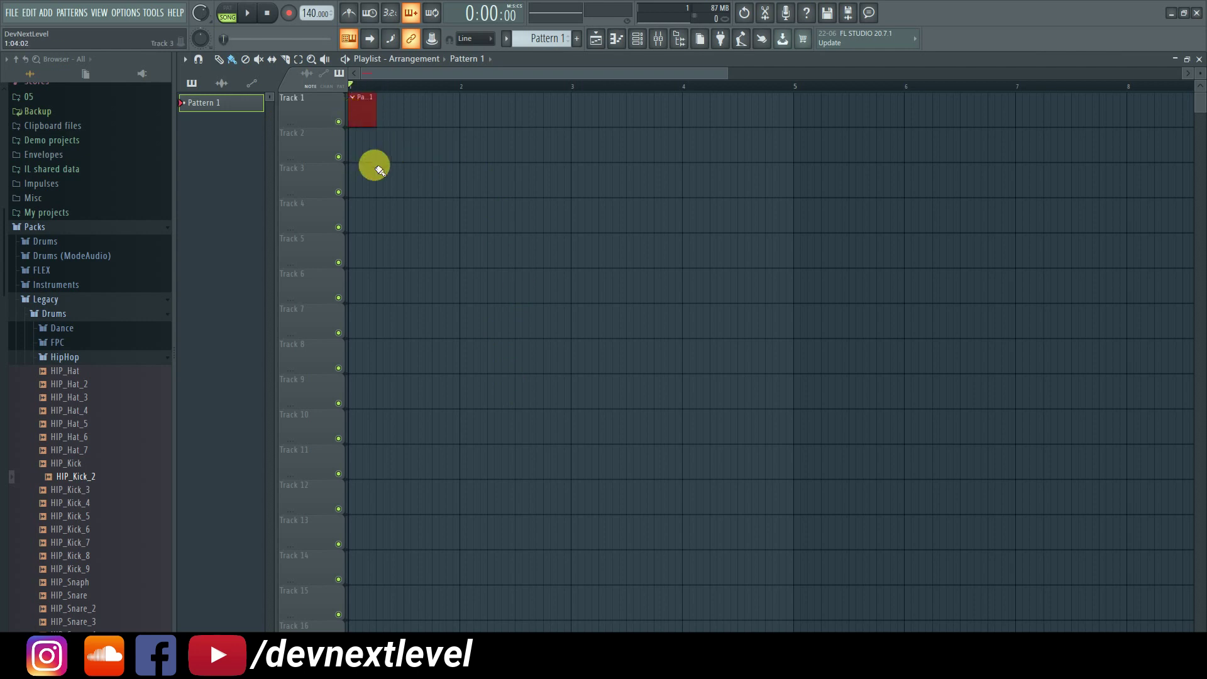
{"action": "scroll", "coordinate": [366, 88], "scroll_direction": "up", "scroll_amount": 1}
{"action": "left_click_drag", "start_coordinate": [393, 114], "coordinate": [509, 124]}
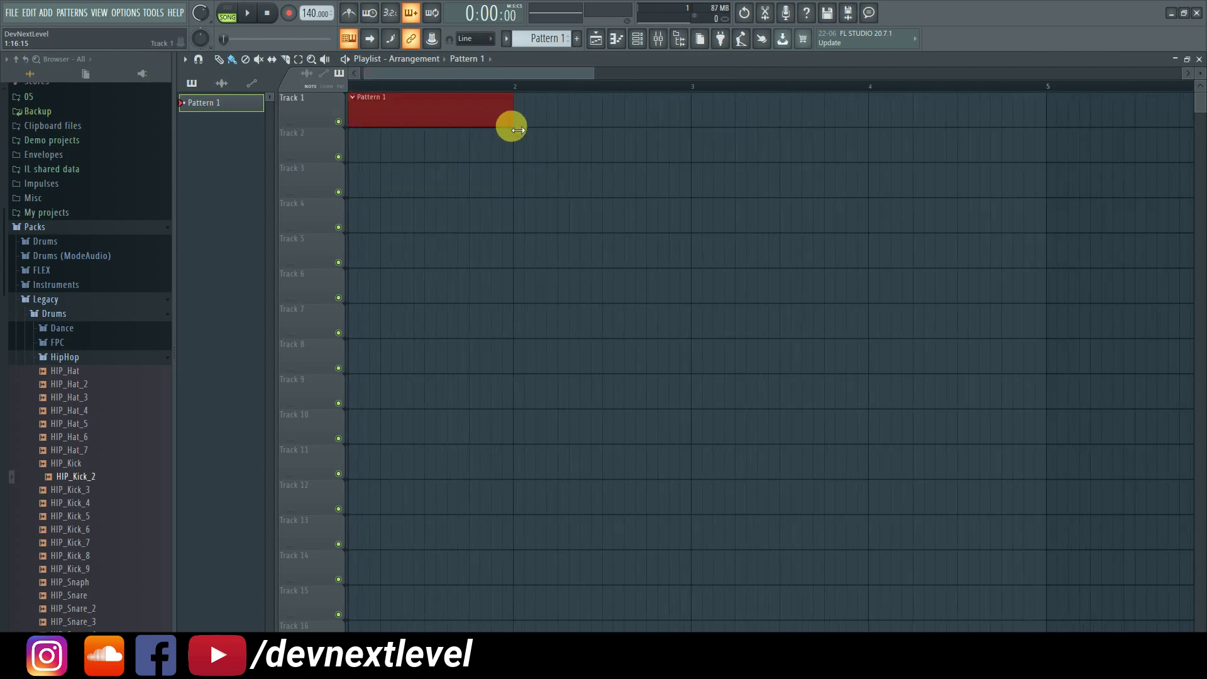
{"action": "scroll", "coordinate": [463, 72], "scroll_direction": "up", "scroll_amount": 1}
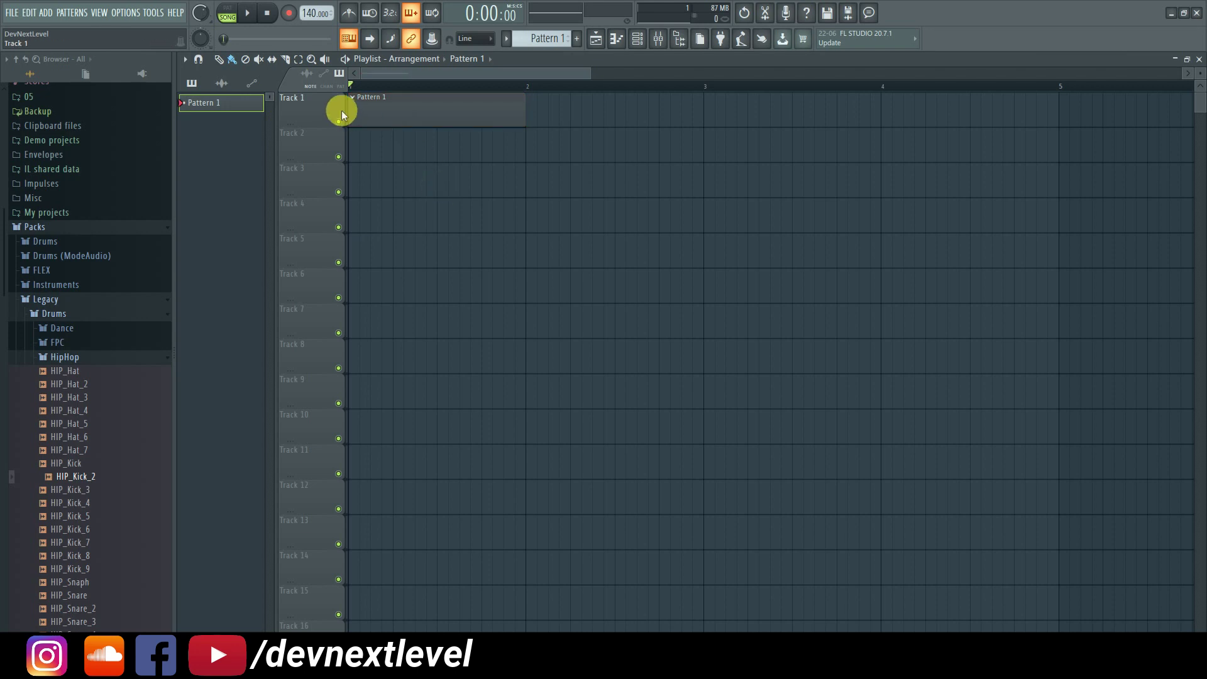
{"action": "left_click_drag", "start_coordinate": [418, 116], "coordinate": [372, 119]}
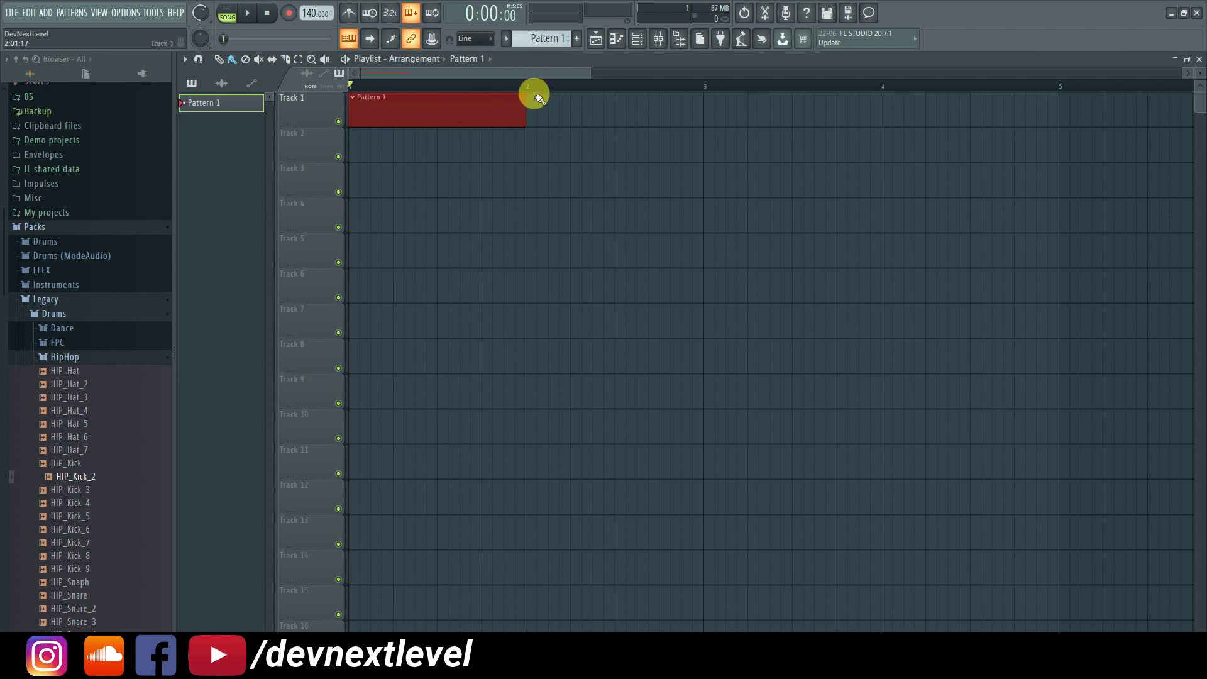
{"action": "right_click", "coordinate": [496, 121]}
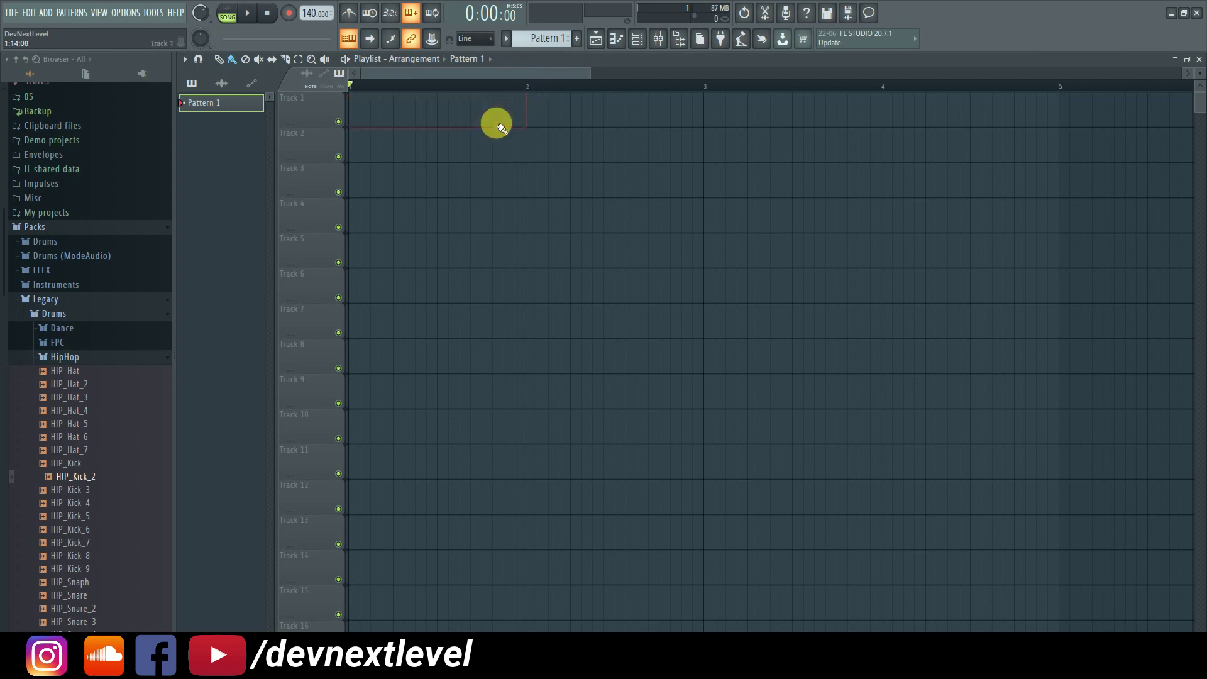
Place Pattern 1 on Track 1 and add the HIP_Hat_3 sample as a new channel in its channel rack.
{"action": "mouse_move", "coordinate": [402, 108]}
{"action": "left_mouse_down"}
{"action": "mouse_move", "coordinate": [420, 119]}
{"action": "mouse_move", "coordinate": [401, 113]}
{"action": "left_mouse_up"}
{"action": "double_click", "coordinate": [402, 114]}
{"action": "left_click", "coordinate": [90, 477]}
{"action": "left_click_drag", "start_coordinate": [89, 475], "coordinate": [672, 169]}
{"action": "right_click", "coordinate": [675, 170]}
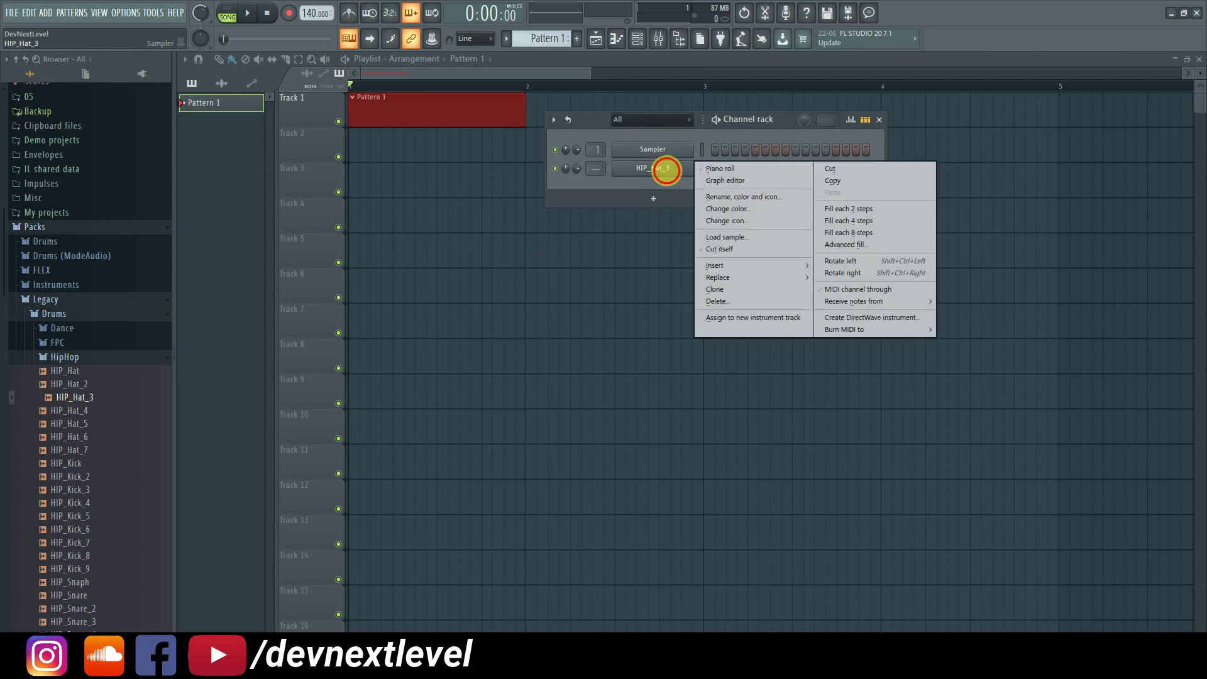
{"action": "left_click", "coordinate": [494, 171]}
Delete the Pattern 1 clips from the playlist.
{"action": "left_click", "coordinate": [378, 156]}
{"action": "right_click", "coordinate": [398, 149]}
{"action": "right_click", "coordinate": [392, 117]}
Place the HIP_Hat_3 sample at the start of Track 1, extended to one full bar, and play it back.
{"action": "left_click_drag", "start_coordinate": [76, 397], "coordinate": [313, 179]}
{"action": "left_click_drag", "start_coordinate": [411, 137], "coordinate": [346, 108]}
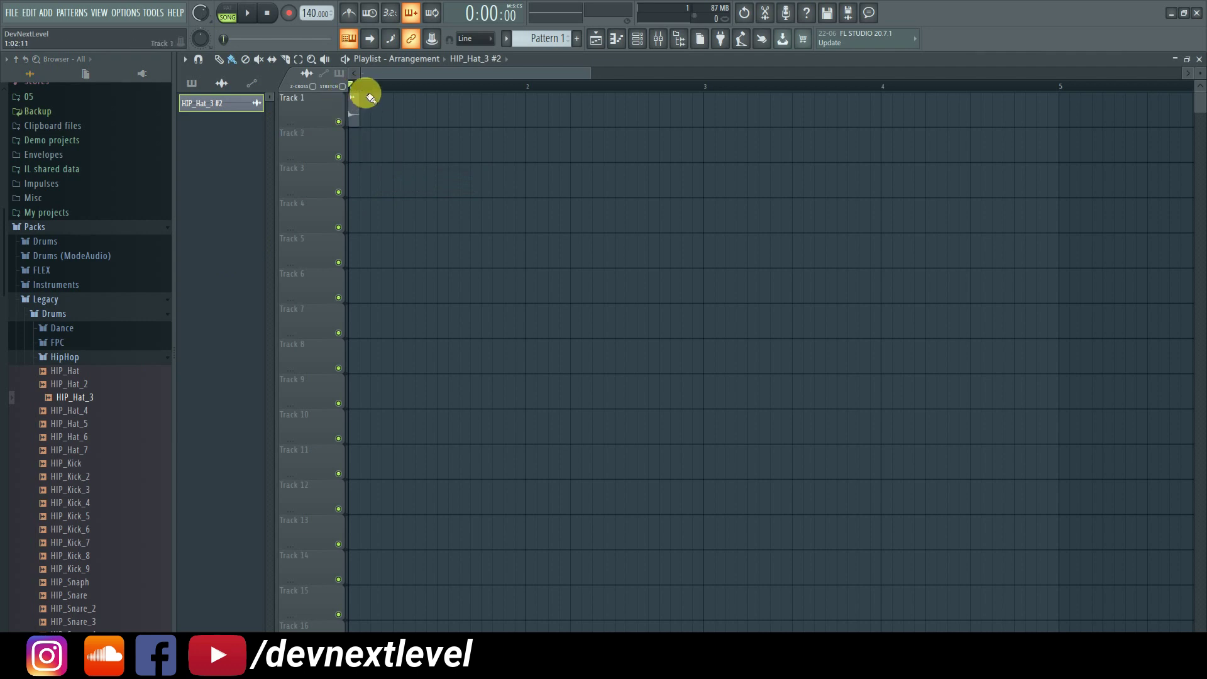
{"action": "left_click_drag", "start_coordinate": [371, 120], "coordinate": [522, 140]}
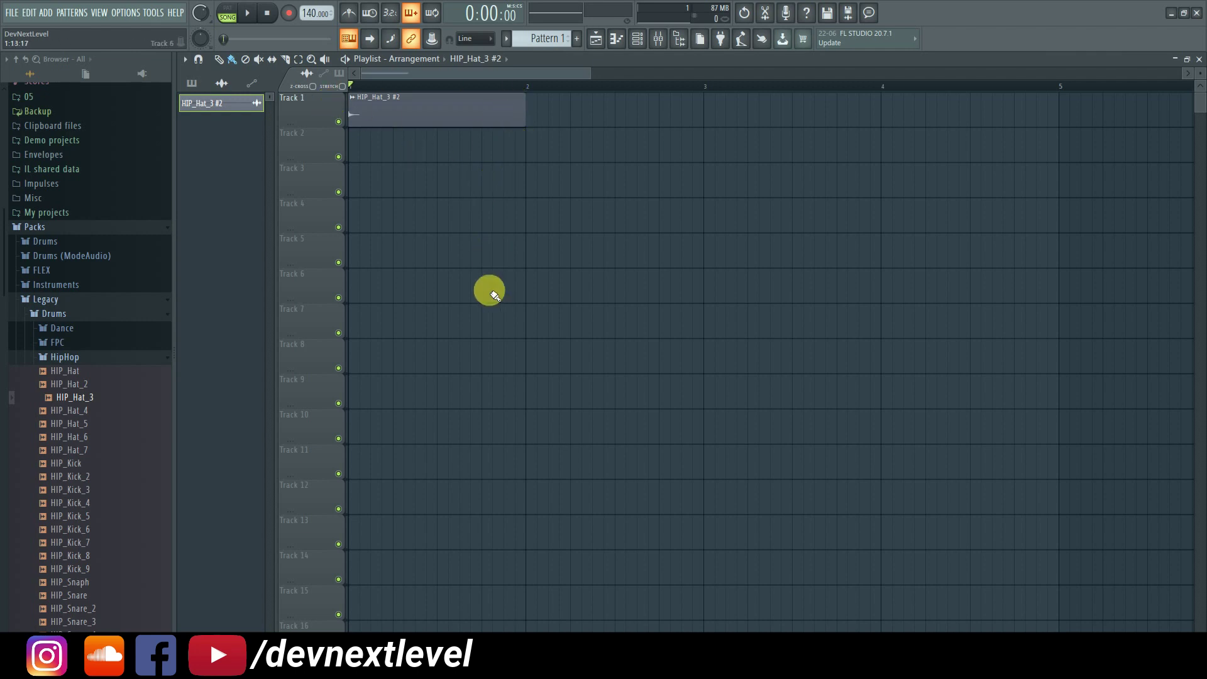
{"action": "key", "text": "space"}
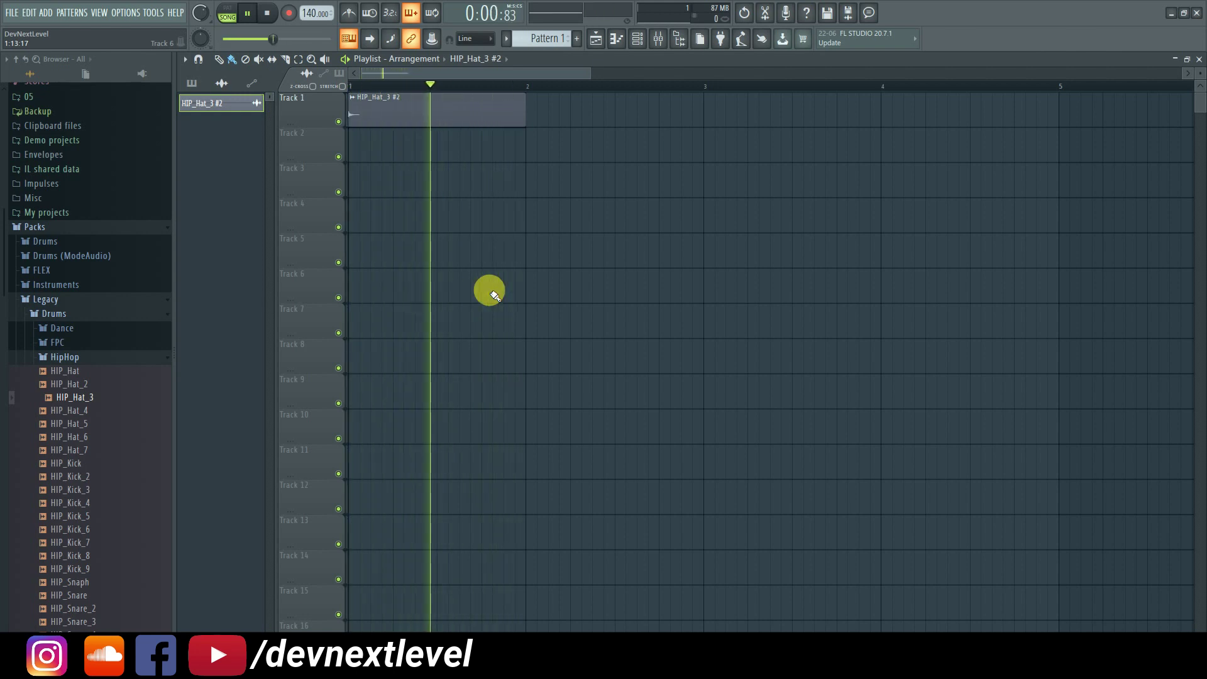
{"action": "key", "text": "space"}
Play back five consecutive one-bar HIP_Hat_3 clips painted along Track 2, and clear all clips from the playlist.
{"action": "mouse_move", "coordinate": [345, 134]}
{"action": "left_mouse_down"}
{"action": "mouse_move", "coordinate": [491, 153]}
{"action": "mouse_move", "coordinate": [1062, 151]}
{"action": "left_mouse_up"}
{"action": "right_click", "coordinate": [450, 99]}
{"action": "scroll", "coordinate": [450, 94], "scroll_direction": "down", "scroll_amount": 5}
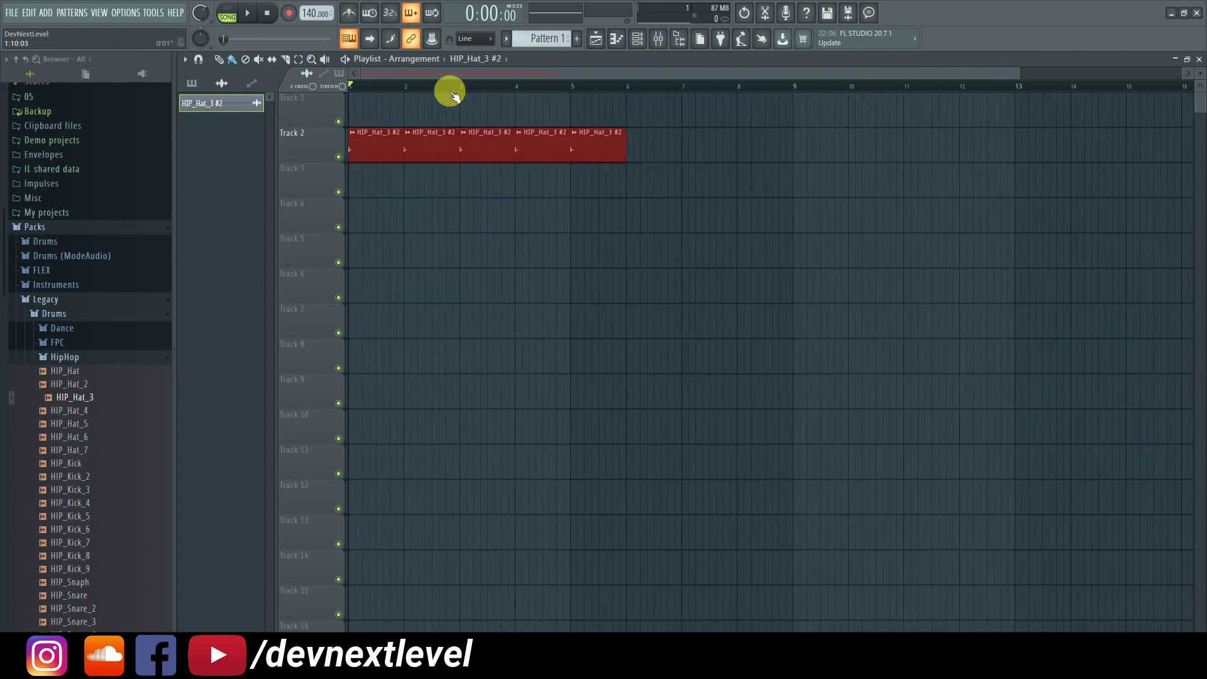
{"action": "key", "text": "space"}
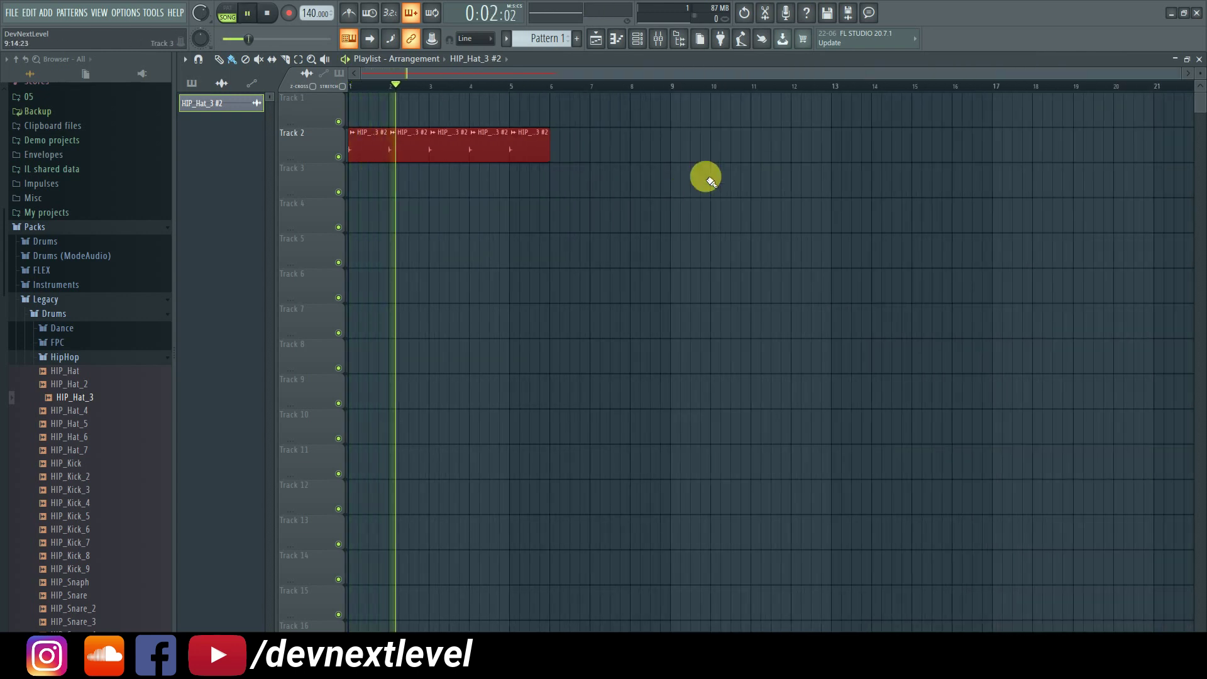
{"action": "key", "text": "space"}
{"action": "left_click_drag", "start_coordinate": [564, 153], "coordinate": [353, 149]}
Highlight bar 1 on the playlist timeline, and narrow the highlight to its first beat.
{"action": "scroll", "coordinate": [354, 87], "scroll_direction": "up", "scroll_amount": 3}
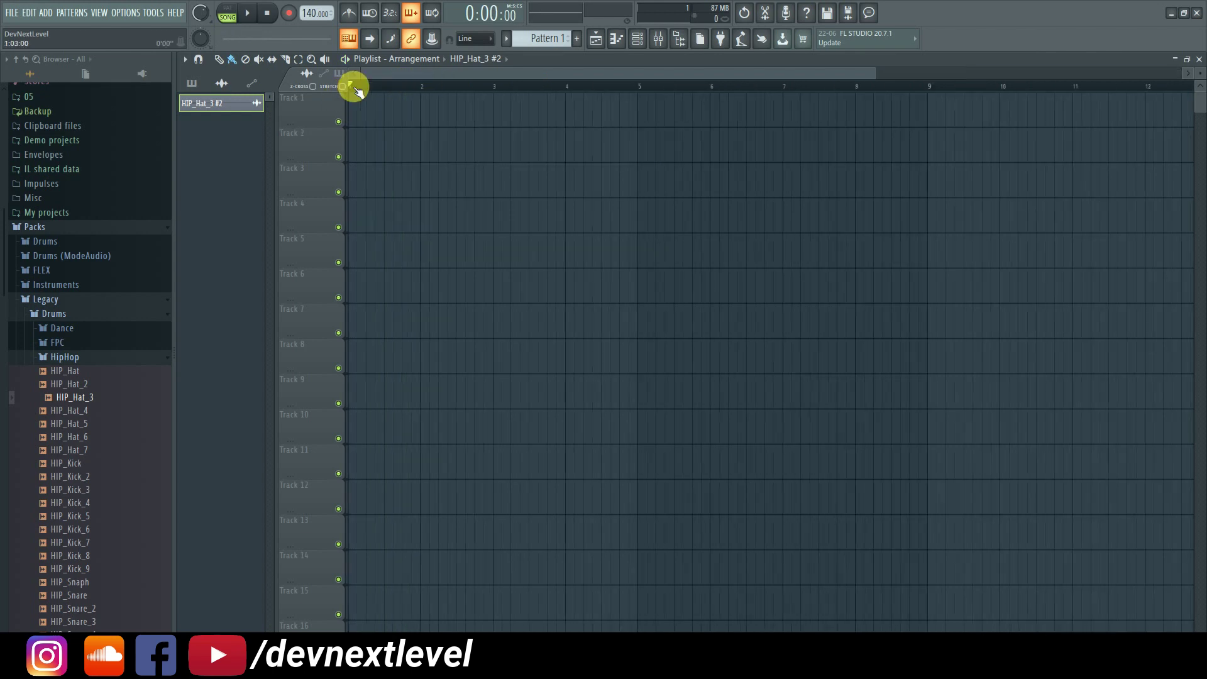
{"action": "scroll", "coordinate": [354, 87], "scroll_direction": "up", "scroll_amount": 4}
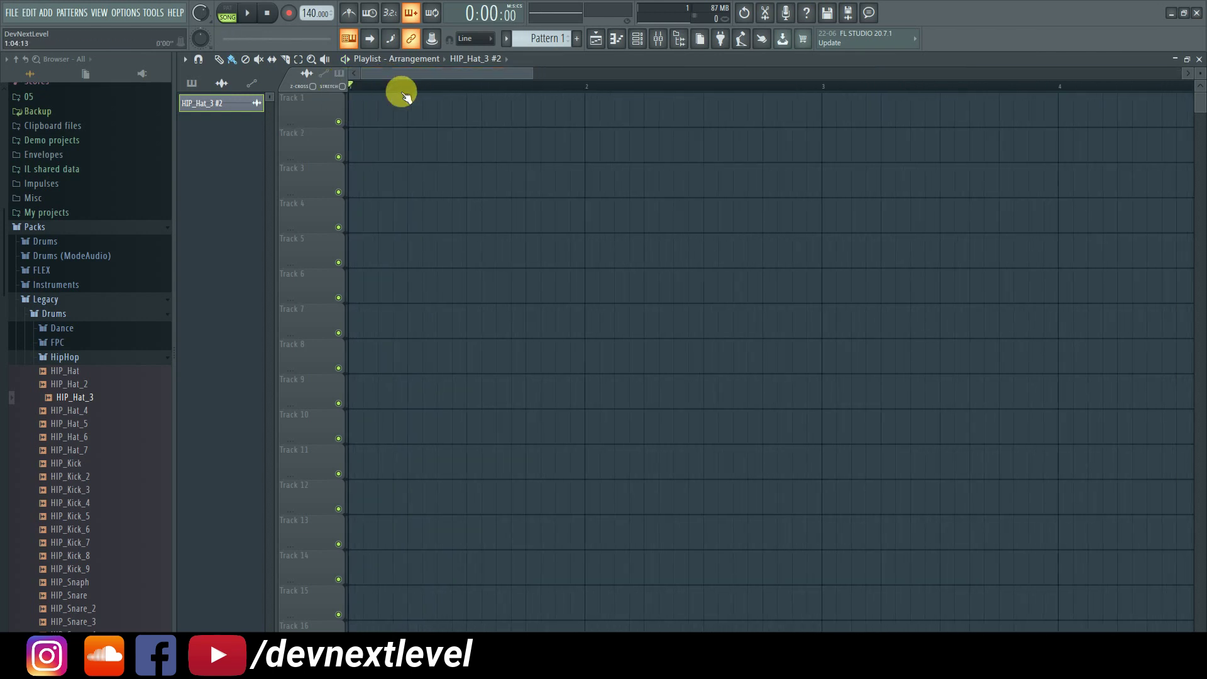
{"action": "left_click_drag", "start_coordinate": [579, 88], "coordinate": [339, 94]}
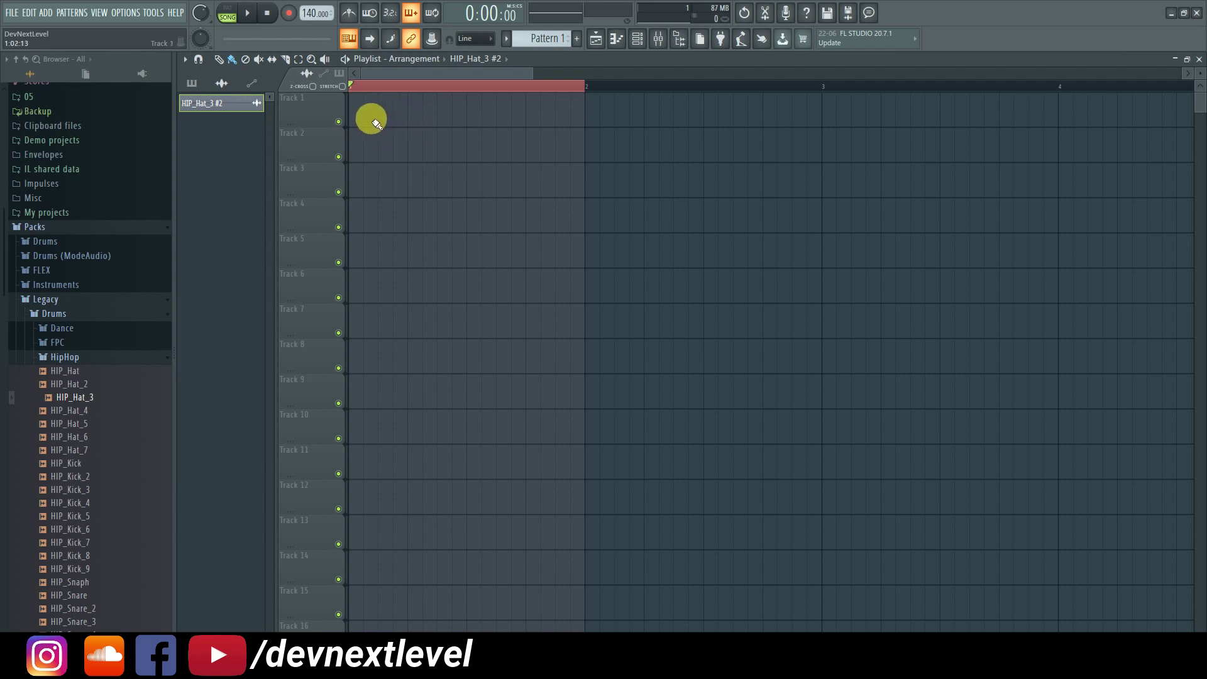
{"action": "left_click_drag", "start_coordinate": [581, 89], "coordinate": [407, 94]}
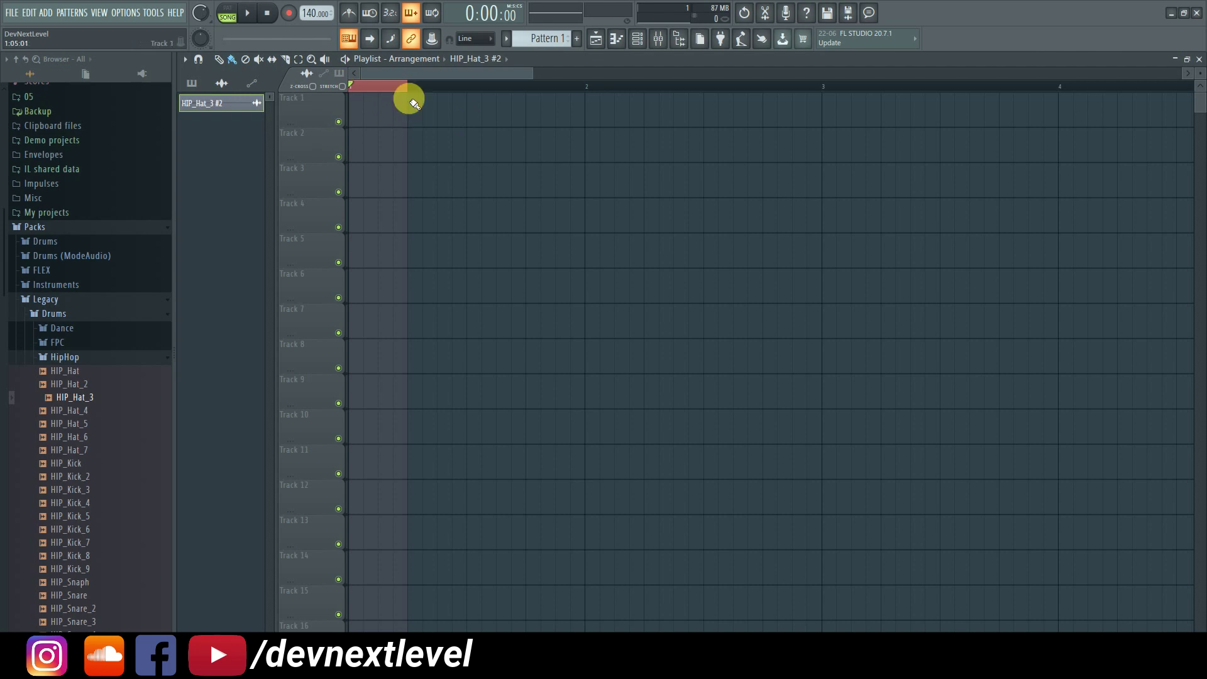
Place a HIP_Hat_3 clip trimmed to one beat on Track 1 and repeat it on the other three beats of bar 1.
{"action": "scroll", "coordinate": [383, 88], "scroll_direction": "up", "scroll_amount": 4}
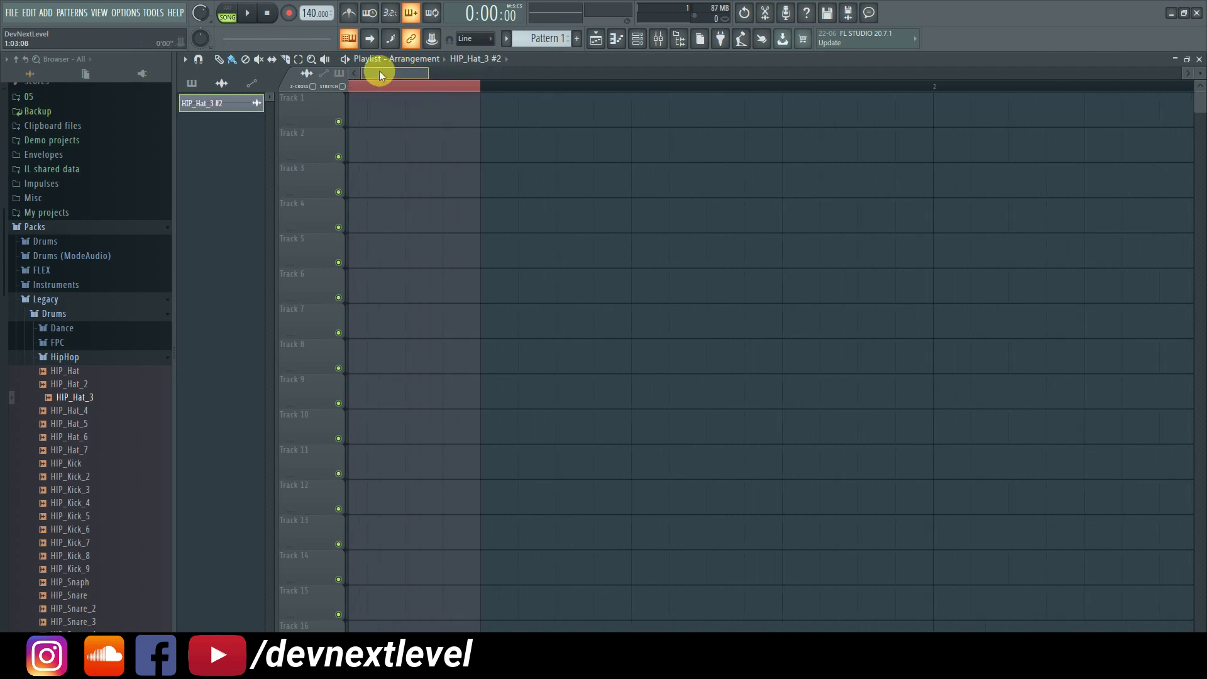
{"action": "left_click", "coordinate": [361, 114]}
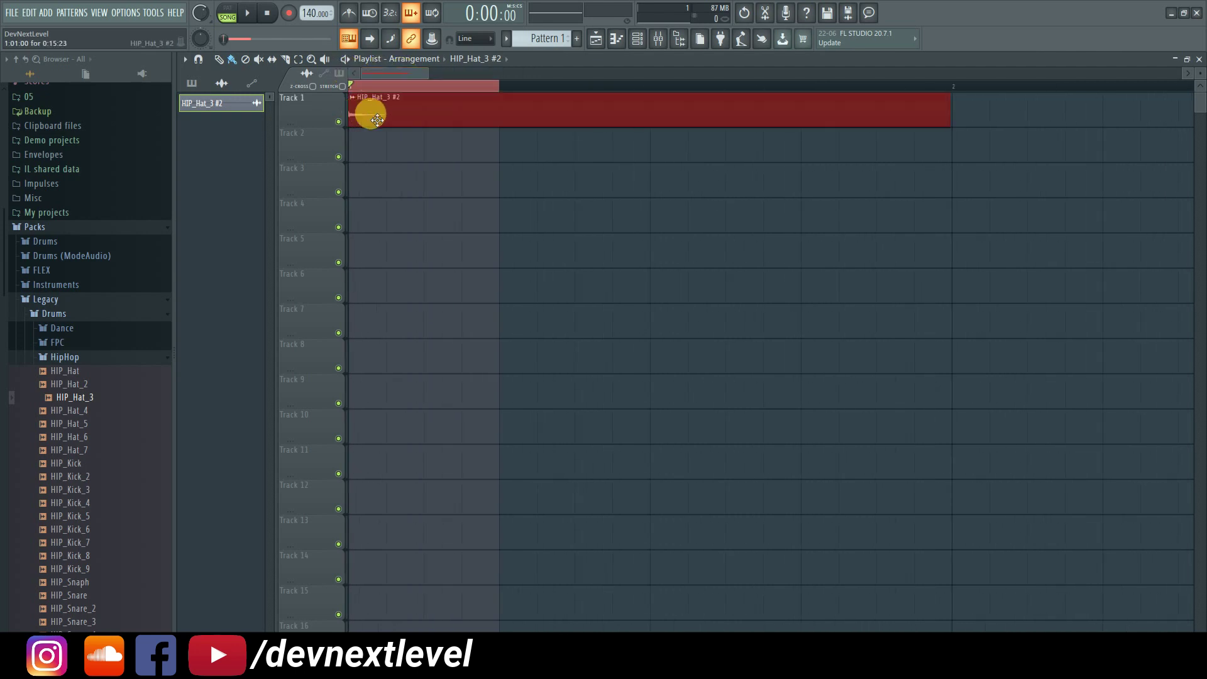
{"action": "left_click_drag", "start_coordinate": [942, 107], "coordinate": [493, 124]}
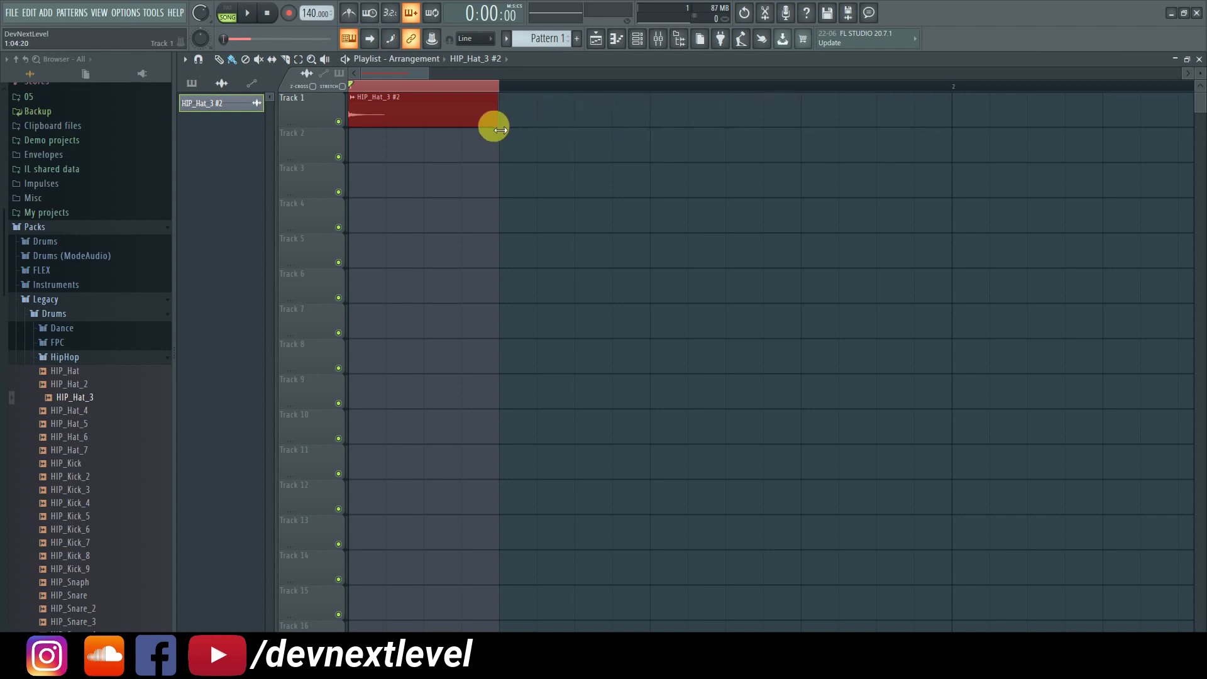
{"action": "left_click", "coordinate": [519, 114]}
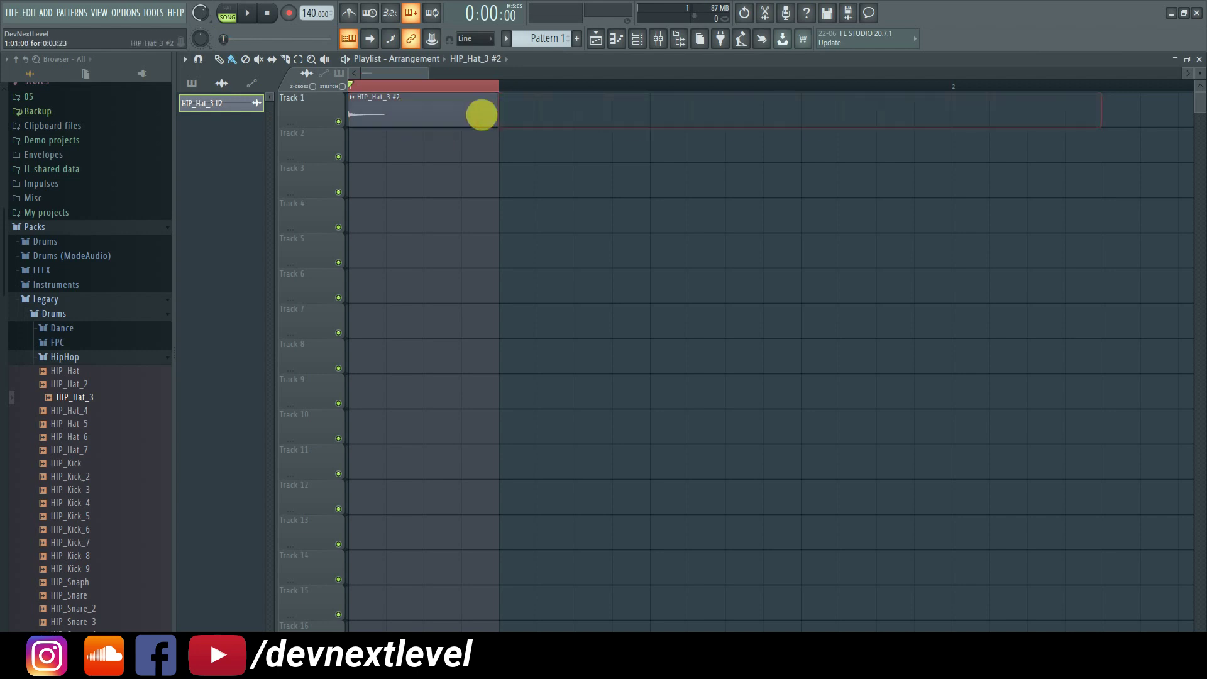
{"action": "left_click", "coordinate": [659, 115]}
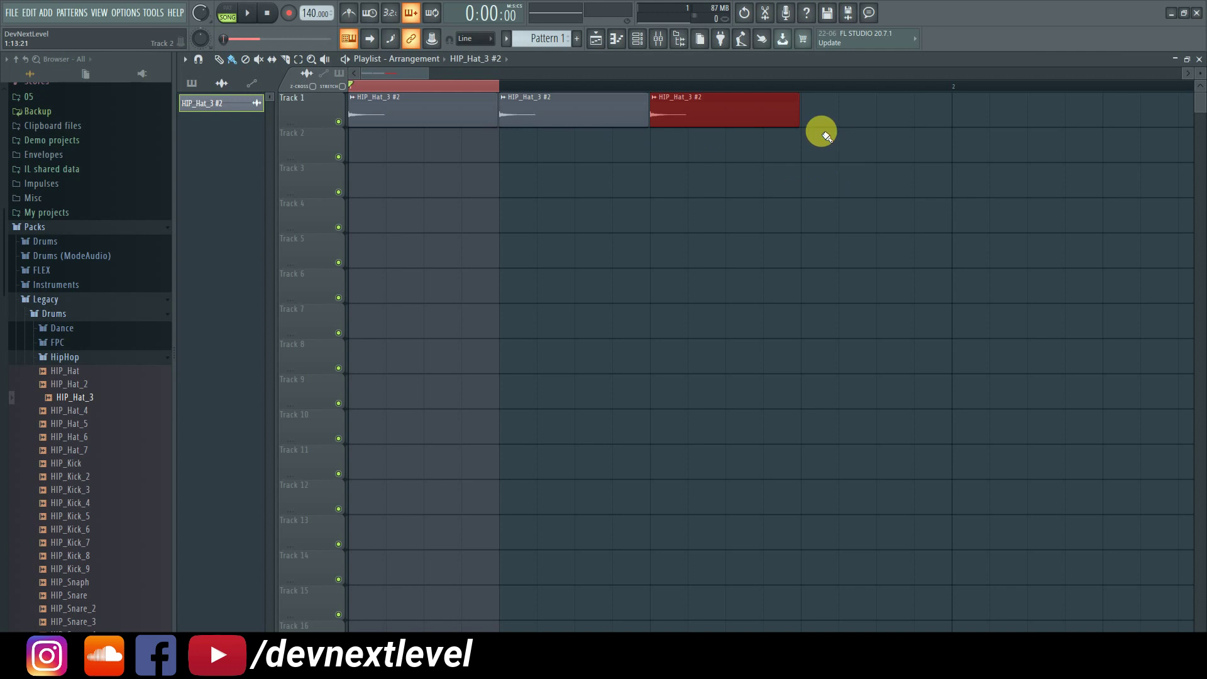
{"action": "left_click", "coordinate": [804, 114]}
Clear the timeline highlight and play back the four hi-hat clips in bar 1.
{"action": "right_click", "coordinate": [351, 85]}
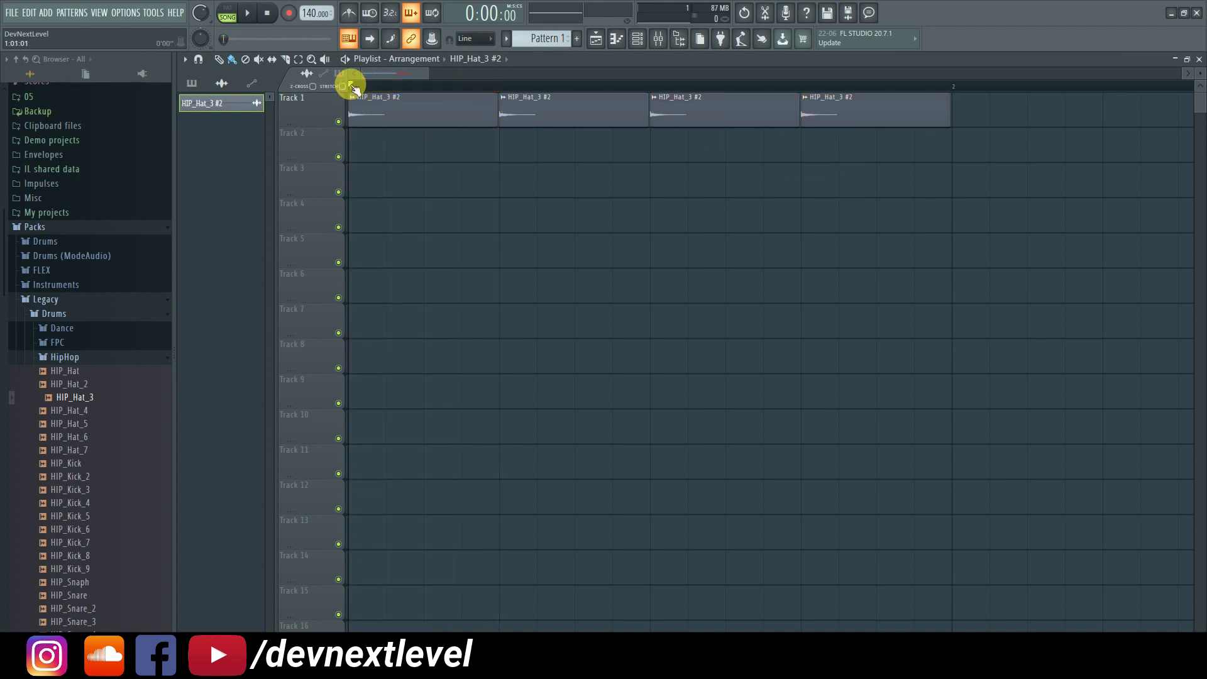
{"action": "scroll", "coordinate": [351, 86], "scroll_direction": "down", "scroll_amount": 3}
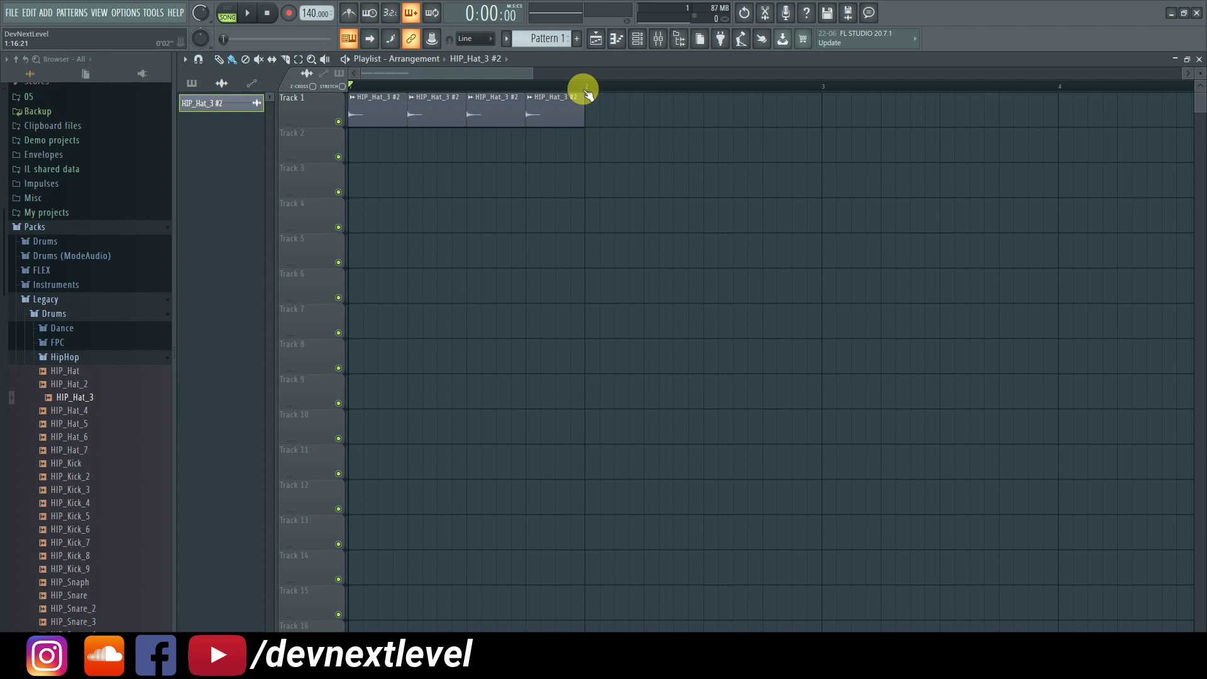
{"action": "key", "text": "space"}
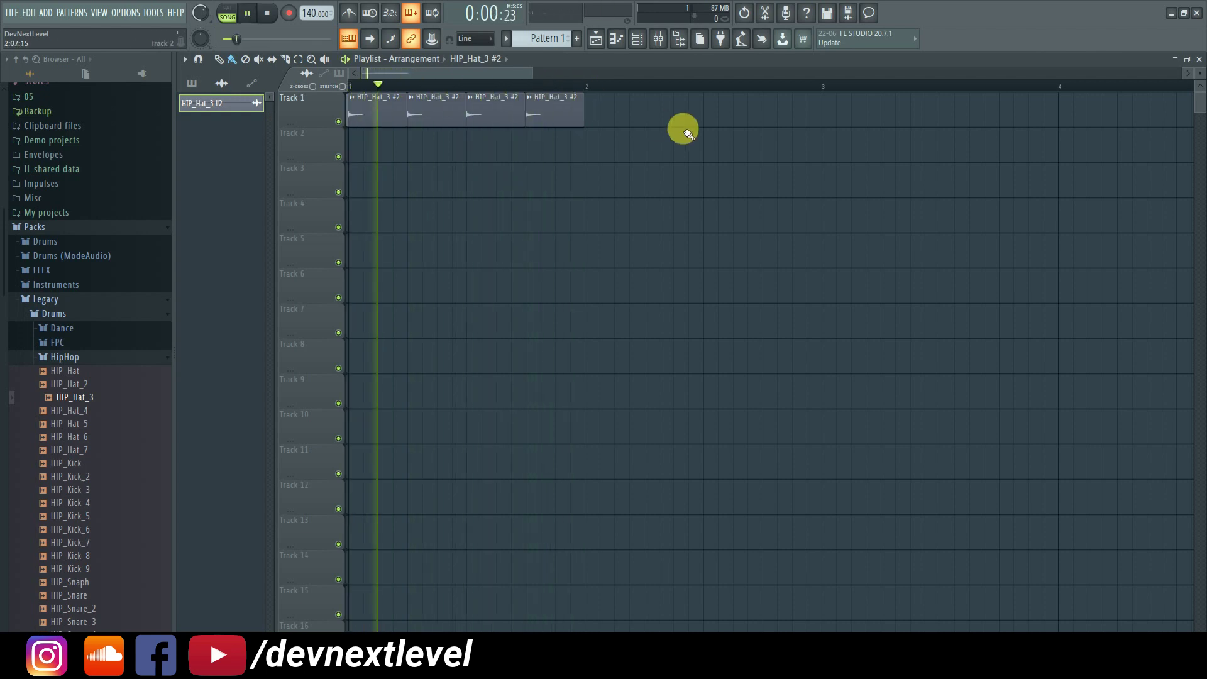
{"action": "key", "text": "space"}
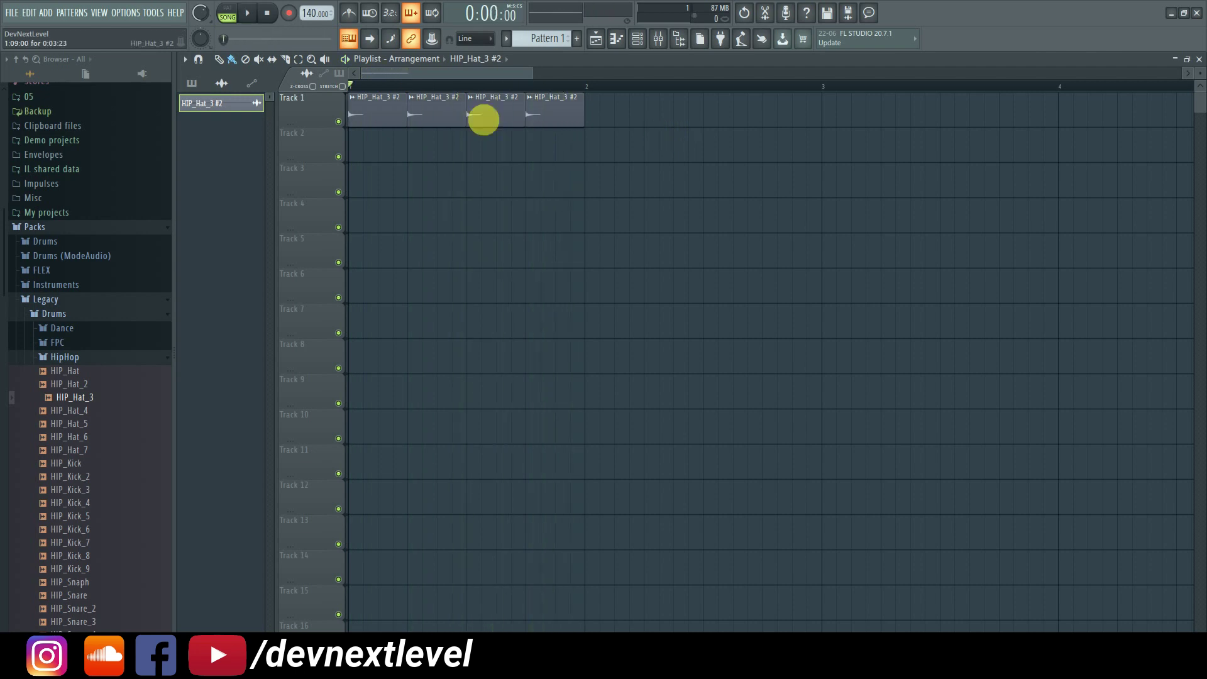
Delete the hi-hat clips on beats two, three and four of bar 1, keeping only the first.
{"action": "right_click", "coordinate": [436, 113]}
{"action": "right_click", "coordinate": [495, 113]}
{"action": "right_click", "coordinate": [555, 112]}
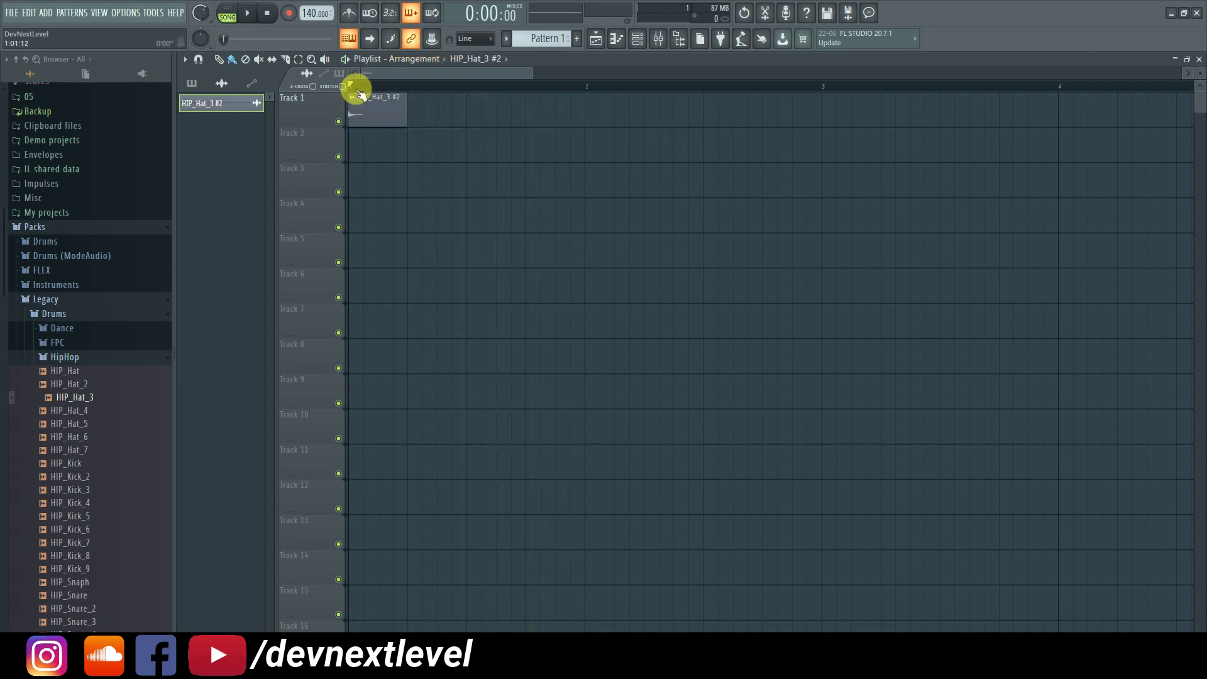
Highlight the first beat of bar 1 on the playlist timeline, and narrow the highlight to the beat's first step.
{"action": "scroll", "coordinate": [358, 90], "scroll_direction": "up", "scroll_amount": 3}
{"action": "scroll", "coordinate": [360, 93], "scroll_direction": "up", "scroll_amount": 2}
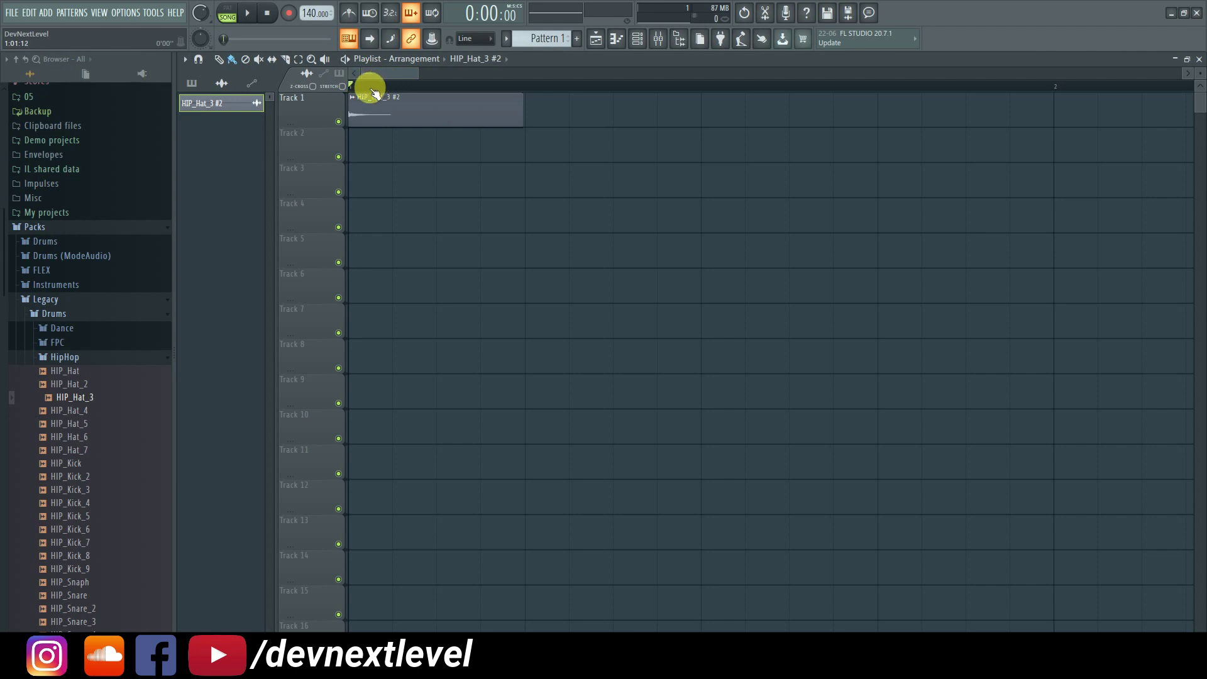
{"action": "scroll", "coordinate": [375, 93], "scroll_direction": "up", "scroll_amount": 2}
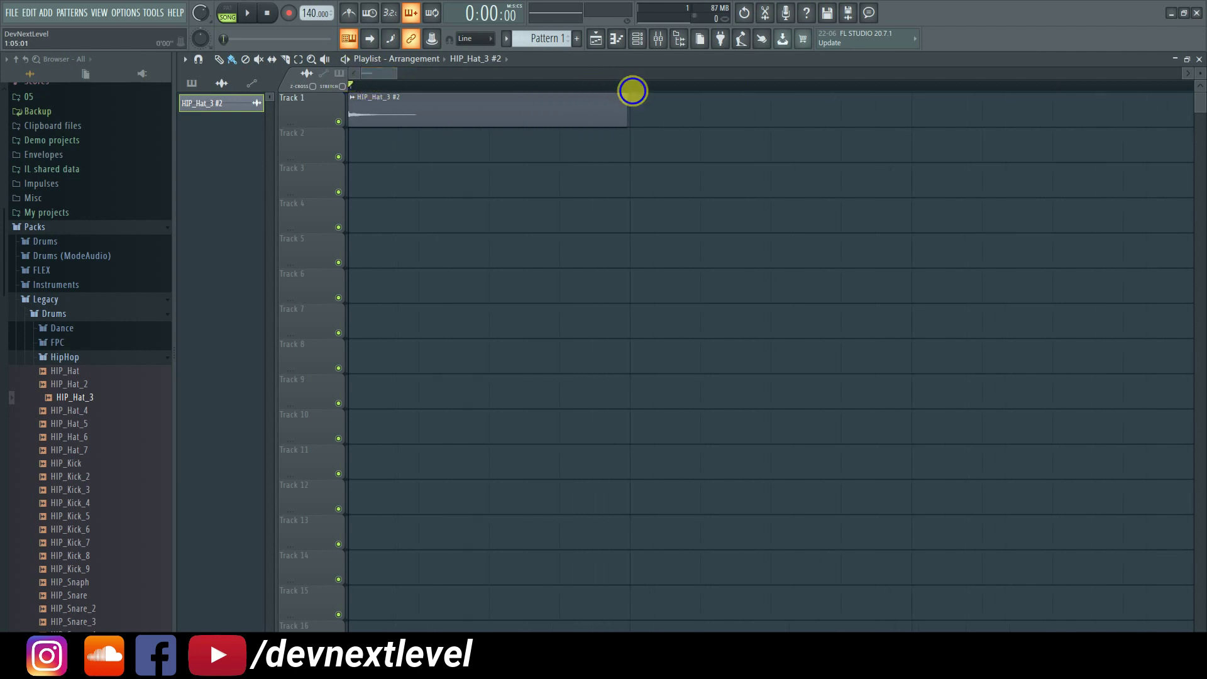
{"action": "left_click_drag", "start_coordinate": [632, 90], "coordinate": [321, 99]}
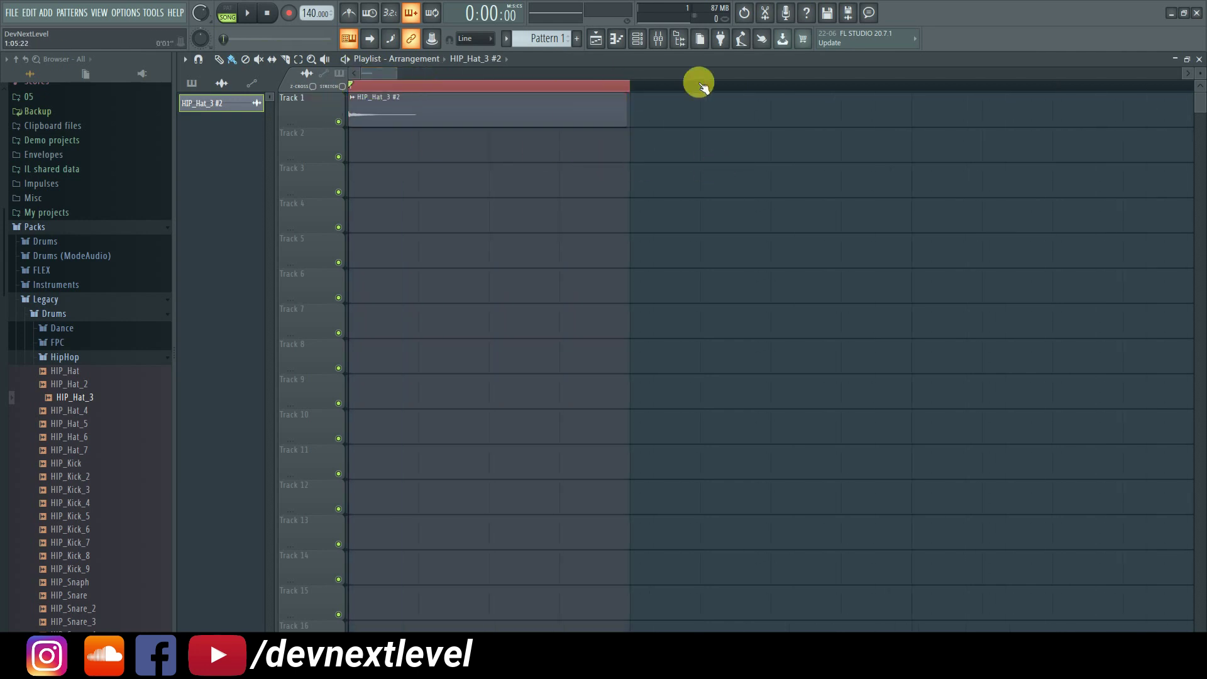
{"action": "scroll", "coordinate": [490, 90], "scroll_direction": "down", "scroll_amount": 2}
{"action": "scroll", "coordinate": [489, 90], "scroll_direction": "up", "scroll_amount": 1}
{"action": "scroll", "coordinate": [387, 80], "scroll_direction": "up", "scroll_amount": 1}
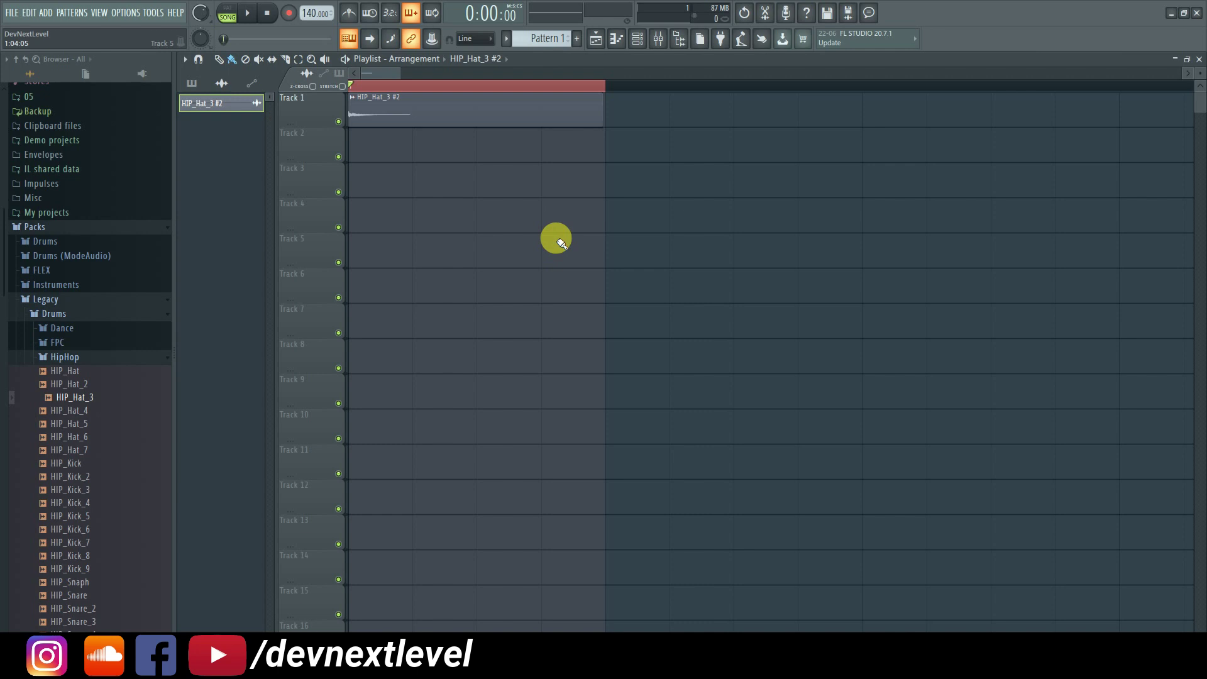
{"action": "left_click", "coordinate": [466, 39]}
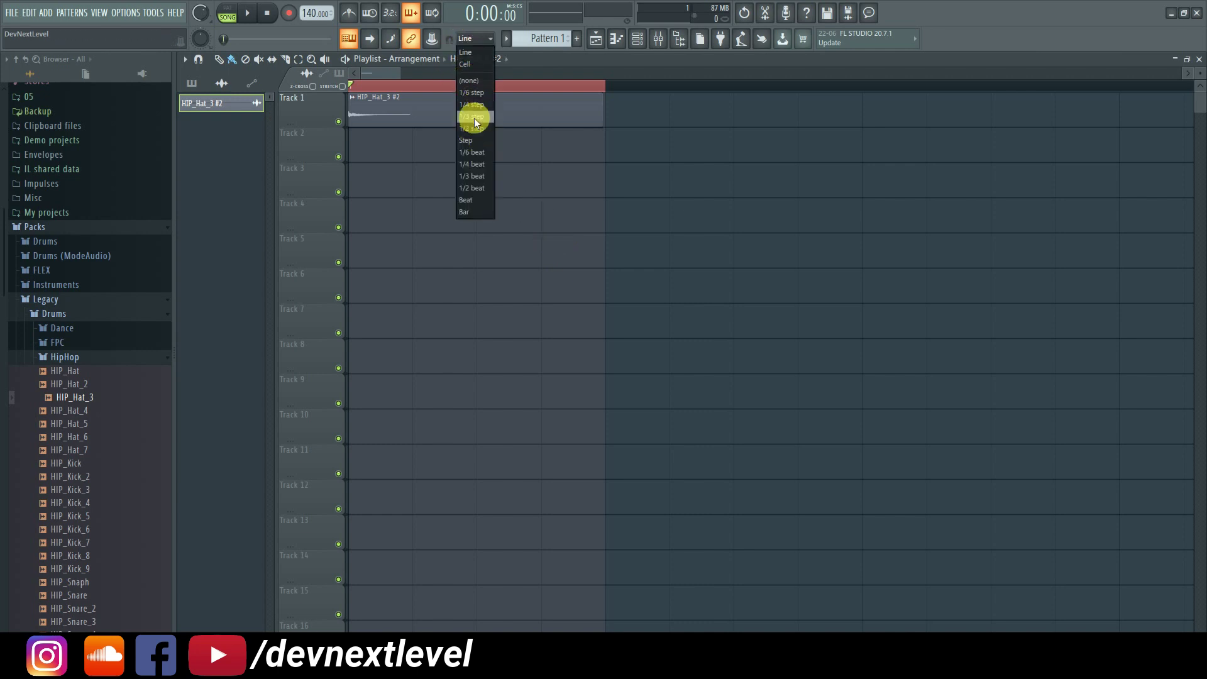
{"action": "left_click", "coordinate": [683, 133]}
{"action": "left_click_drag", "start_coordinate": [598, 92], "coordinate": [431, 93]}
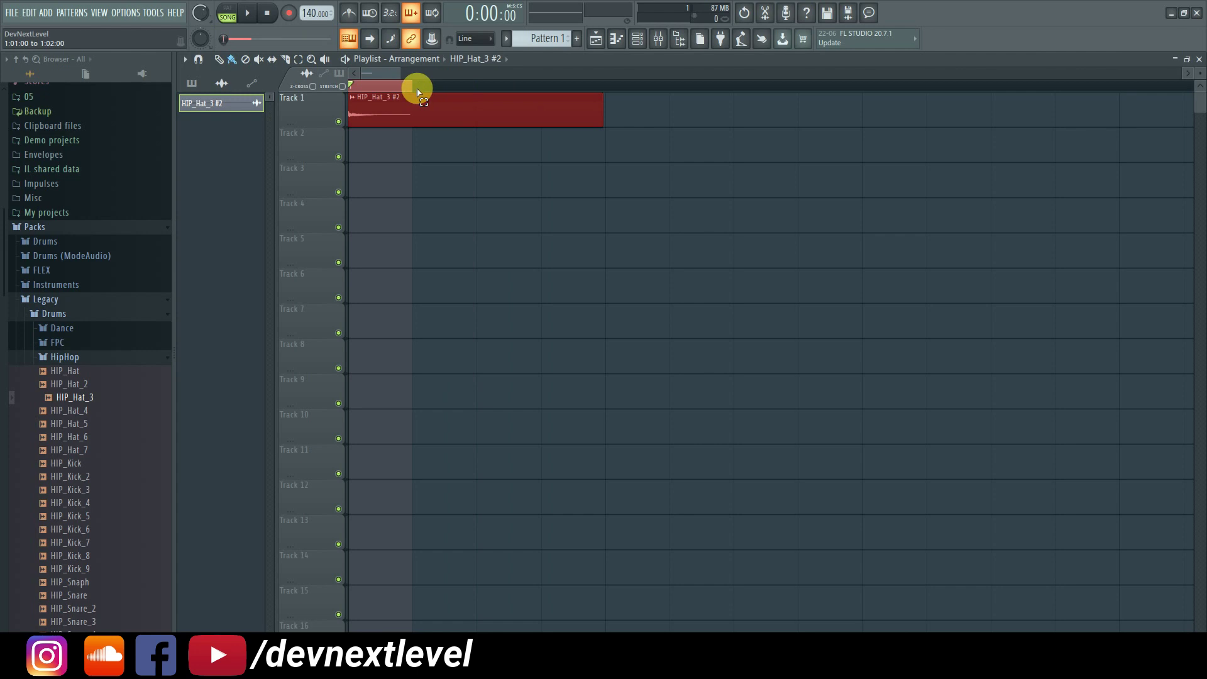
Play back the highlighted first step, and trim the hi-hat clip on Track 1 to one step.
{"action": "scroll", "coordinate": [365, 94], "scroll_direction": "up", "scroll_amount": 2}
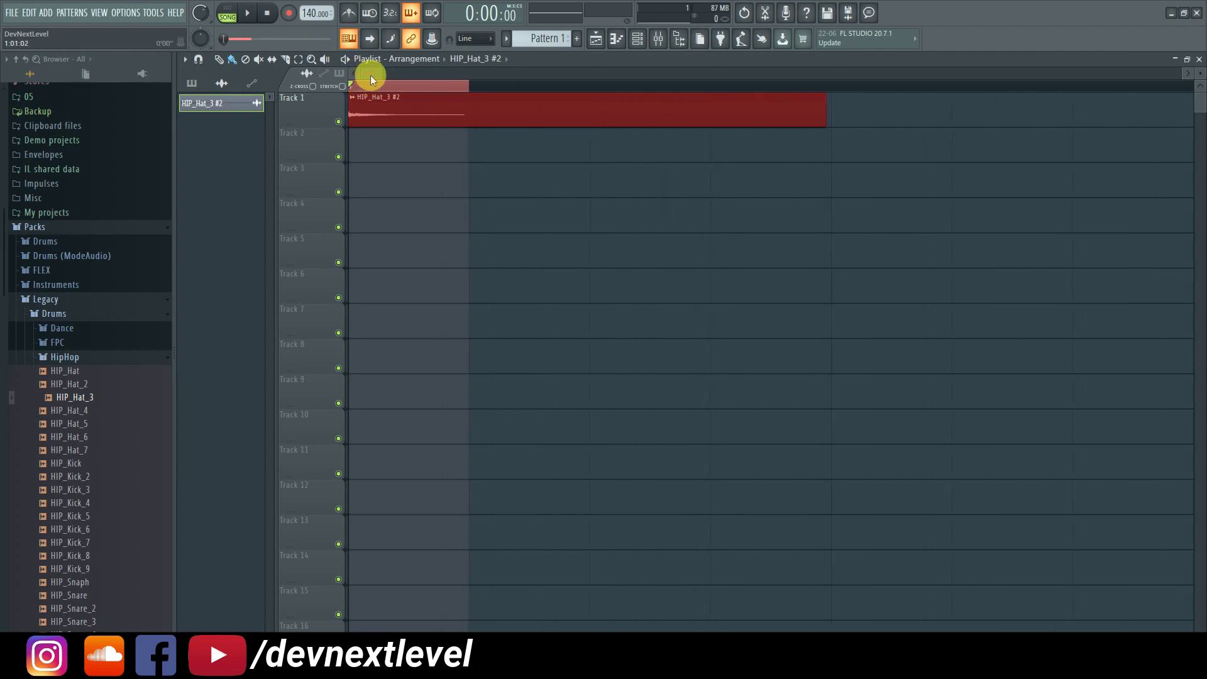
{"action": "left_click", "coordinate": [479, 183]}
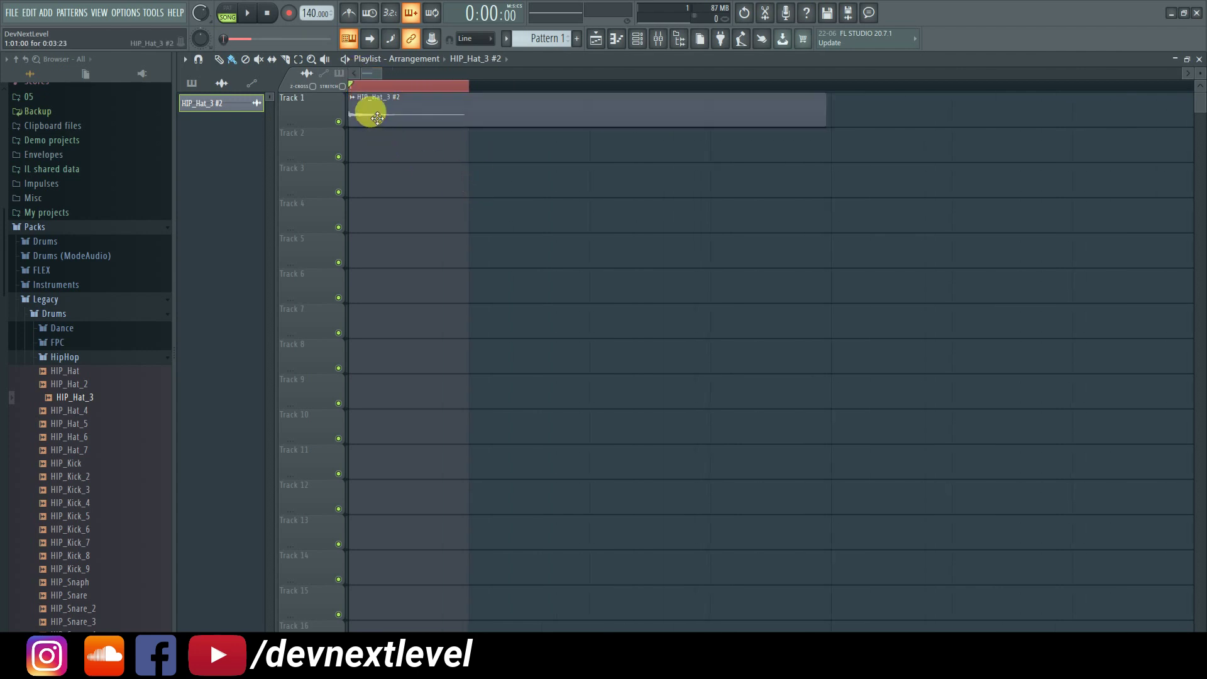
{"action": "key", "text": "space"}
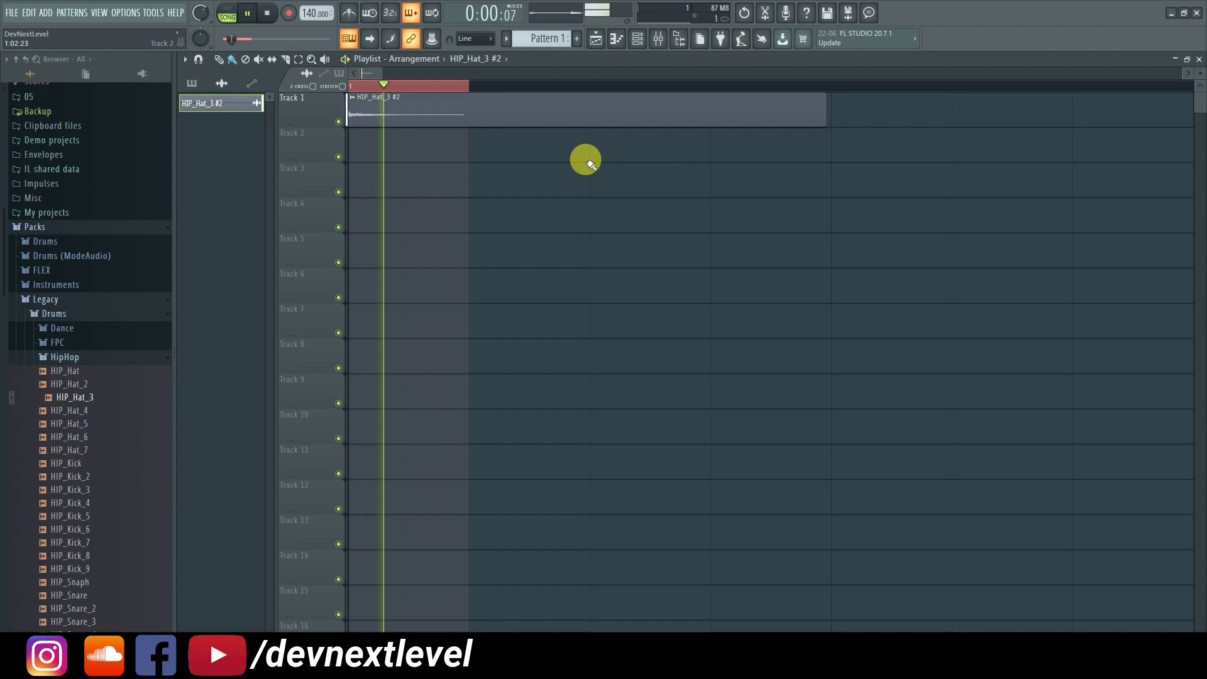
{"action": "key", "text": "space"}
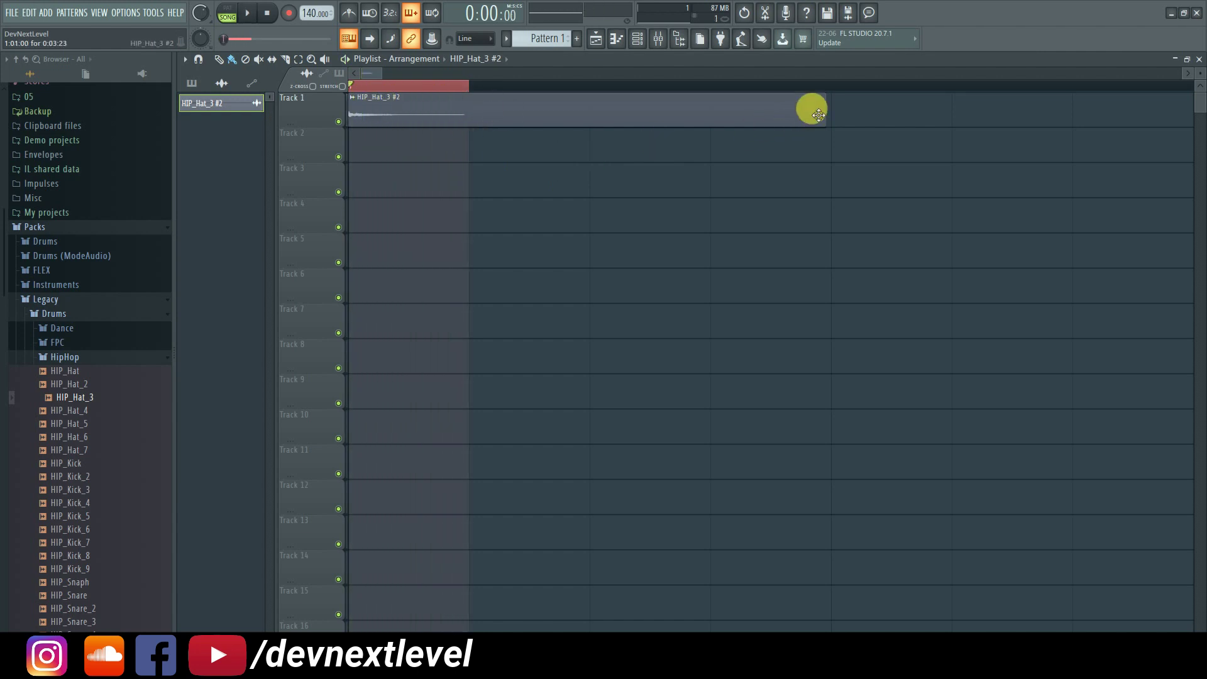
{"action": "left_click_drag", "start_coordinate": [832, 108], "coordinate": [472, 134]}
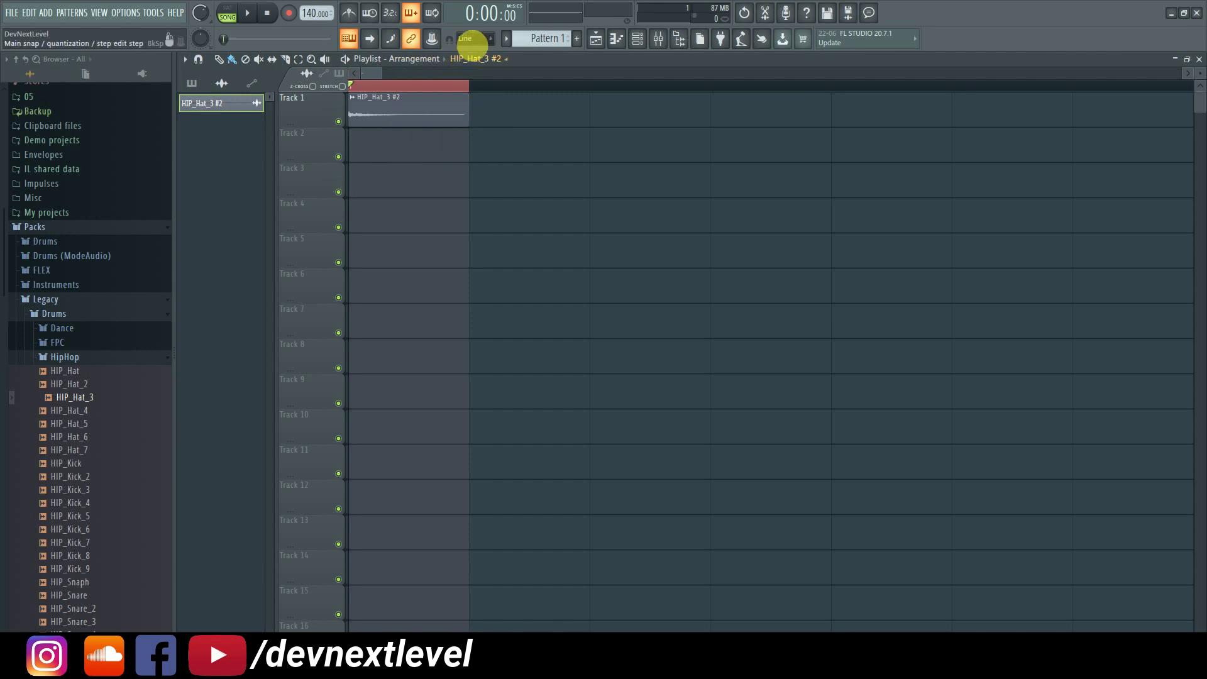
Set the main snap to 1/2 step, and fill the highlighted first step with two half-step hi-hat clips on Track 1.
{"action": "left_click", "coordinate": [473, 39]}
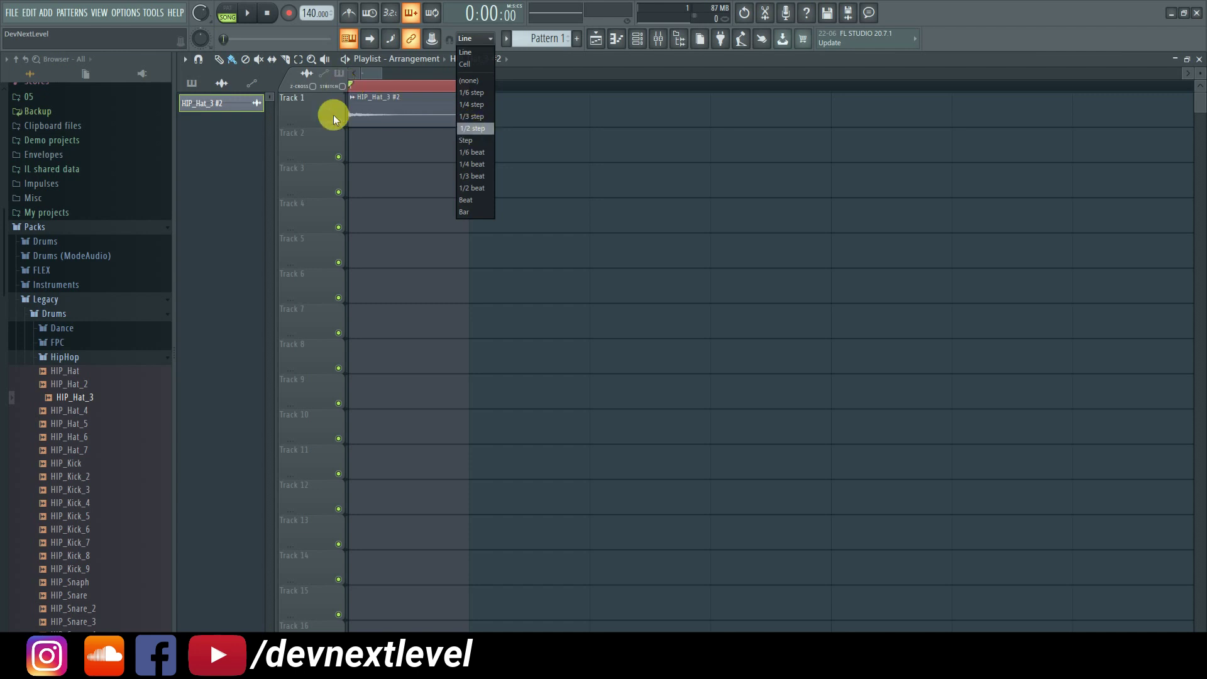
{"action": "left_click", "coordinate": [481, 129]}
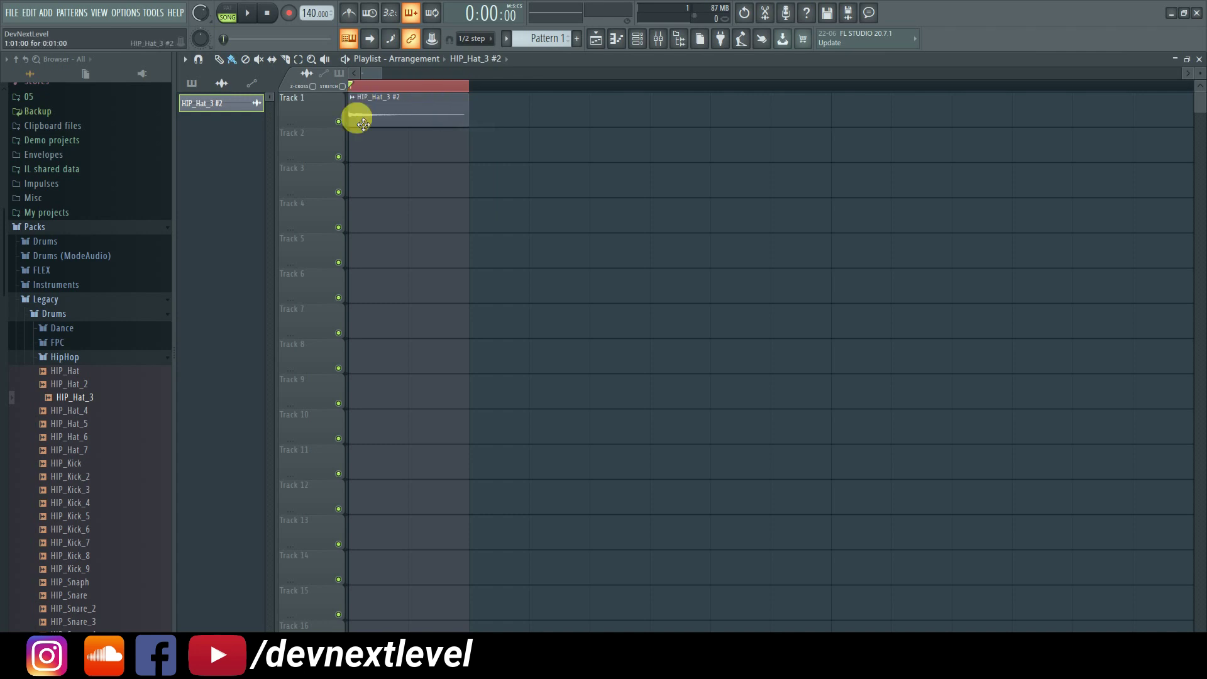
{"action": "scroll", "coordinate": [382, 89], "scroll_direction": "down", "scroll_amount": 2}
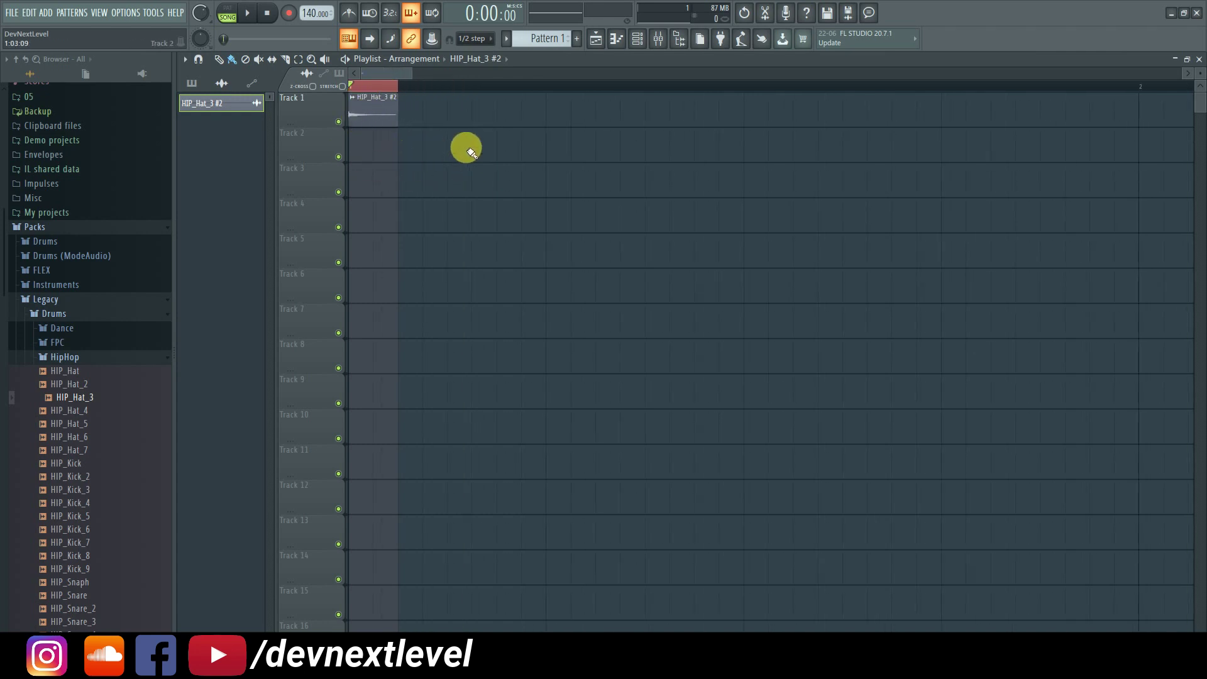
{"action": "scroll", "coordinate": [517, 89], "scroll_direction": "down", "scroll_amount": 4}
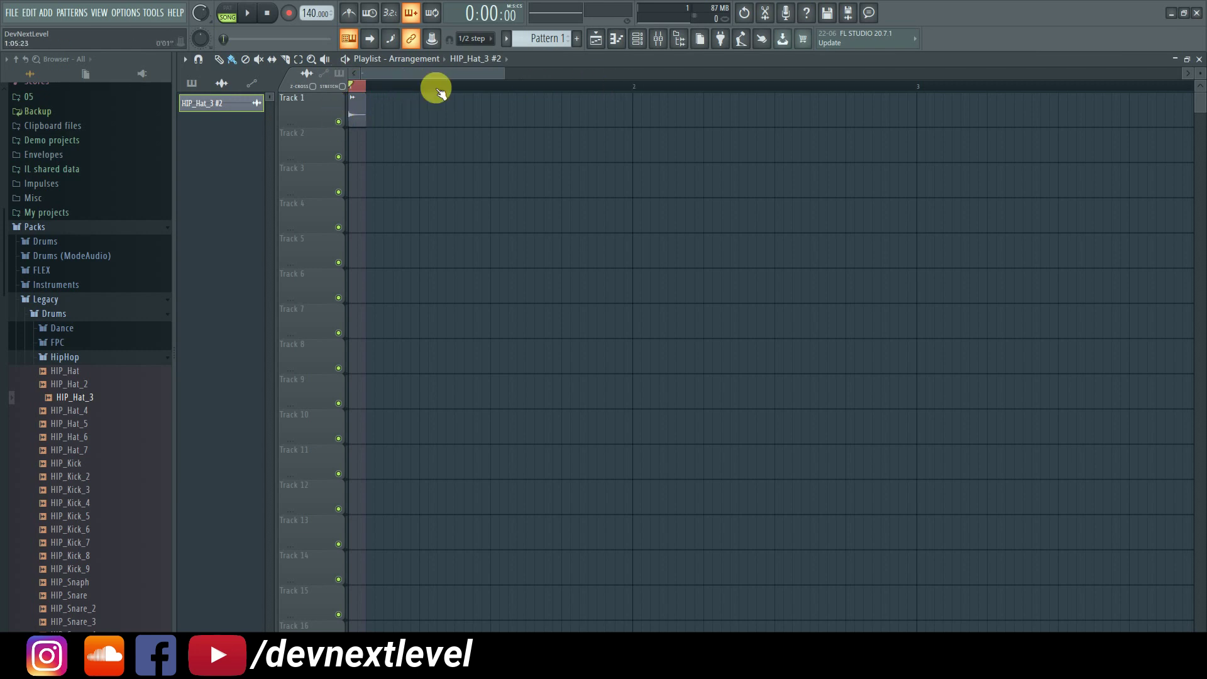
{"action": "scroll", "coordinate": [365, 91], "scroll_direction": "up", "scroll_amount": 2}
{"action": "scroll", "coordinate": [365, 91], "scroll_direction": "up", "scroll_amount": 2}
{"action": "left_click_drag", "start_coordinate": [376, 77], "coordinate": [318, 77]}
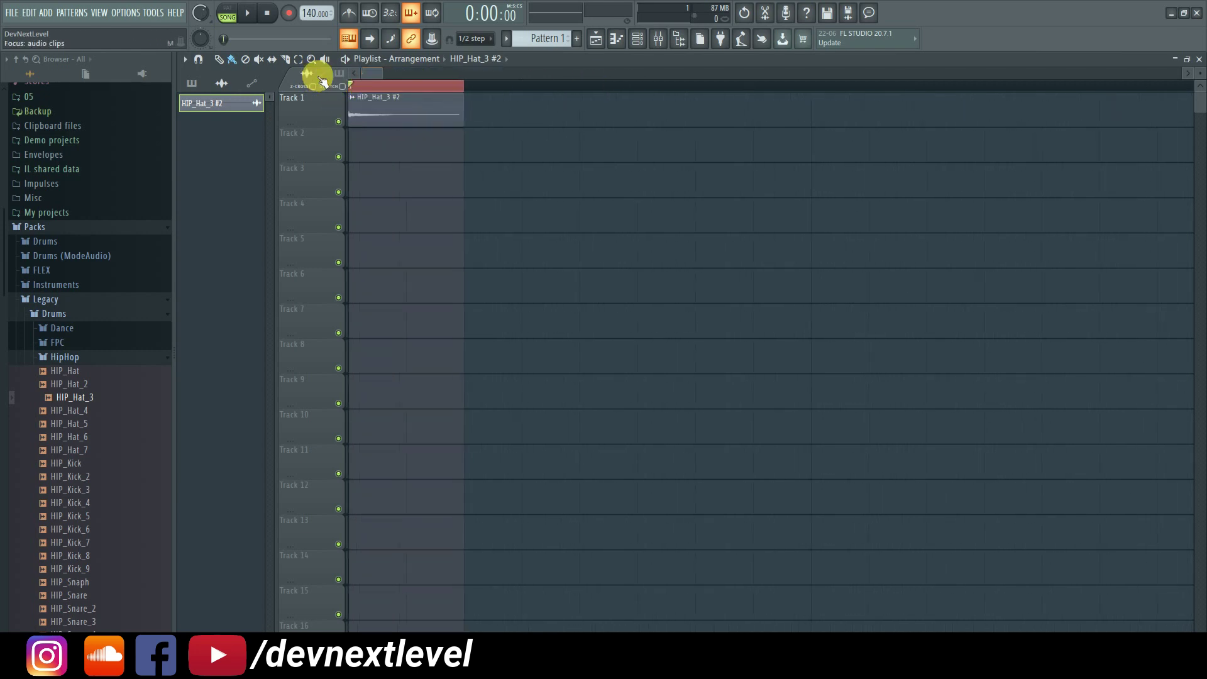
{"action": "left_click_drag", "start_coordinate": [458, 112], "coordinate": [397, 118]}
{"action": "left_click", "coordinate": [410, 106]}
Play back the two half-step hi-hat clips, and delete the second one.
{"action": "key", "text": "space"}
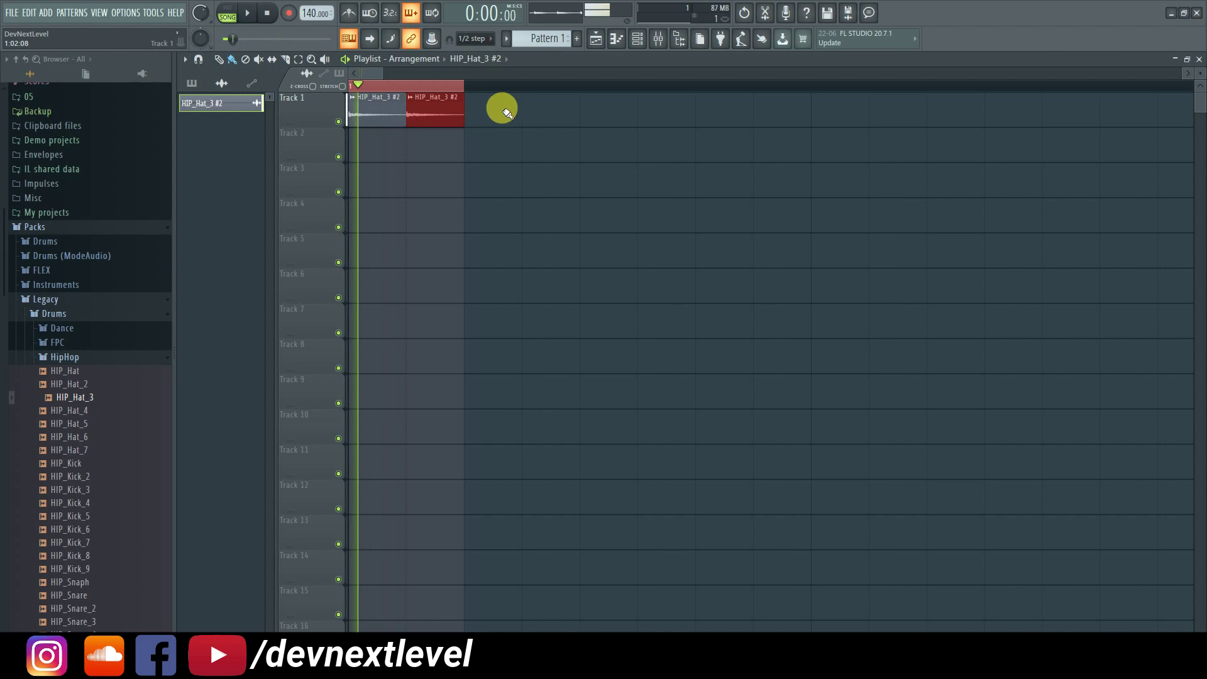
{"action": "key", "text": "space"}
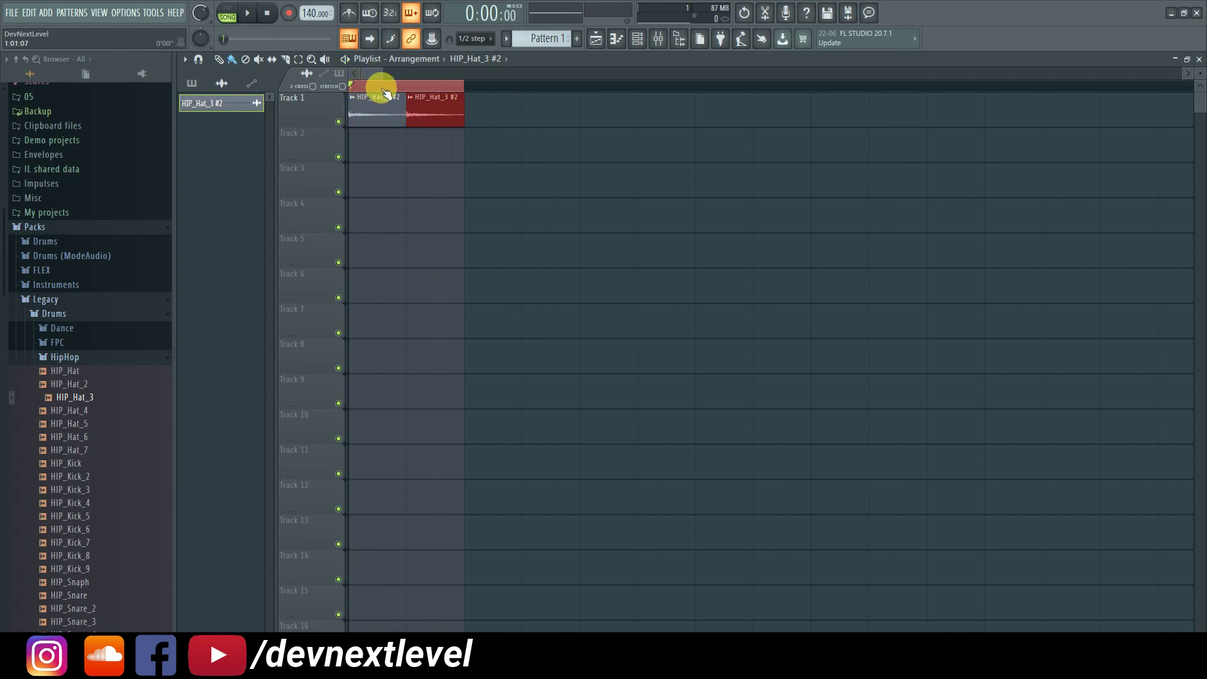
{"action": "right_click", "coordinate": [443, 115]}
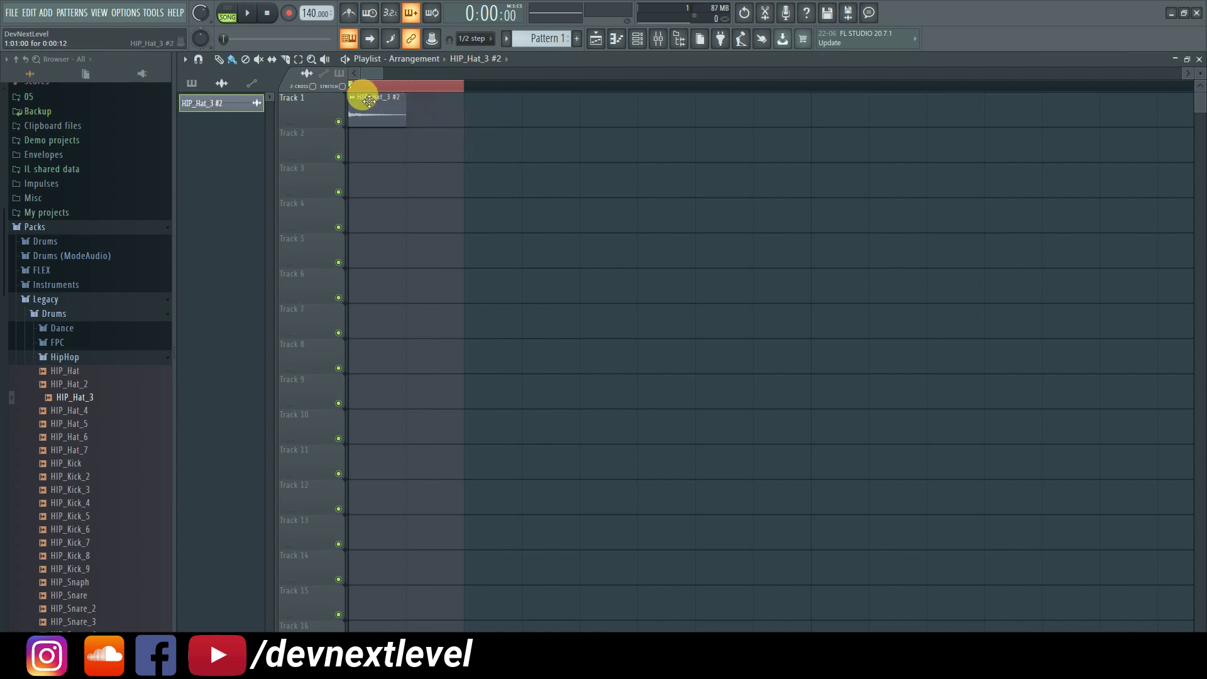
Set the main snap to 1/4 step, and fill the highlighted first step with four quarter-step hi-hat clips on Track 1.
{"action": "left_click", "coordinate": [472, 39]}
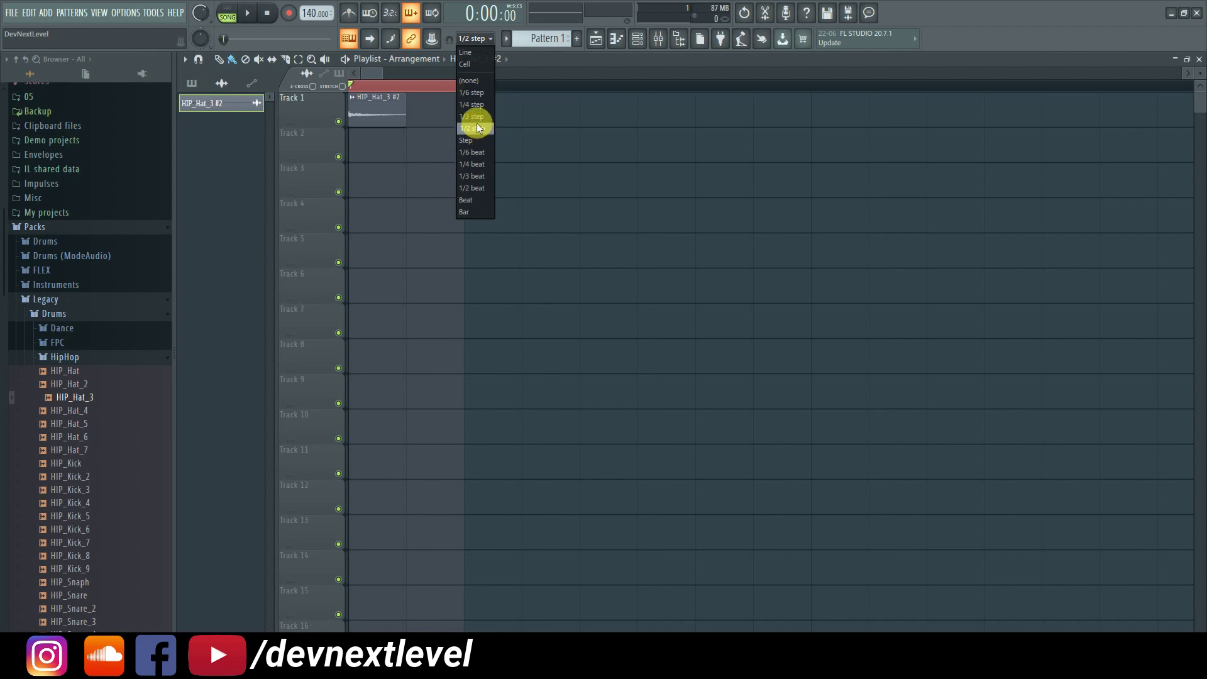
{"action": "left_click", "coordinate": [476, 106]}
{"action": "left_click_drag", "start_coordinate": [410, 114], "coordinate": [379, 119]}
{"action": "left_click", "coordinate": [386, 119]}
{"action": "left_click", "coordinate": [418, 118]}
{"action": "left_click", "coordinate": [443, 111]}
{"action": "scroll", "coordinate": [415, 89], "scroll_direction": "down", "scroll_amount": 3}
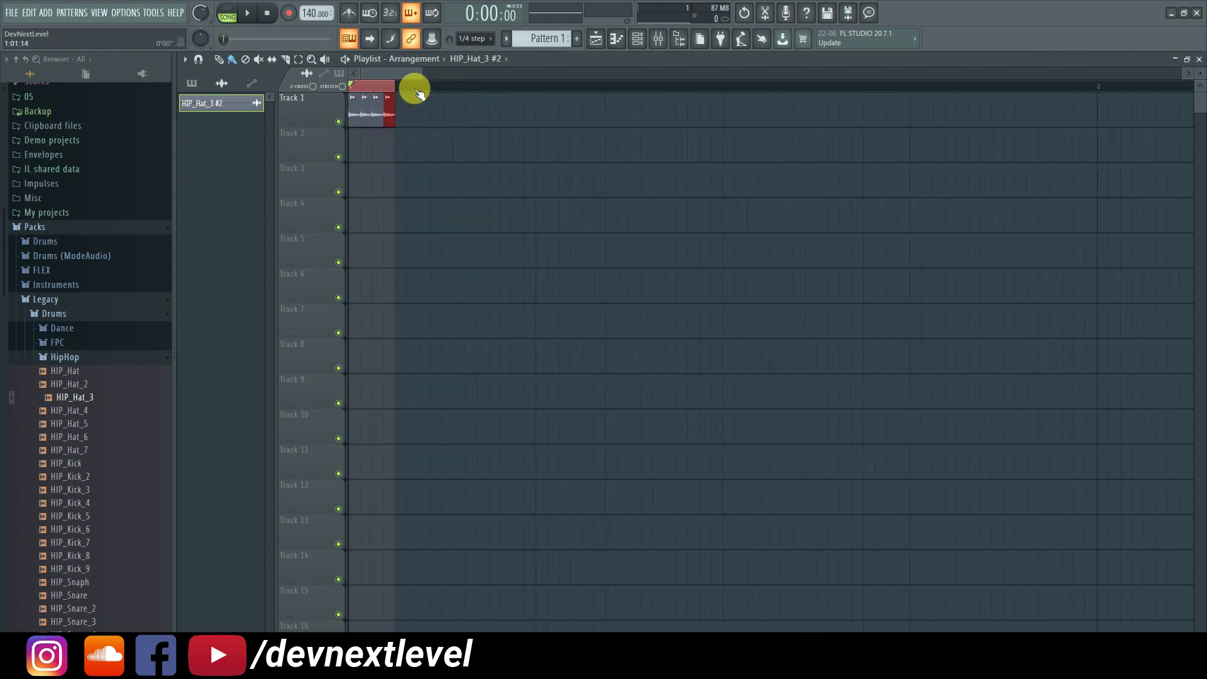
{"action": "scroll", "coordinate": [415, 90], "scroll_direction": "down", "scroll_amount": 2}
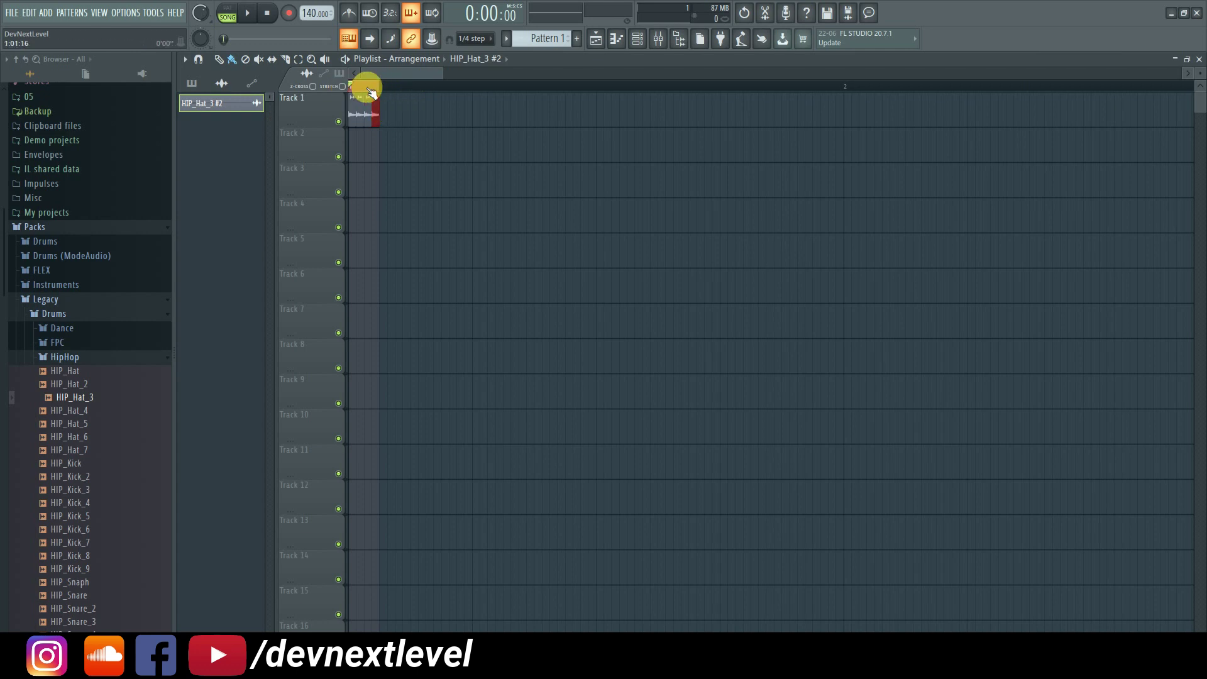
Set the main snap to 1/6 step, and delete all four hi-hat clips from Track 1.
{"action": "scroll", "coordinate": [353, 83], "scroll_direction": "up", "scroll_amount": 5}
{"action": "left_click", "coordinate": [470, 40]}
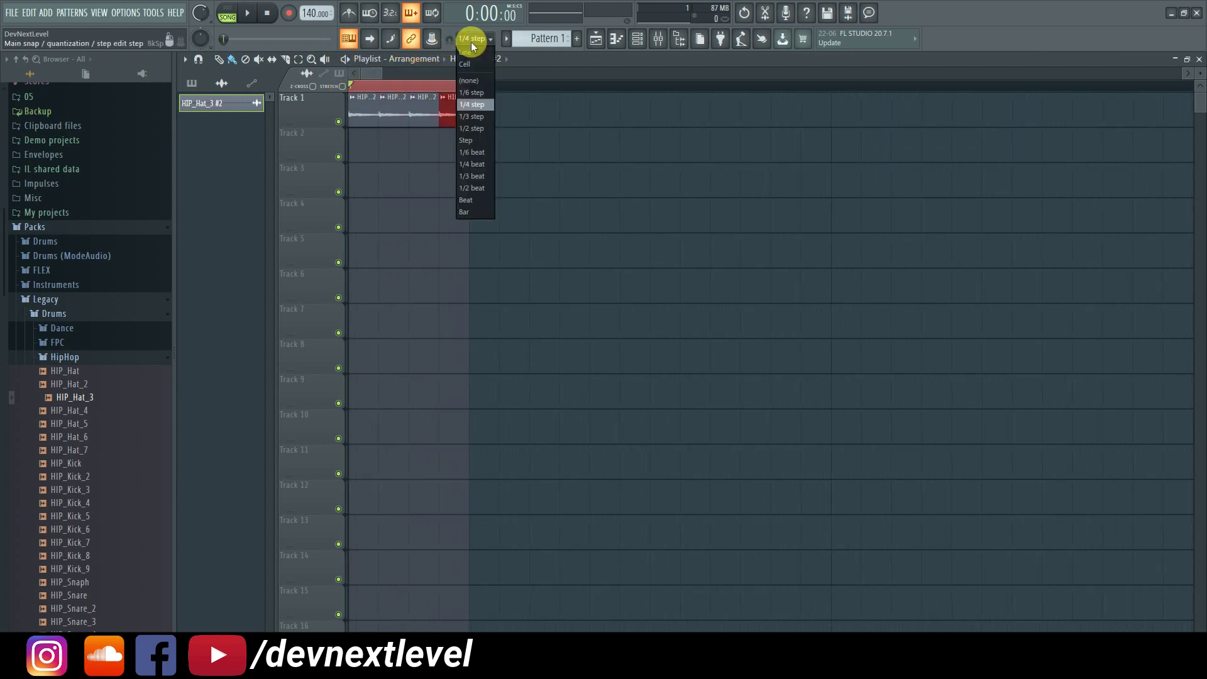
{"action": "left_click", "coordinate": [483, 93]}
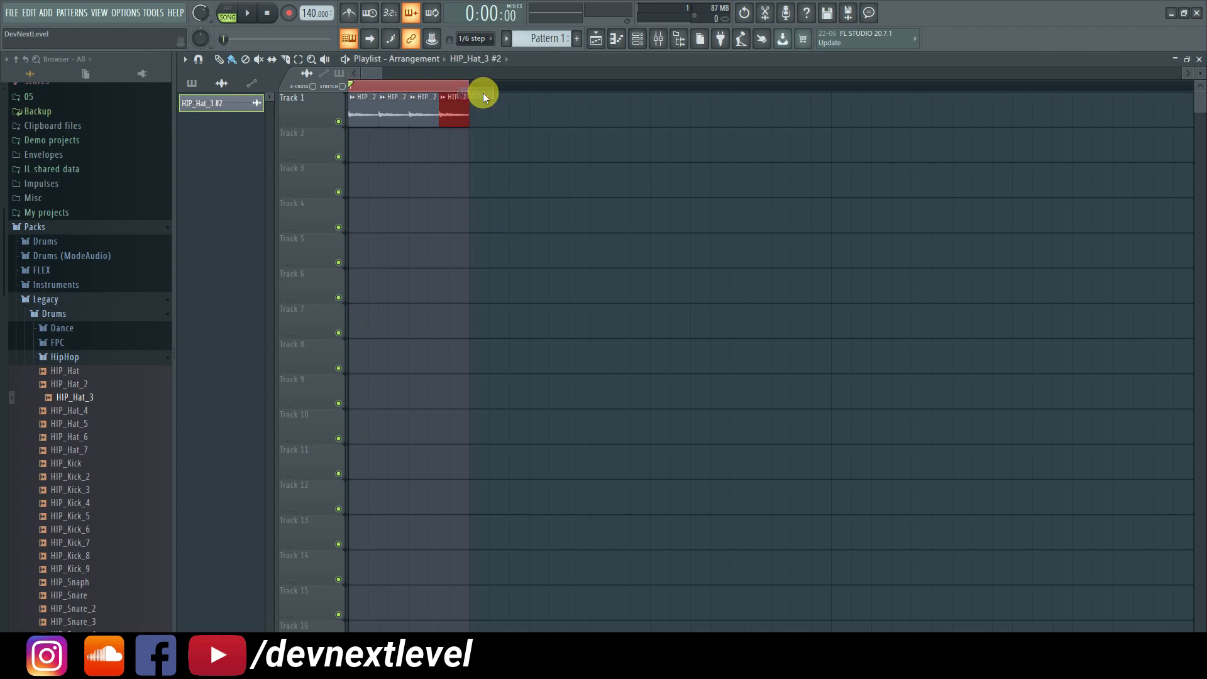
{"action": "right_click", "coordinate": [365, 109]}
{"action": "right_click", "coordinate": [393, 110]}
{"action": "right_click", "coordinate": [424, 111]}
{"action": "right_click", "coordinate": [450, 111]}
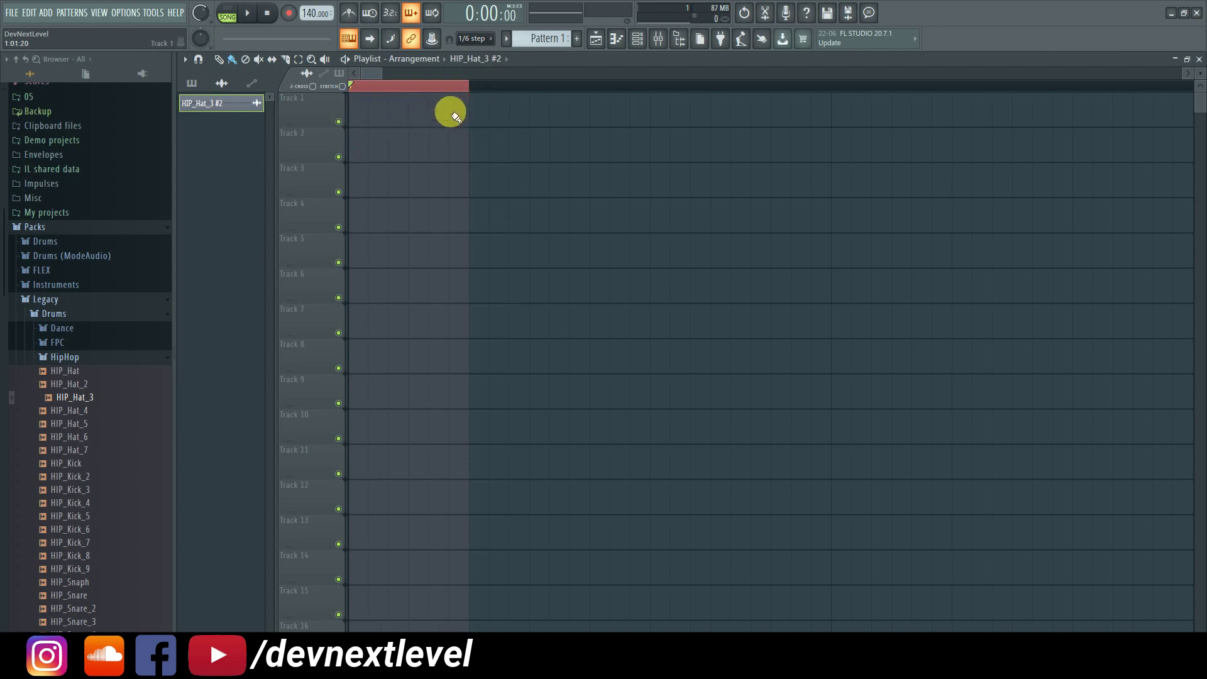
Try to place a hi-hat clip at the start of Track 1 and shorten it on the 1/6 step grid.
{"action": "left_click", "coordinate": [353, 116]}
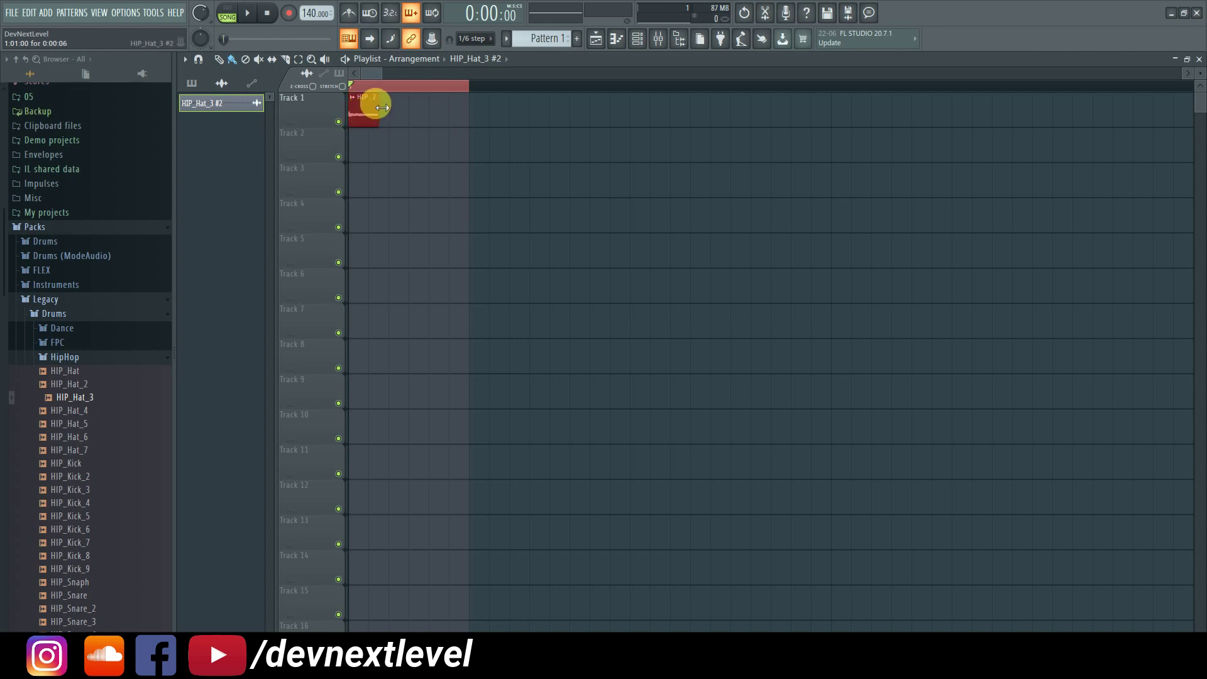
{"action": "mouse_move", "coordinate": [383, 122]}
{"action": "left_mouse_down"}
{"action": "mouse_move", "coordinate": [365, 113]}
{"action": "mouse_move", "coordinate": [468, 113]}
{"action": "mouse_move", "coordinate": [352, 115]}
{"action": "left_mouse_up"}
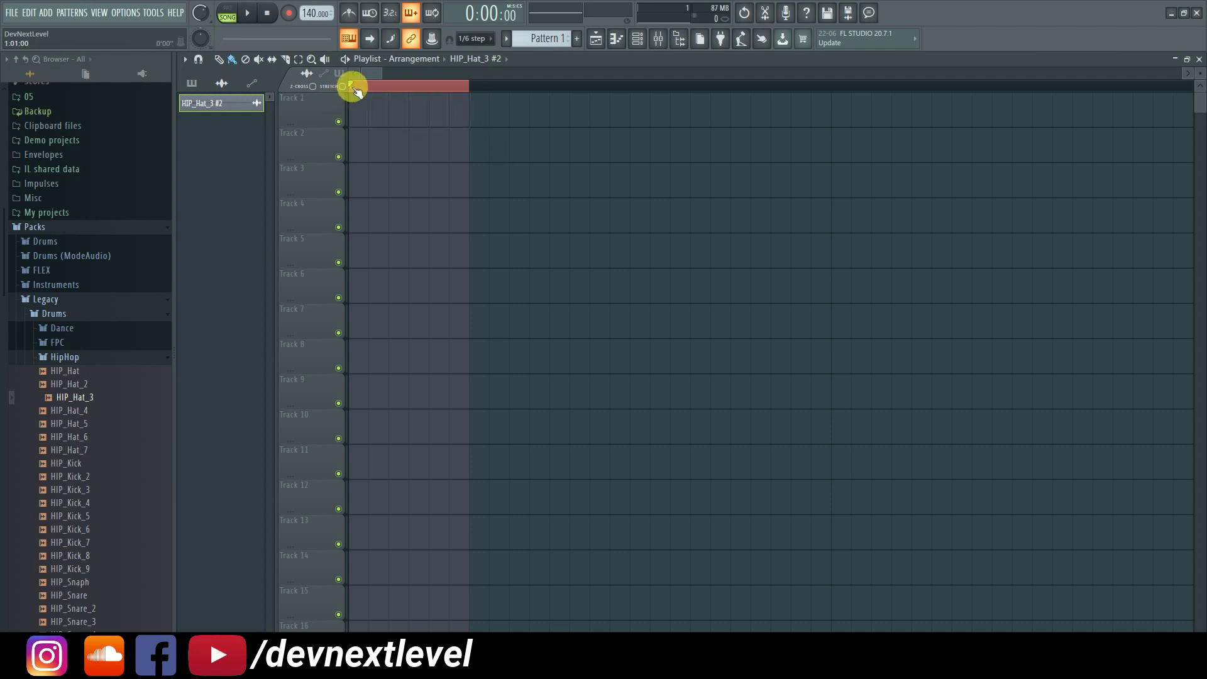
Set the main snap back to Line, and view the playlist's own snap-to-grid options without changing them.
{"action": "scroll", "coordinate": [360, 87], "scroll_direction": "down", "scroll_amount": 6}
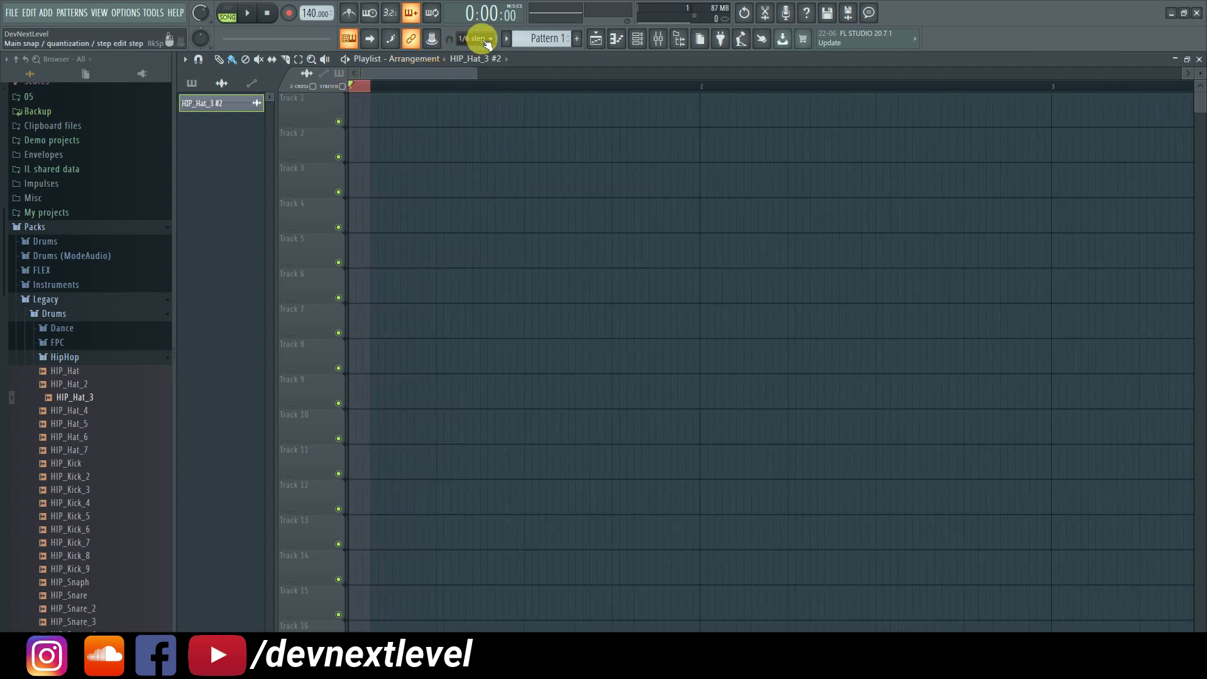
{"action": "left_click", "coordinate": [486, 40]}
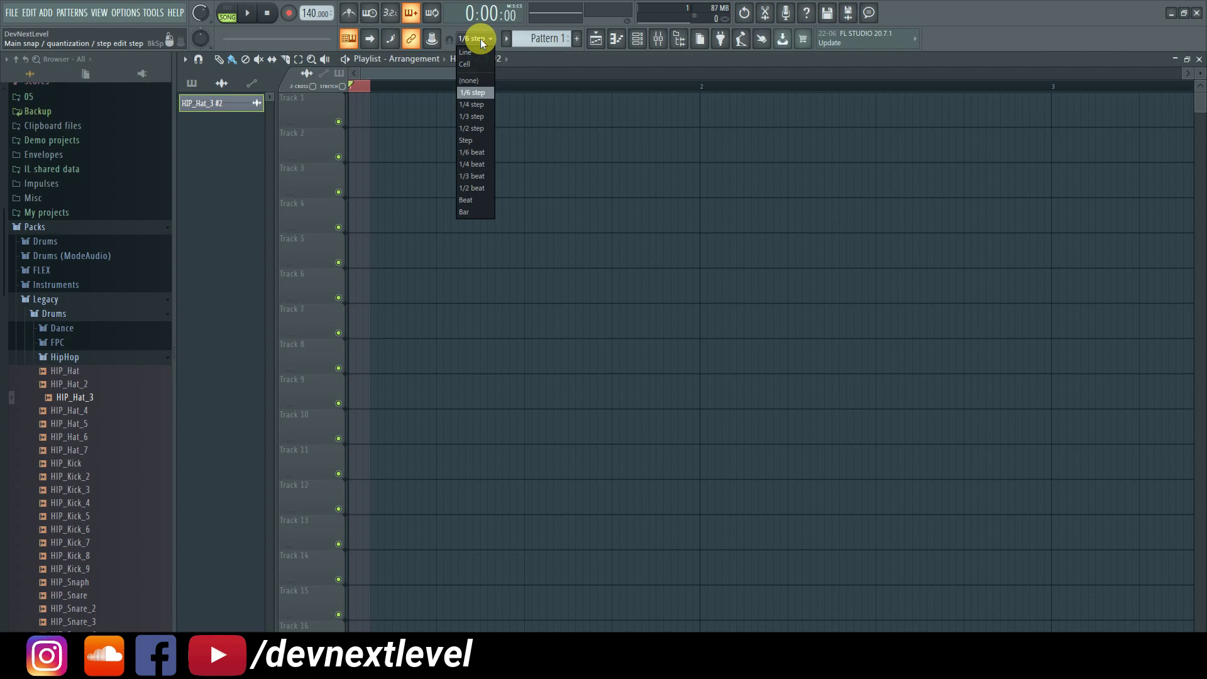
{"action": "left_click", "coordinate": [472, 54]}
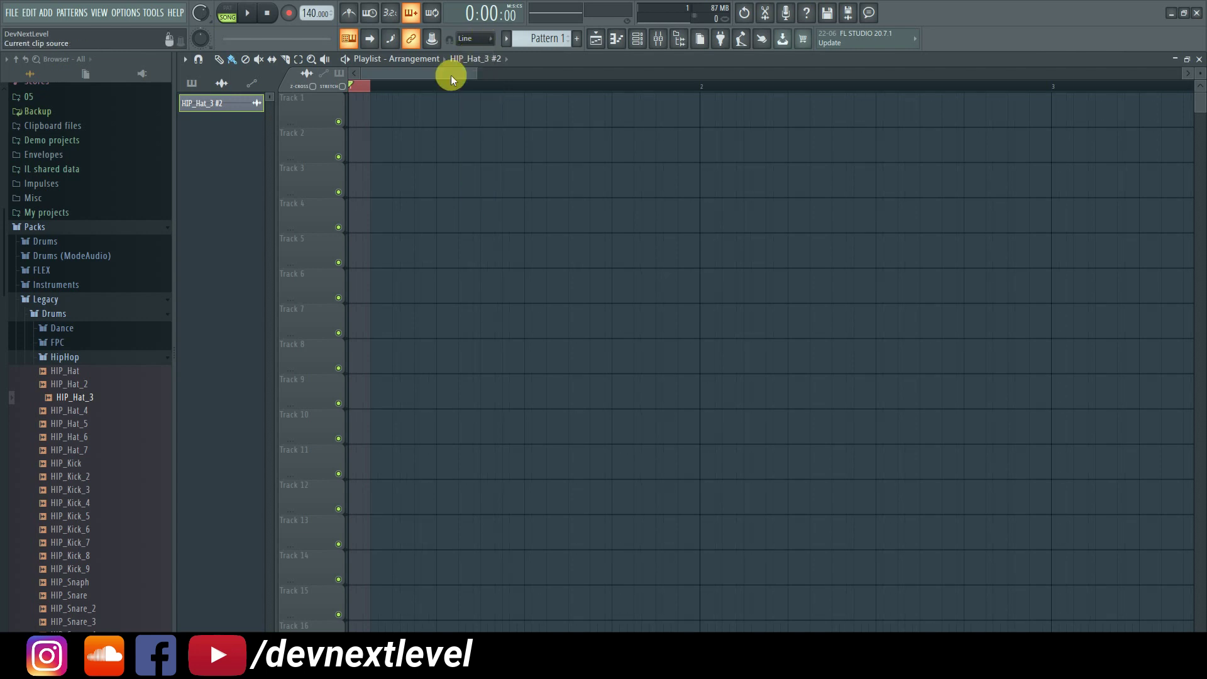
{"action": "scroll", "coordinate": [359, 89], "scroll_direction": "up", "scroll_amount": 3}
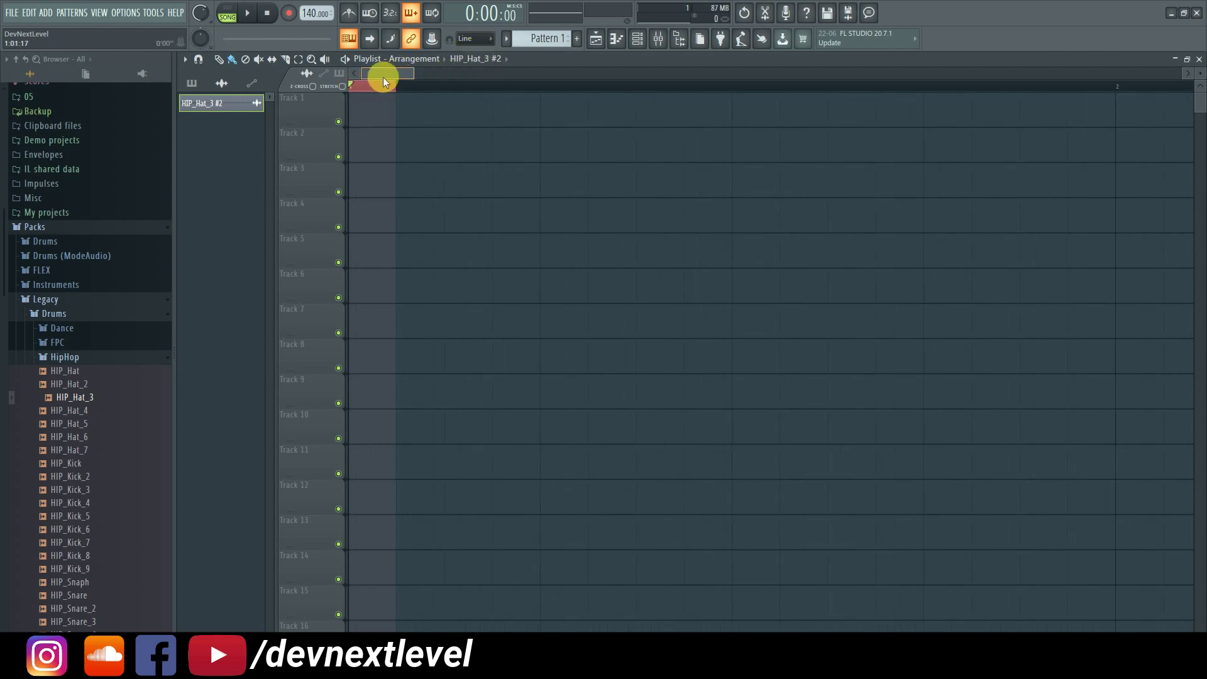
{"action": "left_click", "coordinate": [200, 60]}
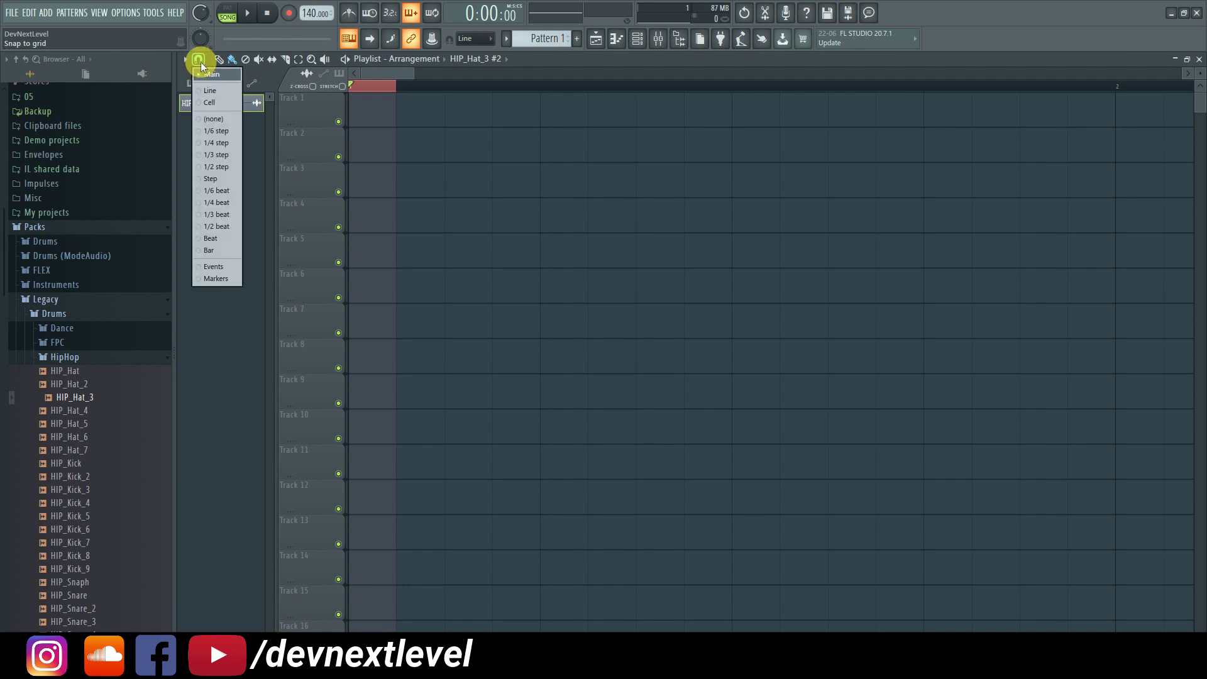
{"action": "left_click", "coordinate": [200, 61]}
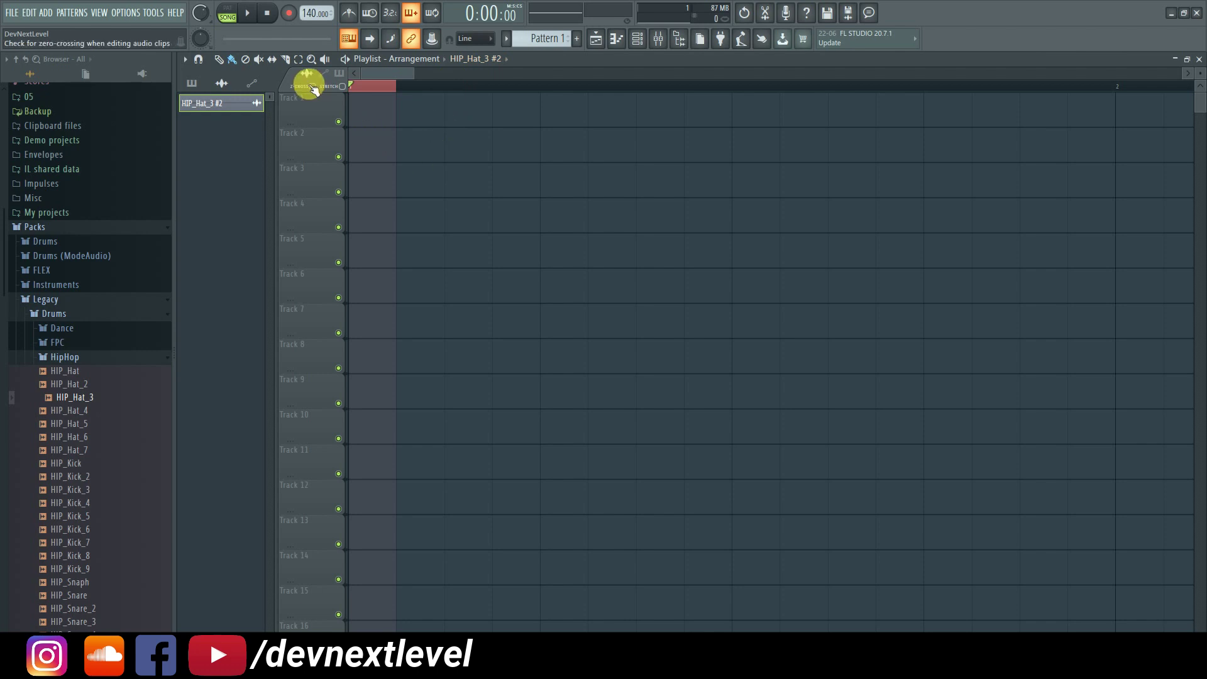
Highlight the whole of bar 1 on the playlist timeline.
{"action": "scroll", "coordinate": [383, 91], "scroll_direction": "down", "scroll_amount": 3}
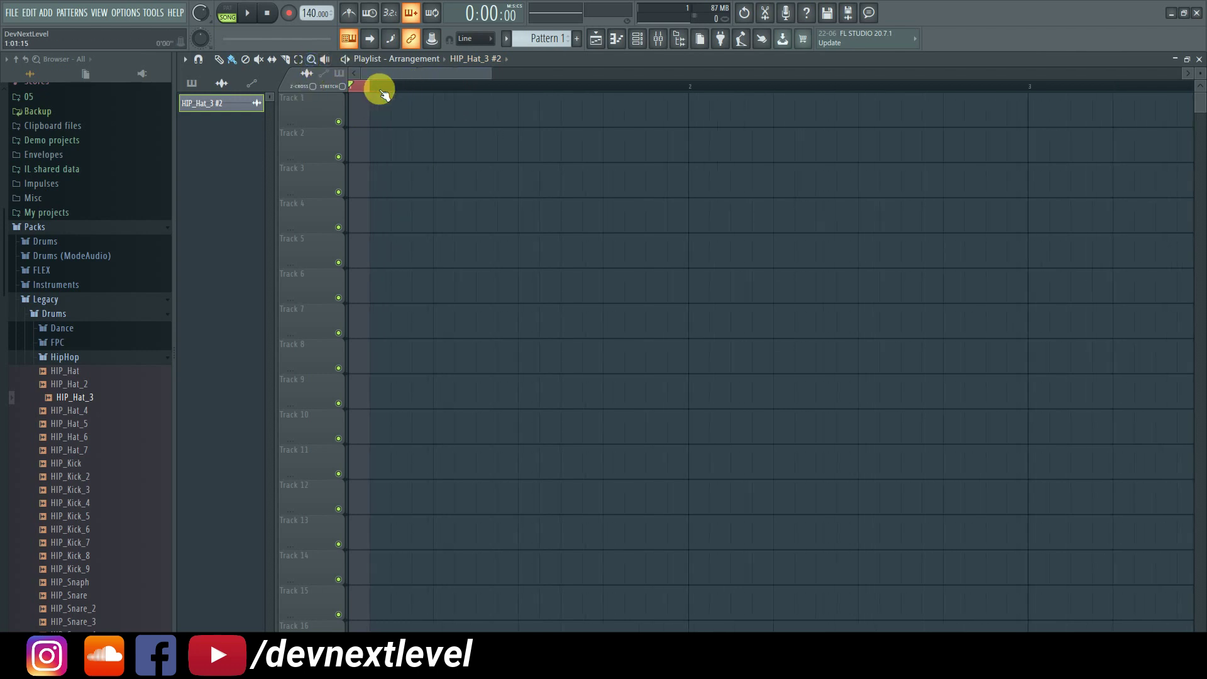
{"action": "left_click_drag", "start_coordinate": [663, 88], "coordinate": [660, 98]}
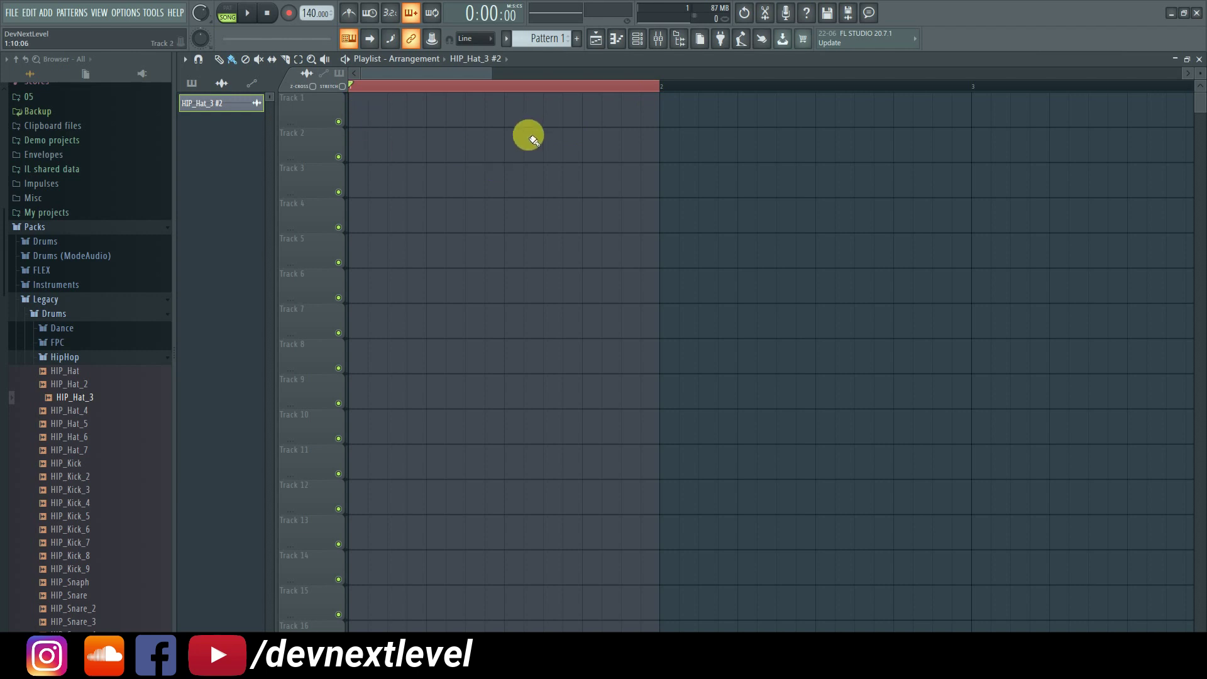
Reduce the timeline highlight over bar 1 one beat at a time until only its first beat is highlighted.
{"action": "scroll", "coordinate": [377, 88], "scroll_direction": "up", "scroll_amount": 4}
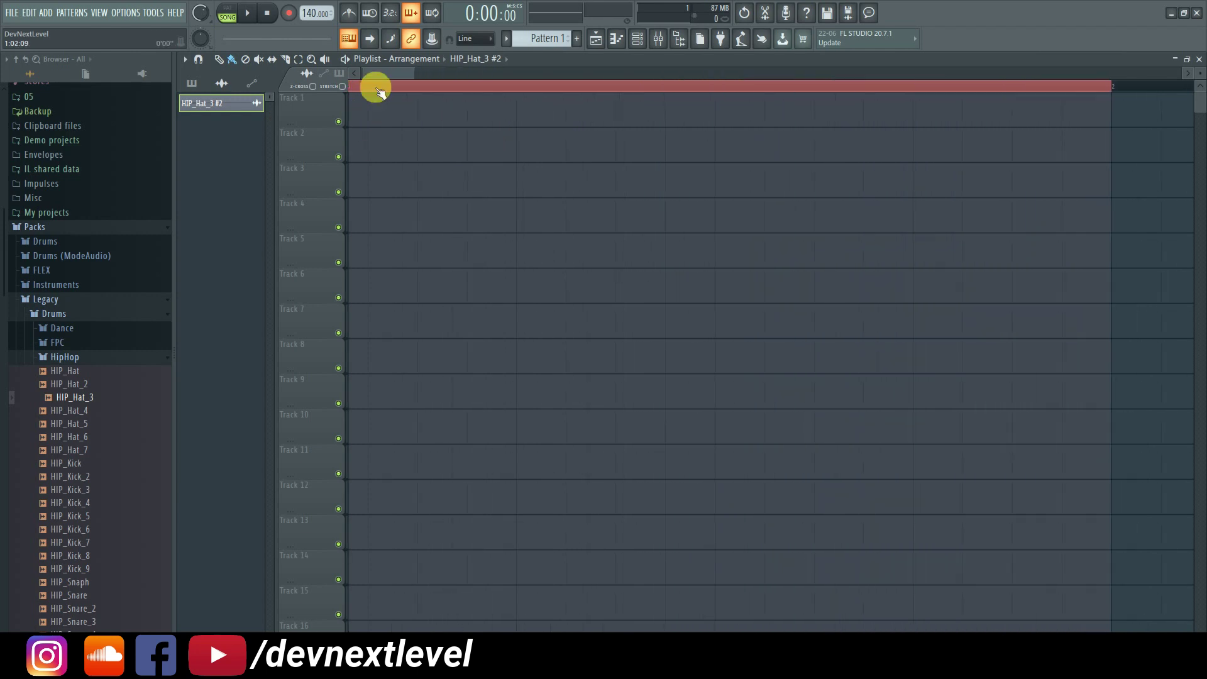
{"action": "mouse_move", "coordinate": [1128, 86]}
{"action": "left_mouse_down"}
{"action": "mouse_move", "coordinate": [652, 102]}
{"action": "mouse_move", "coordinate": [539, 94]}
{"action": "left_mouse_up"}
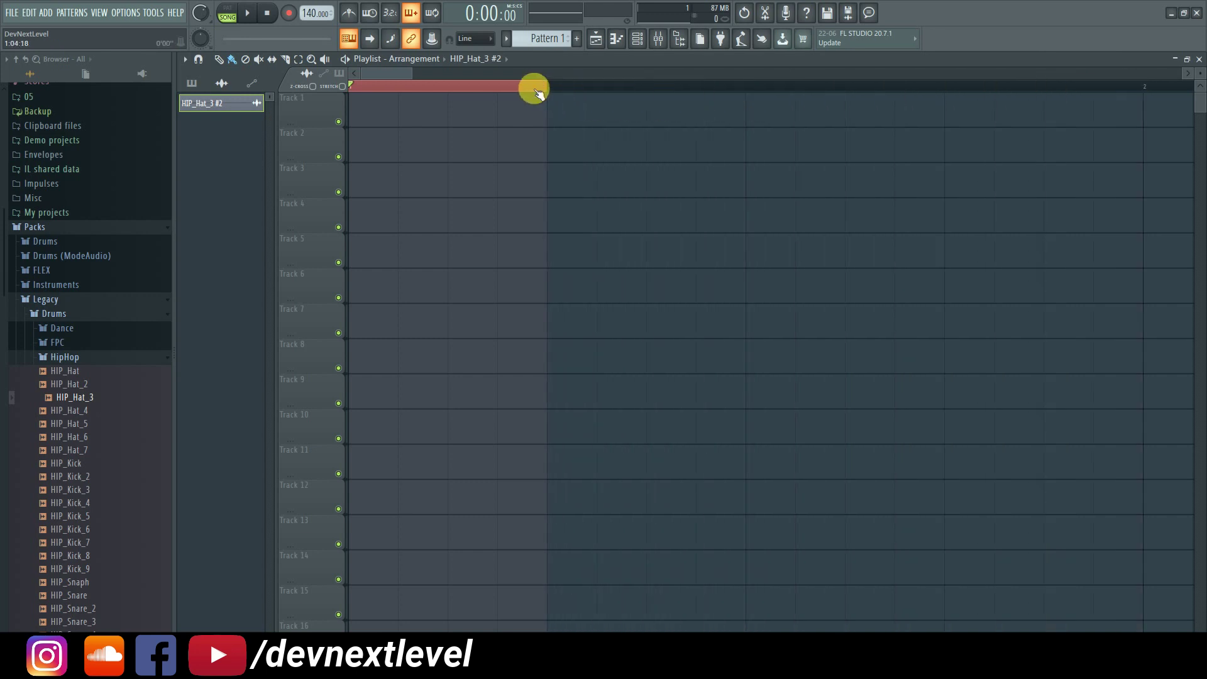
{"action": "scroll", "coordinate": [536, 90], "scroll_direction": "down", "scroll_amount": 2}
{"action": "right_click", "coordinate": [894, 91]}
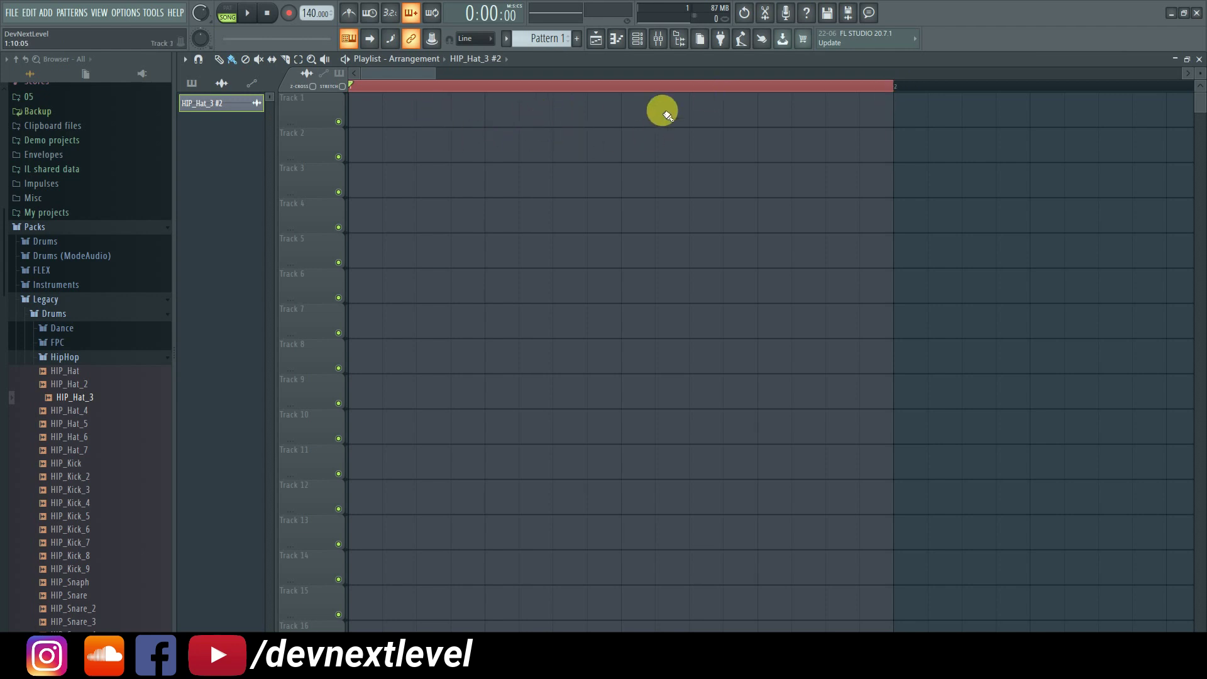
{"action": "left_click_drag", "start_coordinate": [878, 87], "coordinate": [757, 101]}
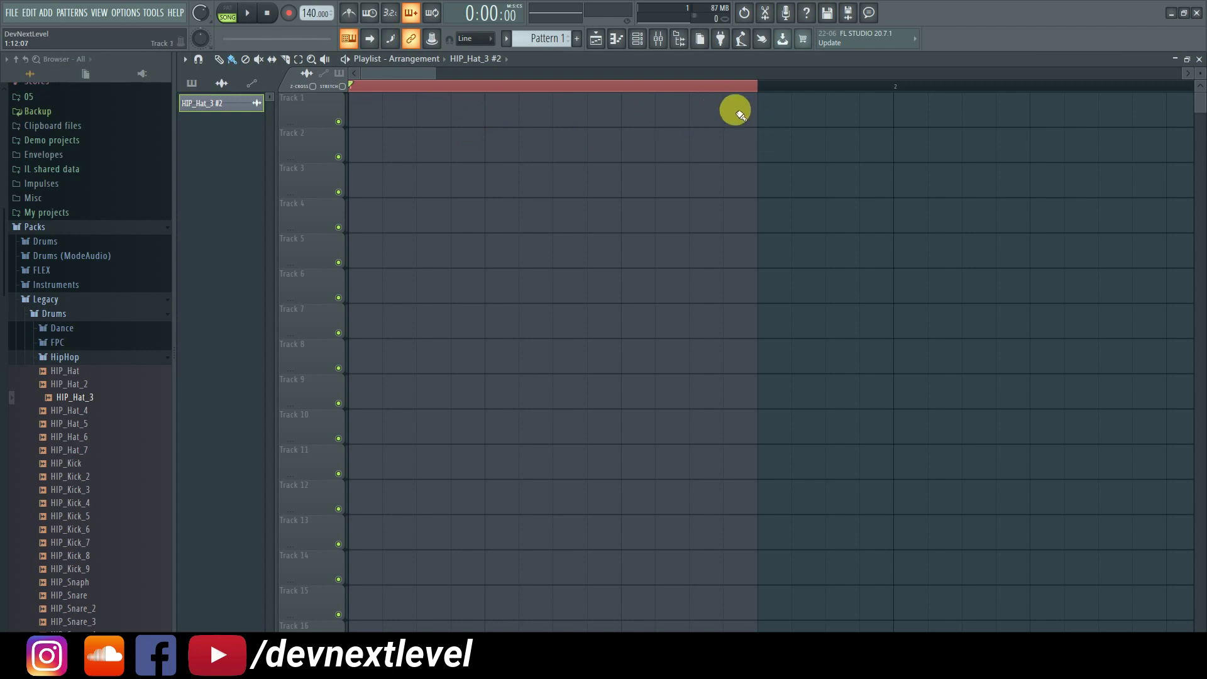
{"action": "left_click_drag", "start_coordinate": [752, 91], "coordinate": [628, 100]}
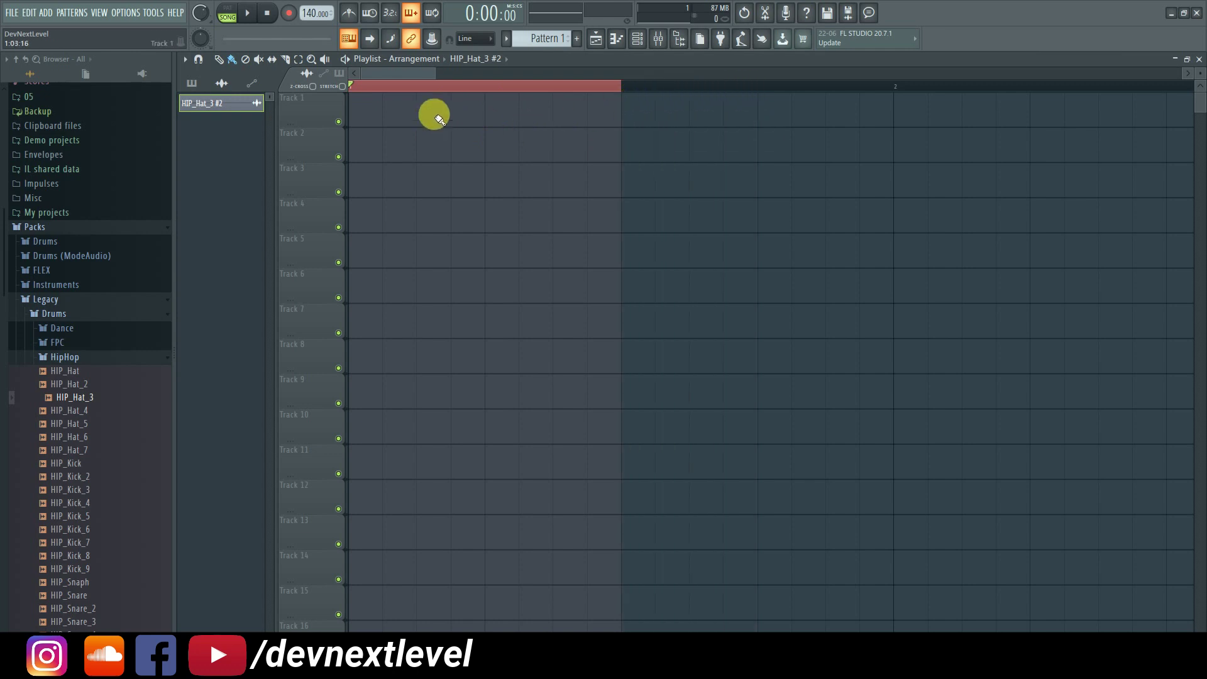
{"action": "left_click_drag", "start_coordinate": [619, 88], "coordinate": [493, 97]}
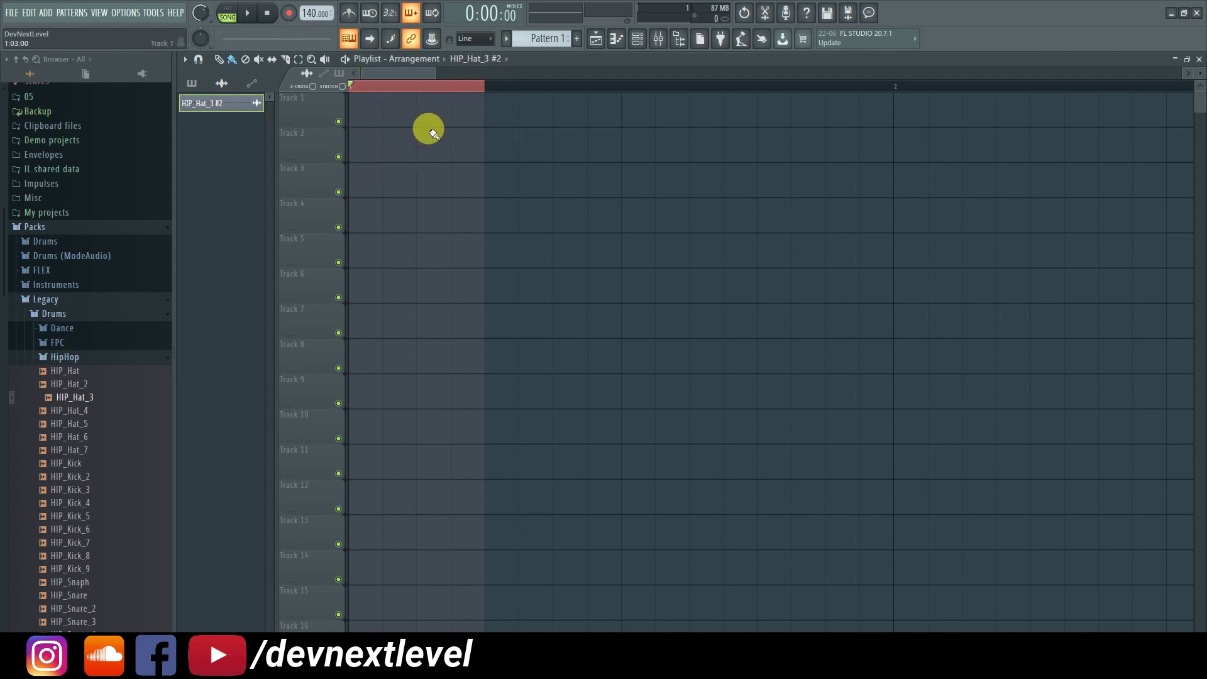
Try the 1/3 beat main snap on the playlist grid, and switch it to 1/6 beat.
{"action": "left_click", "coordinate": [476, 39]}
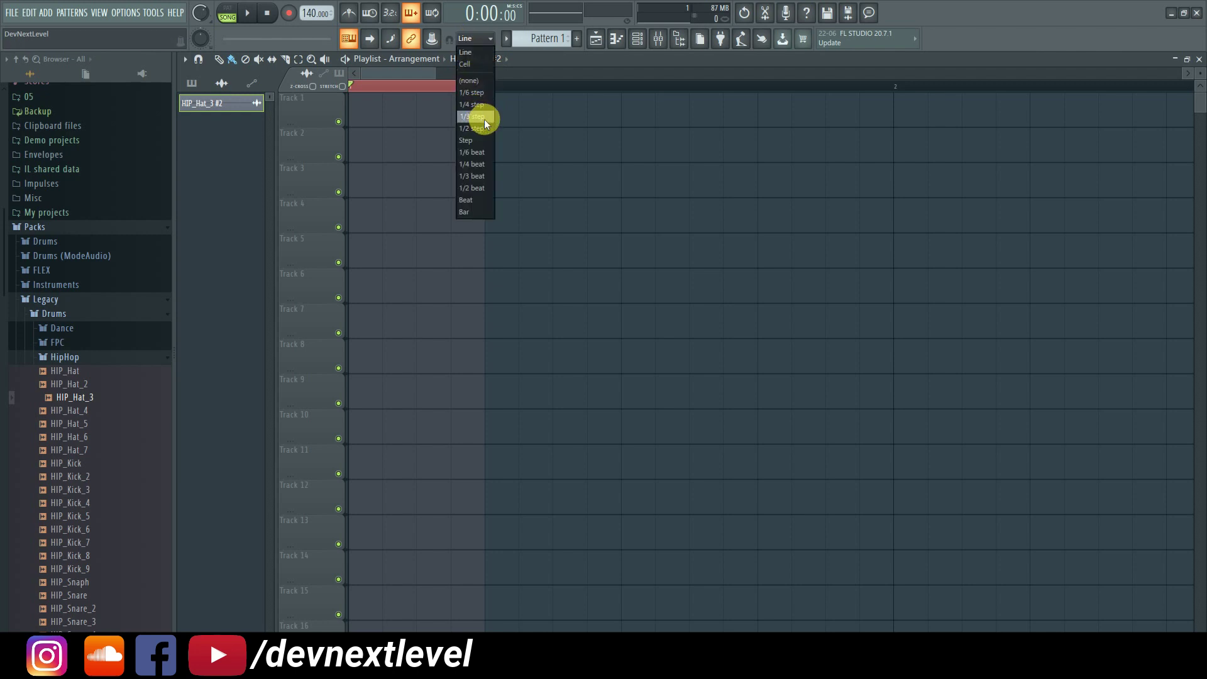
{"action": "left_click", "coordinate": [489, 177]}
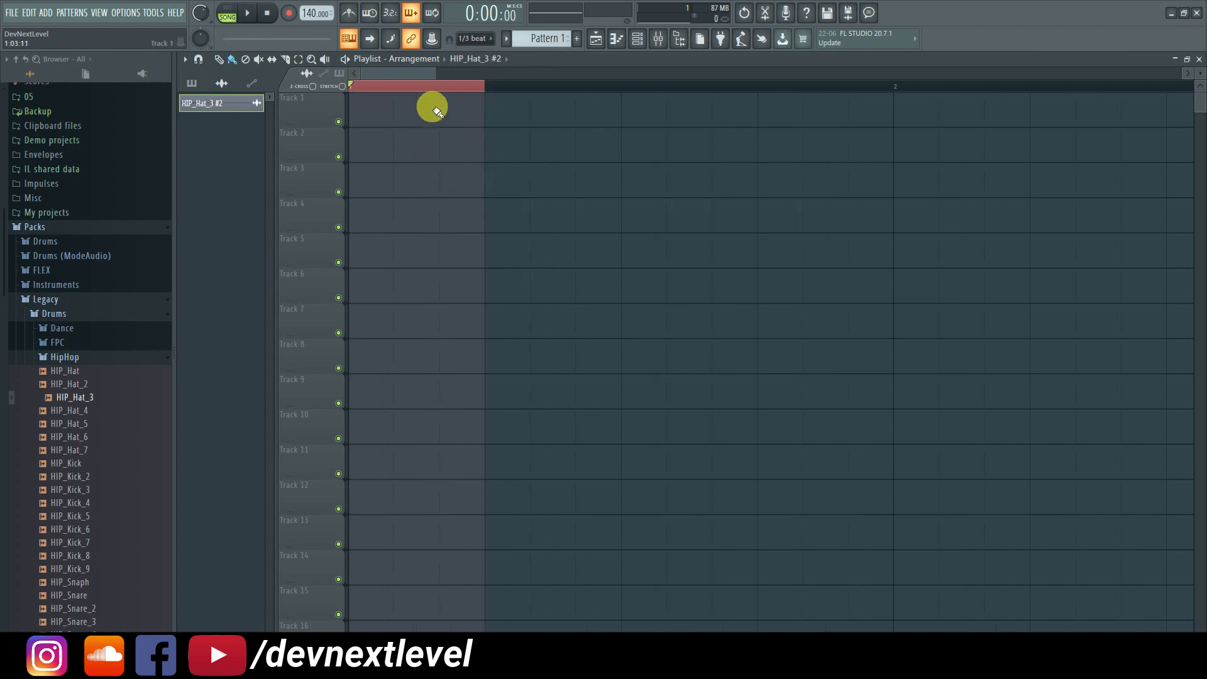
{"action": "left_click", "coordinate": [476, 39]}
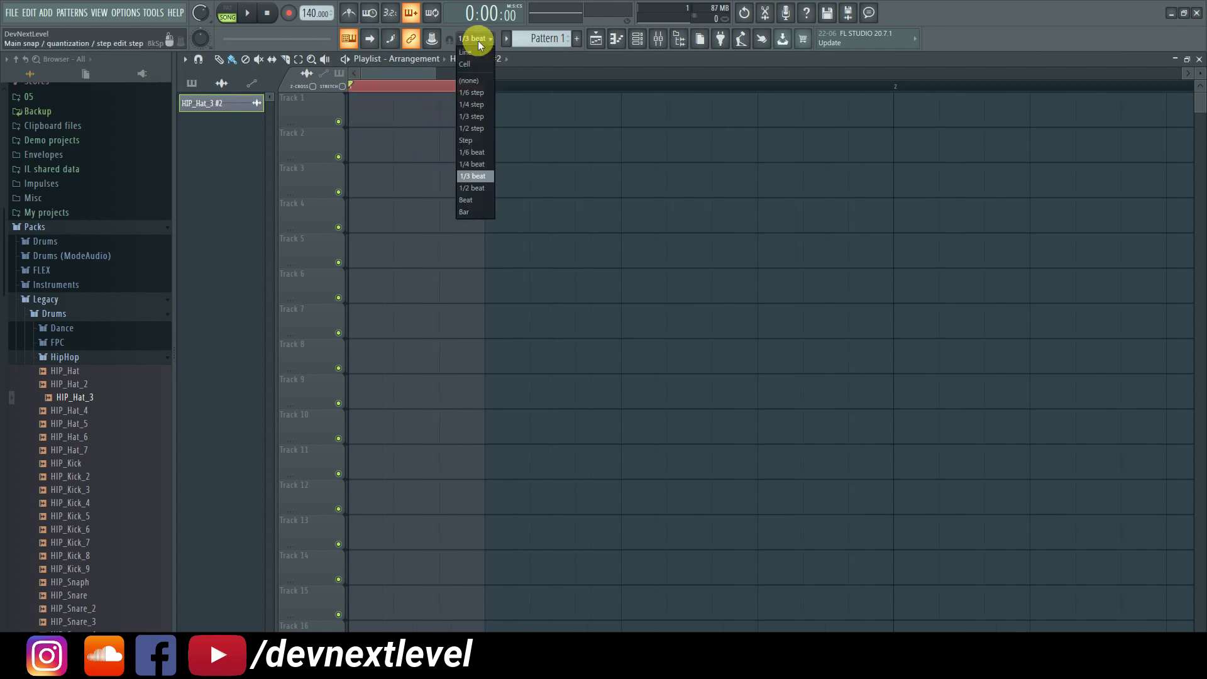
{"action": "left_click", "coordinate": [485, 155]}
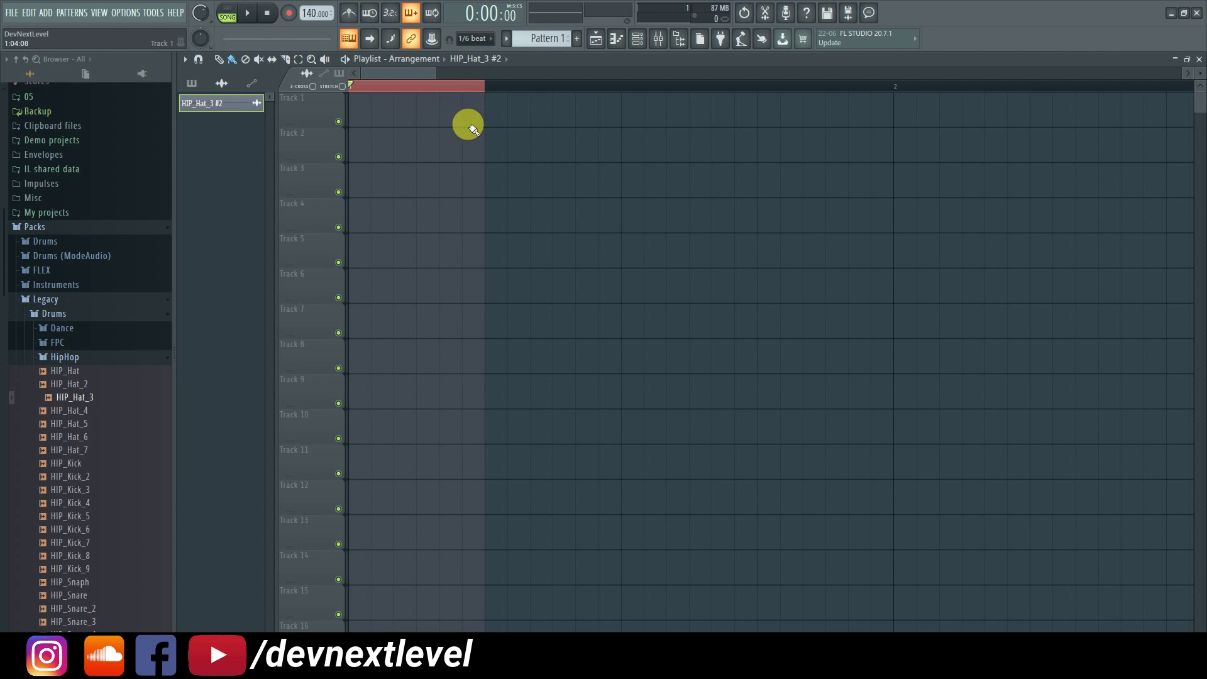
Place a HIP_Hat_3 clip at the start of Track 1 and shorten it to 1/6 beat.
{"action": "left_click_drag", "start_coordinate": [93, 389], "coordinate": [370, 125]}
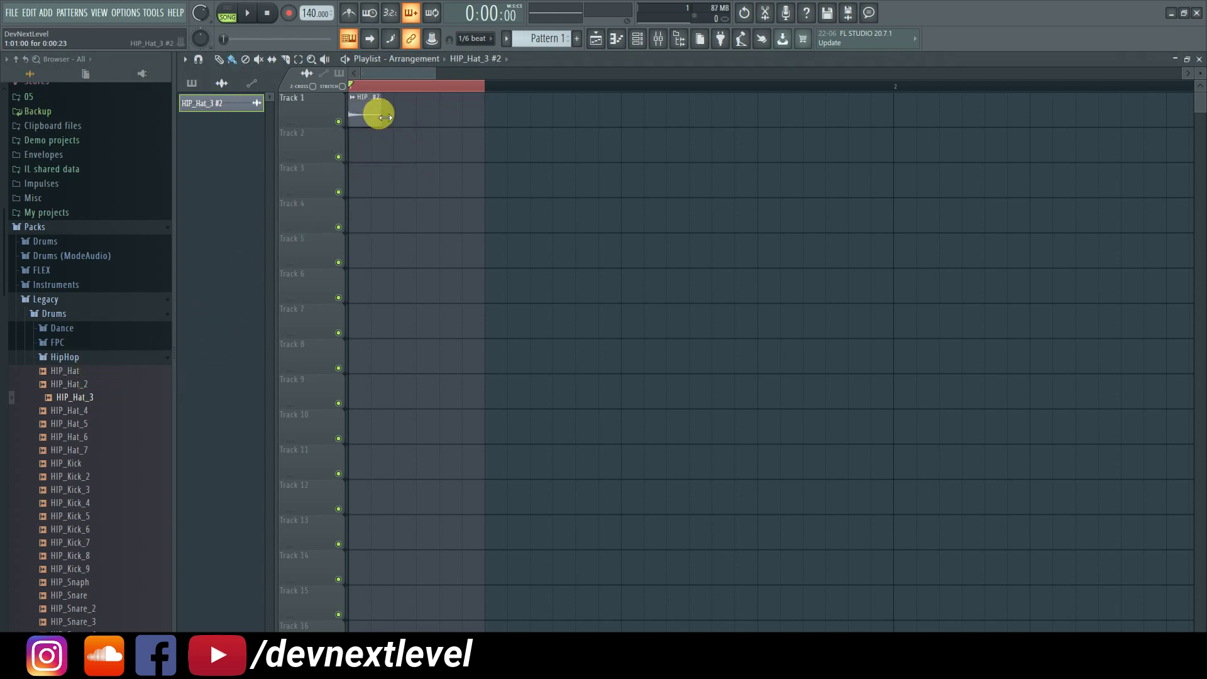
{"action": "mouse_move", "coordinate": [377, 113]}
{"action": "left_mouse_down"}
{"action": "mouse_move", "coordinate": [475, 130]}
{"action": "mouse_move", "coordinate": [359, 119]}
{"action": "left_mouse_up"}
Set the main snap to 1/2 beat, and try out hi-hat clips half a beat apart on Track 1, deleting them again.
{"action": "left_click", "coordinate": [474, 41]}
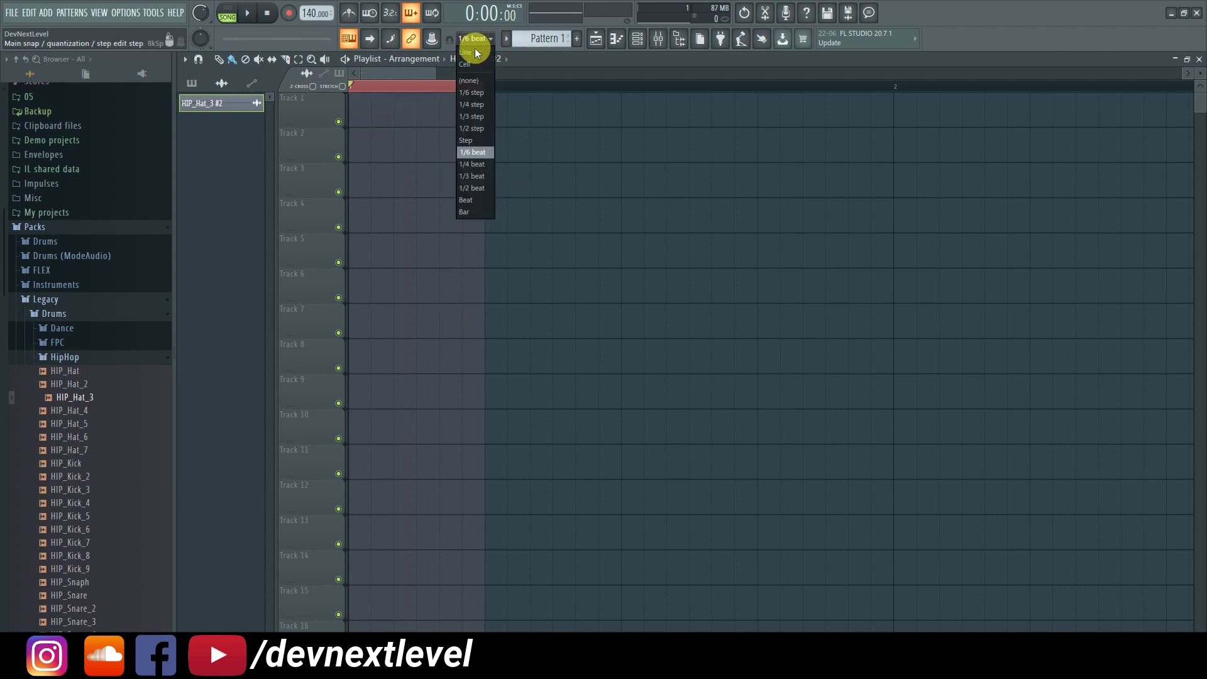
{"action": "left_click", "coordinate": [482, 195]}
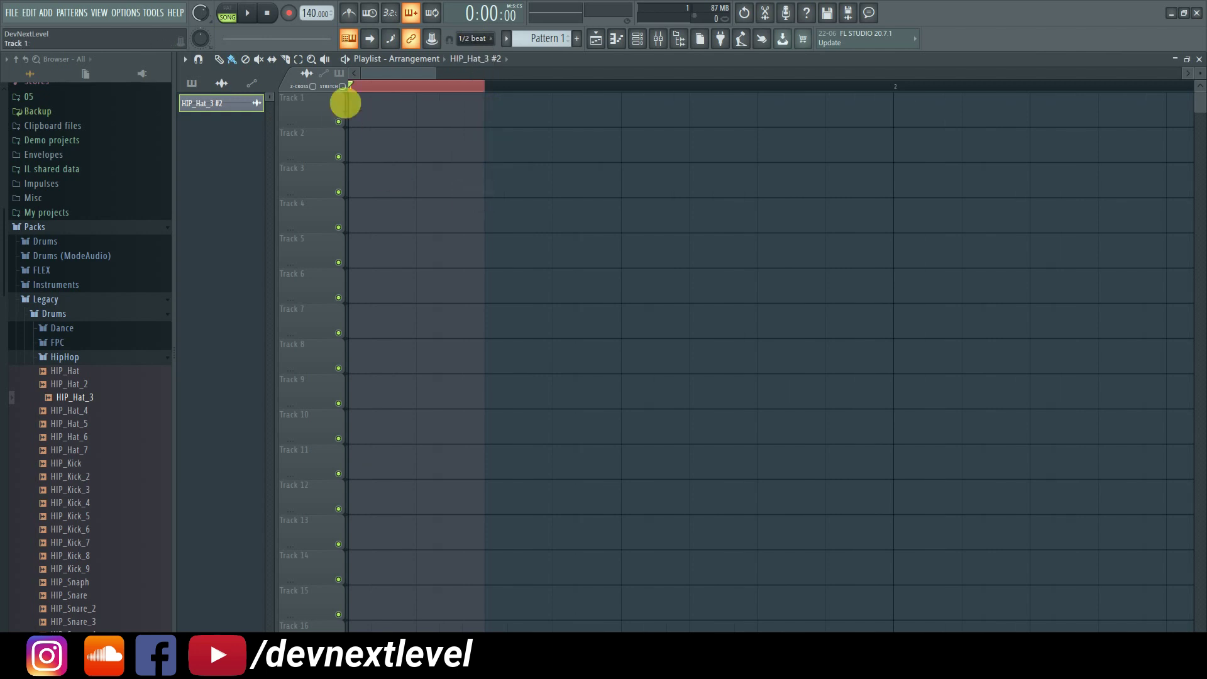
{"action": "left_click", "coordinate": [368, 120]}
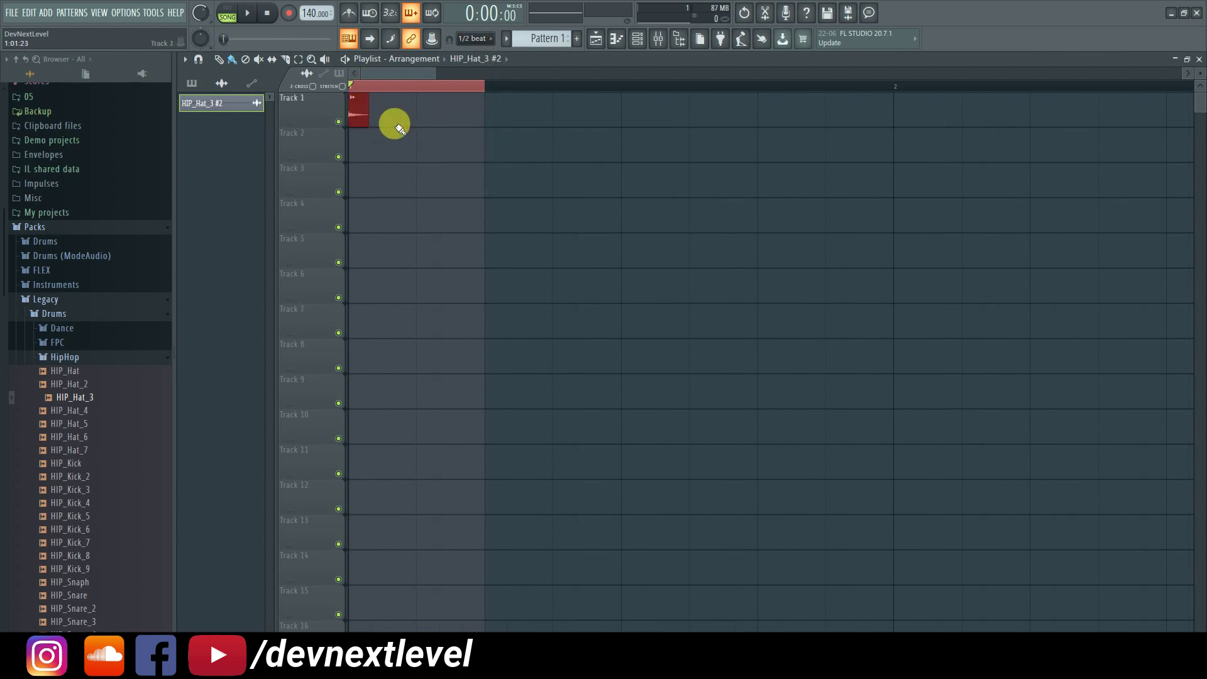
{"action": "left_click", "coordinate": [426, 121]}
{"action": "right_click", "coordinate": [428, 121]}
{"action": "right_click", "coordinate": [368, 120]}
Highlight the whole of bar 1 on the timeline, and reduce the highlight to the first beat.
{"action": "scroll", "coordinate": [394, 88], "scroll_direction": "down", "scroll_amount": 8}
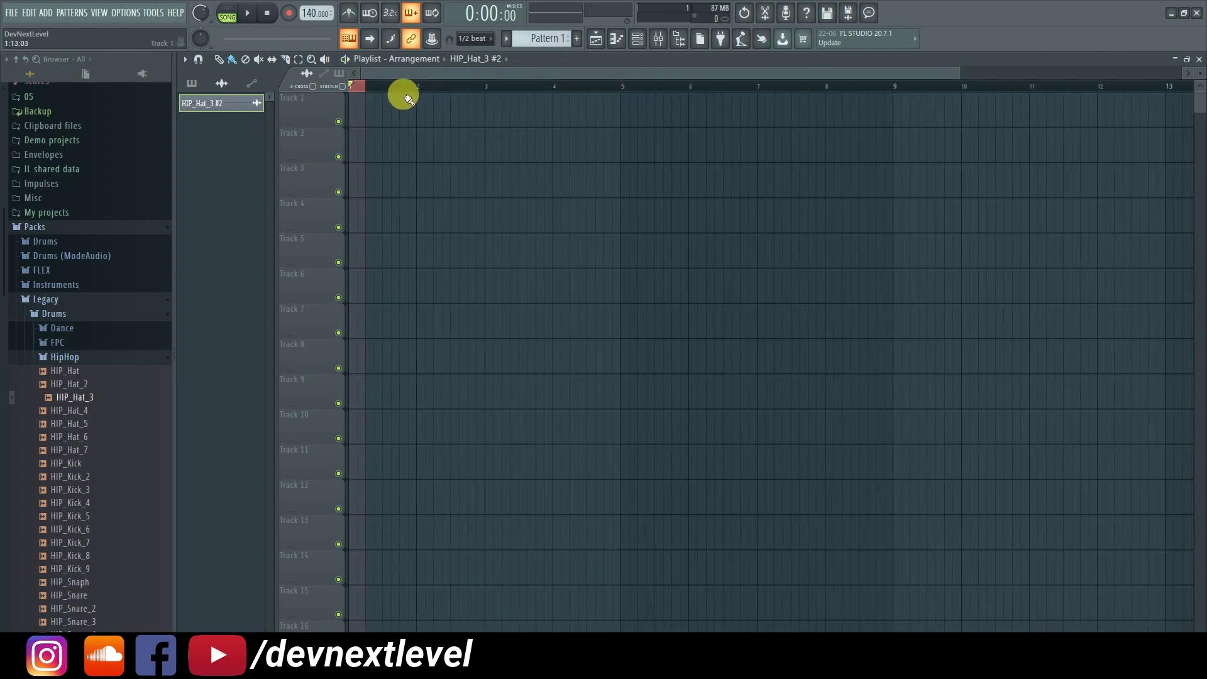
{"action": "right_click", "coordinate": [415, 88]}
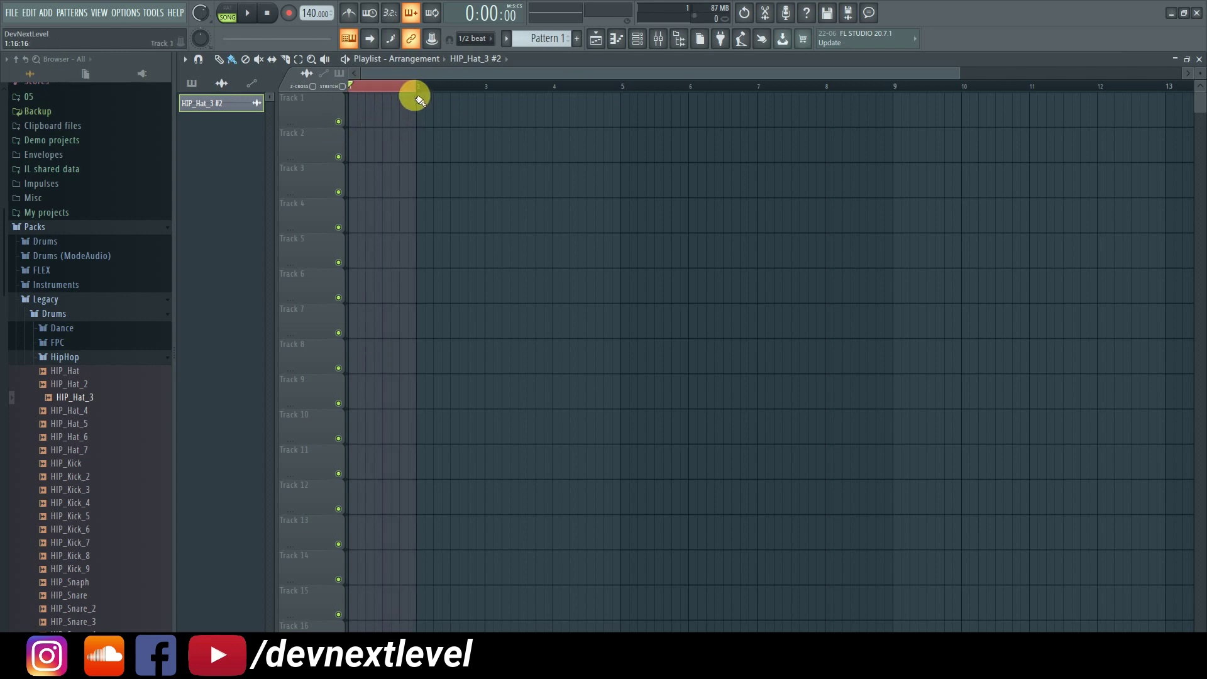
{"action": "left_click_drag", "start_coordinate": [412, 90], "coordinate": [365, 91]}
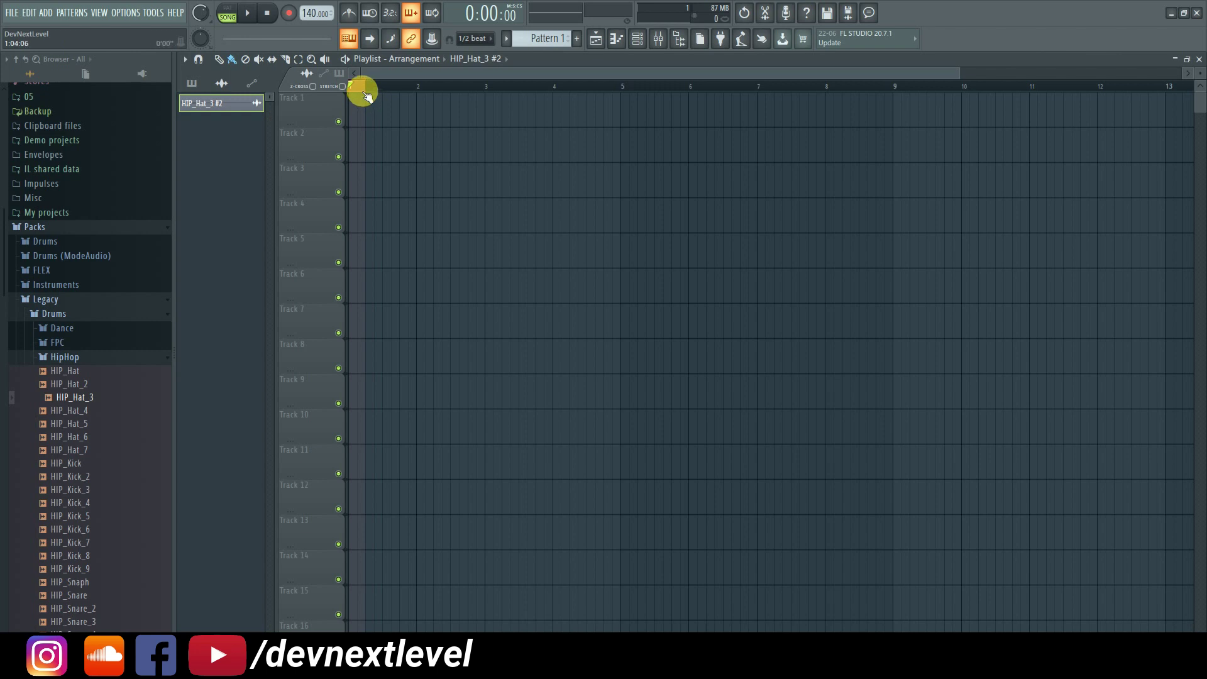
Clear the timeline highlight and set the main snap back to Line.
{"action": "left_click", "coordinate": [358, 87]}
{"action": "left_click", "coordinate": [475, 39]}
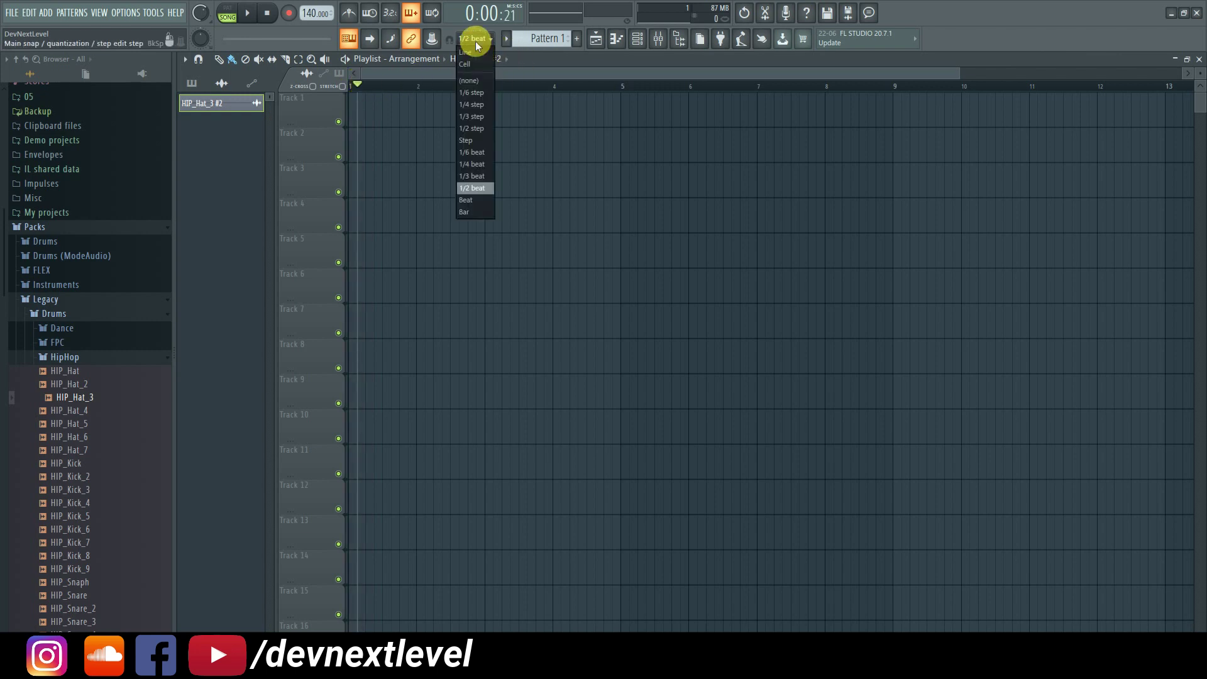
{"action": "left_click", "coordinate": [477, 50]}
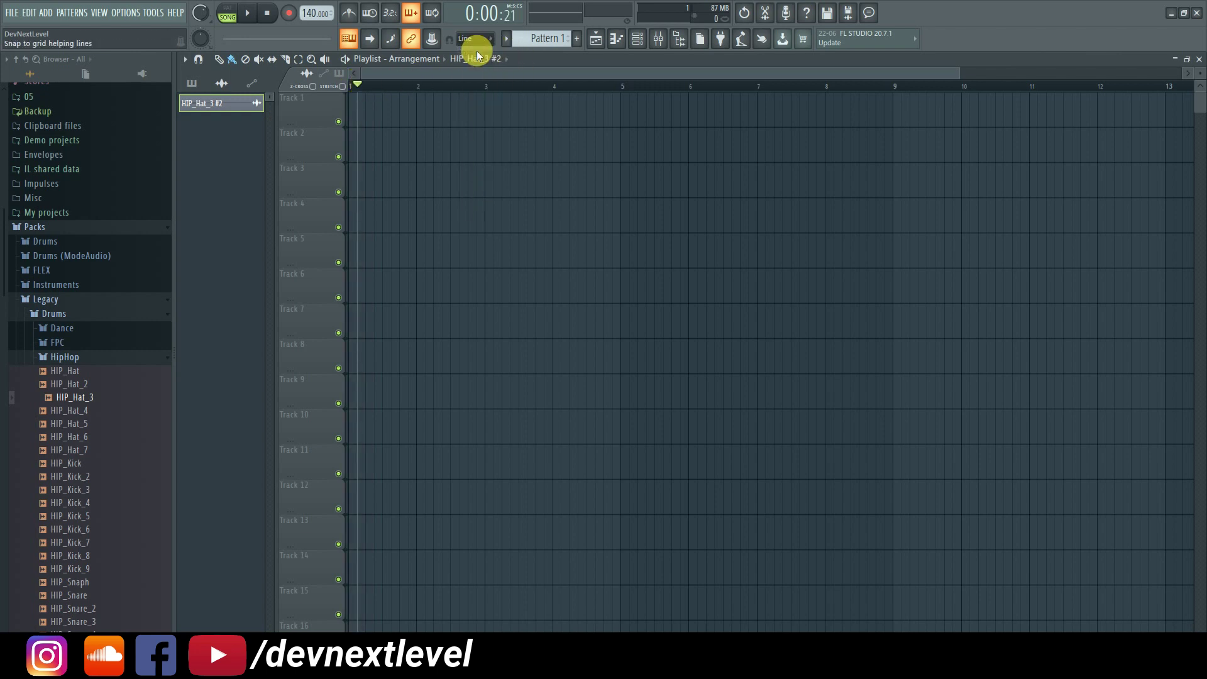
Return the playhead to the start of bar 1 and highlight the bar's first beat on the timeline.
{"action": "scroll", "coordinate": [358, 91], "scroll_direction": "up", "scroll_amount": 2}
{"action": "scroll", "coordinate": [357, 91], "scroll_direction": "up", "scroll_amount": 3}
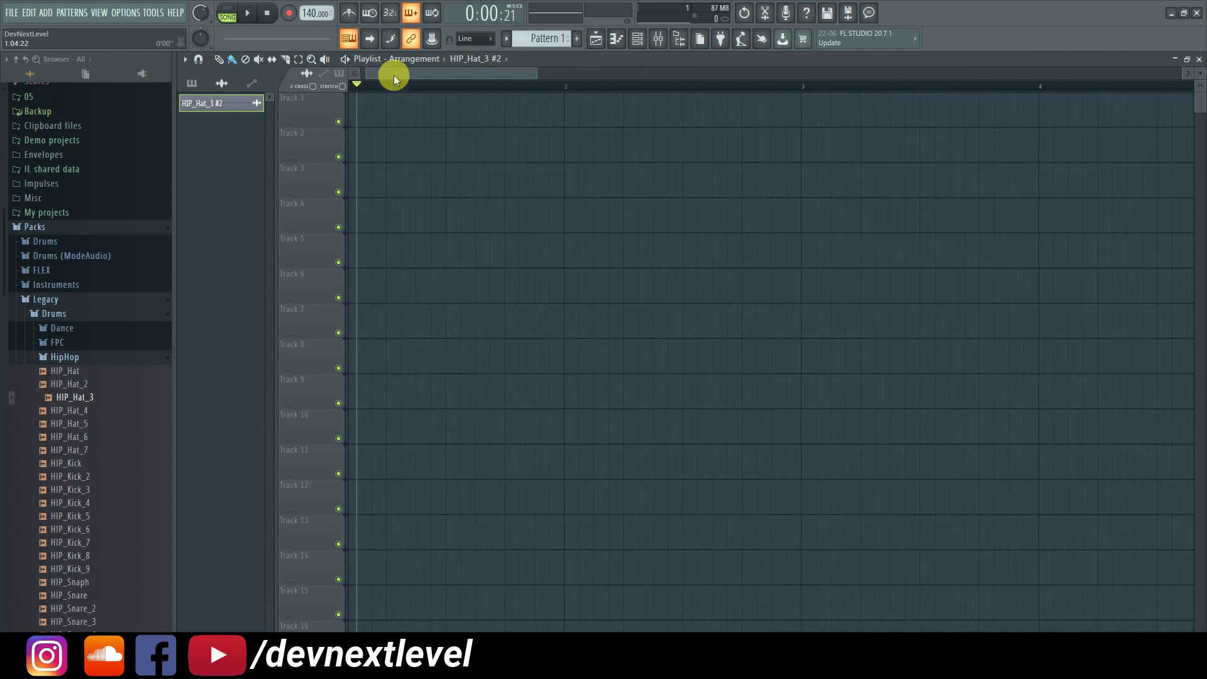
{"action": "left_click", "coordinate": [369, 88]}
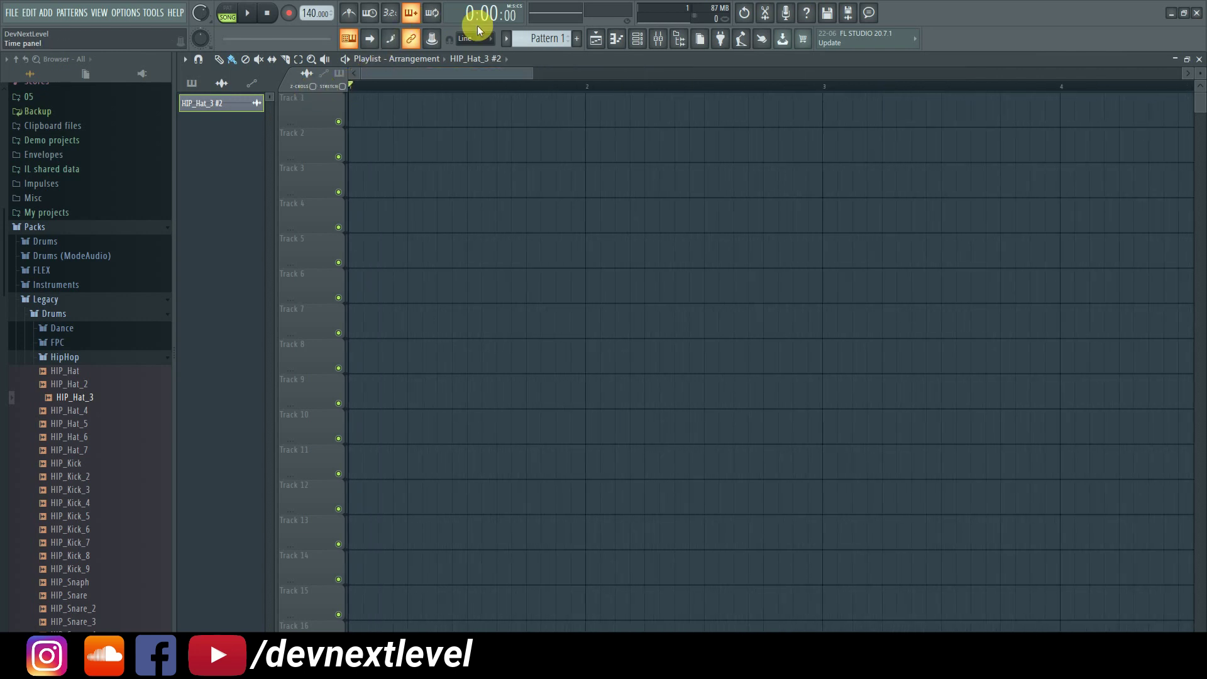
{"action": "scroll", "coordinate": [383, 93], "scroll_direction": "up", "scroll_amount": 4}
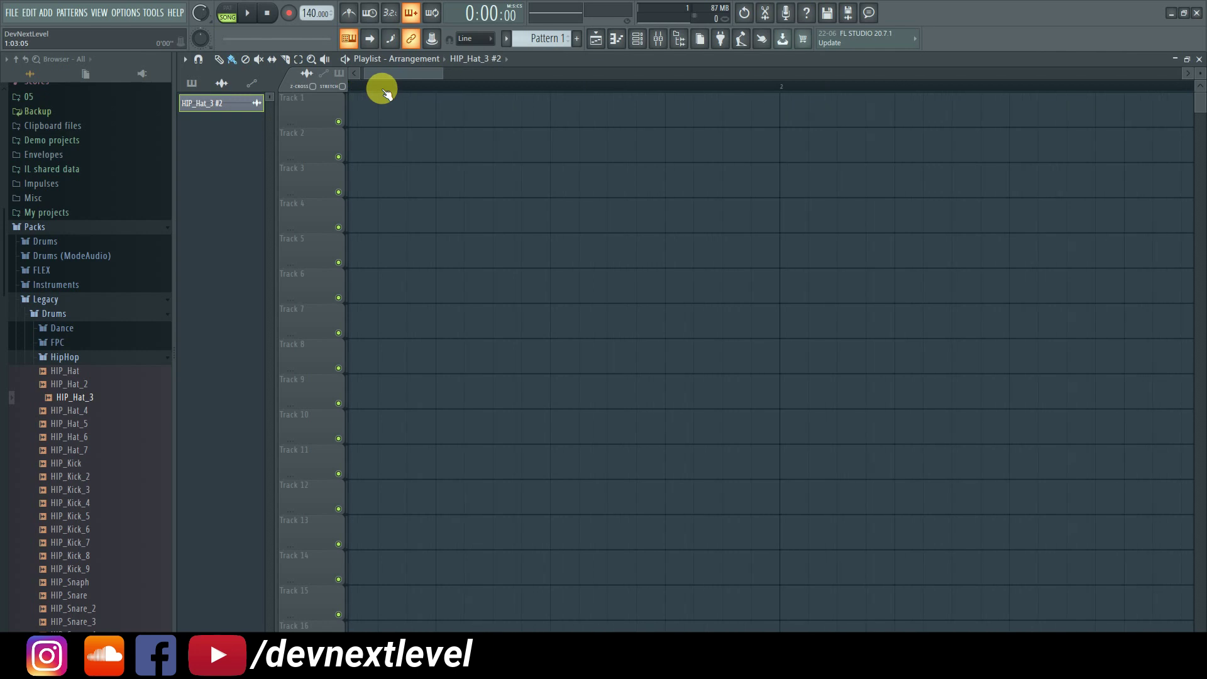
{"action": "left_click_drag", "start_coordinate": [500, 91], "coordinate": [283, 94]}
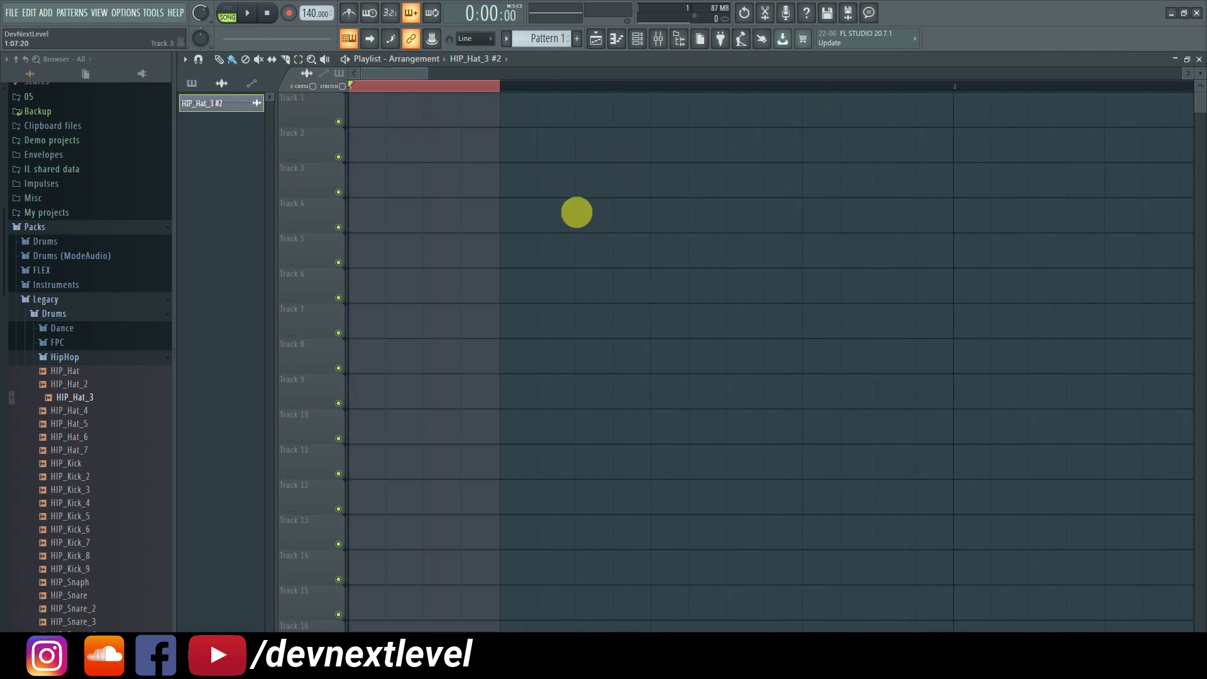
Add a HIP_Hat_4 clip at the start of Track 1 and replace it with a HIP_Hat_3 clip.
{"action": "left_click_drag", "start_coordinate": [81, 410], "coordinate": [353, 119]}
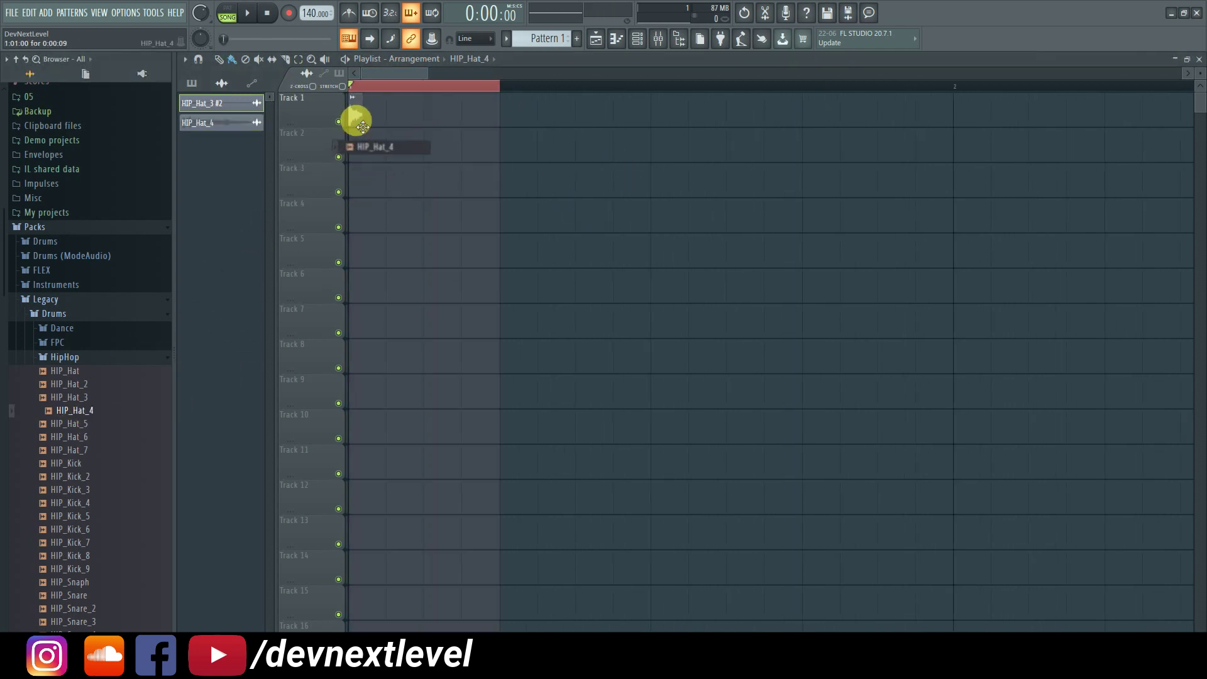
{"action": "left_click_drag", "start_coordinate": [92, 397], "coordinate": [349, 122]}
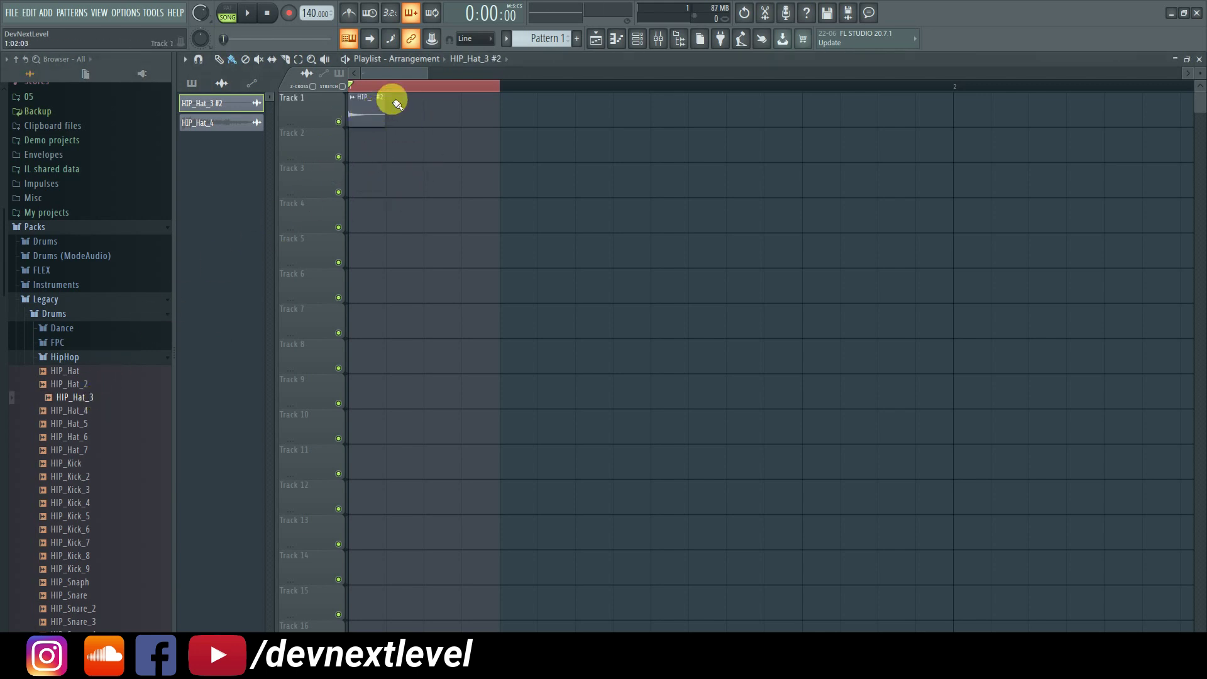
Lengthen the hi-hat clip at the start of Track 1 to exactly two steps.
{"action": "scroll", "coordinate": [387, 90], "scroll_direction": "up", "scroll_amount": 4}
{"action": "scroll", "coordinate": [369, 78], "scroll_direction": "up", "scroll_amount": 1}
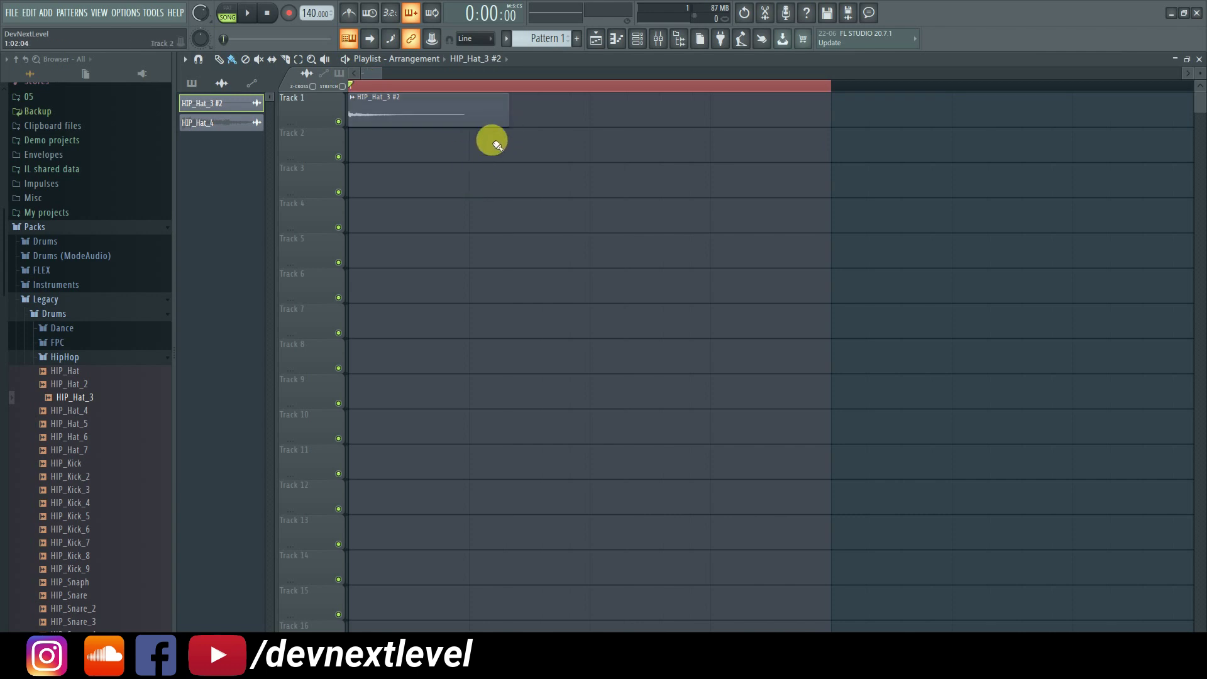
{"action": "left_click_drag", "start_coordinate": [507, 115], "coordinate": [541, 113]}
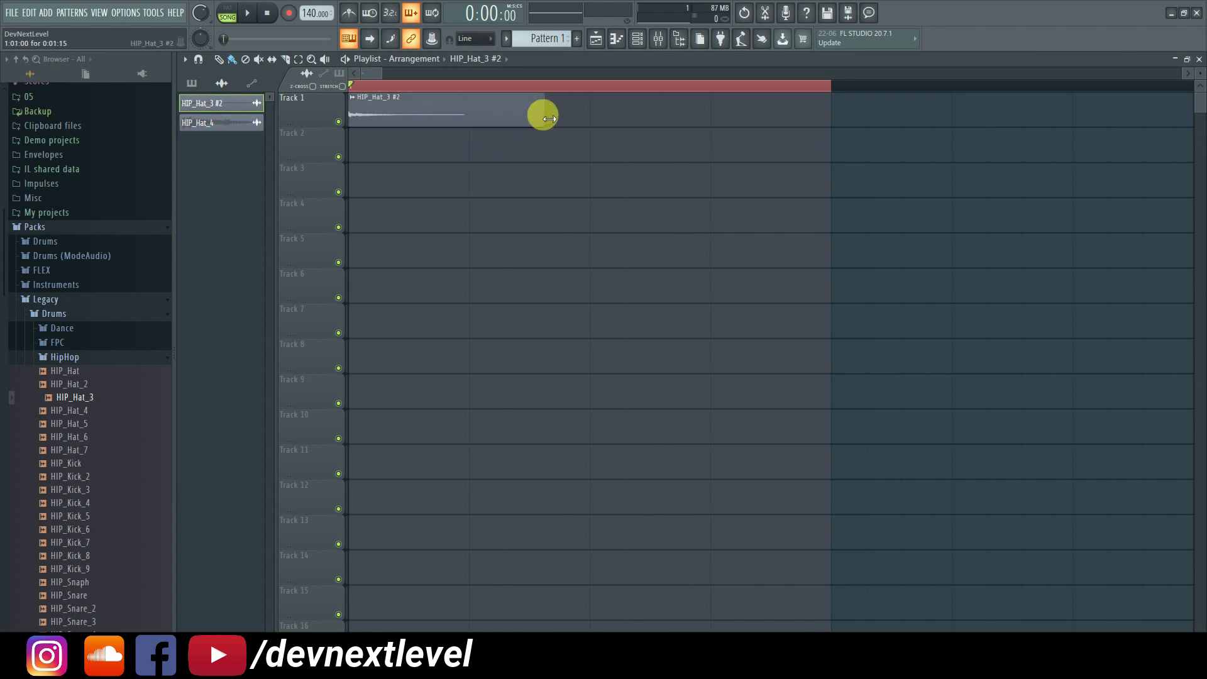
{"action": "scroll", "coordinate": [463, 86], "scroll_direction": "down", "scroll_amount": 4}
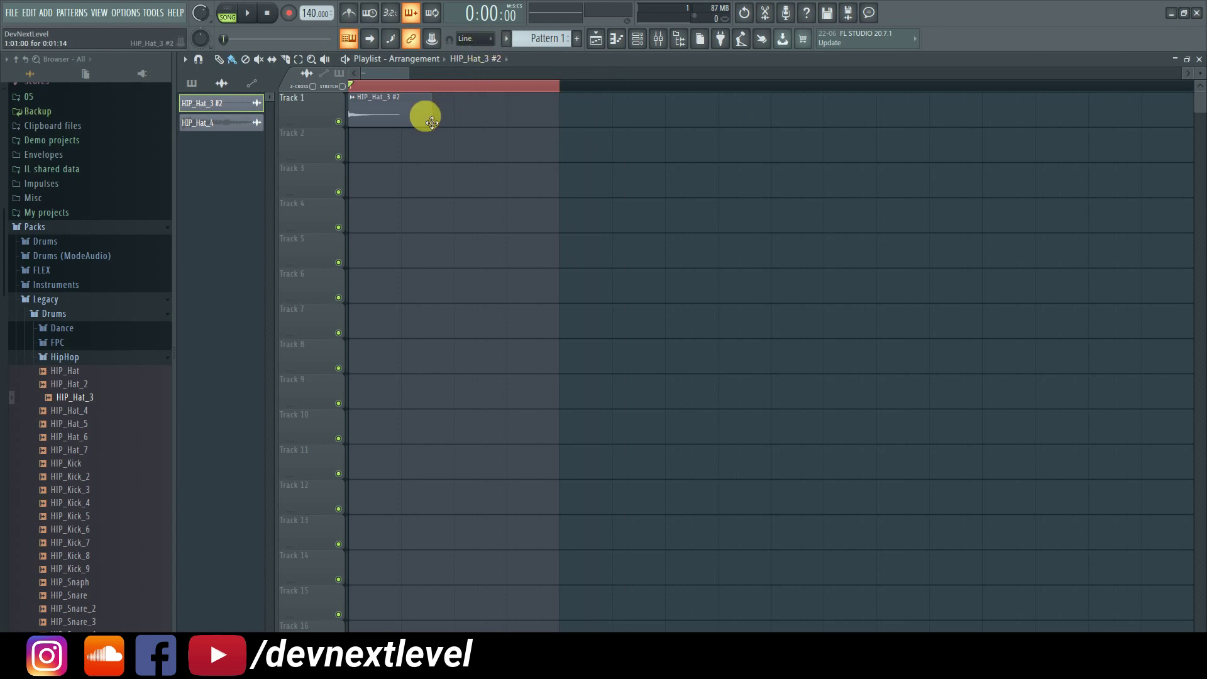
{"action": "mouse_move", "coordinate": [444, 123]}
{"action": "left_mouse_down"}
{"action": "mouse_move", "coordinate": [488, 123]}
{"action": "mouse_move", "coordinate": [456, 129]}
{"action": "left_mouse_up"}
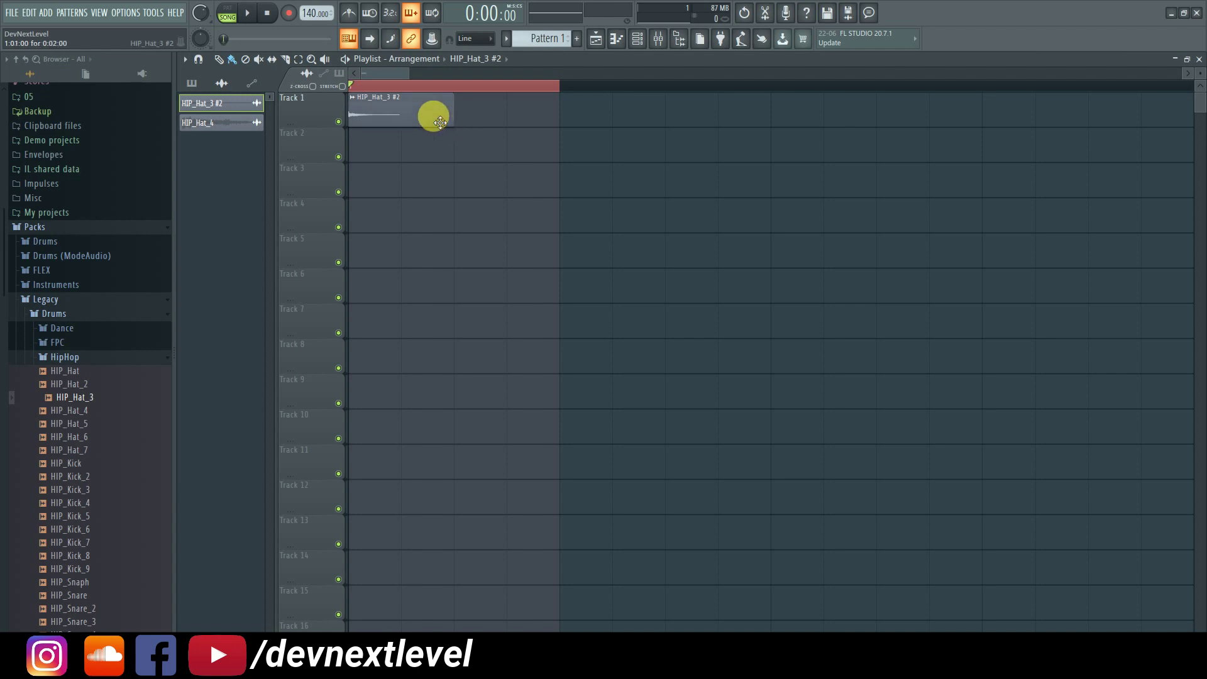
Place four copies of the two-step hi-hat clip, one each on Tracks 1, 2, 4 and 5.
{"action": "left_click", "coordinate": [458, 110]}
{"action": "left_click", "coordinate": [570, 144]}
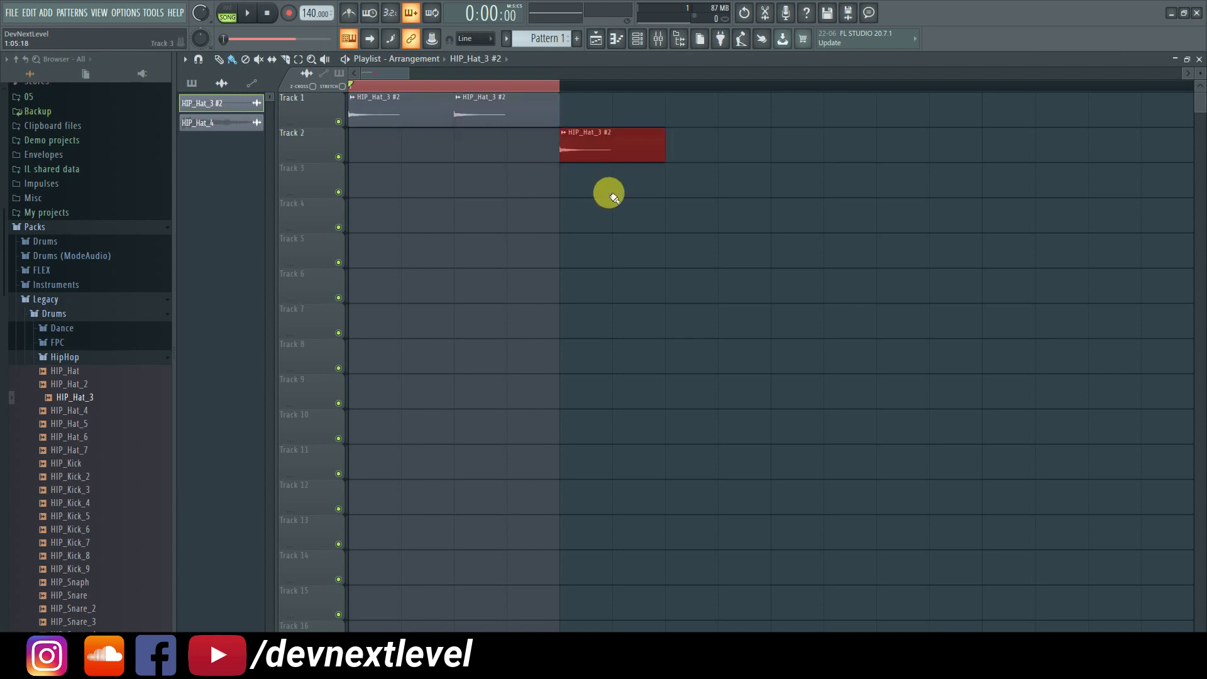
{"action": "left_click", "coordinate": [666, 214]}
{"action": "left_click", "coordinate": [623, 247]}
Delete the four hi-hat copies, keeping only the first clip on Track 1.
{"action": "right_click", "coordinate": [638, 255]}
{"action": "right_click", "coordinate": [676, 217]}
{"action": "right_click", "coordinate": [604, 145]}
{"action": "right_click", "coordinate": [501, 116]}
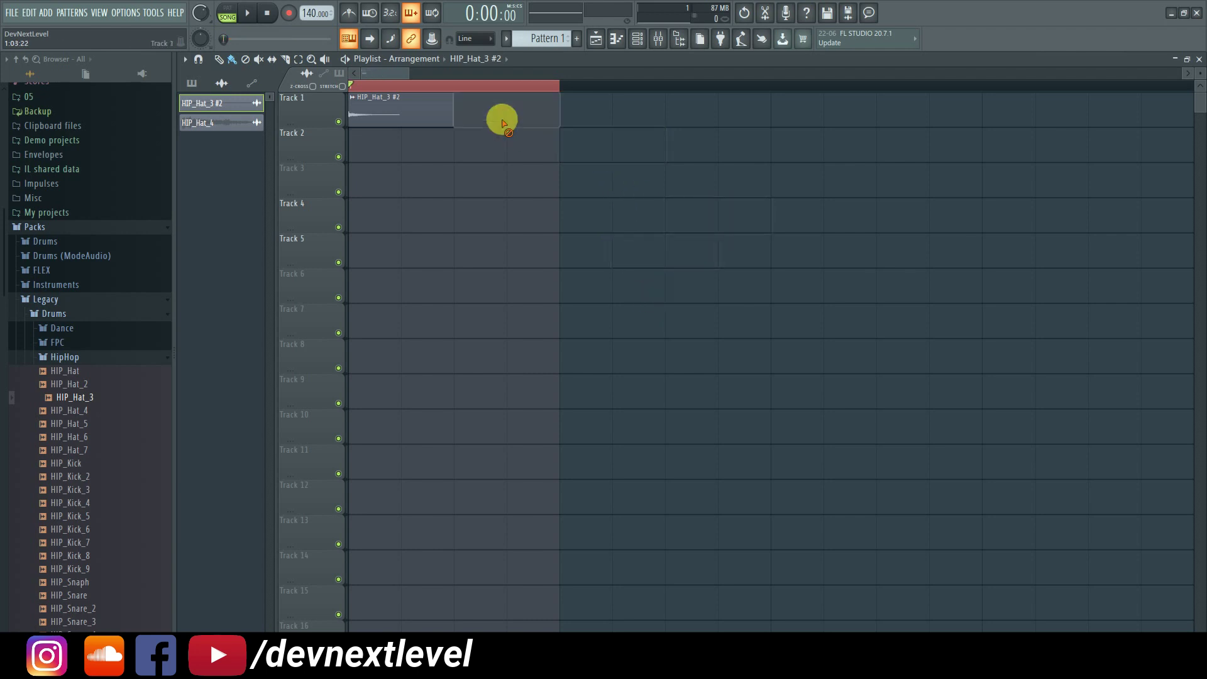
Set the main snap to (none), and freely resize the Track 1 hi-hat clip to end at two steps.
{"action": "mouse_move", "coordinate": [456, 125]}
{"action": "left_mouse_down"}
{"action": "mouse_move", "coordinate": [477, 164]}
{"action": "mouse_move", "coordinate": [474, 119]}
{"action": "mouse_move", "coordinate": [411, 131]}
{"action": "mouse_move", "coordinate": [474, 126]}
{"action": "left_mouse_up"}
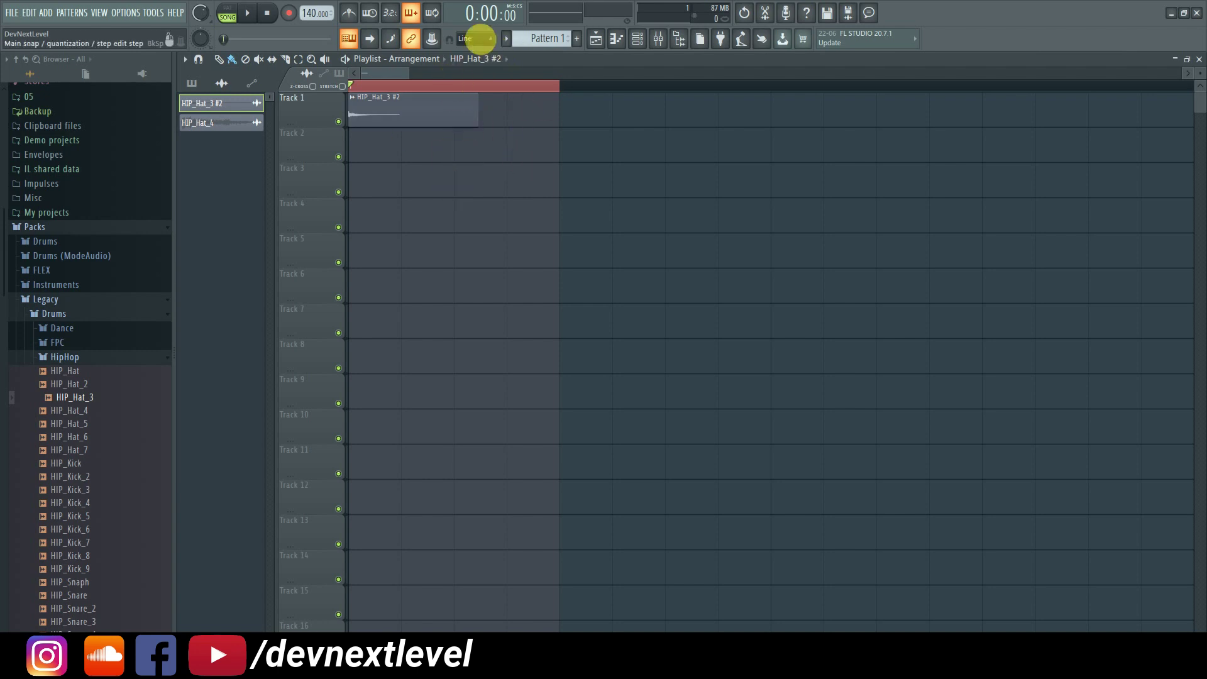
{"action": "left_click", "coordinate": [482, 40]}
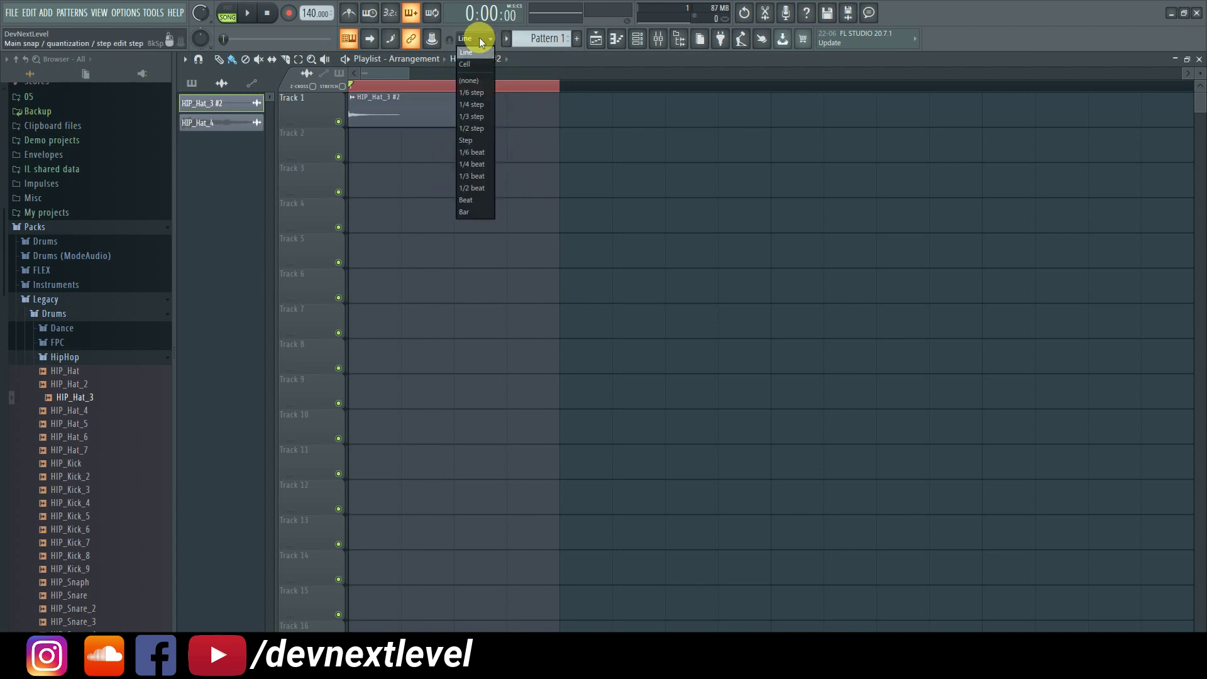
{"action": "left_click", "coordinate": [487, 80]}
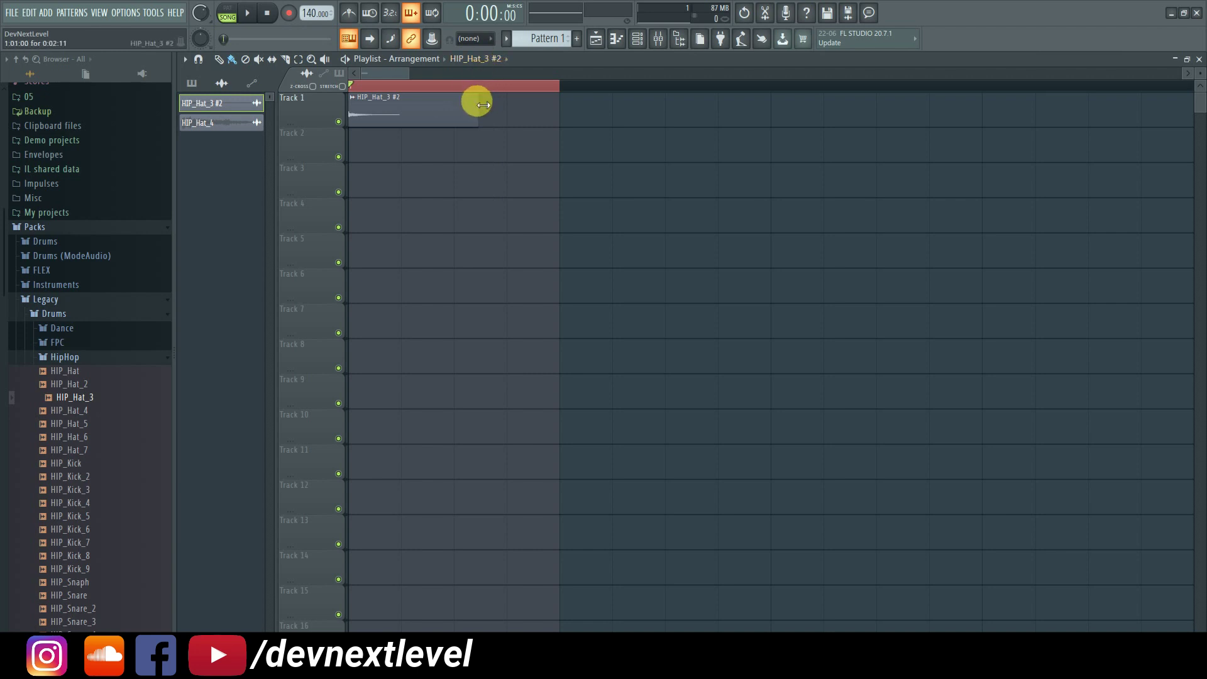
{"action": "mouse_move", "coordinate": [467, 110]}
{"action": "left_mouse_down"}
{"action": "mouse_move", "coordinate": [444, 108]}
{"action": "mouse_move", "coordinate": [517, 105]}
{"action": "mouse_move", "coordinate": [428, 122]}
{"action": "mouse_move", "coordinate": [459, 121]}
{"action": "left_mouse_up"}
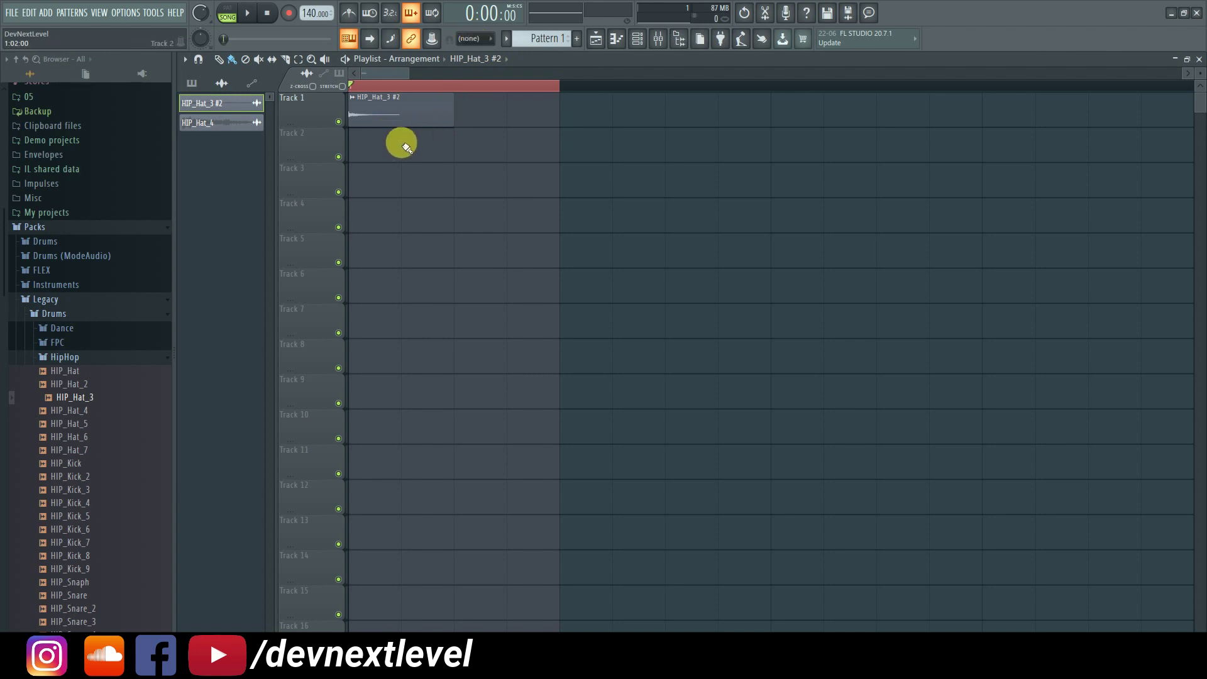
Set the main snap to Line, and delete the hi-hat clip from Track 1.
{"action": "left_click", "coordinate": [421, 134]}
{"action": "right_click", "coordinate": [423, 158]}
{"action": "left_click", "coordinate": [476, 39]}
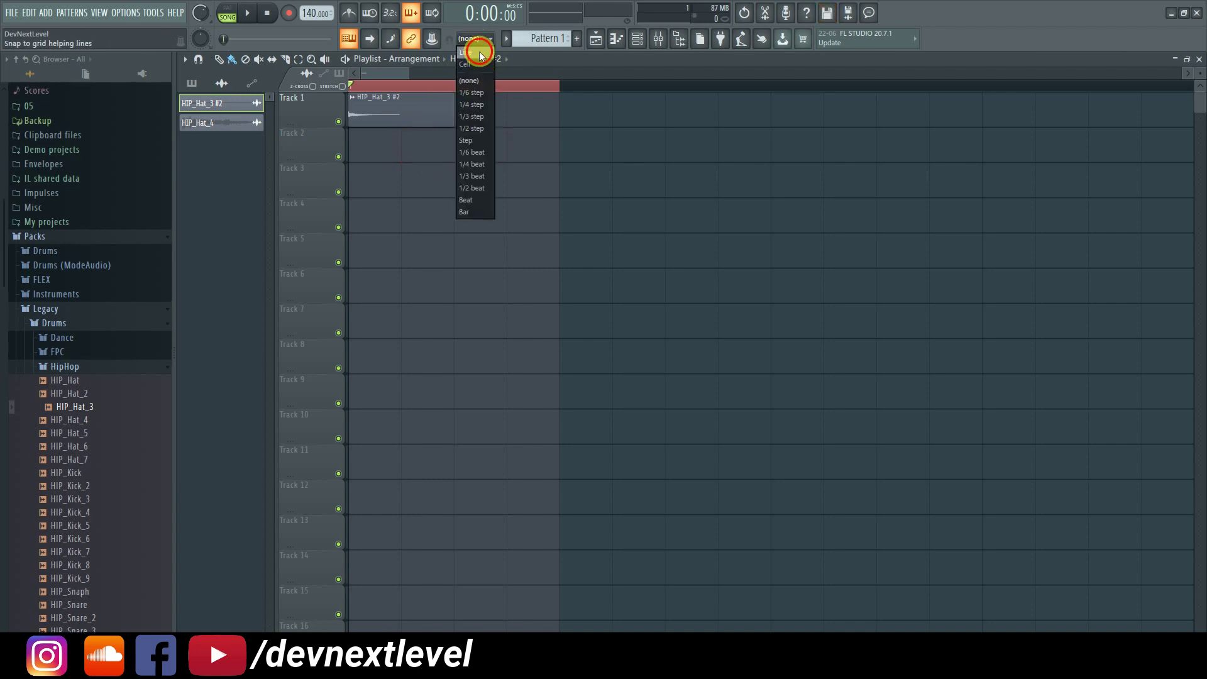
{"action": "left_click", "coordinate": [479, 53]}
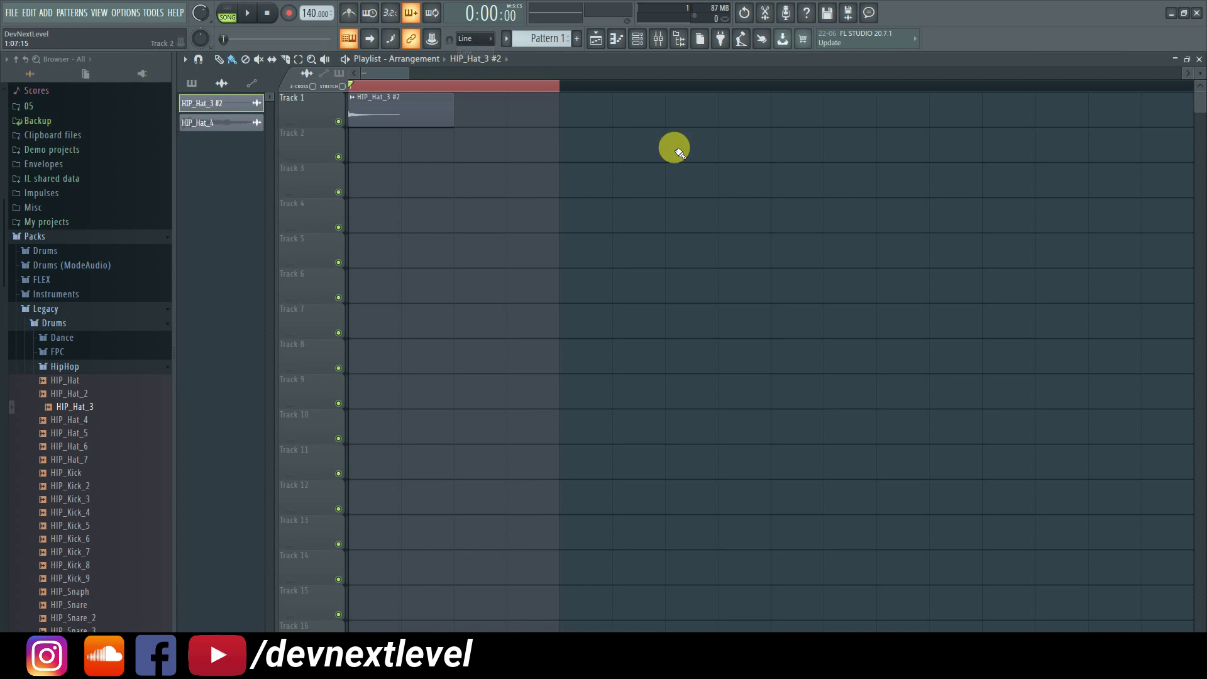
{"action": "right_click", "coordinate": [412, 114]}
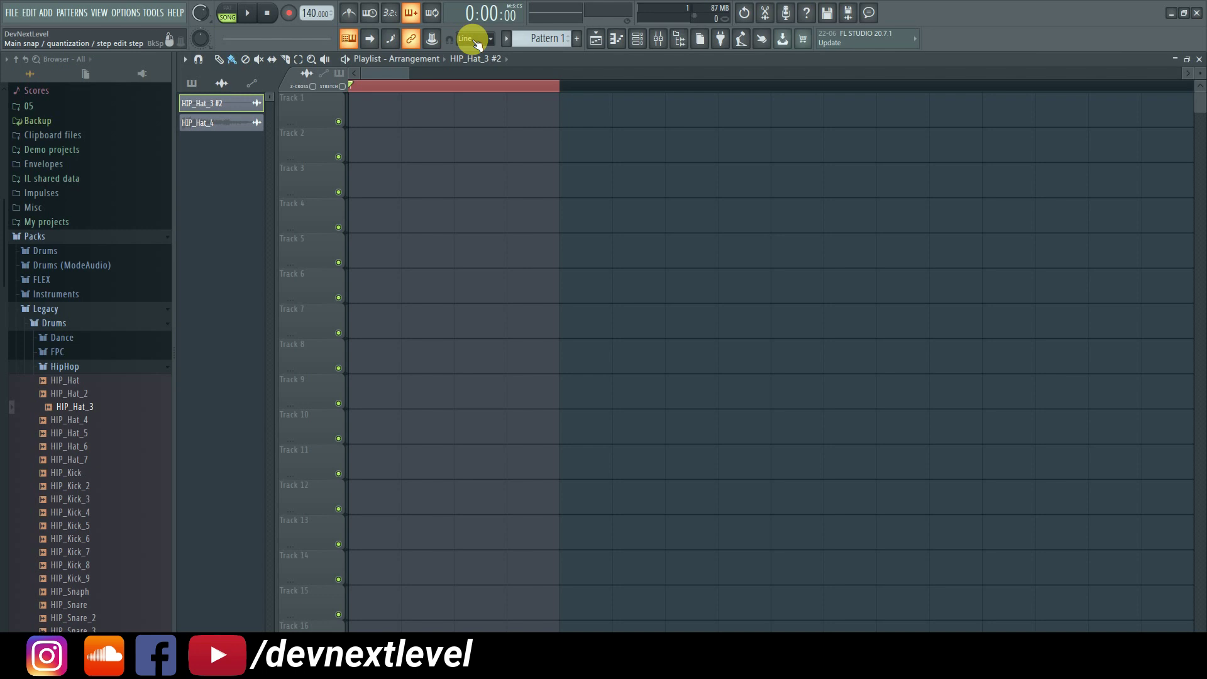
Open the piano roll and give it its own snap of 1/6 beat instead of Main.
{"action": "left_click", "coordinate": [619, 41]}
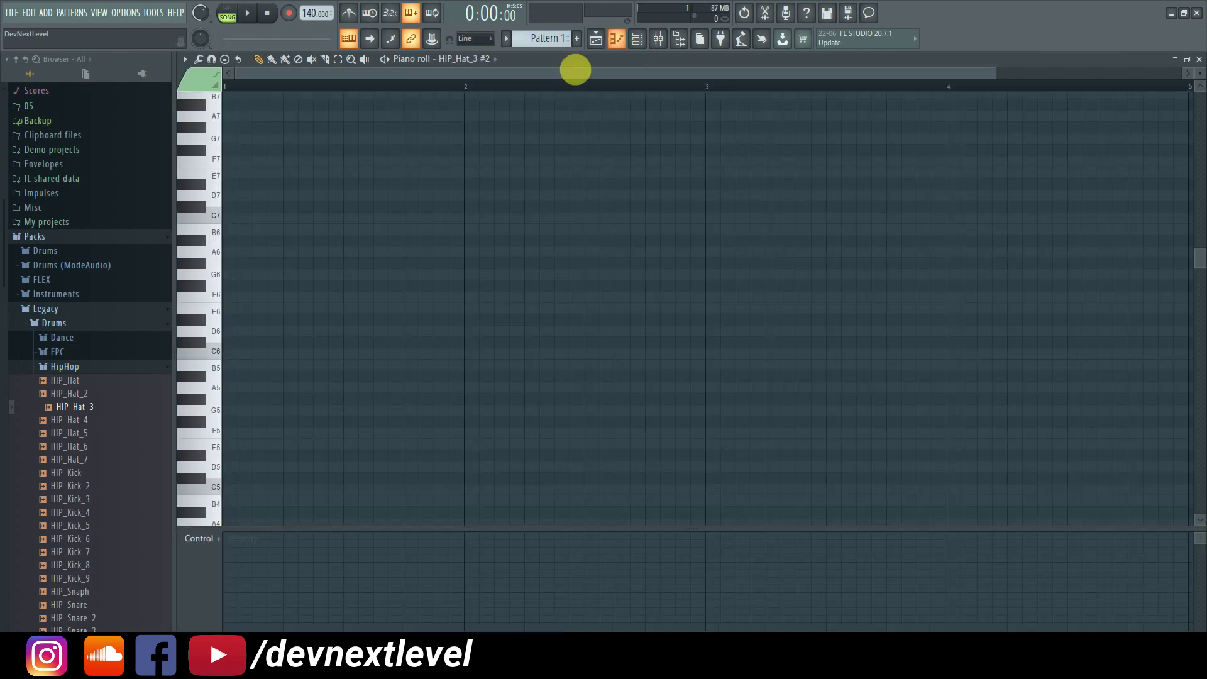
{"action": "left_click", "coordinate": [212, 60]}
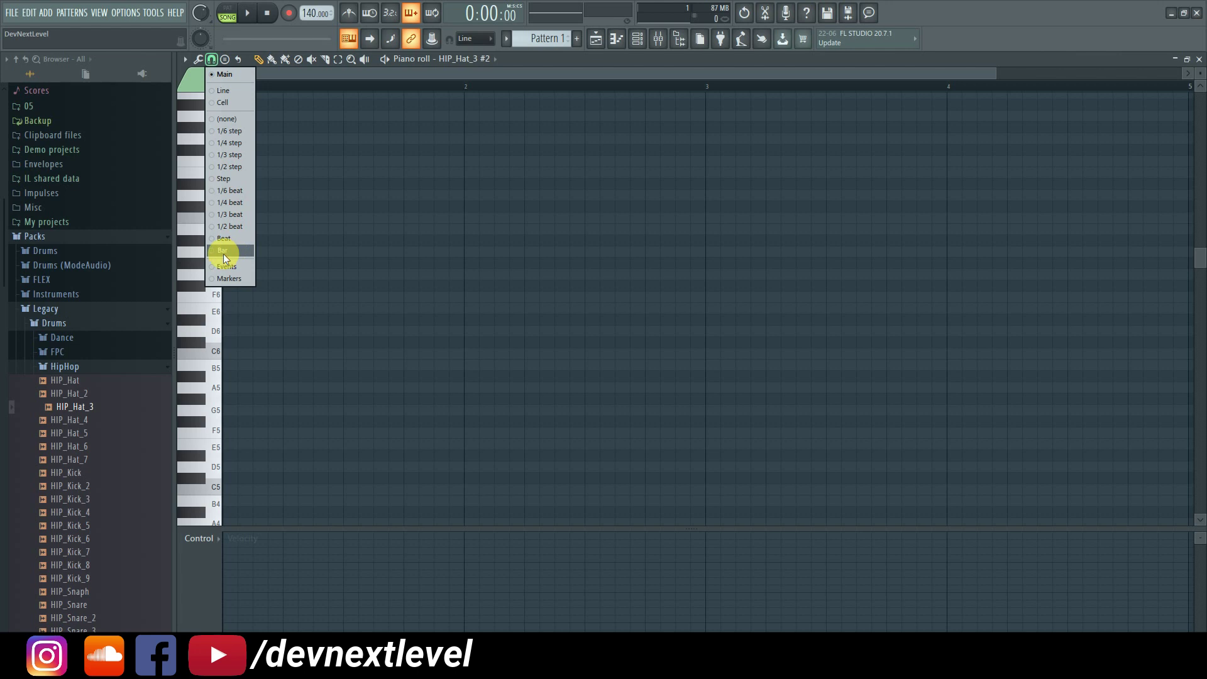
{"action": "left_click", "coordinate": [387, 69]}
{"action": "left_click", "coordinate": [203, 58]}
{"action": "left_click", "coordinate": [211, 58]}
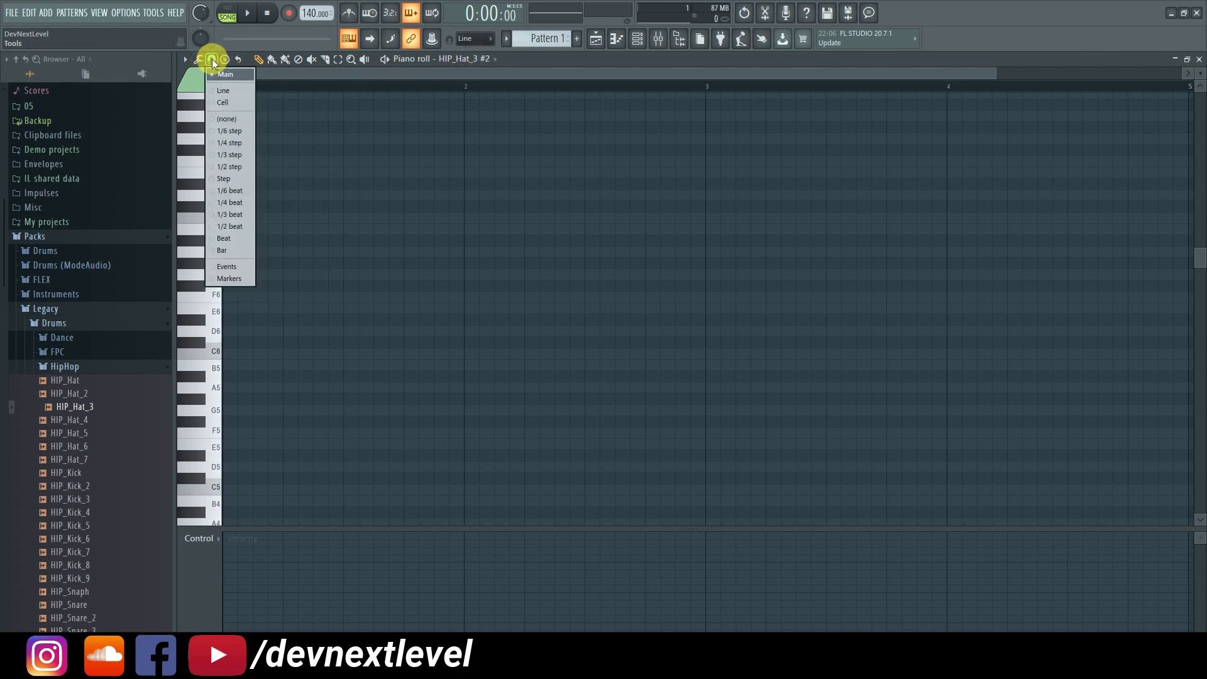
{"action": "left_click", "coordinate": [239, 203]}
{"action": "scroll", "coordinate": [245, 91], "scroll_direction": "up", "scroll_amount": 3}
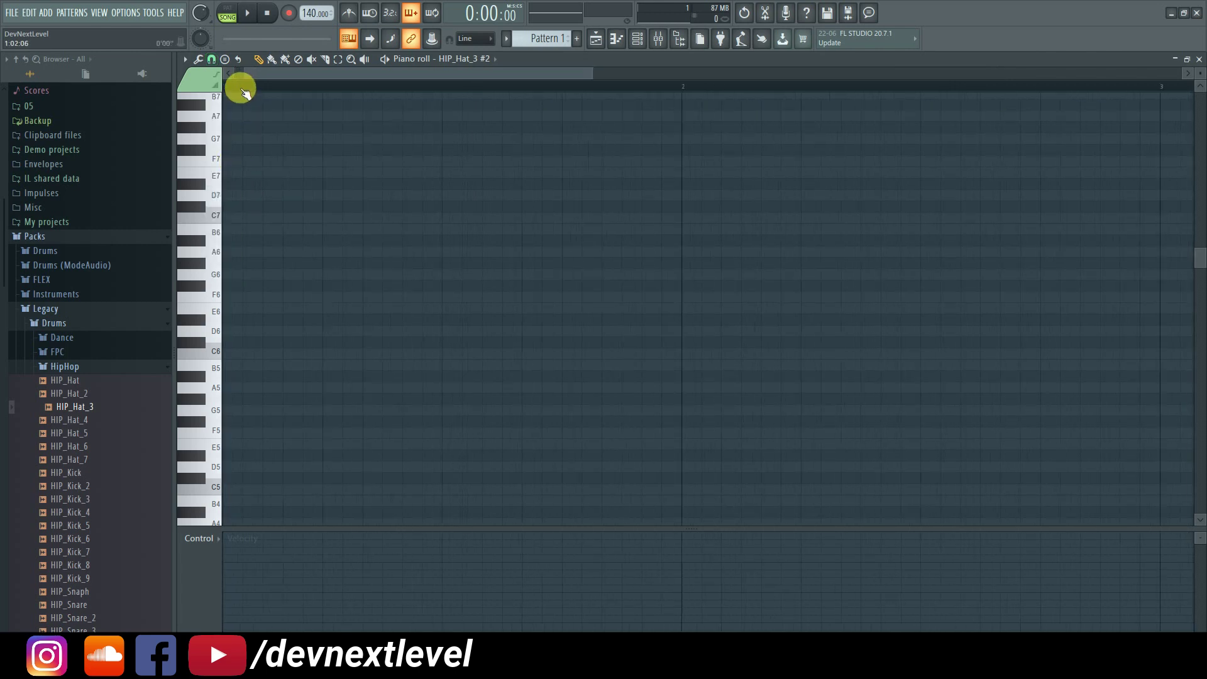
{"action": "scroll", "coordinate": [246, 91], "scroll_direction": "up", "scroll_amount": 3}
Switch the main snap through 1/2 step, 1/3 beat and 1/6 beat to compare it with the piano roll grid.
{"action": "left_click", "coordinate": [476, 38]}
{"action": "left_click", "coordinate": [477, 125]}
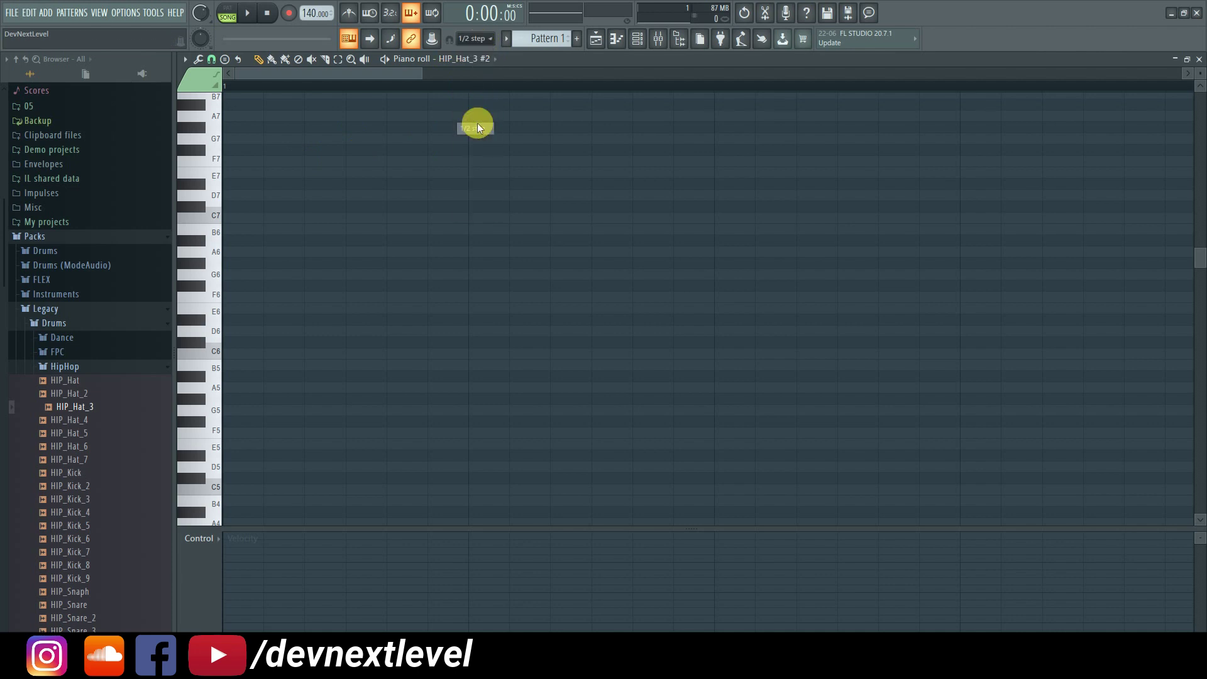
{"action": "left_click", "coordinate": [476, 38]}
{"action": "left_click", "coordinate": [475, 175]}
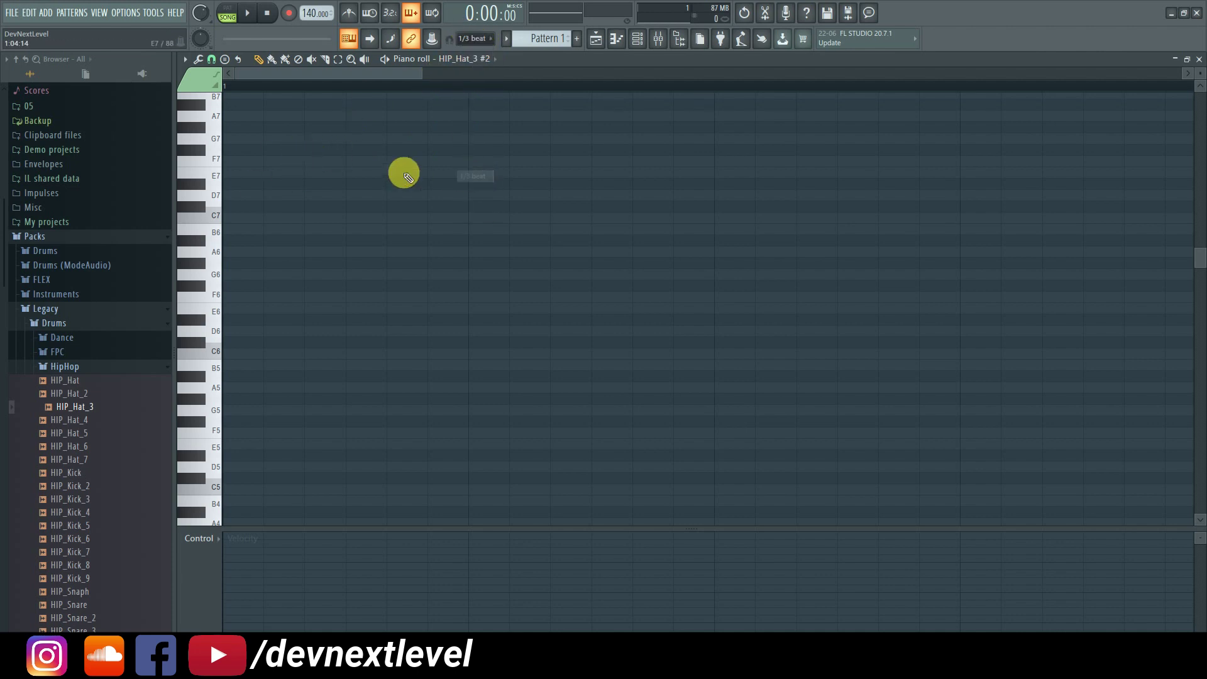
{"action": "left_click", "coordinate": [474, 38]}
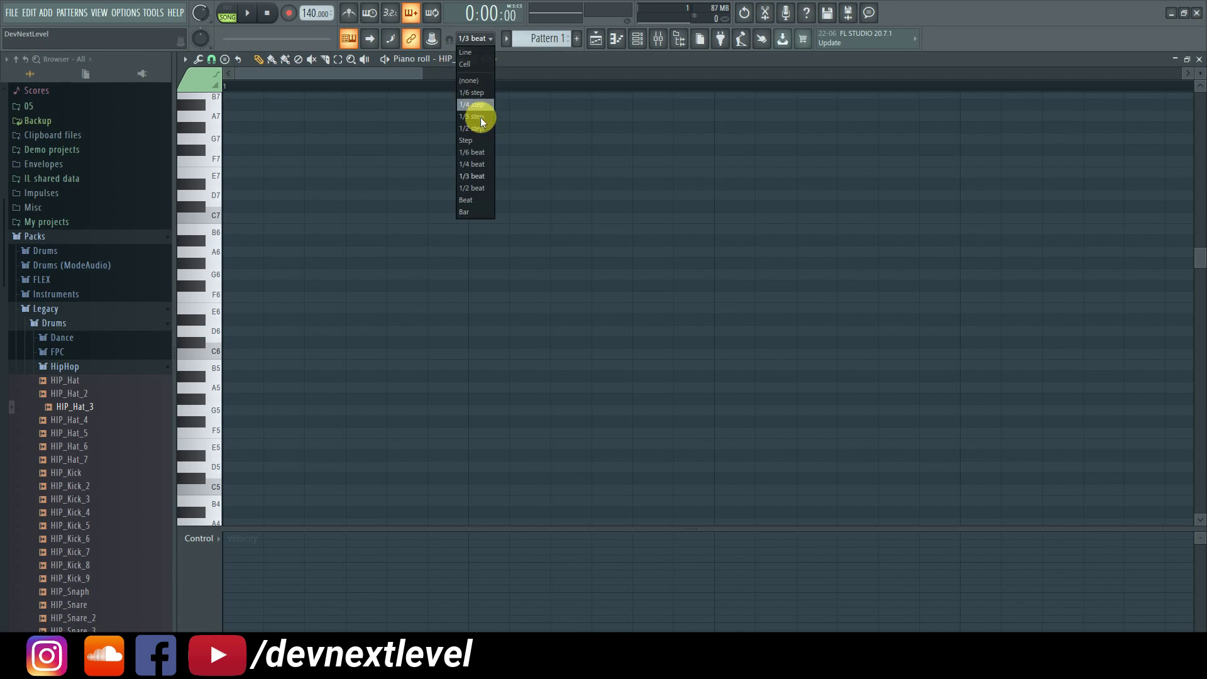
{"action": "left_click", "coordinate": [477, 153]}
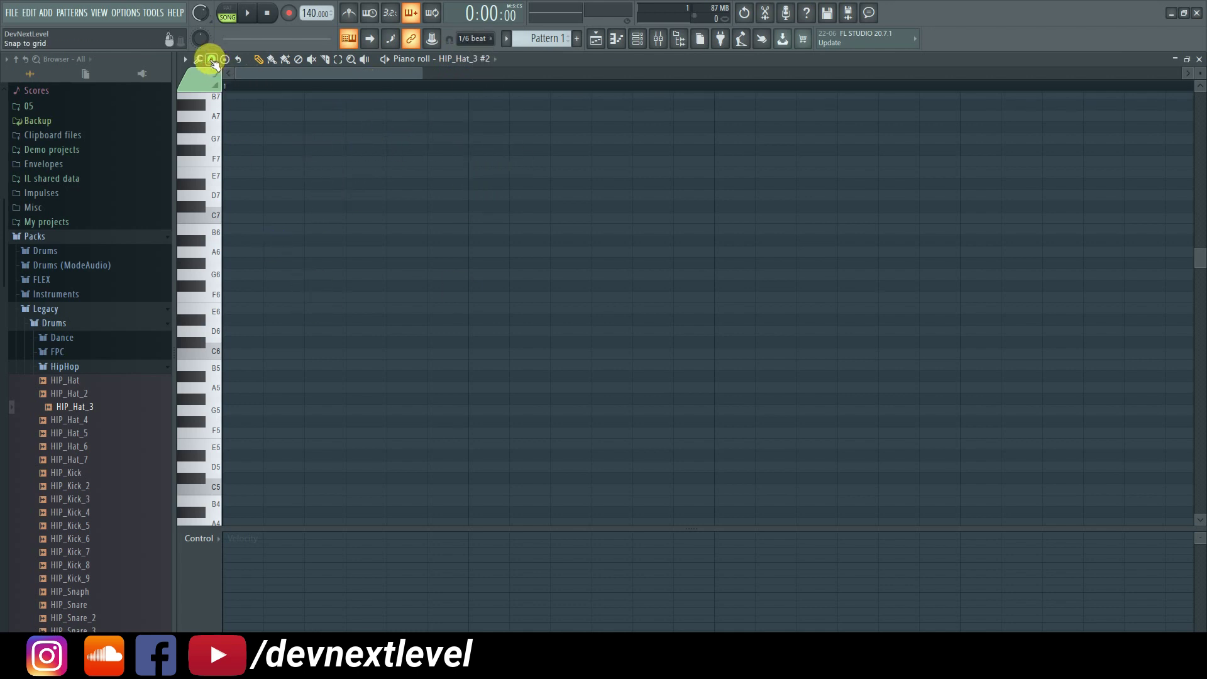
Set the piano roll's snap back to Main, and try the main snap at 1/3 beat and 1/3 step.
{"action": "left_click", "coordinate": [212, 60]}
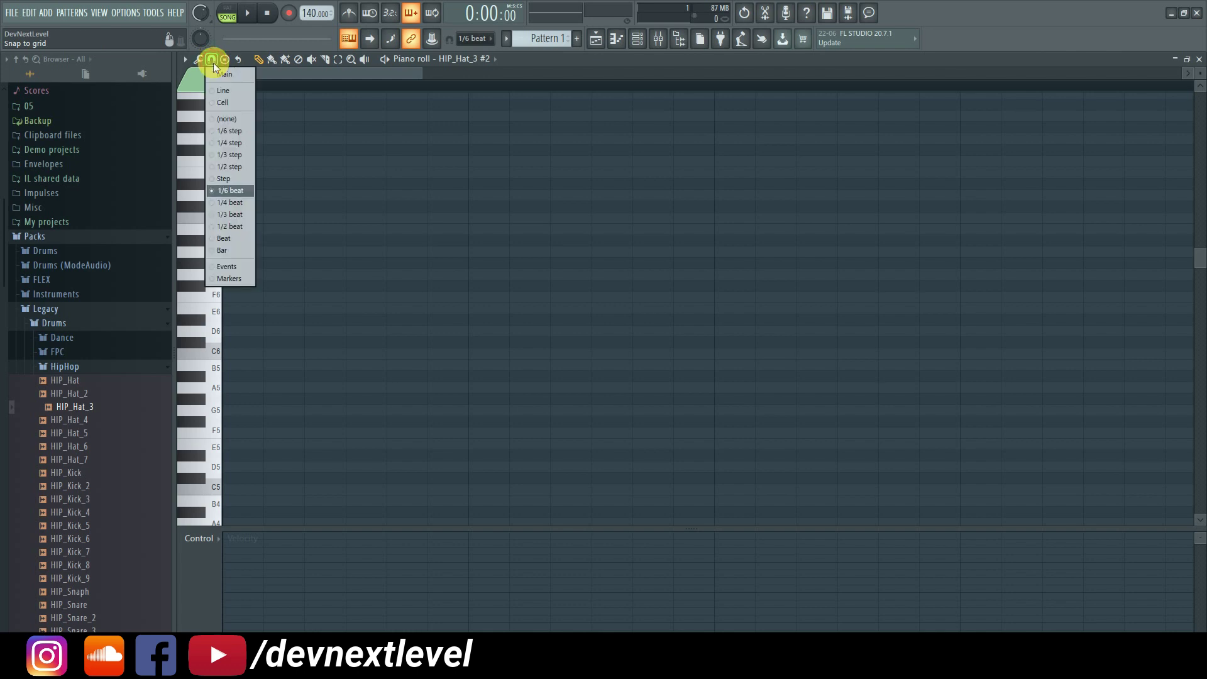
{"action": "left_click", "coordinate": [232, 75]}
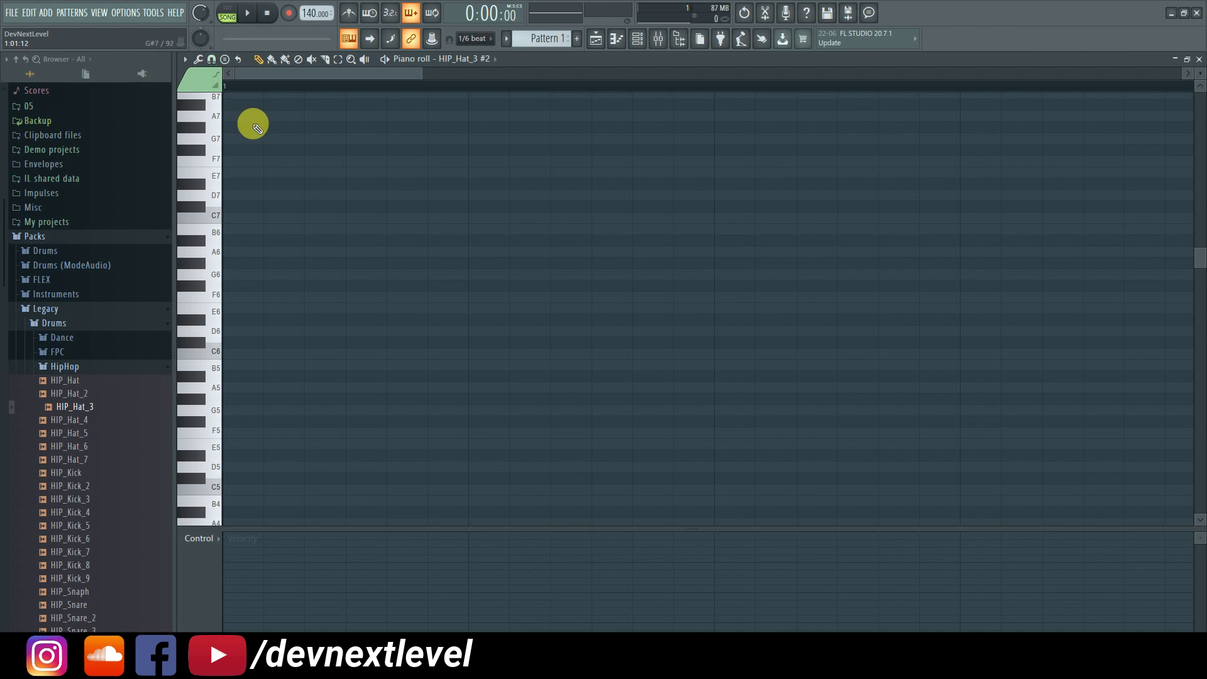
{"action": "left_click", "coordinate": [473, 39]}
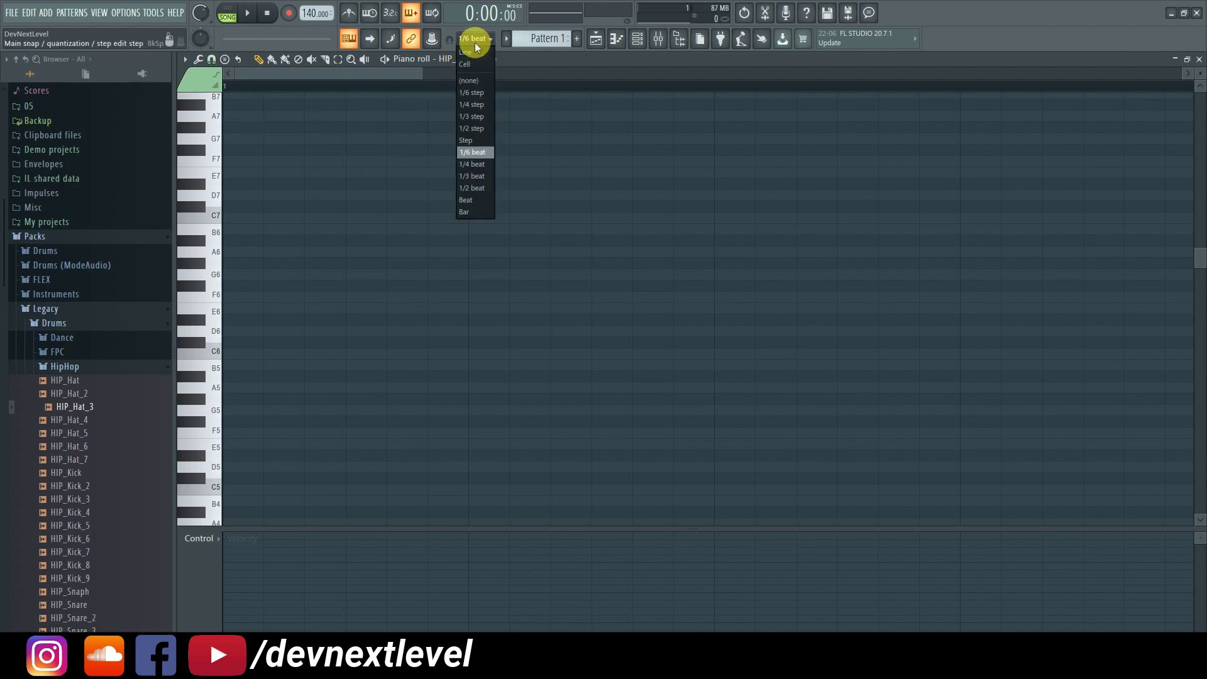
{"action": "left_click", "coordinate": [479, 178]}
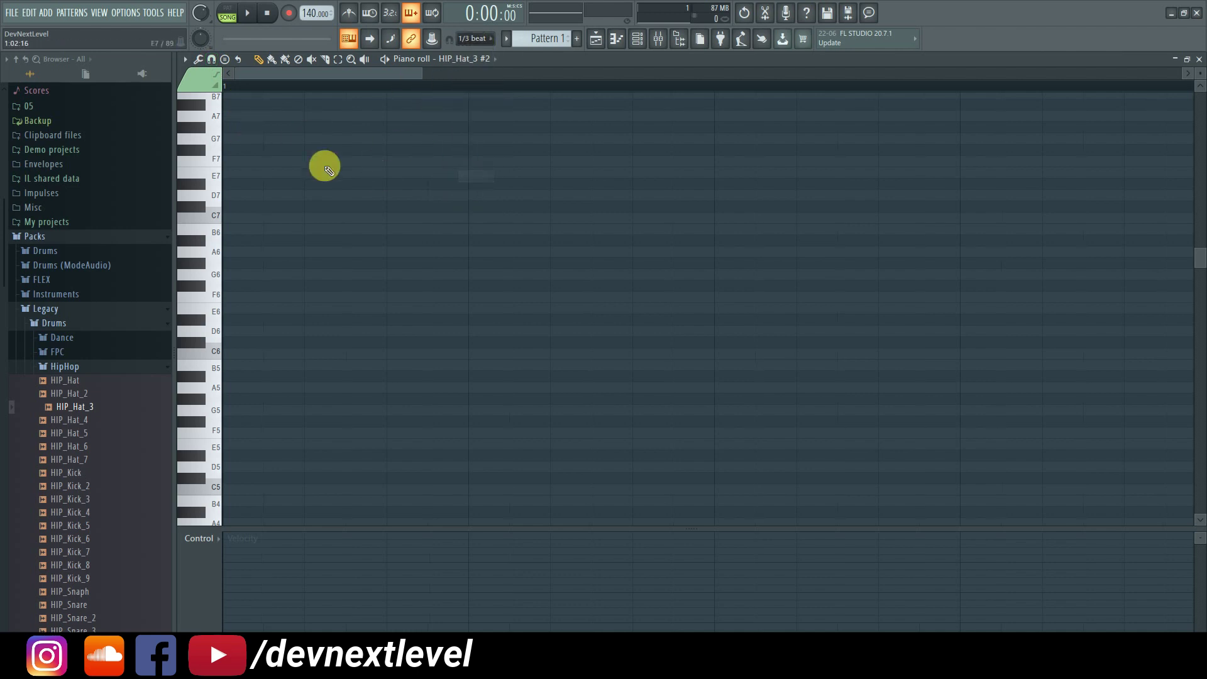
{"action": "left_click", "coordinate": [477, 39]}
{"action": "left_click", "coordinate": [479, 120]}
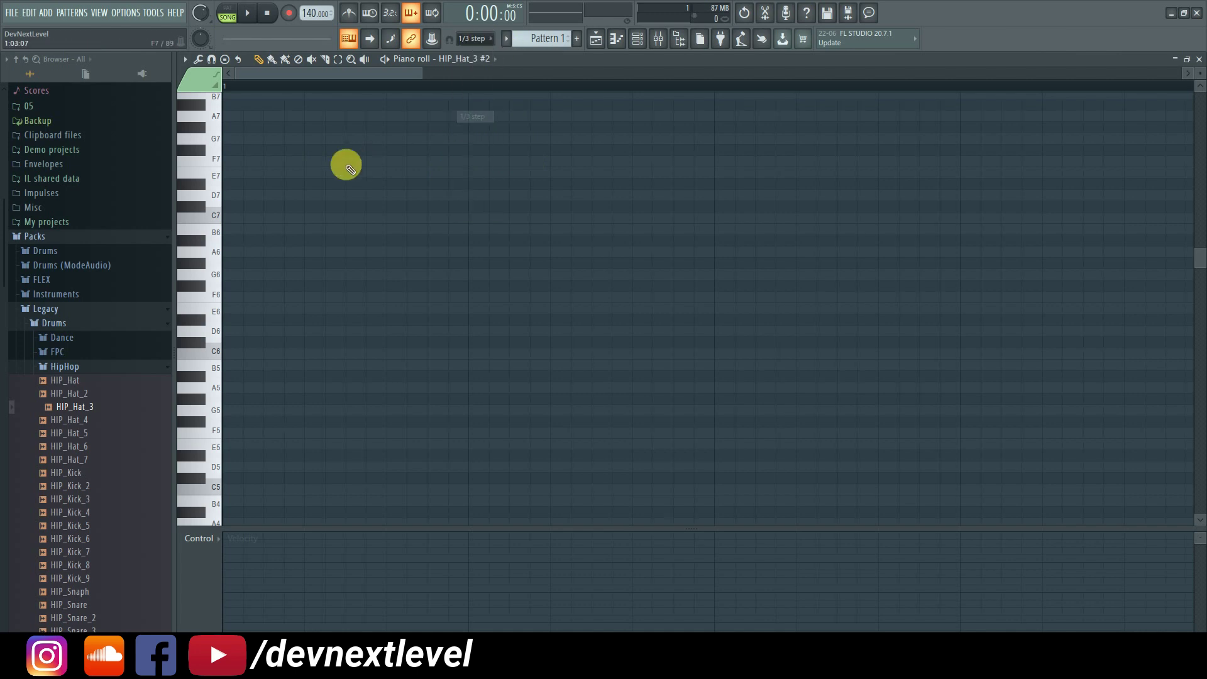
Set the main snap to Line, and close the piano roll to return to the playlist.
{"action": "left_click", "coordinate": [482, 38]}
{"action": "left_click", "coordinate": [482, 52]}
{"action": "scroll", "coordinate": [426, 86], "scroll_direction": "down", "scroll_amount": 4}
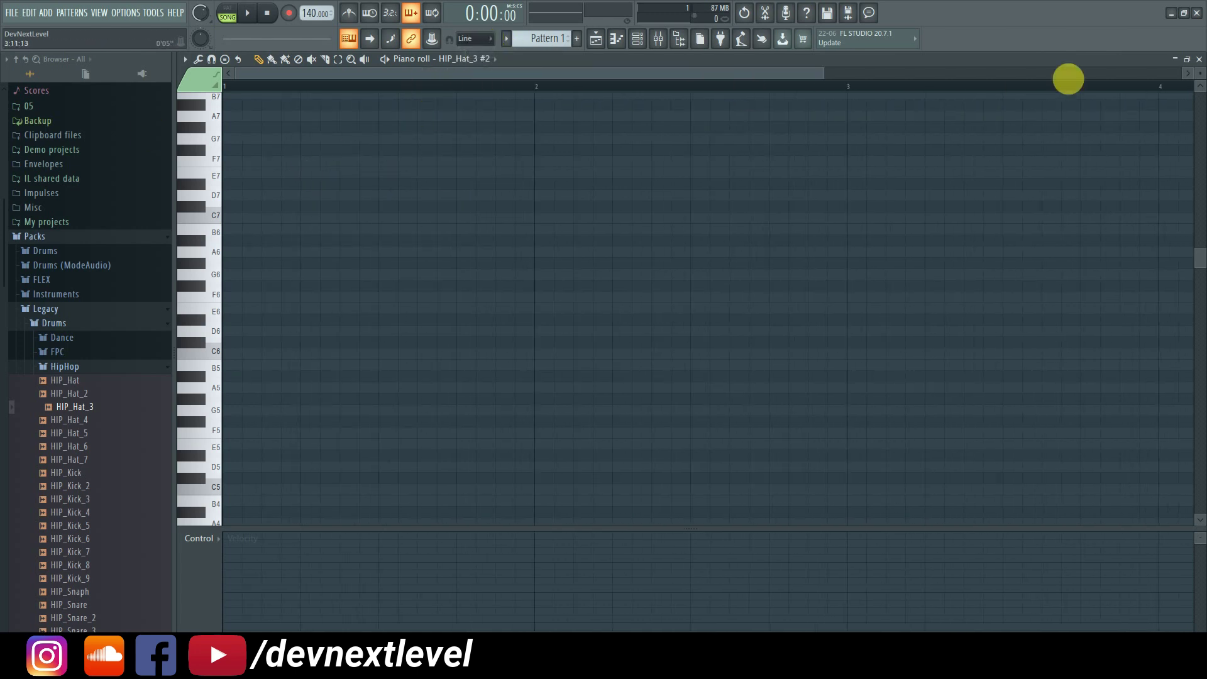
{"action": "left_click", "coordinate": [1198, 59]}
Place the playlist playhead at the second step of bar 1, and set the main snap to Bar.
{"action": "left_click", "coordinate": [412, 85]}
{"action": "scroll", "coordinate": [417, 86], "scroll_direction": "down", "scroll_amount": 2}
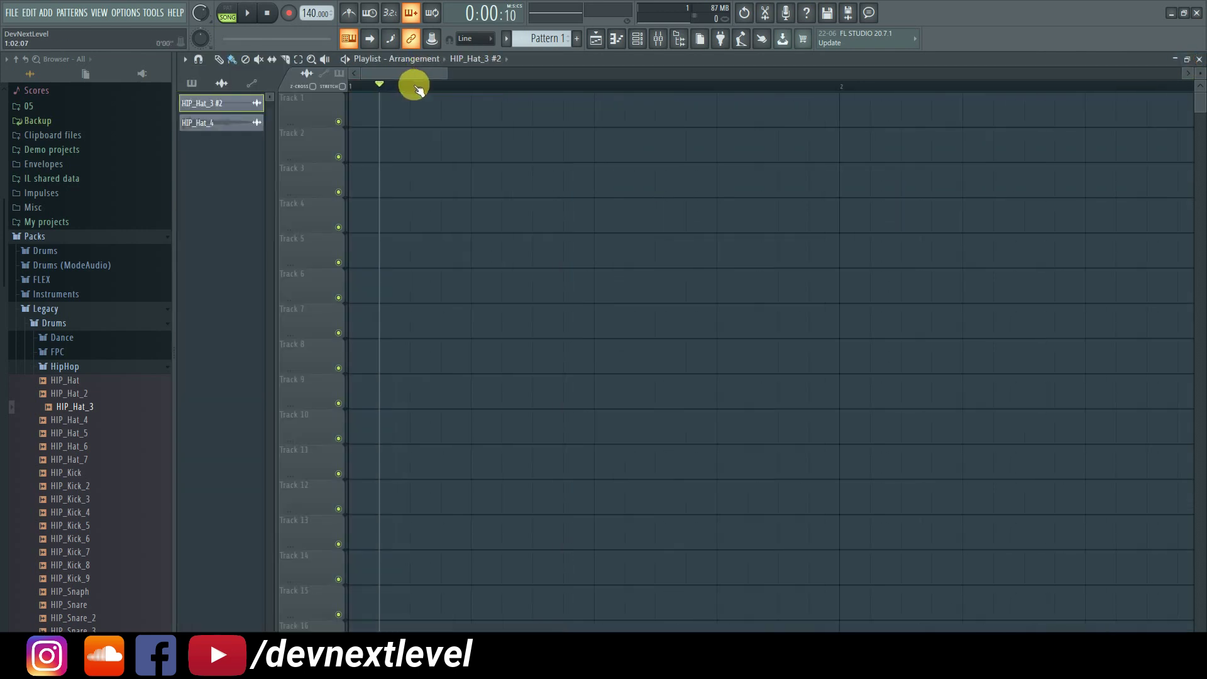
{"action": "left_click", "coordinate": [482, 38]}
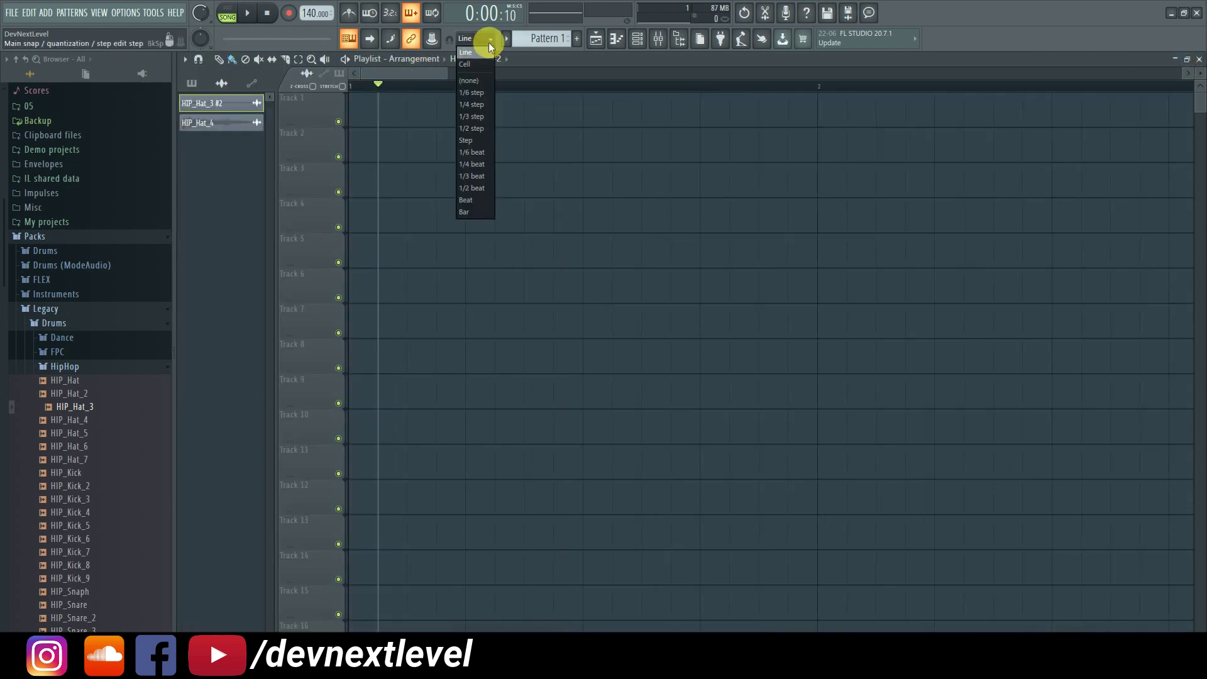
{"action": "left_click", "coordinate": [484, 214]}
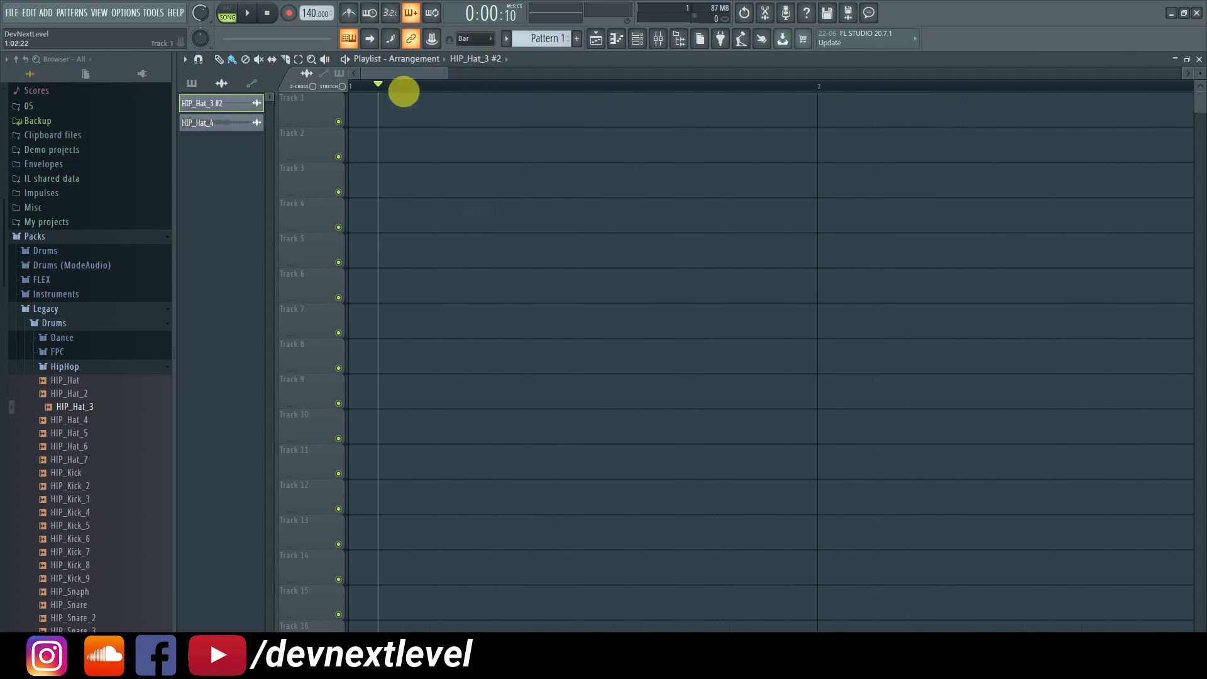
{"action": "scroll", "coordinate": [399, 89], "scroll_direction": "down", "scroll_amount": 5}
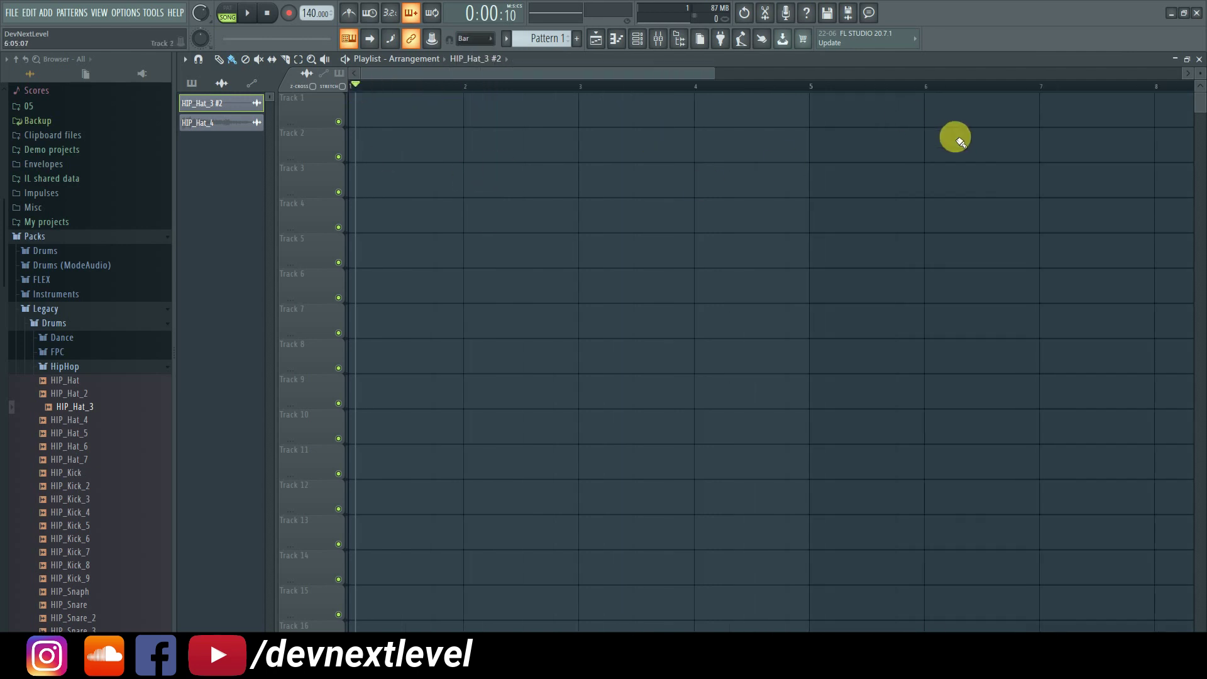
Switch the main snap to Line and back to Bar to compare the playlist grid lines.
{"action": "left_click", "coordinate": [484, 38]}
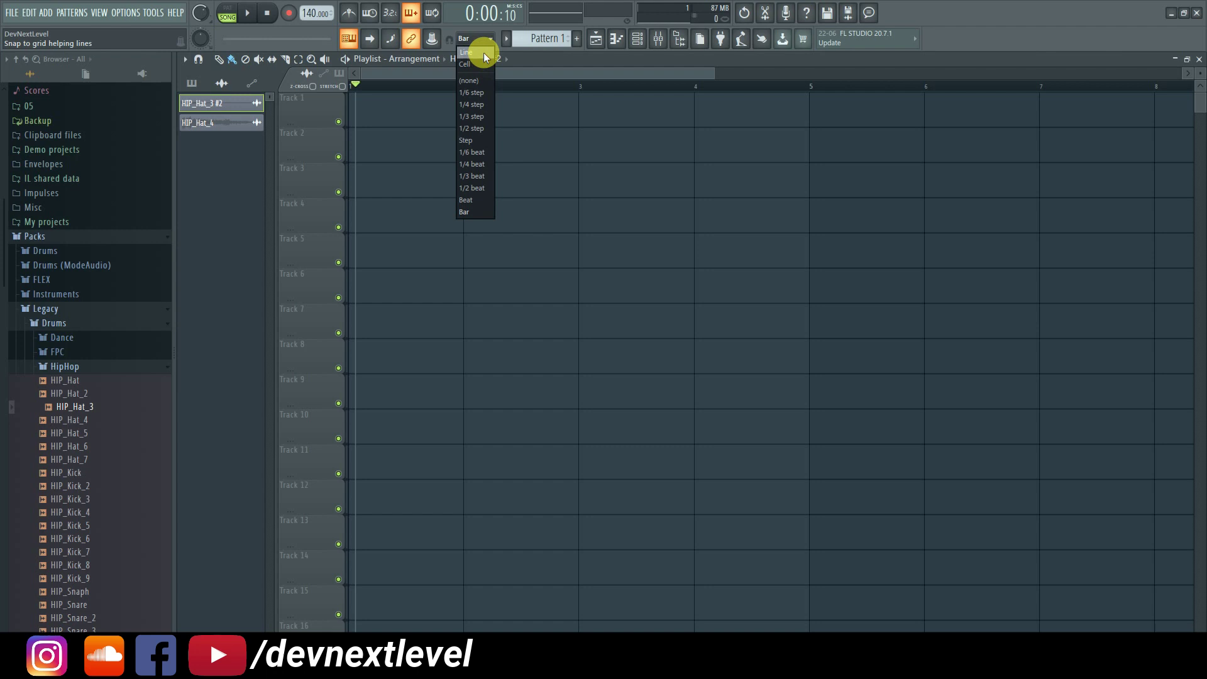
{"action": "left_click", "coordinate": [484, 53]}
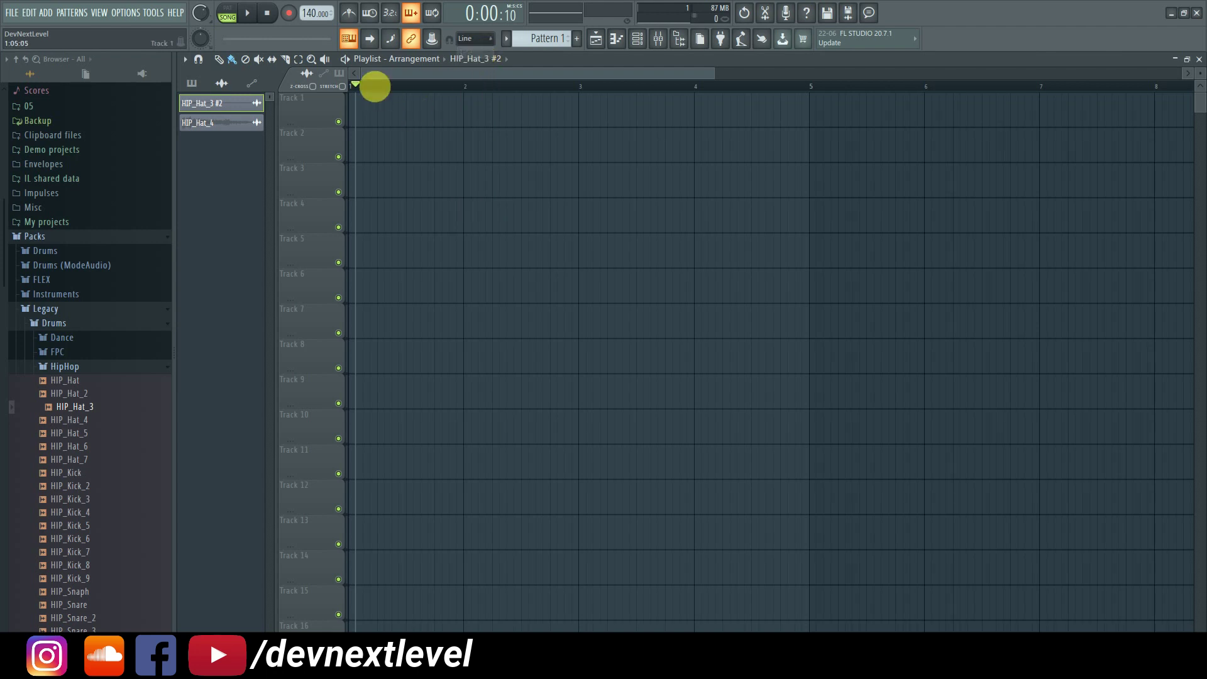
{"action": "left_click", "coordinate": [487, 43]}
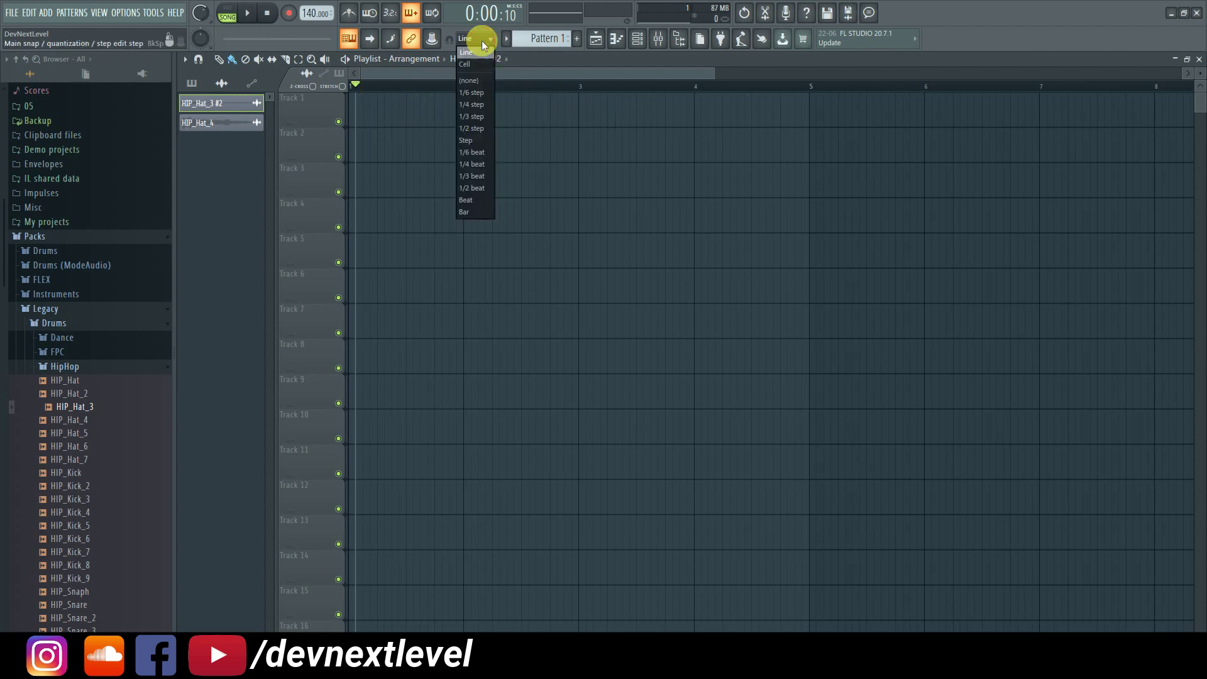
{"action": "left_click", "coordinate": [485, 214]}
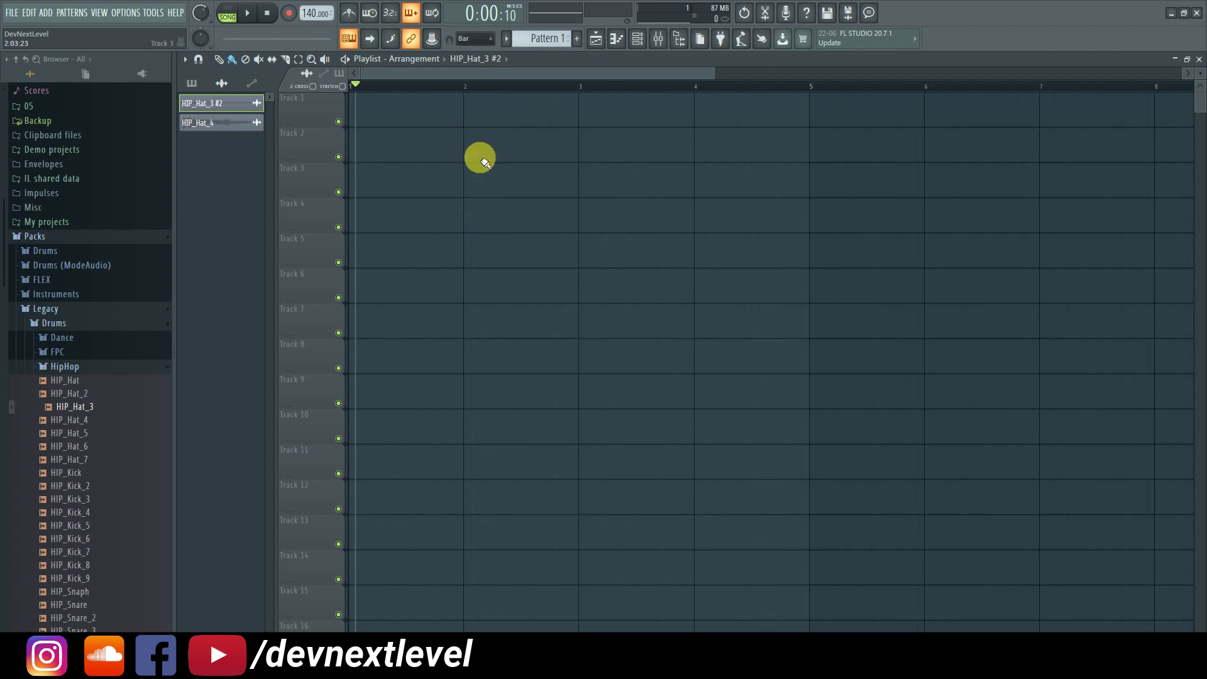
Place six hi-hat clips on Track 1, one at the start of each of bars 1 to 6.
{"action": "left_click", "coordinate": [362, 116]}
{"action": "left_click", "coordinate": [465, 110]}
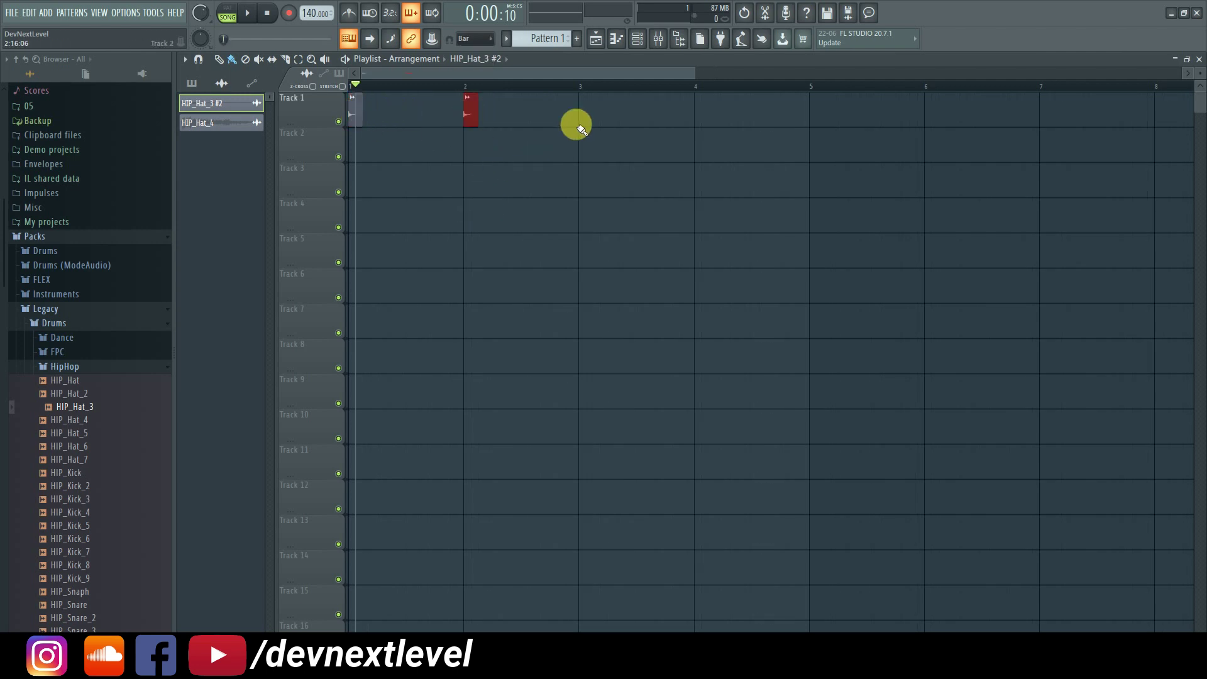
{"action": "left_click", "coordinate": [582, 112]}
{"action": "left_click", "coordinate": [699, 113]}
{"action": "left_click", "coordinate": [814, 110]}
{"action": "left_click", "coordinate": [927, 112]}
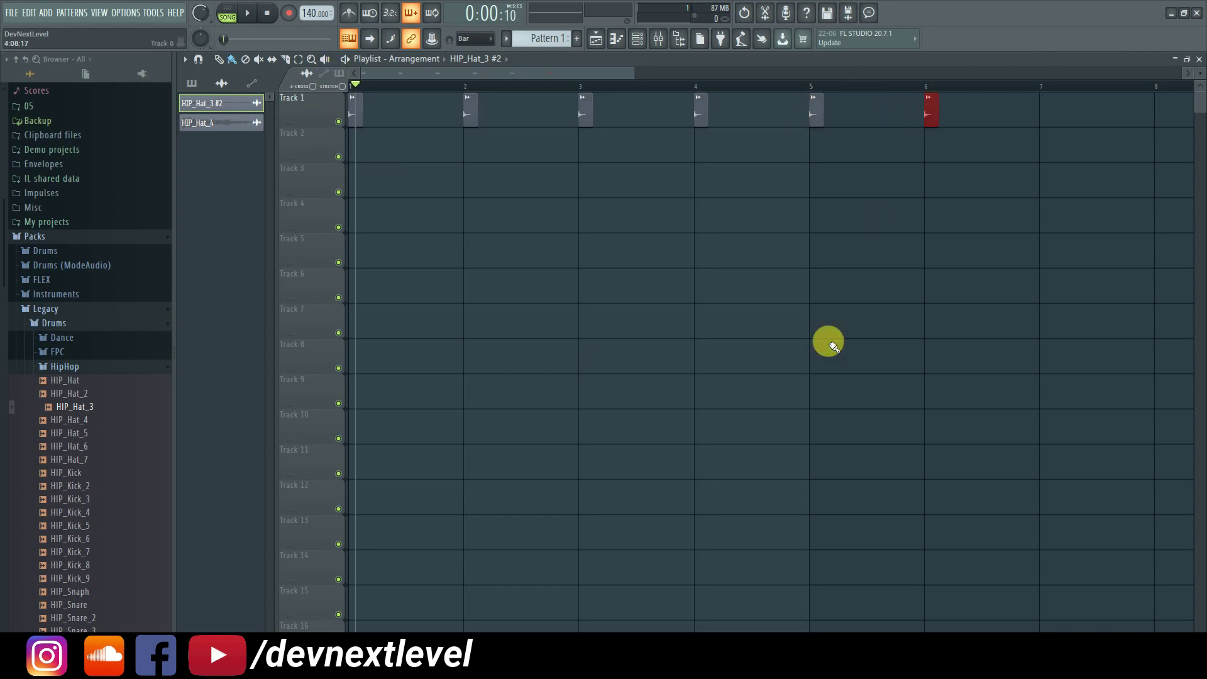
{"action": "scroll", "coordinate": [576, 91], "scroll_direction": "down", "scroll_amount": 4}
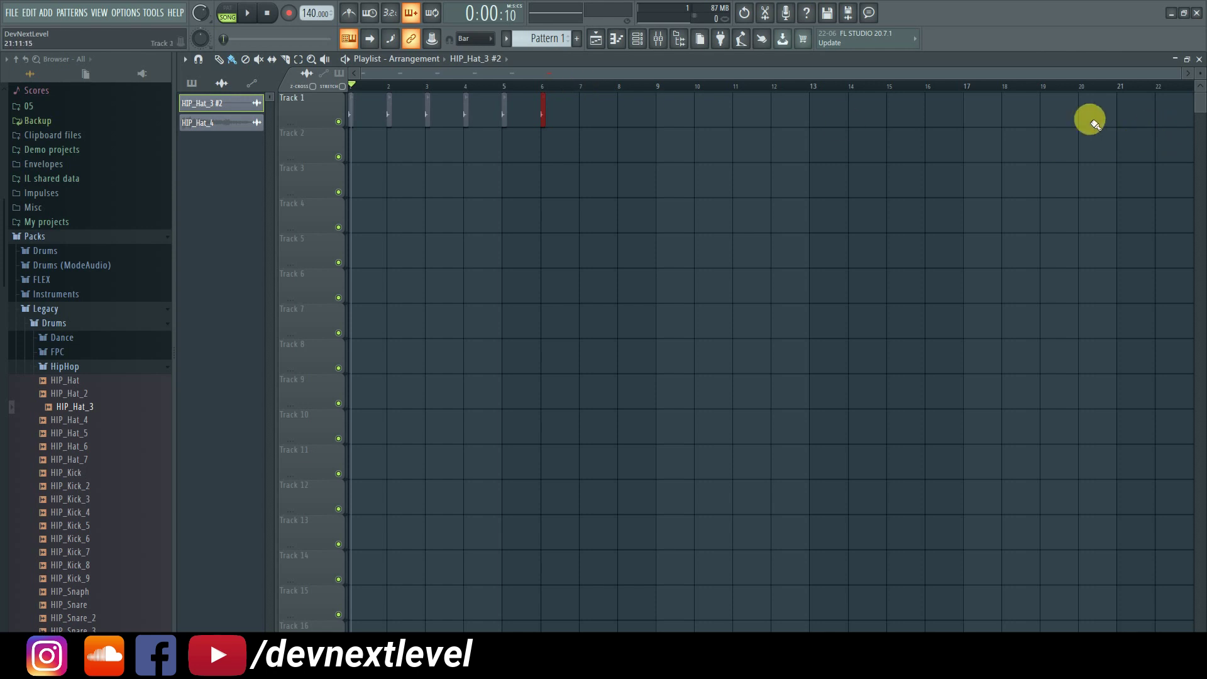
Delete all six hi-hat clips from Track 1, and return the playhead to the start of bar 1.
{"action": "left_click_drag", "start_coordinate": [542, 113], "coordinate": [339, 96]}
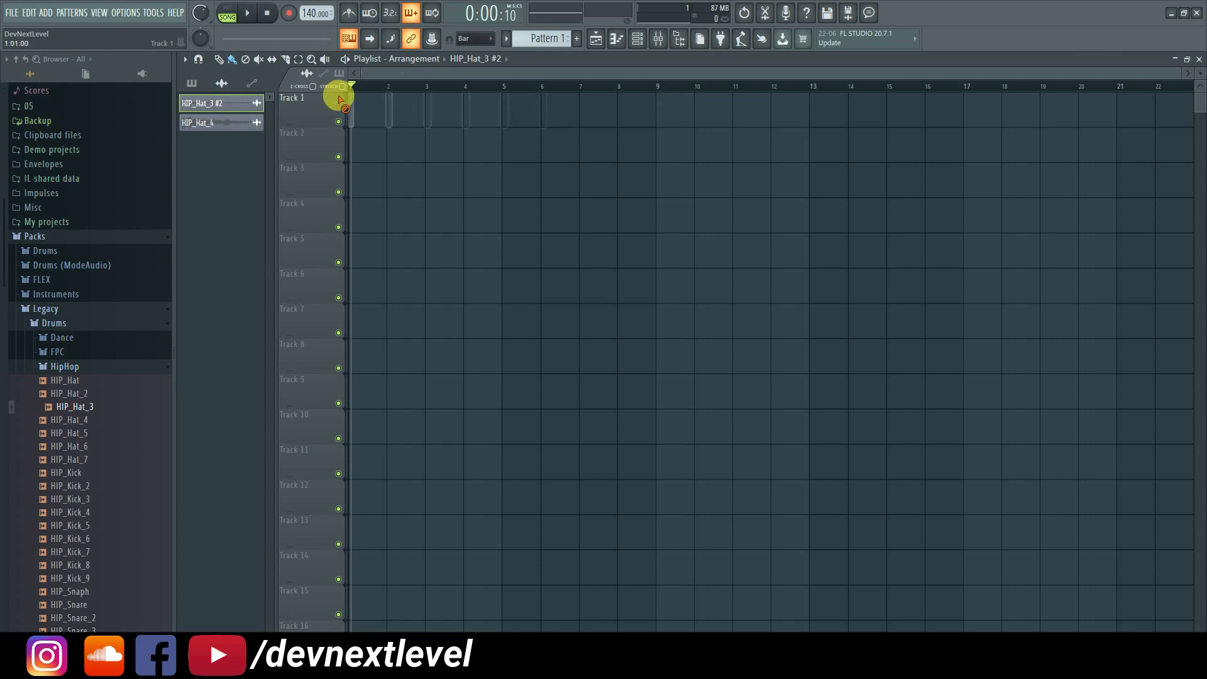
{"action": "scroll", "coordinate": [352, 88], "scroll_direction": "up", "scroll_amount": 5}
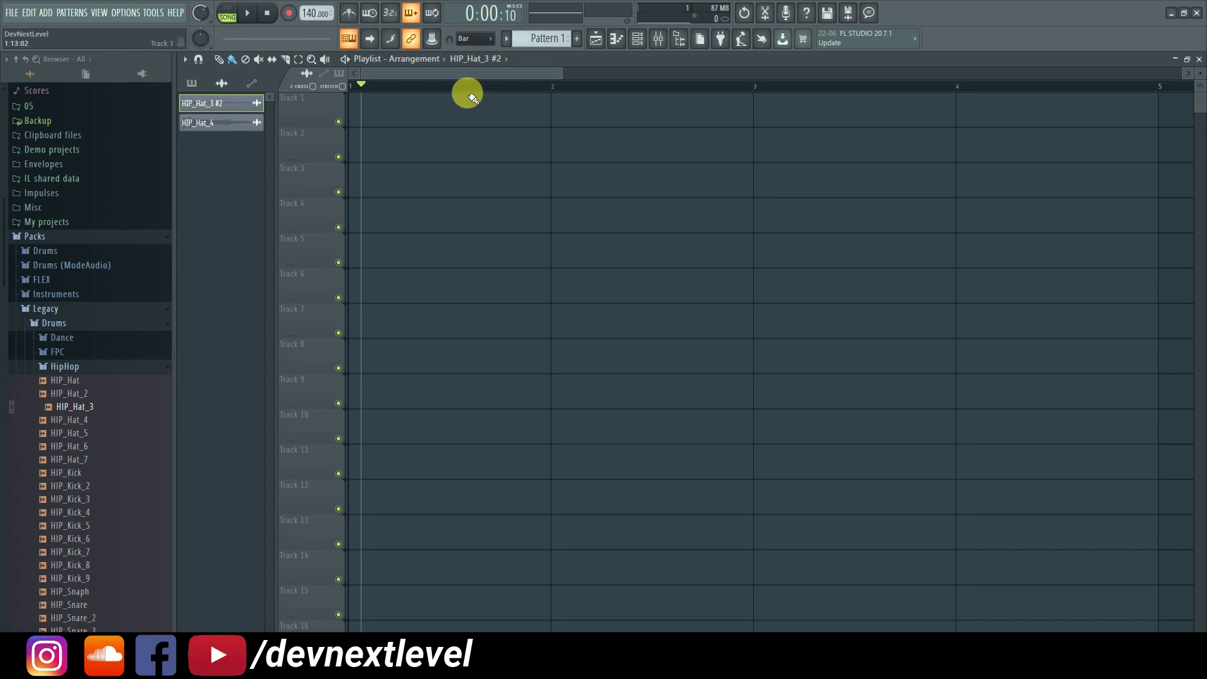
{"action": "left_click", "coordinate": [346, 88]}
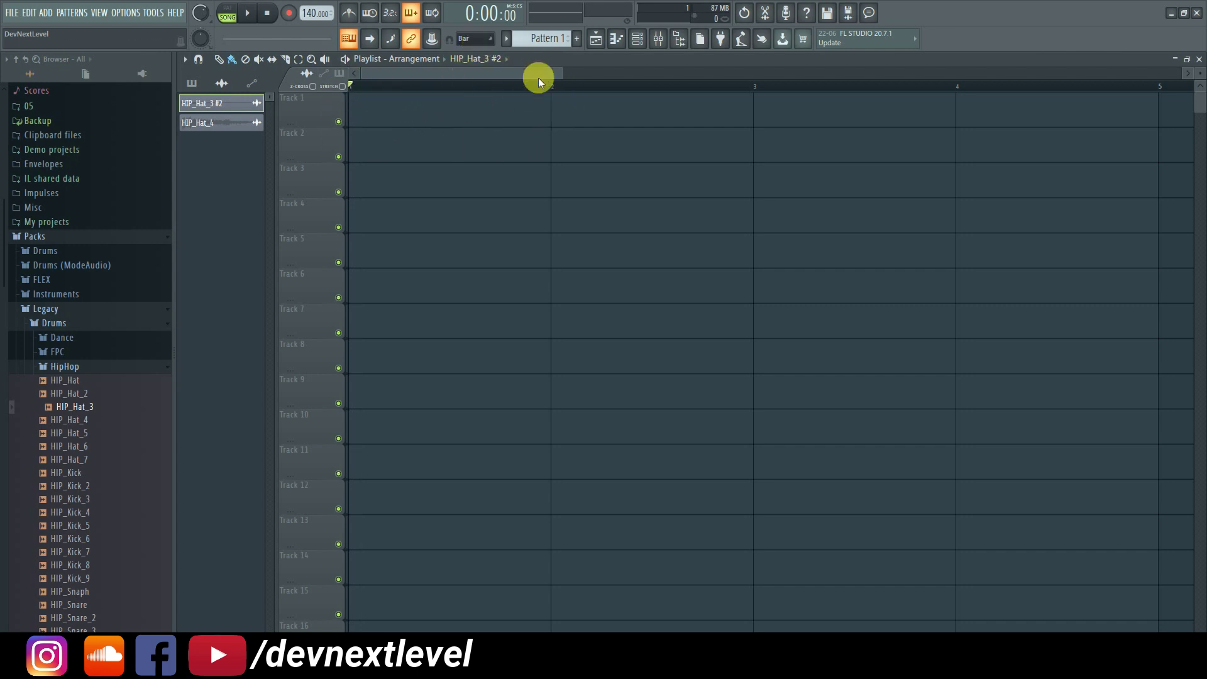
Select bar 1 as the time range in the playlist, and set the main snap to Beat.
{"action": "left_click_drag", "start_coordinate": [555, 94], "coordinate": [368, 97]}
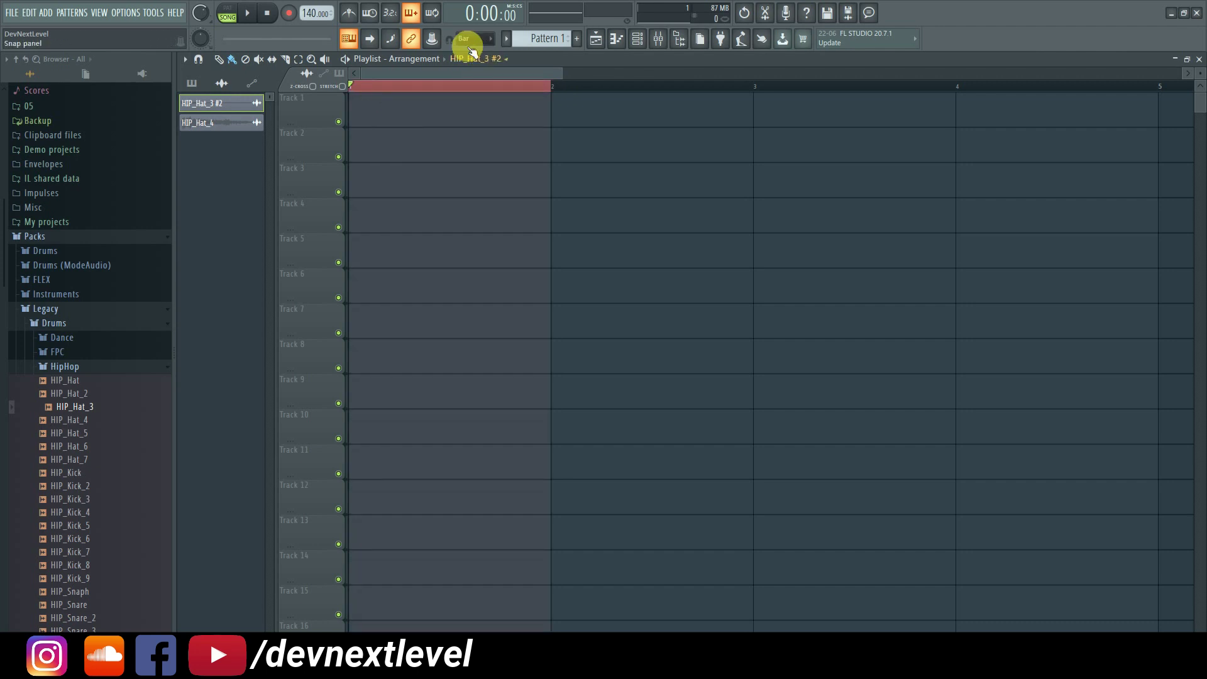
{"action": "left_click", "coordinate": [467, 38]}
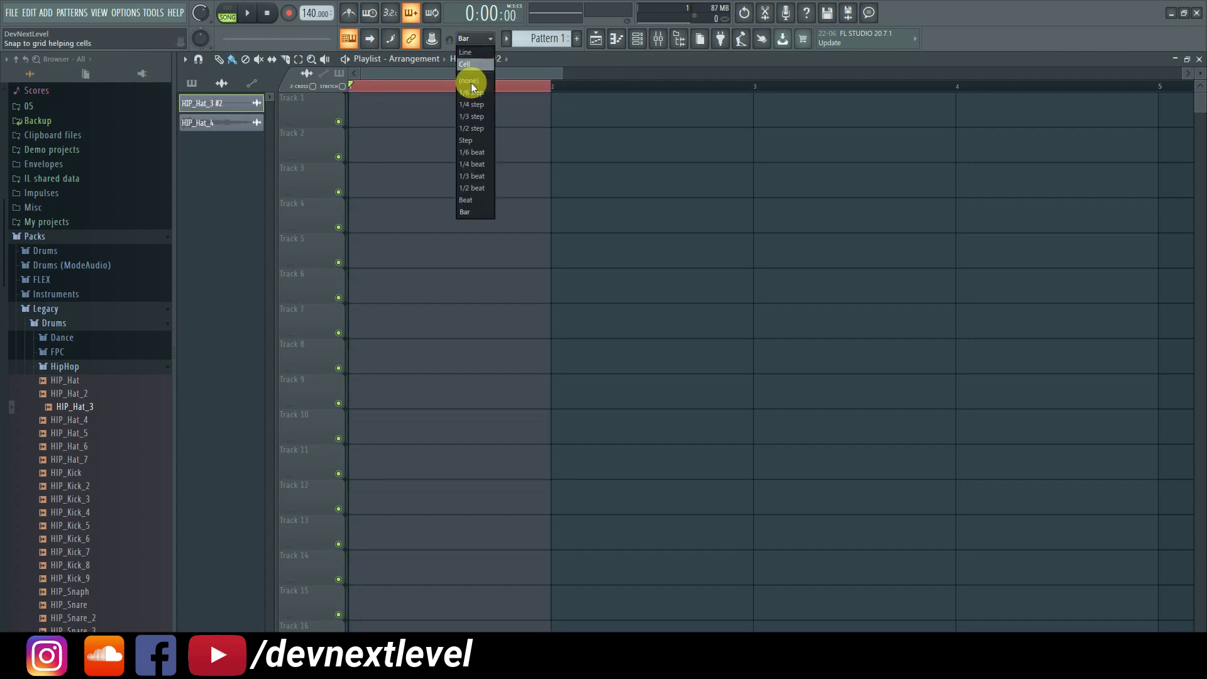
{"action": "left_click", "coordinate": [481, 200]}
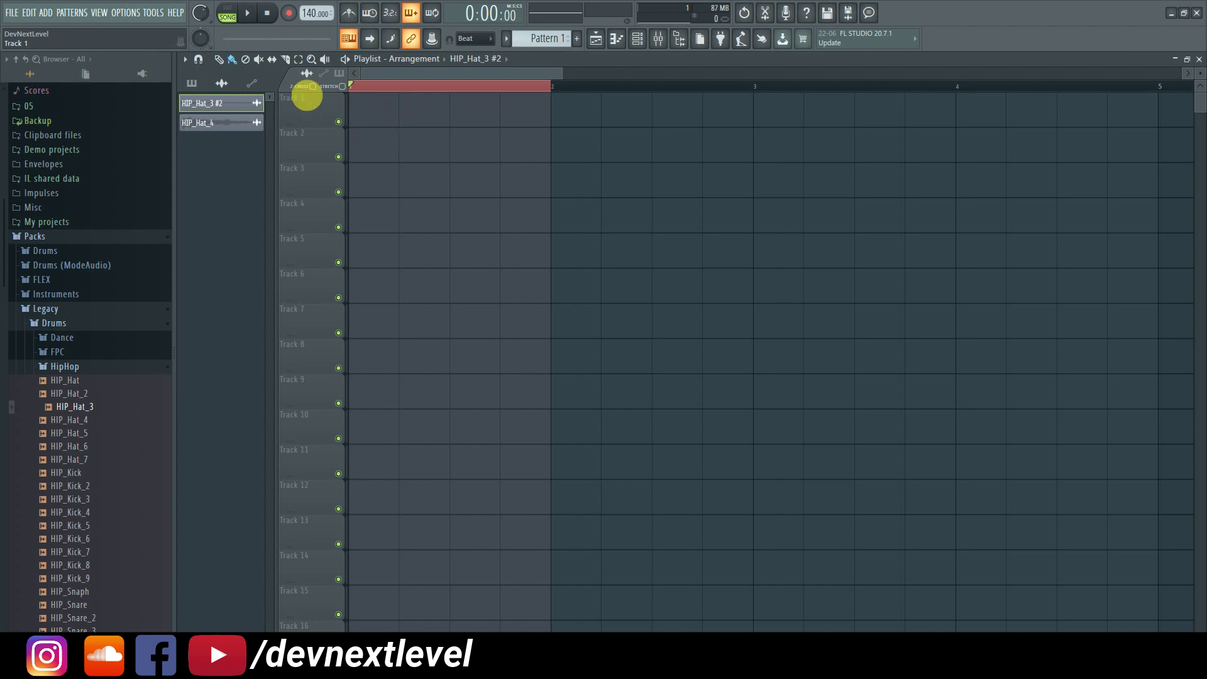
Open the project general settings, and play the selected bar 1 with the metronome turned on.
{"action": "left_click", "coordinate": [128, 12]}
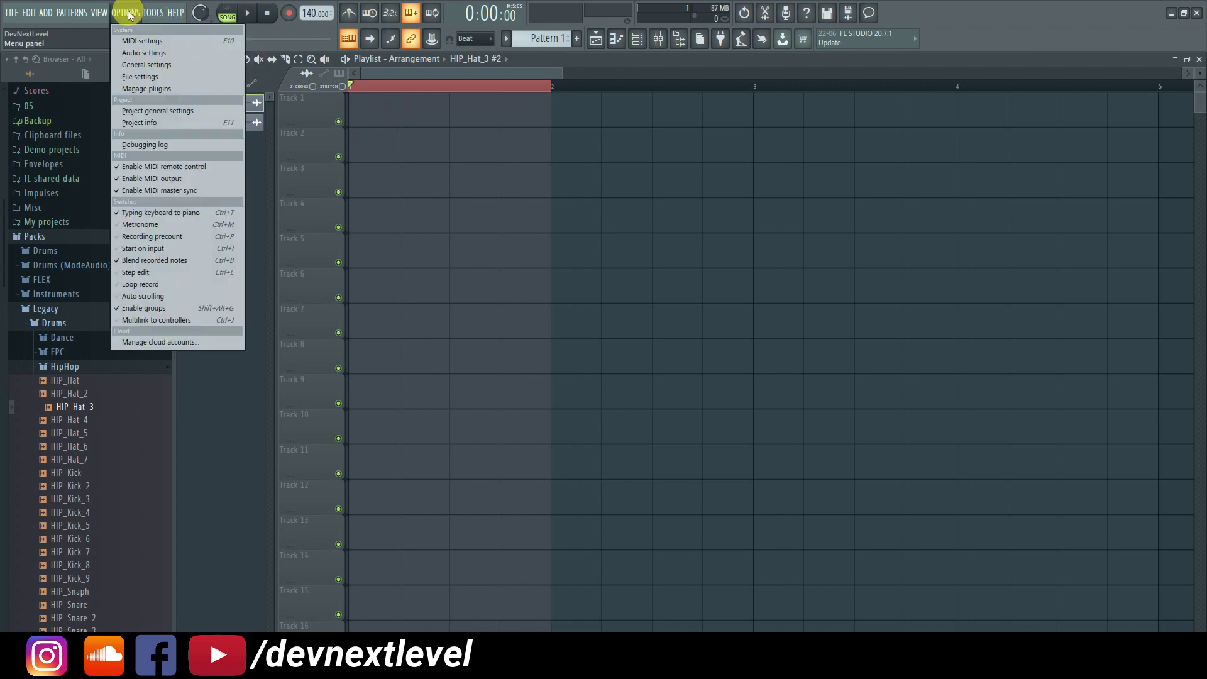
{"action": "left_click", "coordinate": [170, 110]}
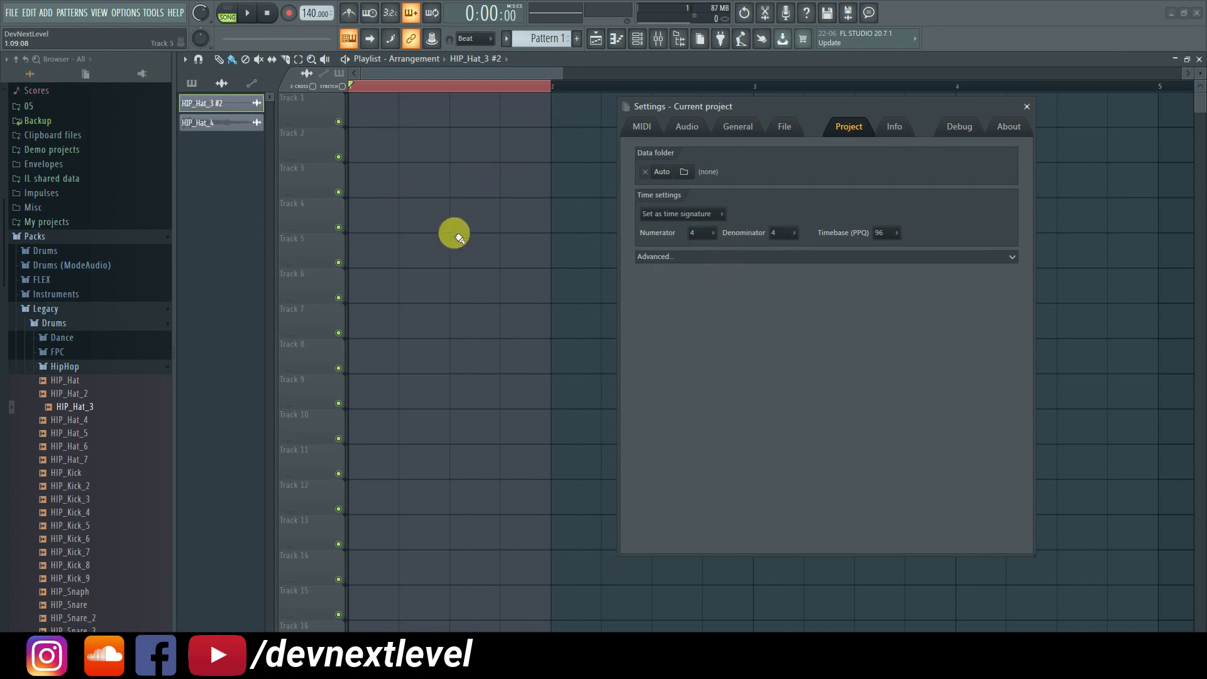
{"action": "left_click", "coordinate": [350, 12]}
{"action": "left_click", "coordinate": [248, 13]}
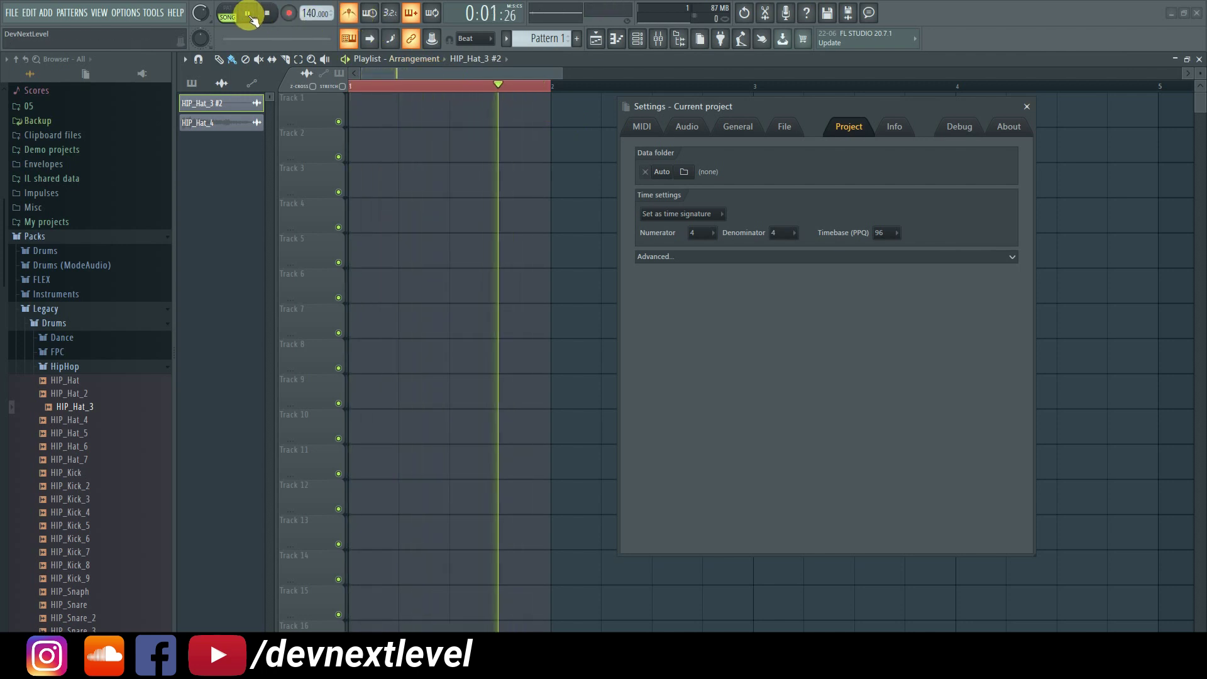
{"action": "left_click", "coordinate": [268, 13]}
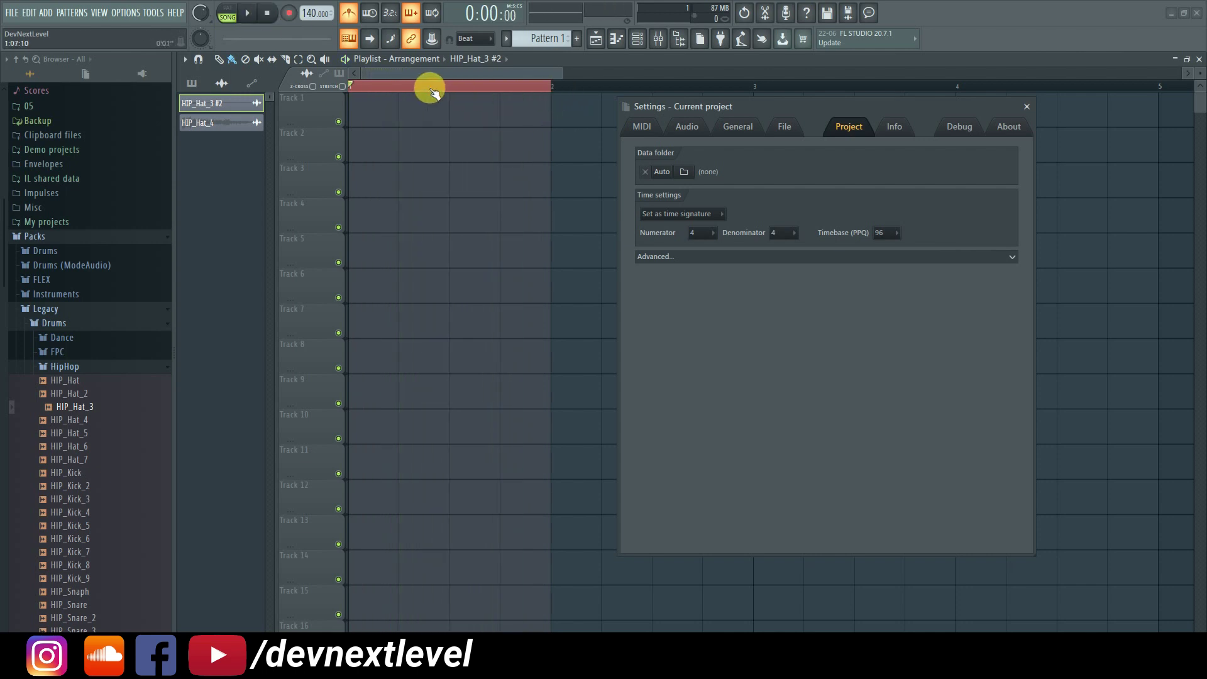
Clear the bar 1 time selection in the playlist, and set the project's time signature numerator to 3.
{"action": "left_click", "coordinate": [400, 86]}
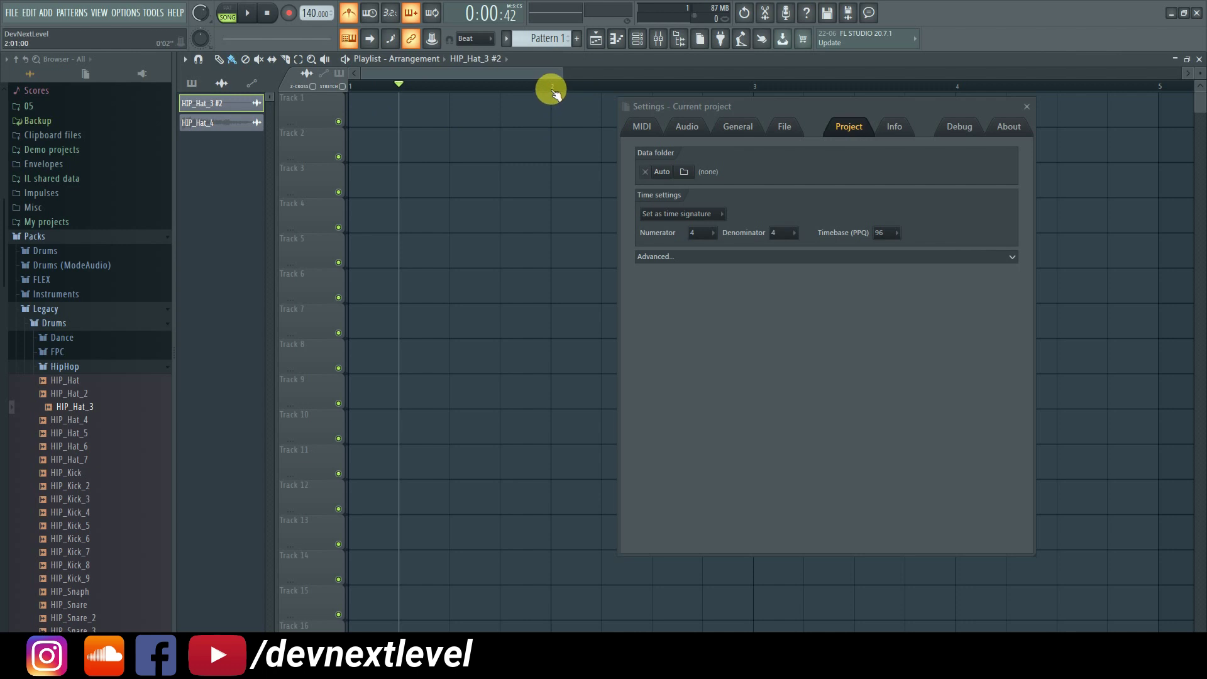
{"action": "left_click", "coordinate": [352, 85]}
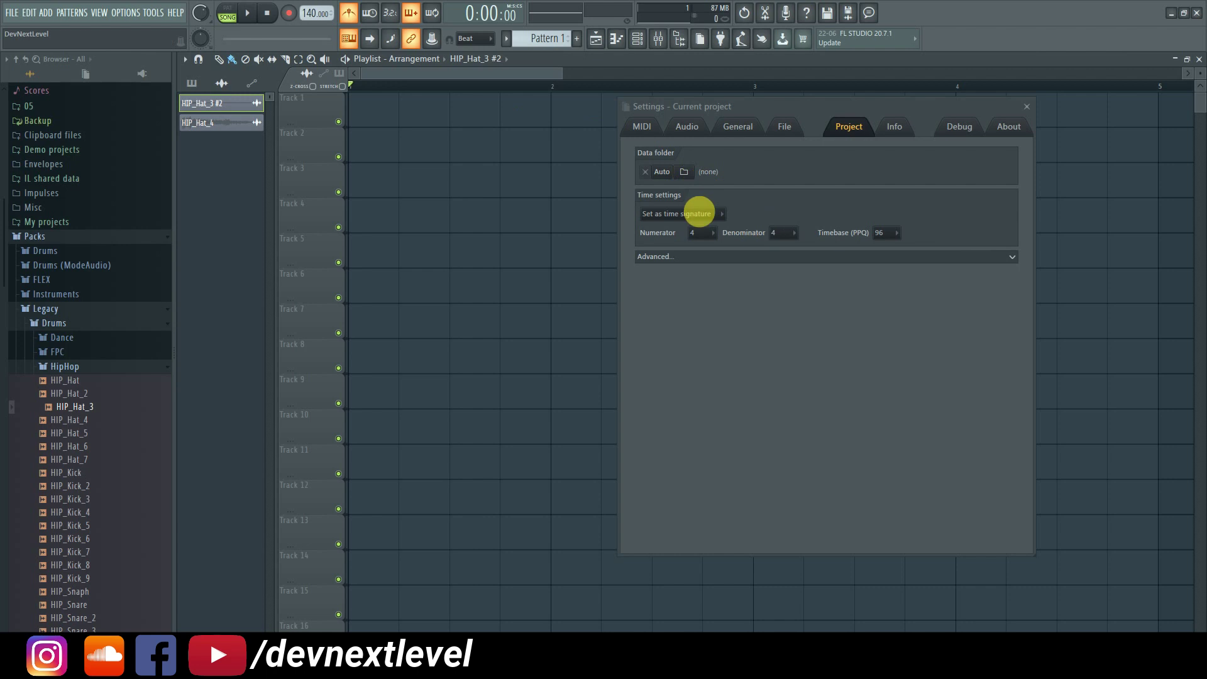
{"action": "left_click", "coordinate": [713, 234]}
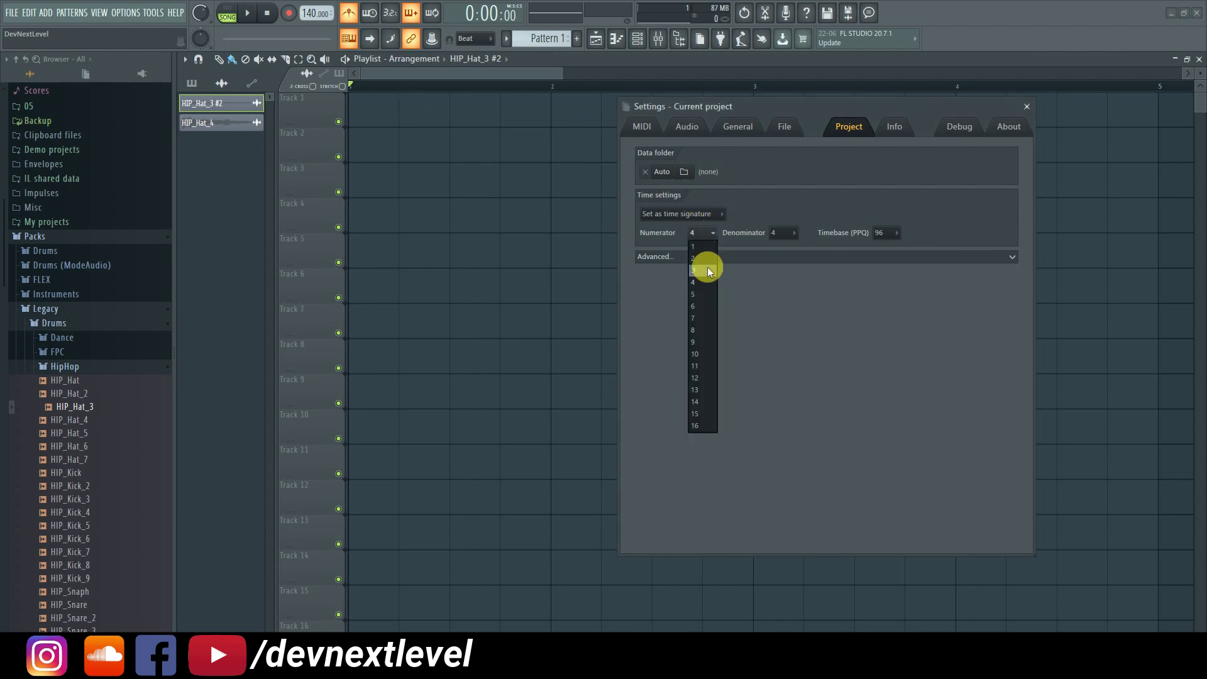
{"action": "left_click", "coordinate": [743, 208]}
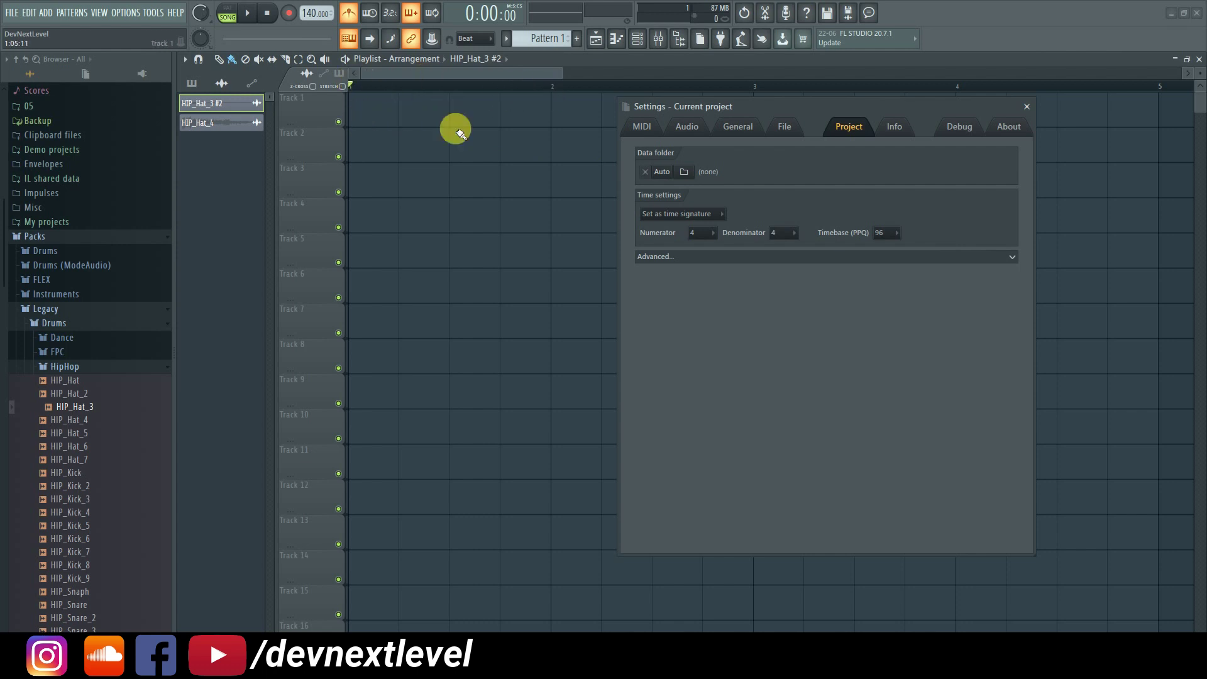
{"action": "left_click", "coordinate": [706, 239]}
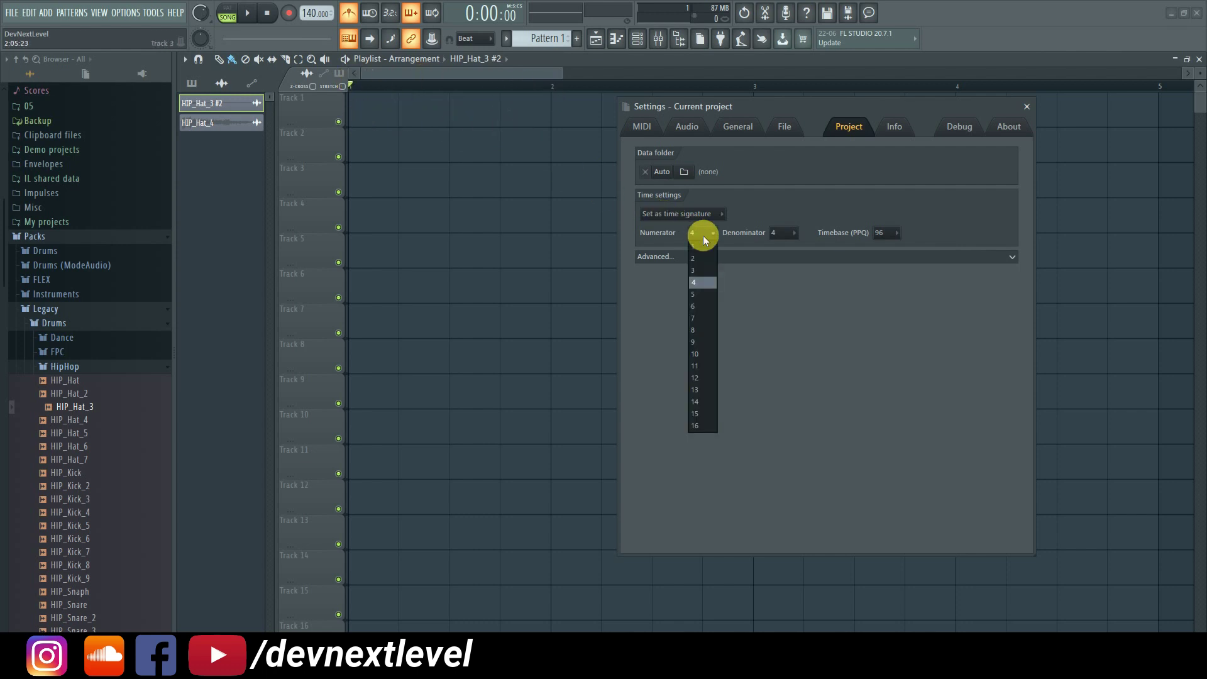
{"action": "left_click", "coordinate": [704, 270]}
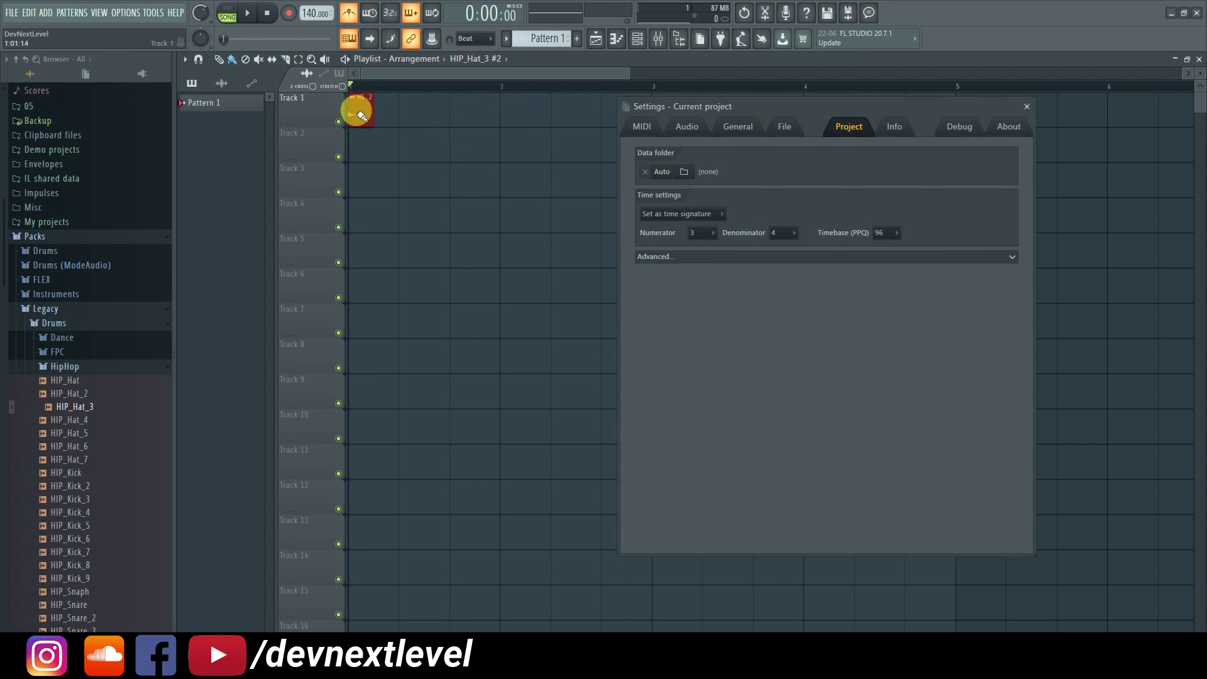
Place hi-hat clips on every beat of bars 1 and 2 on Track 1, and delete all of them.
{"action": "left_click", "coordinate": [410, 111]}
{"action": "left_click", "coordinate": [460, 112]}
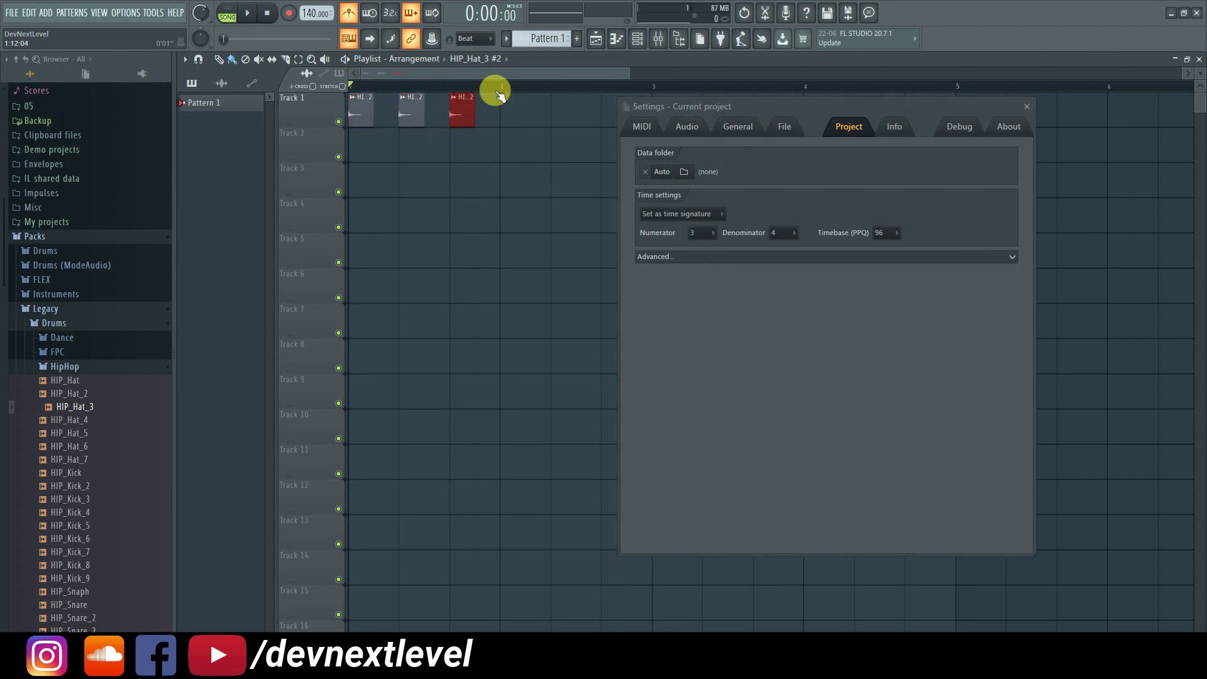
{"action": "left_click", "coordinate": [509, 112]}
{"action": "left_click", "coordinate": [559, 112]}
{"action": "left_click", "coordinate": [602, 112]}
{"action": "left_click_drag", "start_coordinate": [796, 113], "coordinate": [761, 216]}
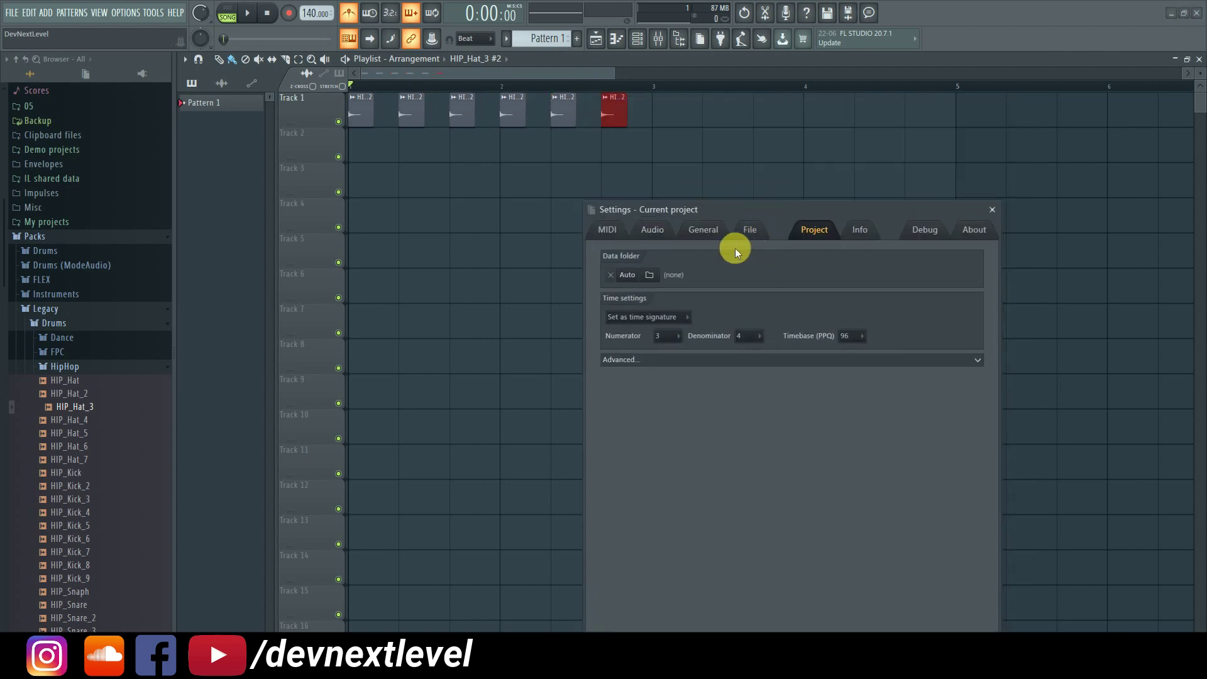
{"action": "left_click_drag", "start_coordinate": [626, 115], "coordinate": [355, 117]}
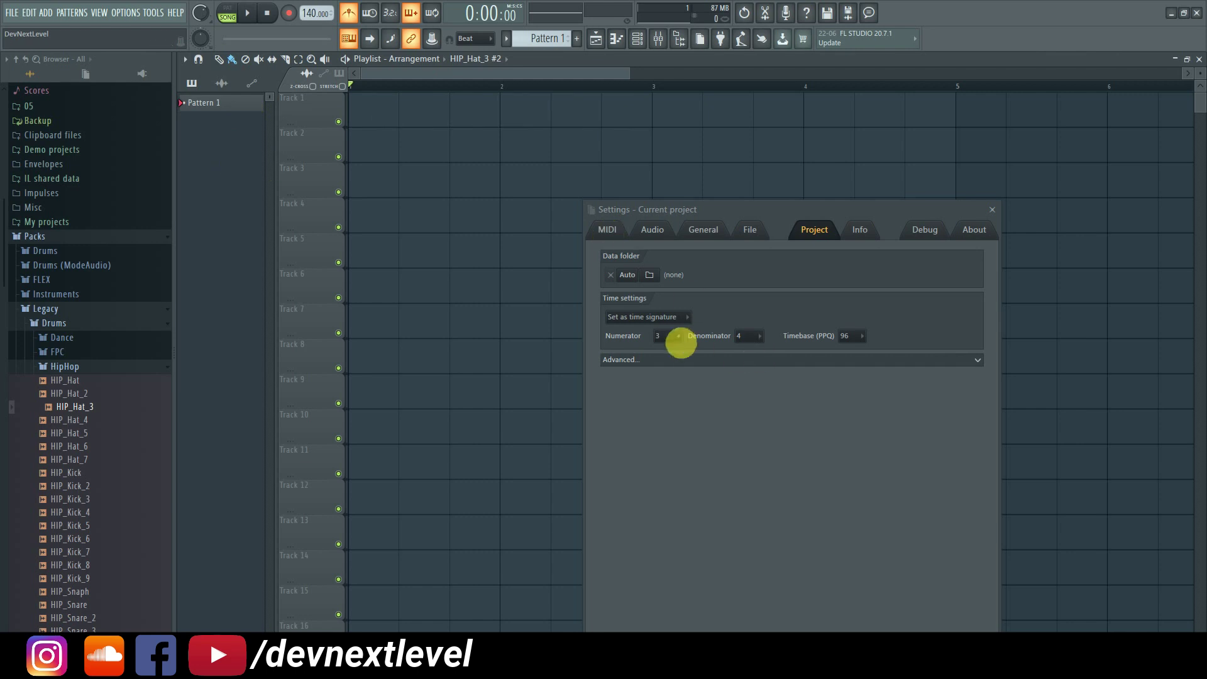
Set the time signature numerator to 5, and play the empty playlist to hear the metronome's five-beat bar.
{"action": "left_click", "coordinate": [678, 340]}
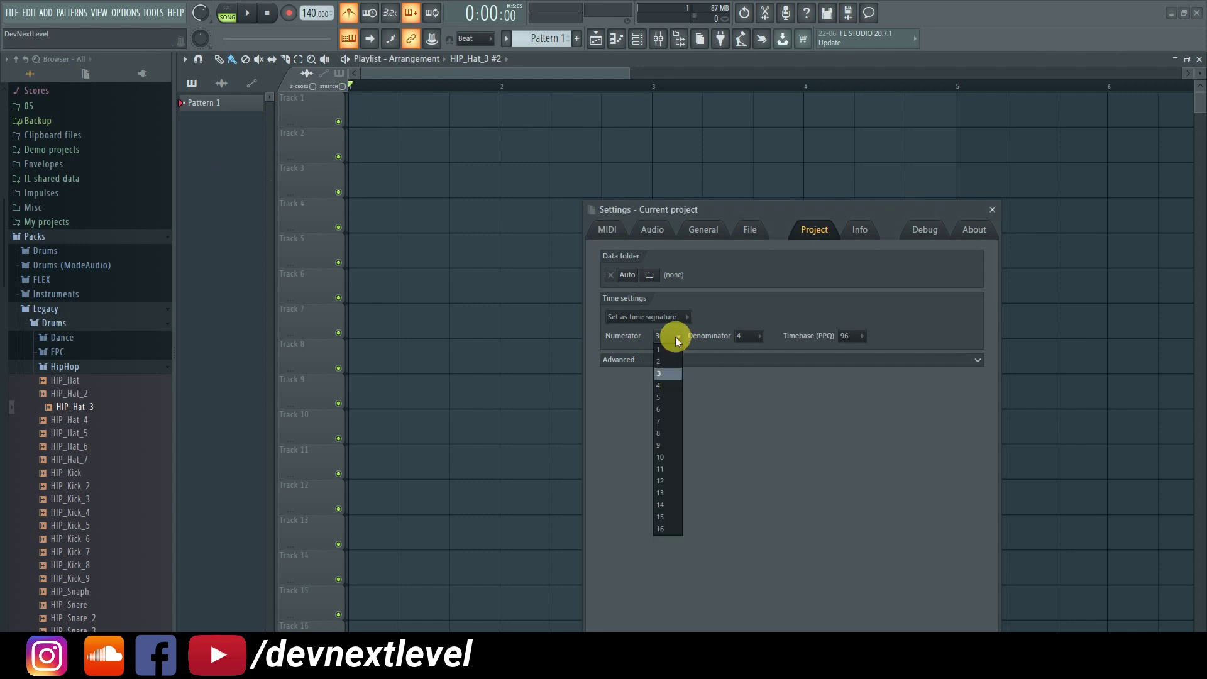
{"action": "left_click", "coordinate": [674, 397]}
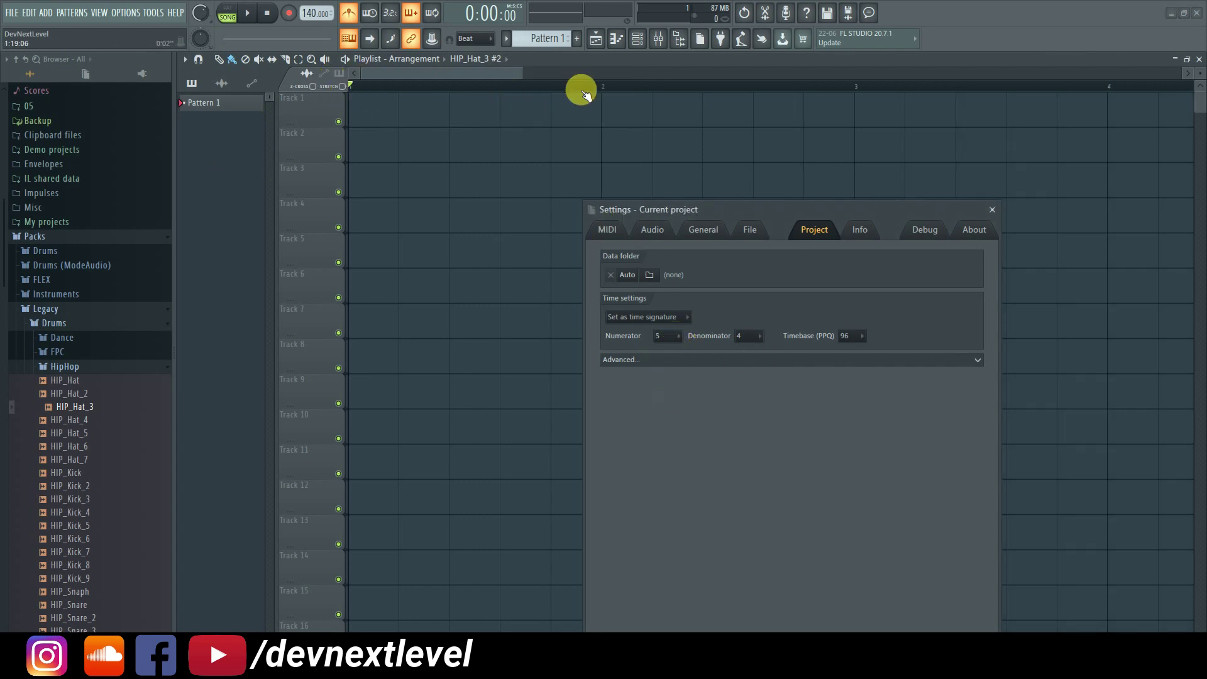
{"action": "mouse_move", "coordinate": [360, 115]}
{"action": "left_mouse_down"}
{"action": "mouse_move", "coordinate": [811, 119]}
{"action": "mouse_move", "coordinate": [363, 110]}
{"action": "left_mouse_up"}
{"action": "left_click", "coordinate": [249, 14]}
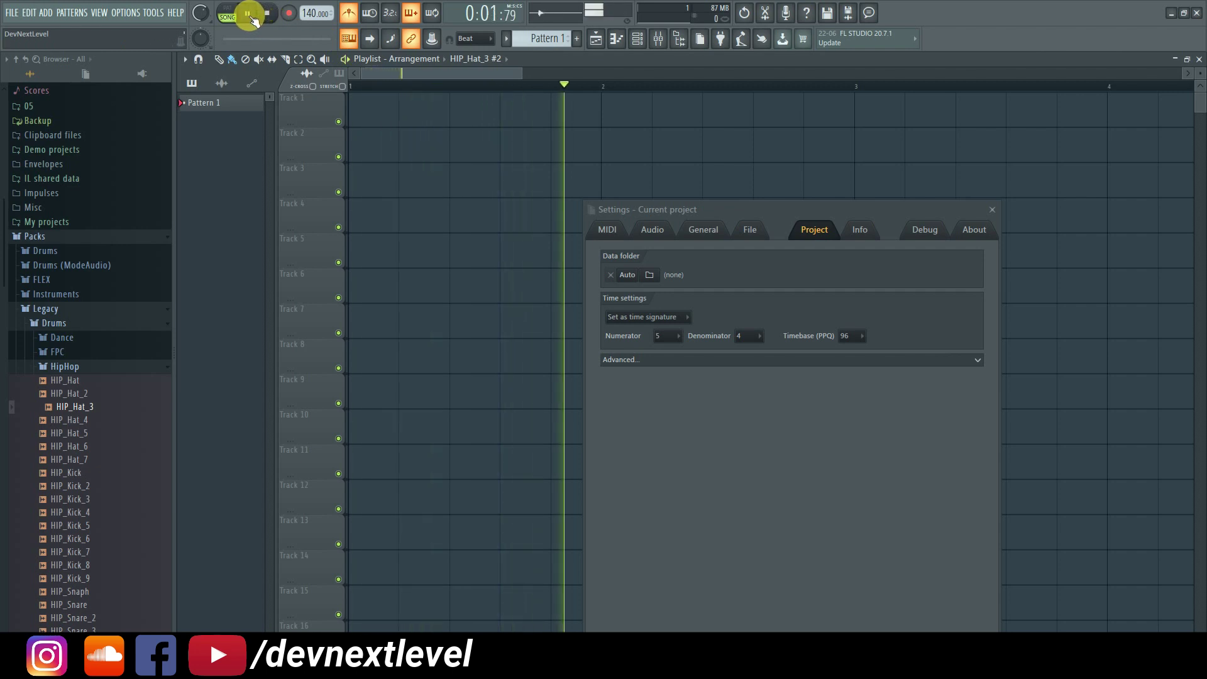
{"action": "left_click", "coordinate": [267, 14]}
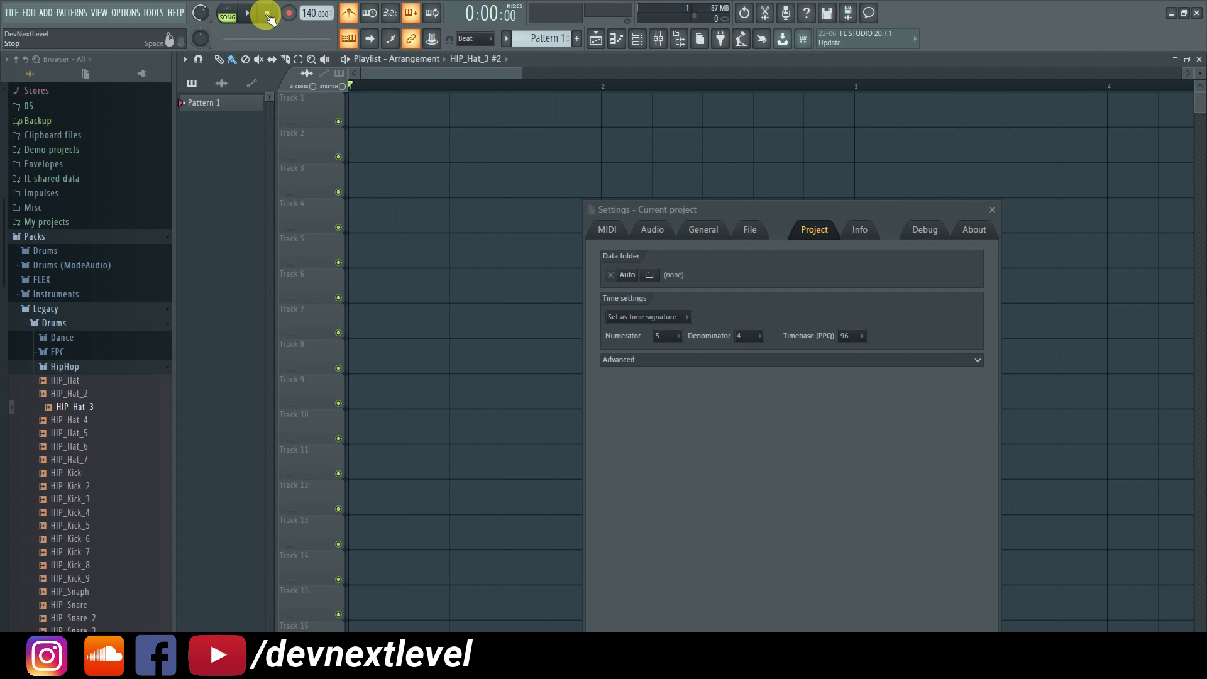
Set the time signature numerator to 3, and play the playlist to hear the metronome's three-beat bar.
{"action": "left_click", "coordinate": [669, 336]}
{"action": "left_click", "coordinate": [670, 373]}
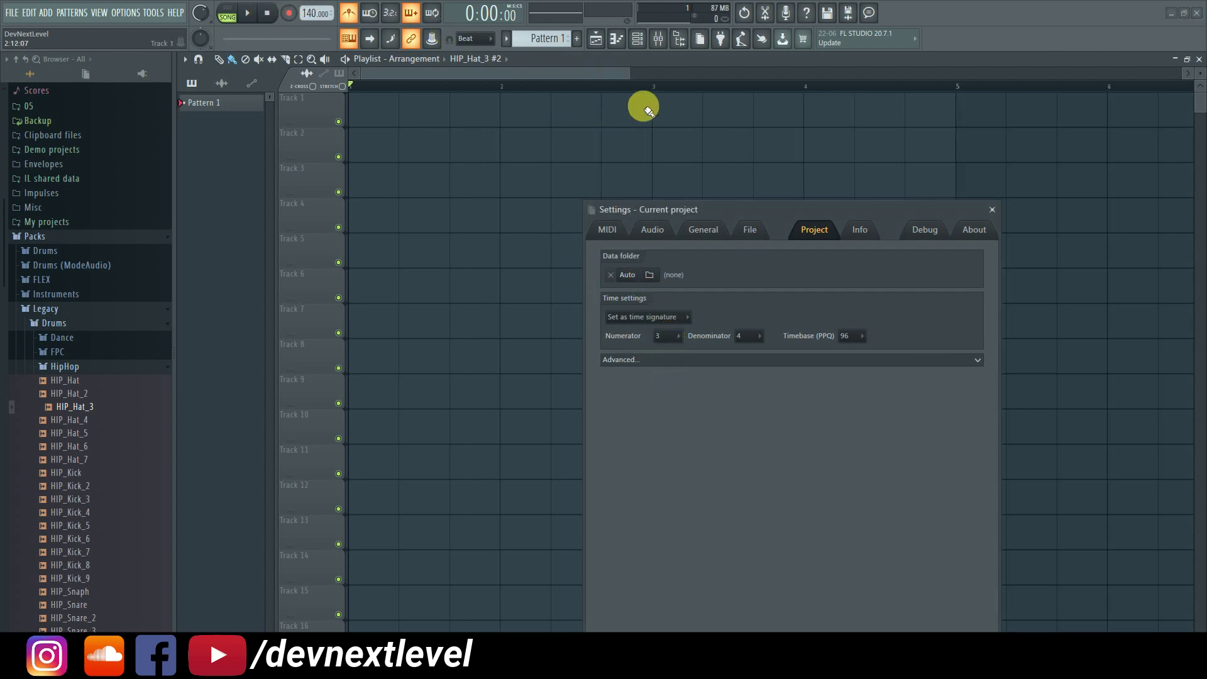
{"action": "left_click", "coordinate": [250, 15]}
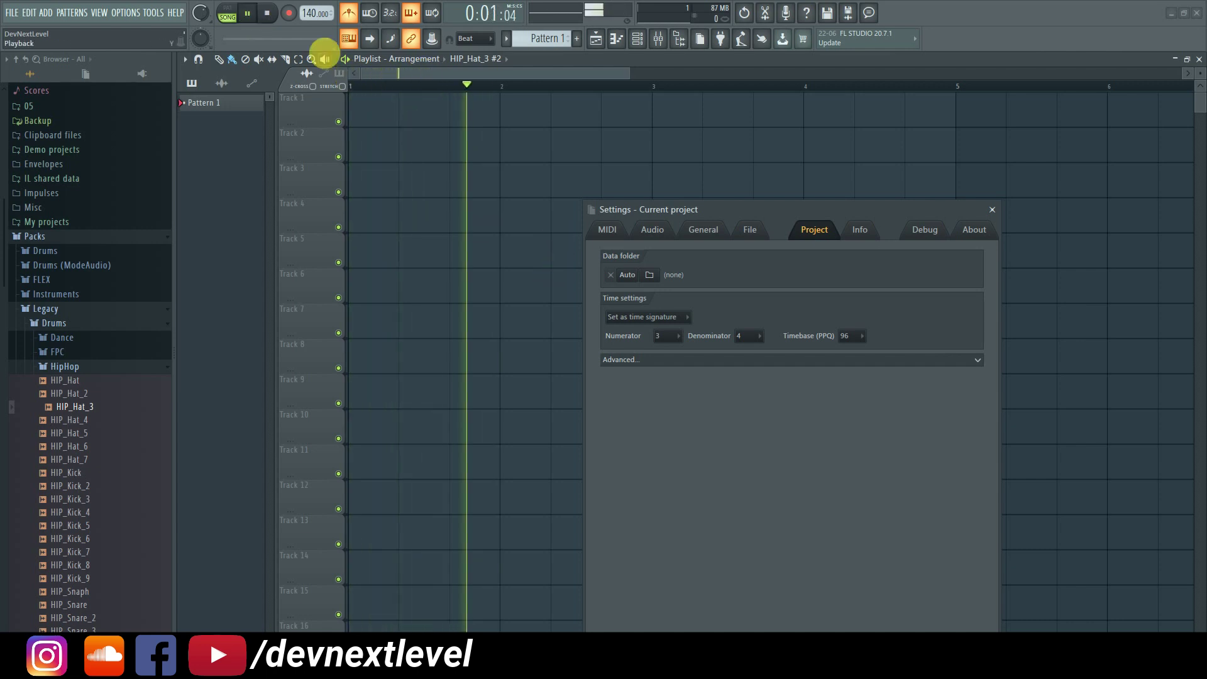
{"action": "left_click", "coordinate": [268, 13]}
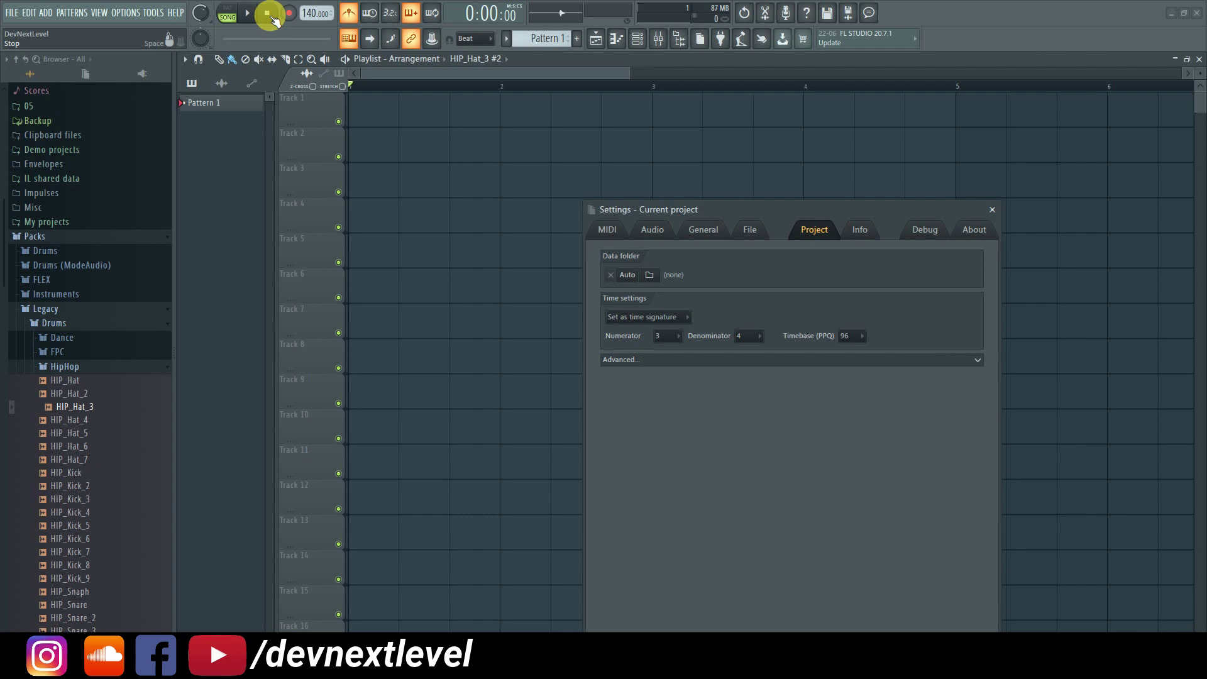
Set the time signature numerator to 5, and play bar 1 with a HIP_Hat_3 clip on each of its five beats.
{"action": "left_click", "coordinate": [671, 337]}
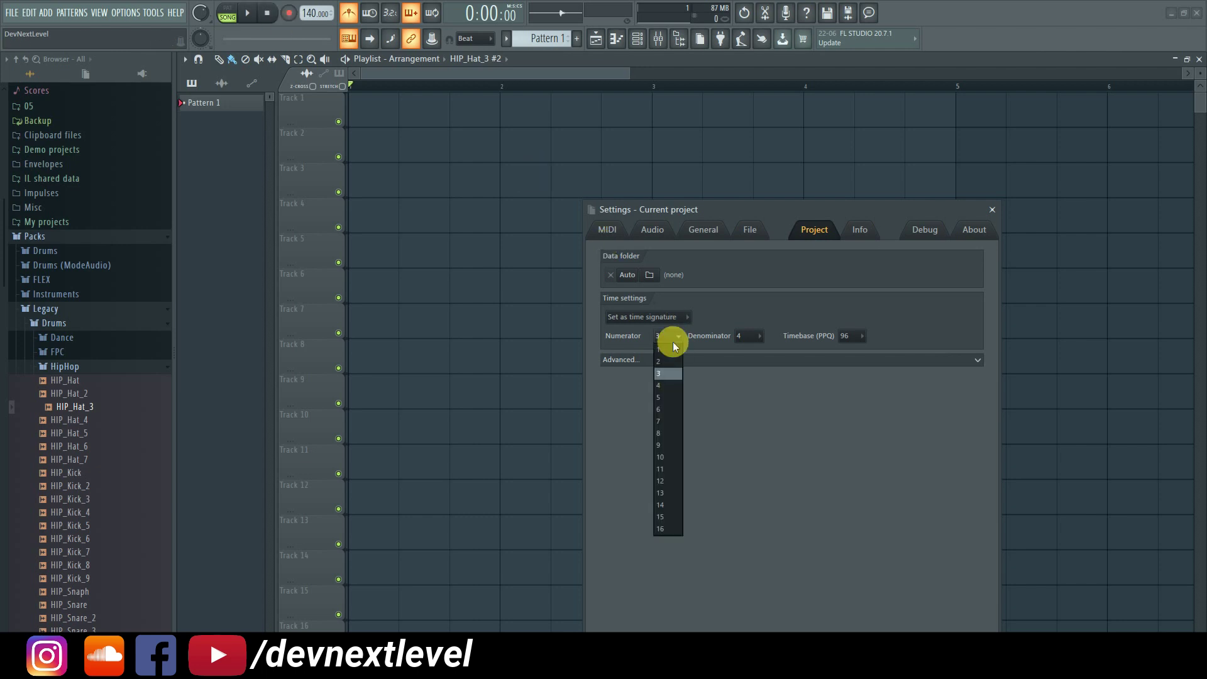
{"action": "left_click", "coordinate": [674, 403]}
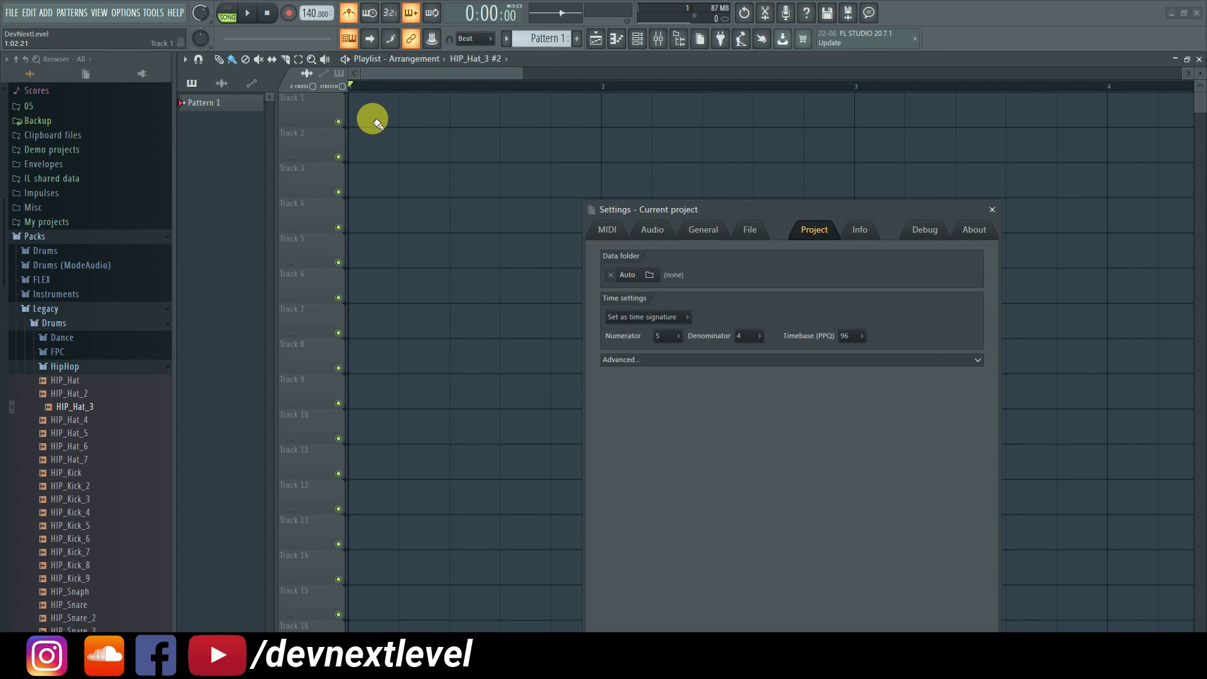
{"action": "left_click", "coordinate": [255, 21]}
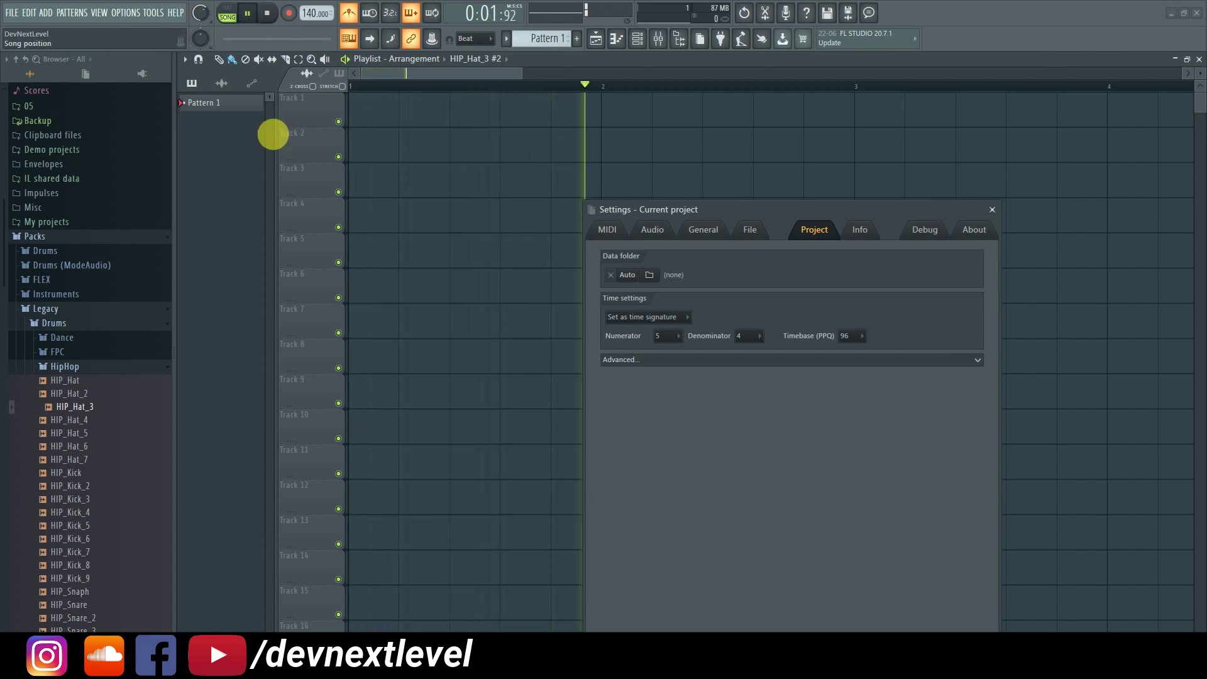
{"action": "mouse_move", "coordinate": [79, 410]}
{"action": "left_mouse_down"}
{"action": "mouse_move", "coordinate": [356, 116]}
{"action": "mouse_move", "coordinate": [557, 116]}
{"action": "left_mouse_up"}
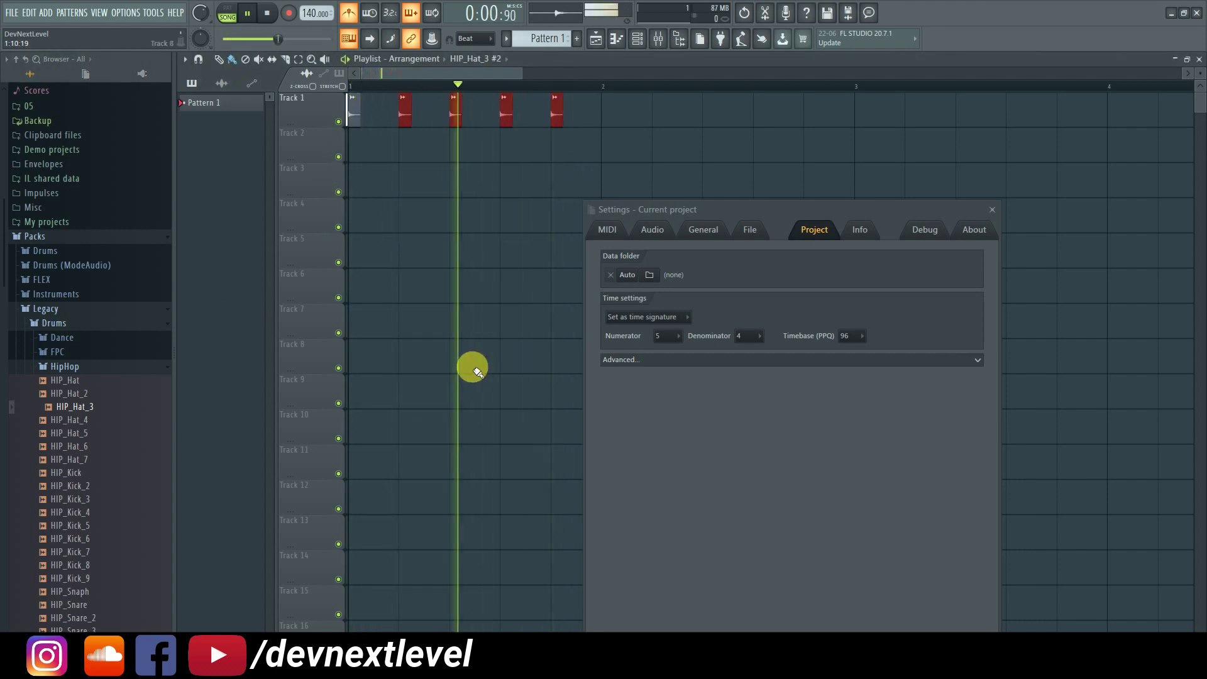
{"action": "key", "text": "space"}
Delete the five hi-hat clips from Track 1, and set the time signature numerator to 4.
{"action": "left_click_drag", "start_coordinate": [597, 115], "coordinate": [344, 117]}
{"action": "left_click", "coordinate": [678, 337]}
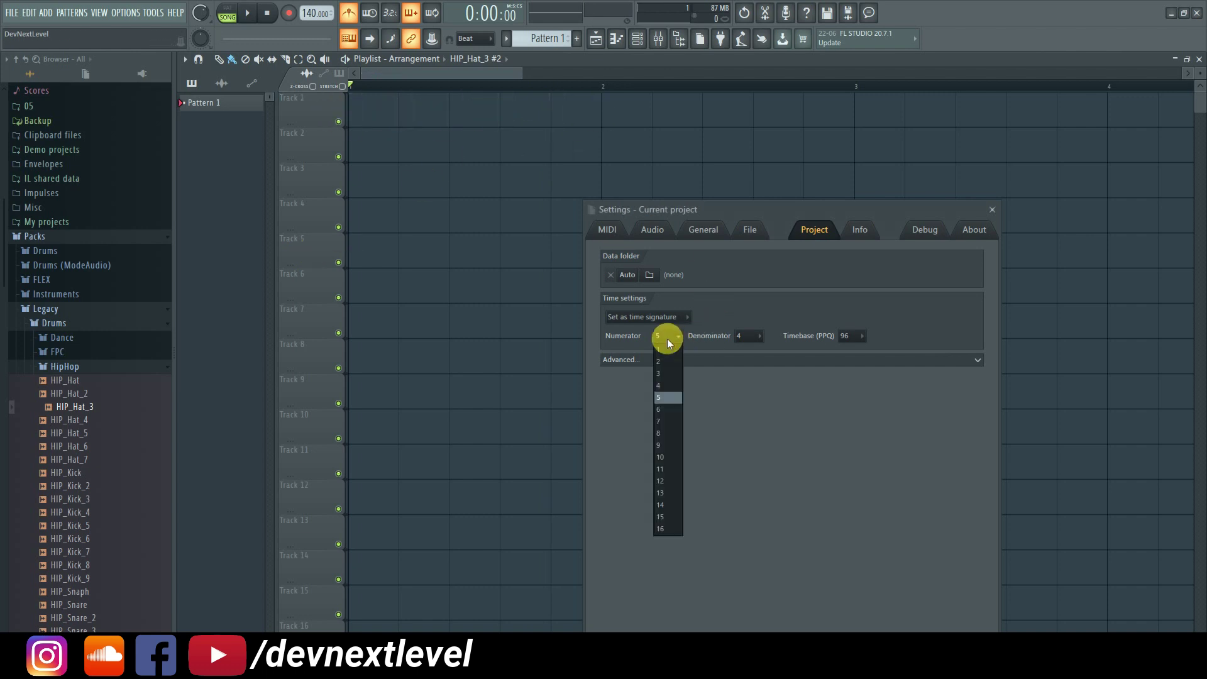
{"action": "left_click", "coordinate": [669, 386]}
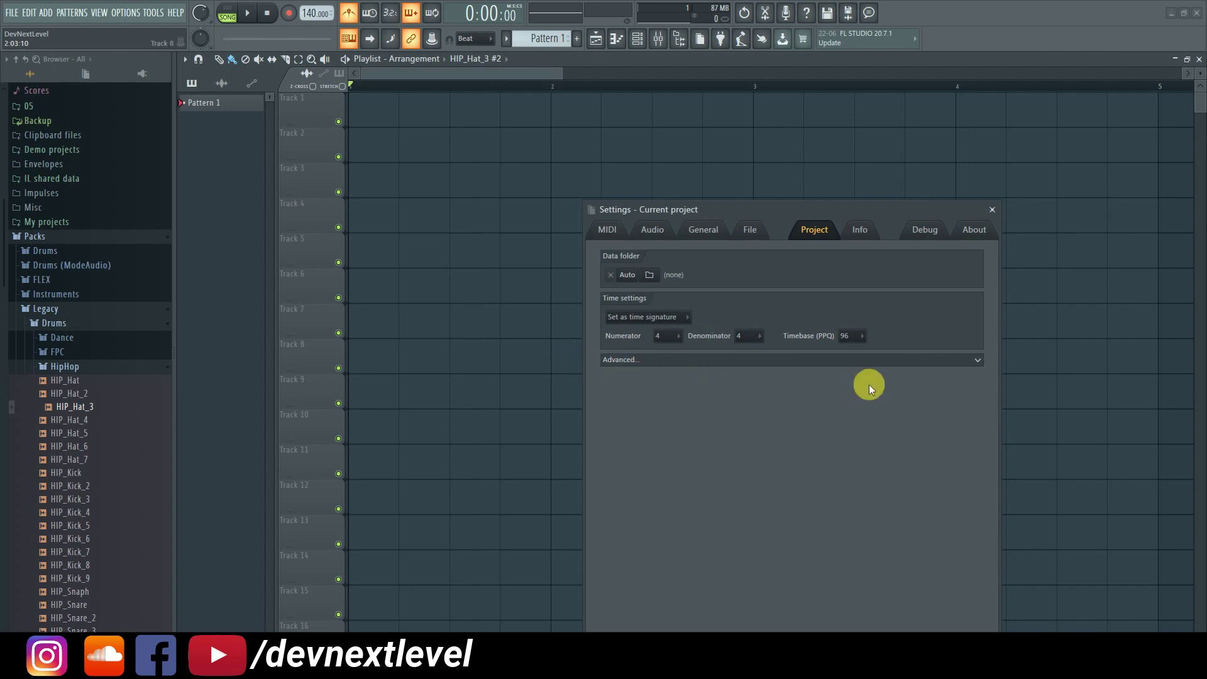
Examine a single beat in the playlist grid and the Timebase (PPQ) options, and close the project settings.
{"action": "scroll", "coordinate": [358, 87], "scroll_direction": "up", "scroll_amount": 2}
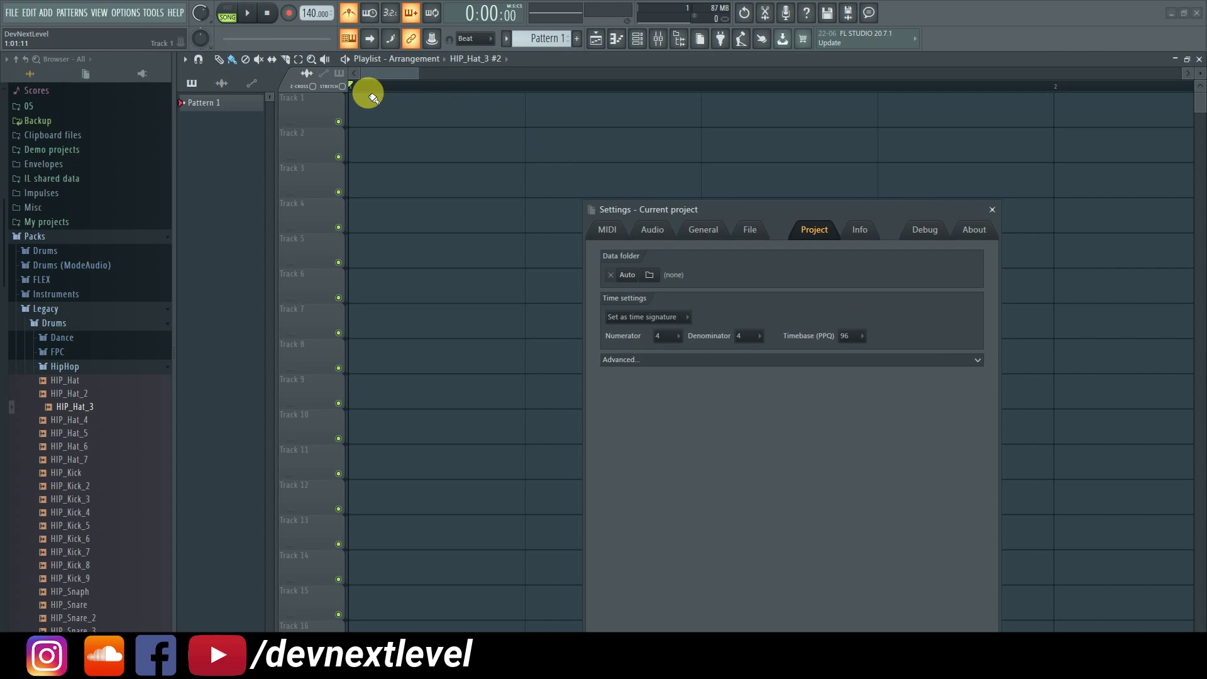
{"action": "scroll", "coordinate": [369, 90], "scroll_direction": "up", "scroll_amount": 1}
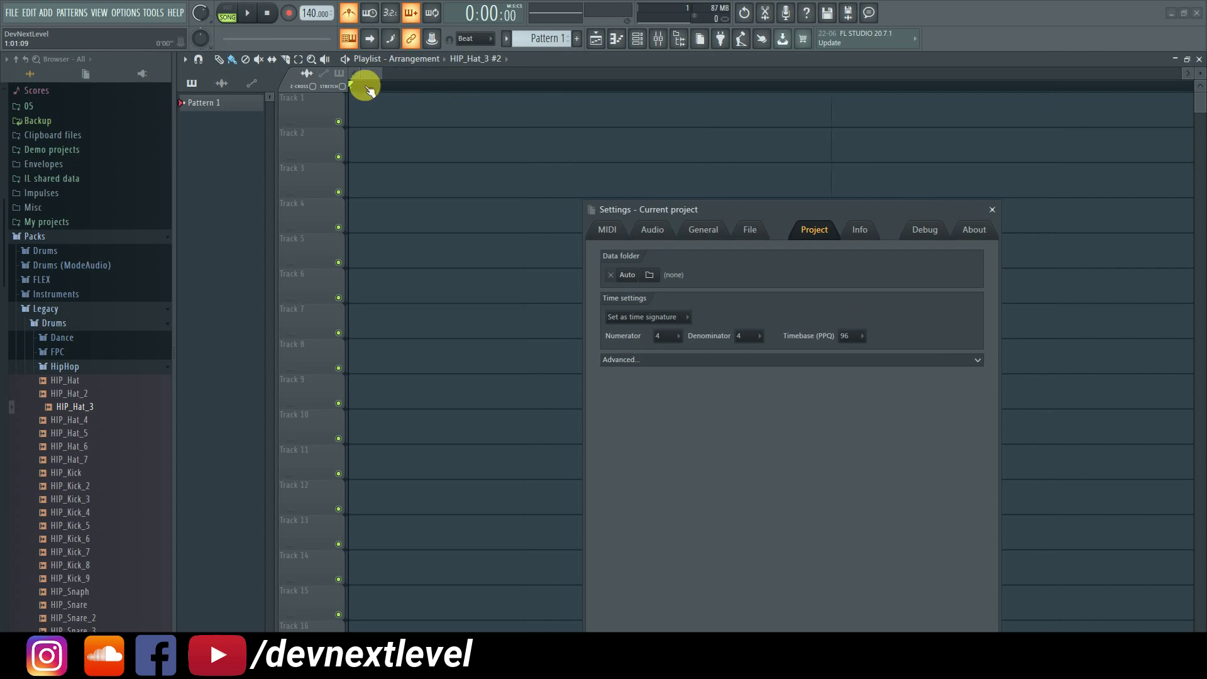
{"action": "left_click", "coordinate": [862, 337]}
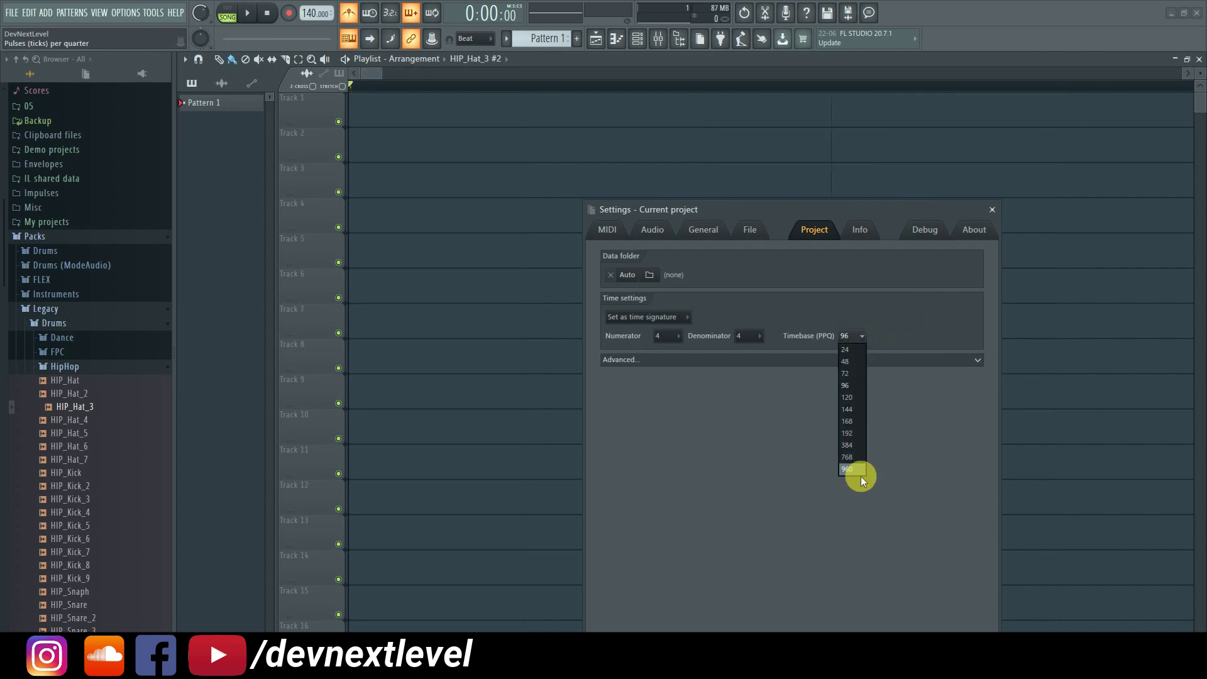
{"action": "left_click", "coordinate": [911, 325]}
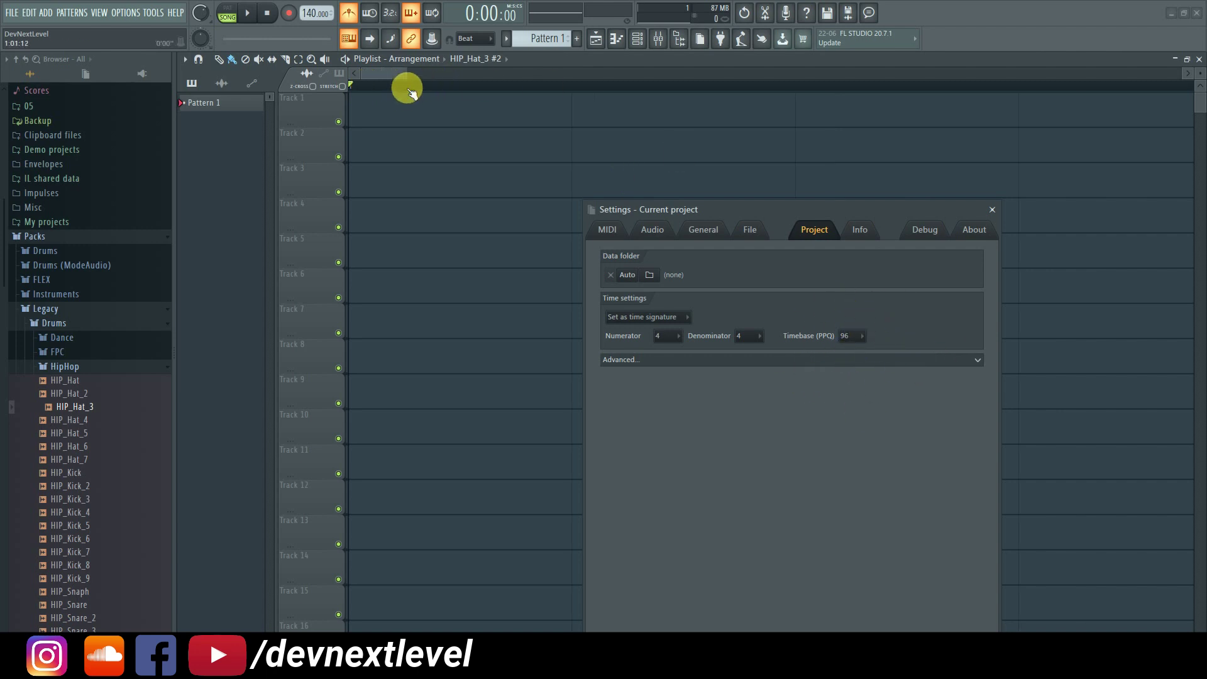
{"action": "scroll", "coordinate": [410, 89], "scroll_direction": "down", "scroll_amount": 2}
{"action": "left_click", "coordinate": [992, 209]}
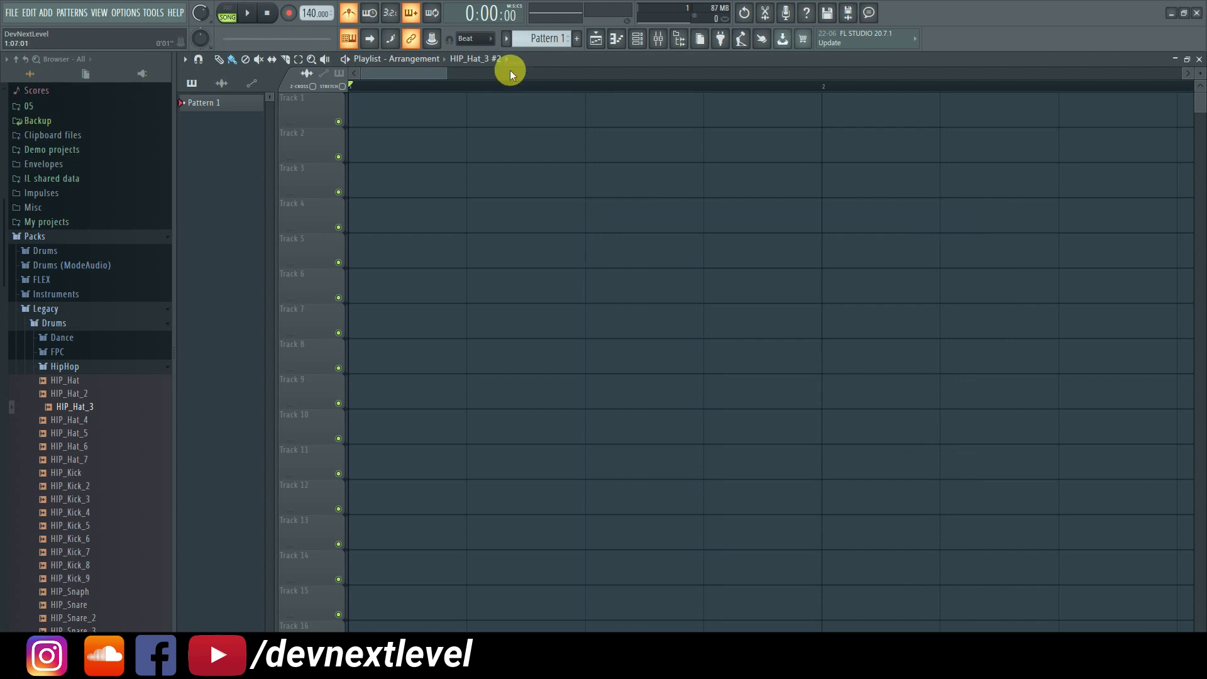
Set the main snap to Line, and compare the playlist grid divisions at different magnifications.
{"action": "scroll", "coordinate": [473, 84], "scroll_direction": "down", "scroll_amount": 2}
{"action": "left_click", "coordinate": [474, 38]}
{"action": "left_click", "coordinate": [478, 80]}
{"action": "scroll", "coordinate": [366, 90], "scroll_direction": "down", "scroll_amount": 2}
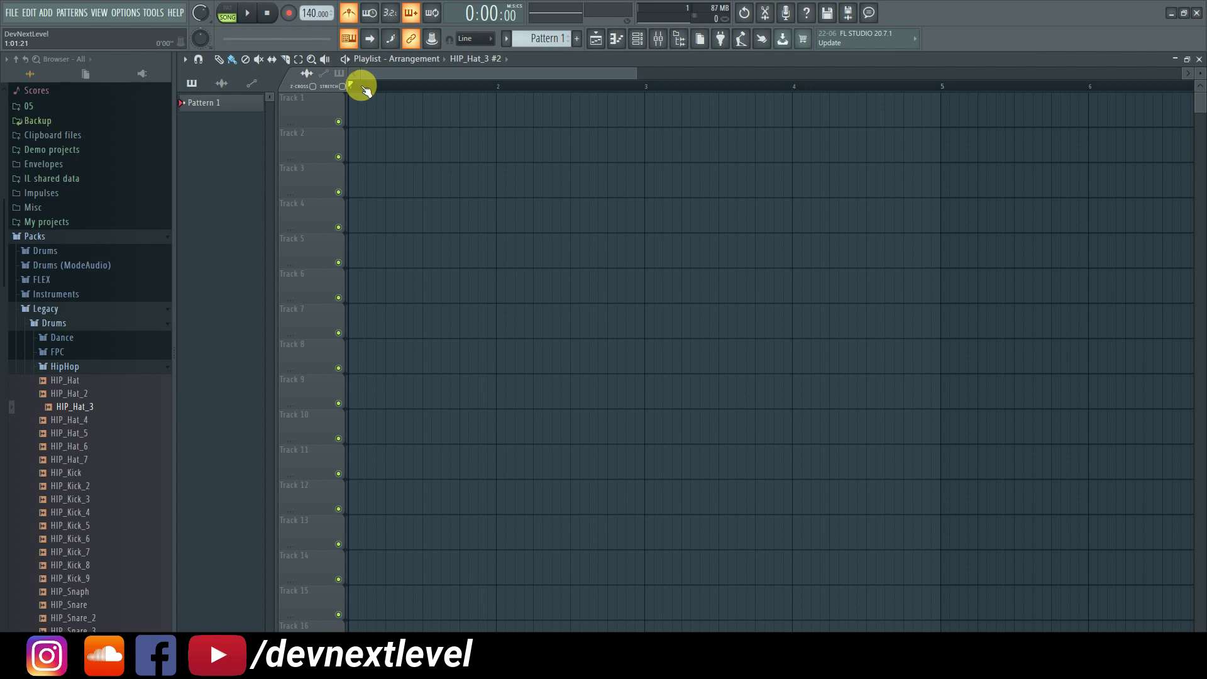
{"action": "scroll", "coordinate": [366, 90], "scroll_direction": "up", "scroll_amount": 7}
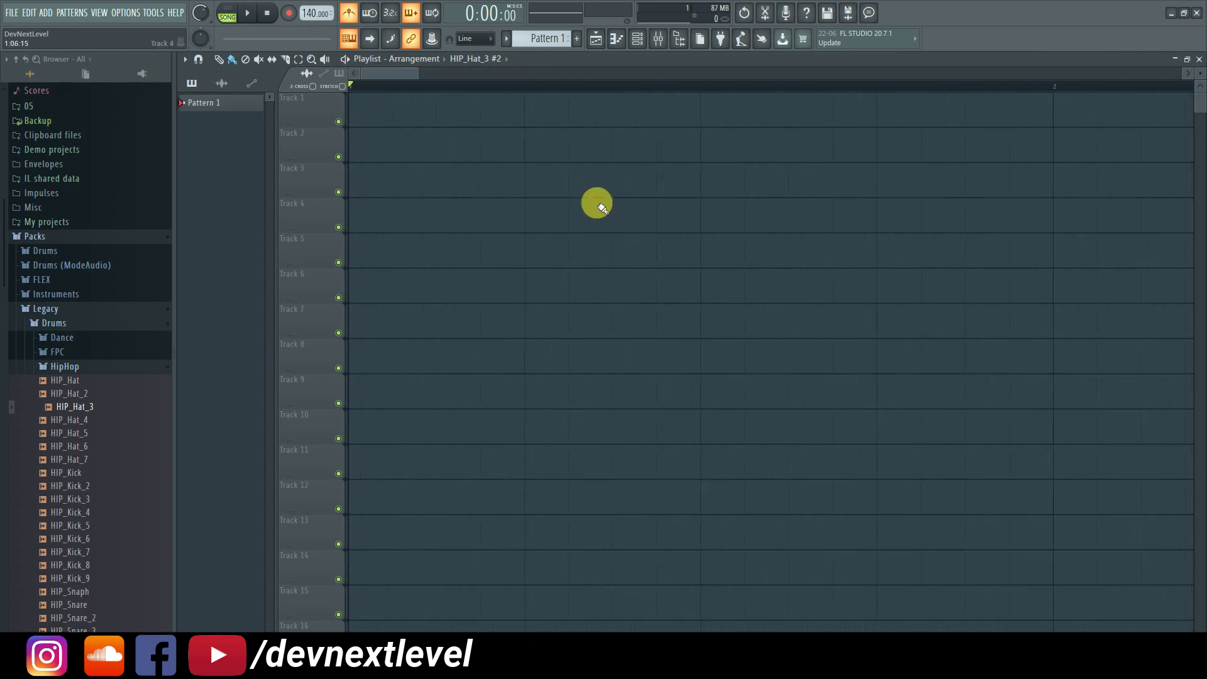
Place a HIP_Kick_5 clip at the start of Track 1, and set the tempo to 126 BPM.
{"action": "left_click_drag", "start_coordinate": [88, 530], "coordinate": [351, 112]}
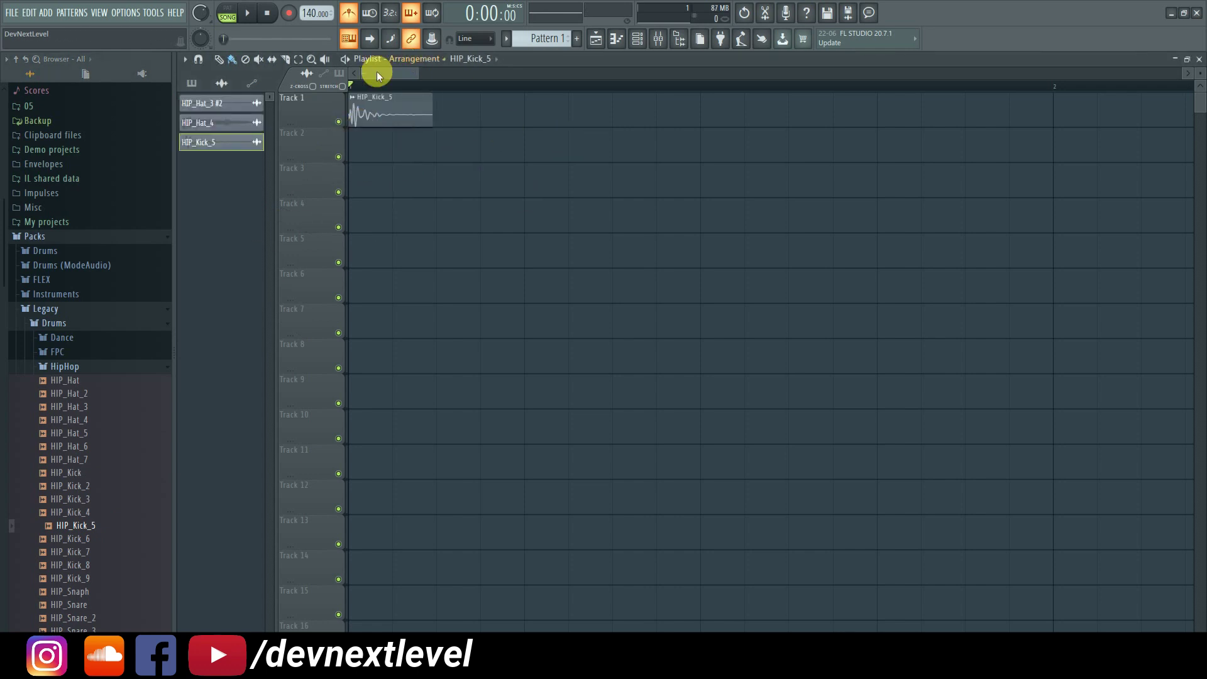
{"action": "left_click_drag", "start_coordinate": [307, 18], "coordinate": [306, 29]}
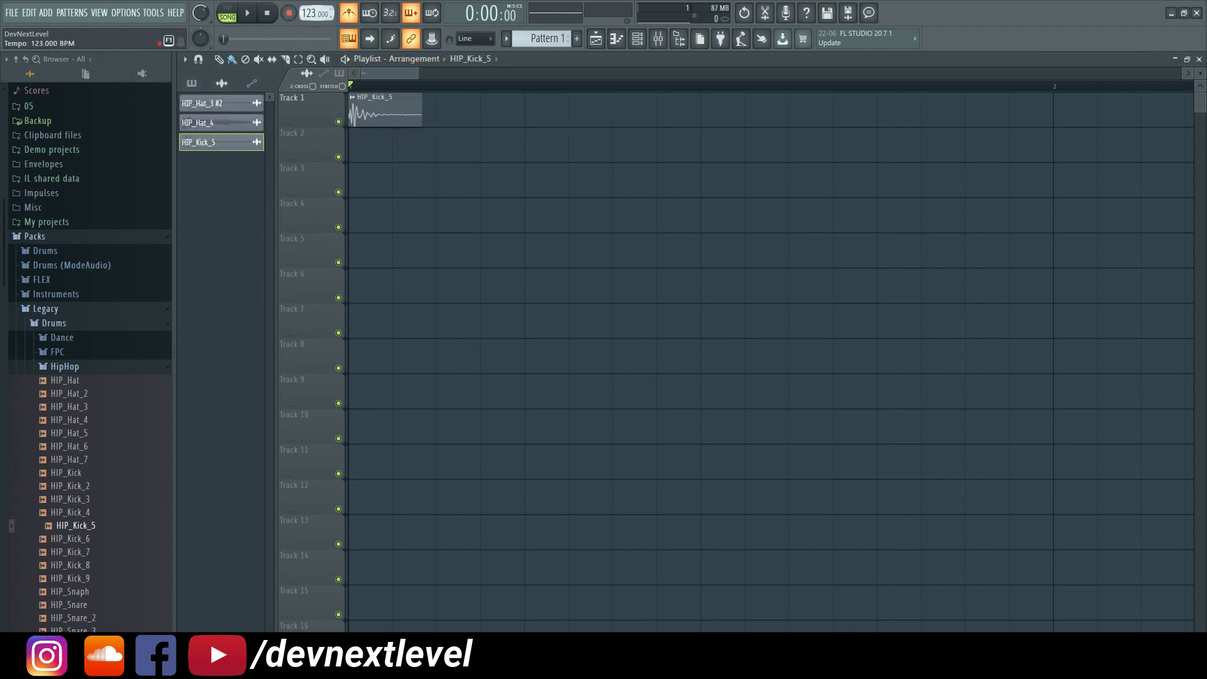
{"action": "scroll", "coordinate": [425, 87], "scroll_direction": "down", "scroll_amount": 5}
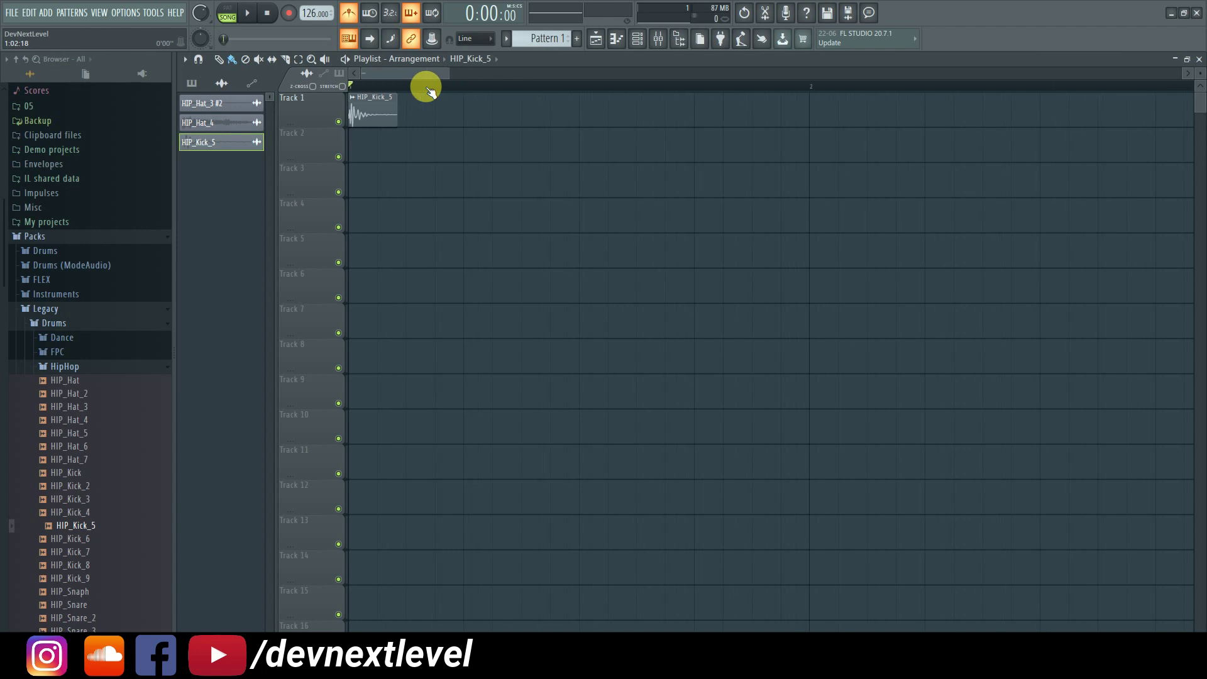
Copy the kick clip onto steps 4, 7 and 11 of bar 1 on Track 1, and select bar 1 for looping.
{"action": "left_click_drag", "start_coordinate": [364, 116], "coordinate": [411, 118], "text": "shift"}
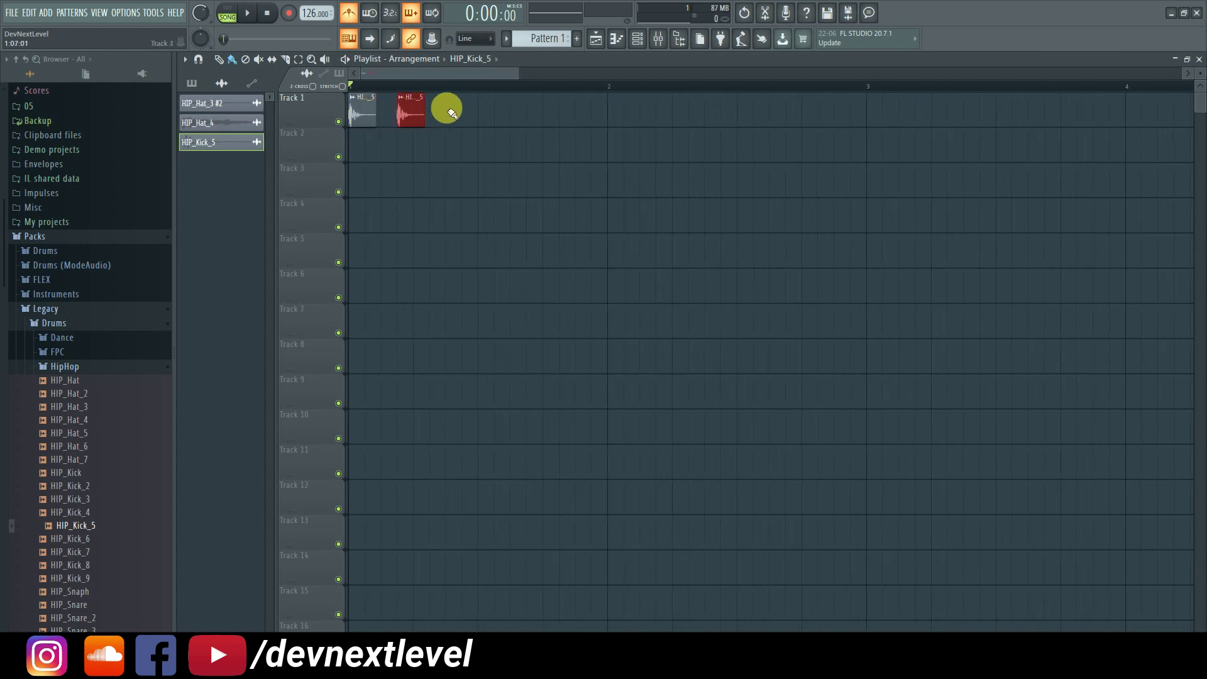
{"action": "left_click", "coordinate": [447, 109]}
{"action": "left_click", "coordinate": [513, 112]}
{"action": "left_click_drag", "start_coordinate": [613, 88], "coordinate": [350, 88]}
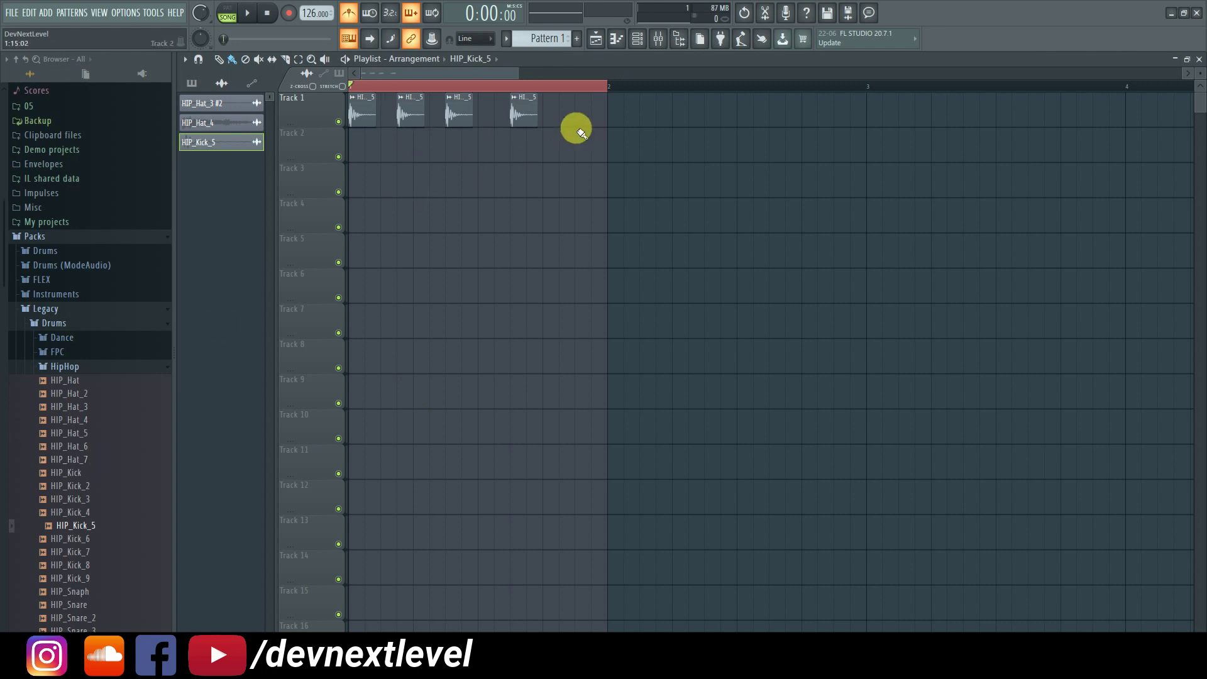
Add HIP_Snare_5 clips on beats 2 and 4 of bar 1 on Track 2, and play the loop.
{"action": "scroll", "coordinate": [89, 566], "scroll_direction": "down", "scroll_amount": 5}
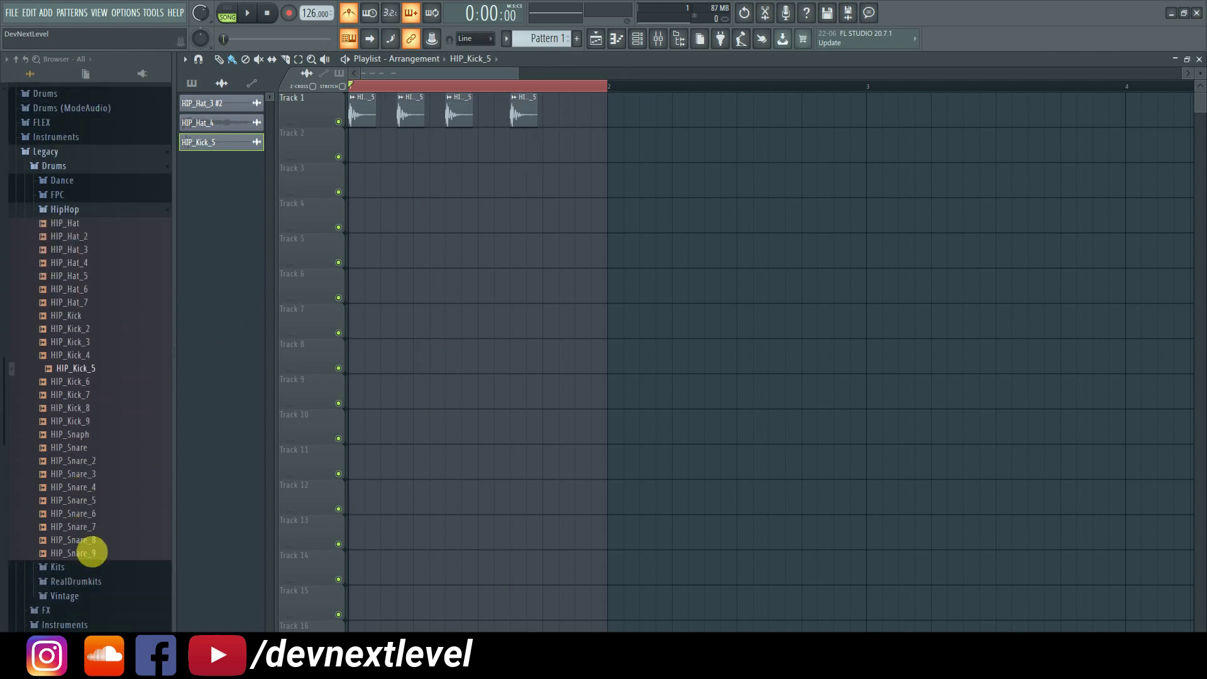
{"action": "left_click_drag", "start_coordinate": [82, 499], "coordinate": [410, 155]}
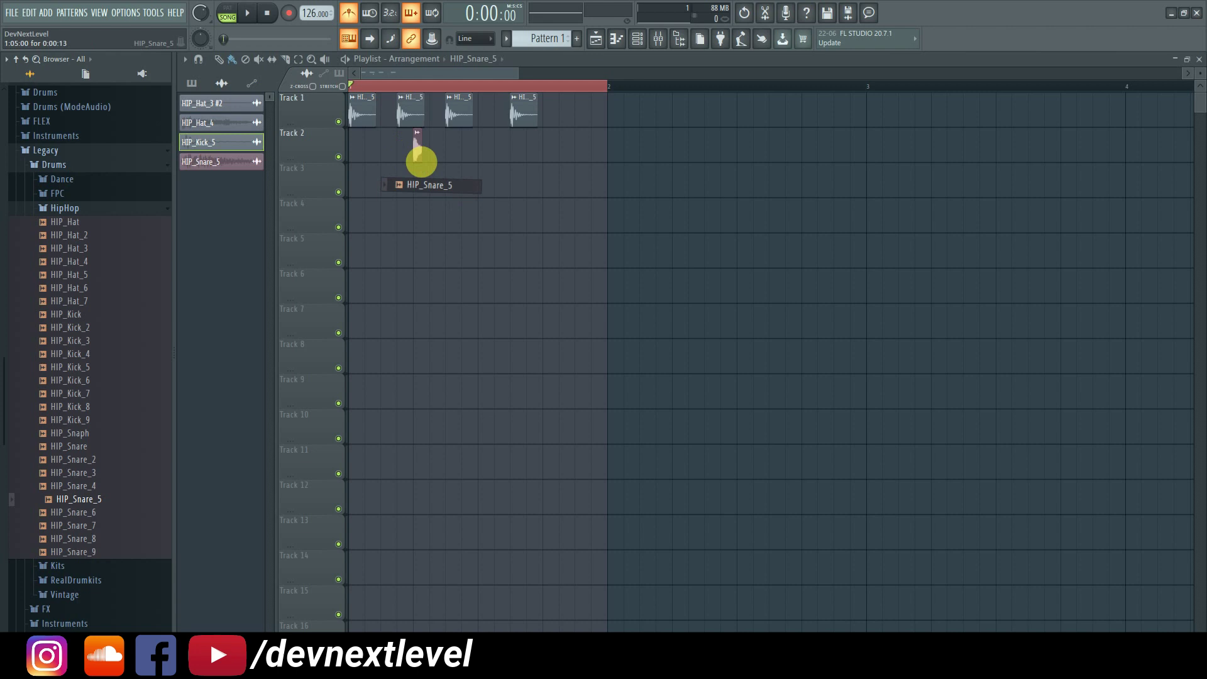
{"action": "key", "text": "space"}
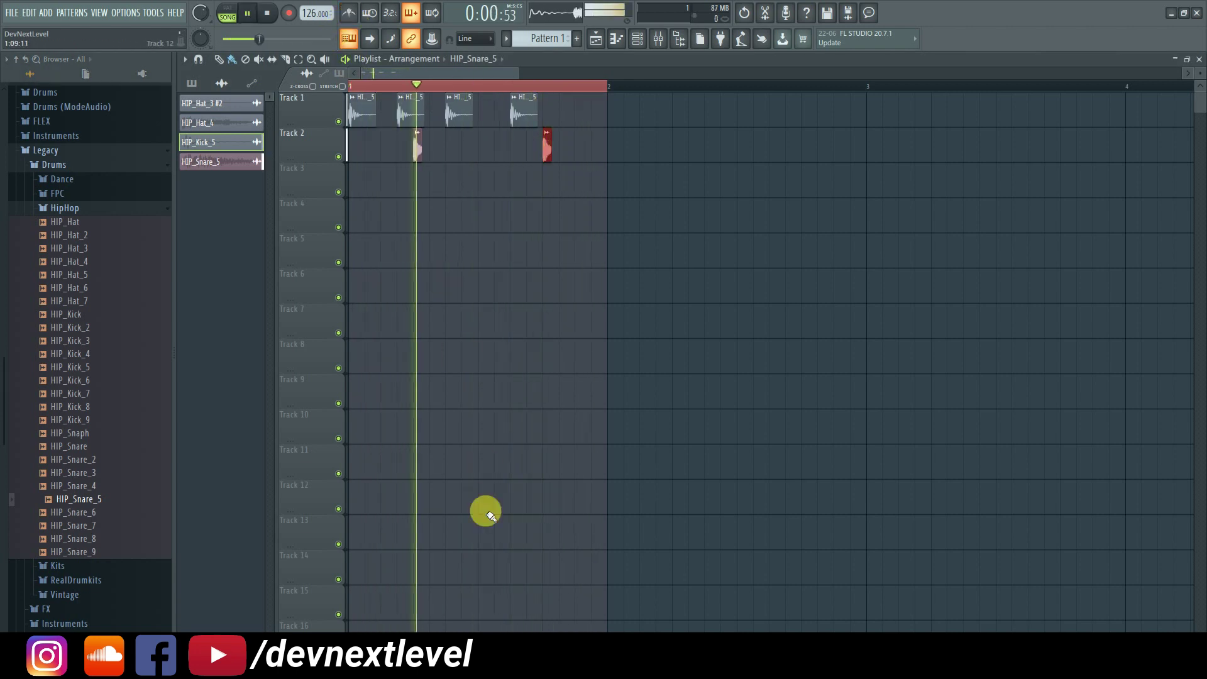
{"action": "key", "text": "space"}
{"action": "scroll", "coordinate": [374, 85], "scroll_direction": "up", "scroll_amount": 3}
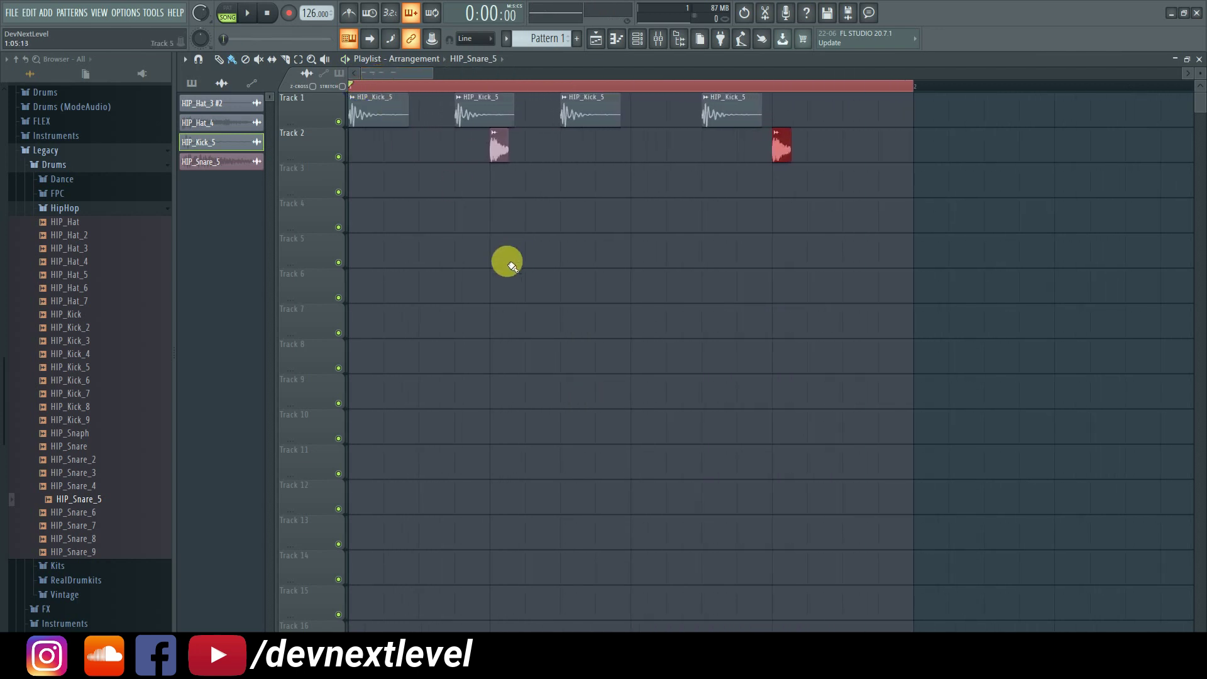
{"action": "left_click", "coordinate": [629, 329], "text": "ctrl"}
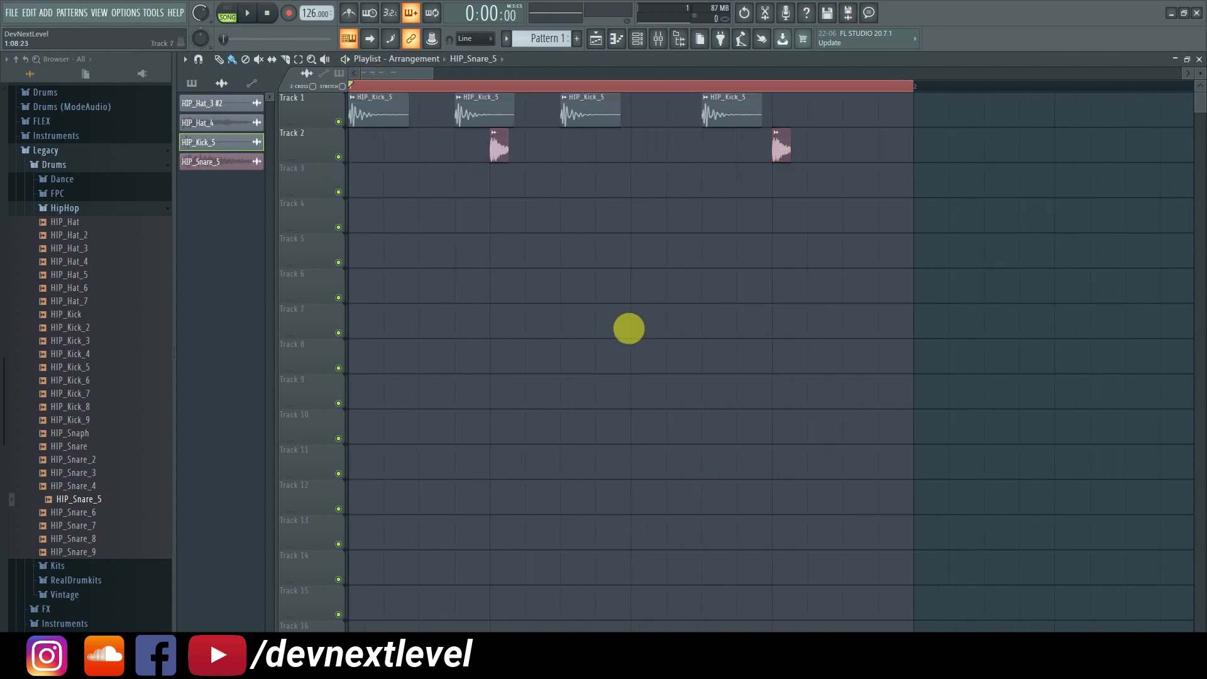
Try a HIP_Hat_3 clip on all 16 steps of bar 1 on Track 3, and clear the clips after playback.
{"action": "mouse_move", "coordinate": [79, 249]}
{"action": "left_mouse_down"}
{"action": "mouse_move", "coordinate": [350, 178]}
{"action": "mouse_move", "coordinate": [652, 199]}
{"action": "mouse_move", "coordinate": [853, 191]}
{"action": "mouse_move", "coordinate": [837, 217]}
{"action": "left_mouse_up"}
{"action": "key", "text": "space"}
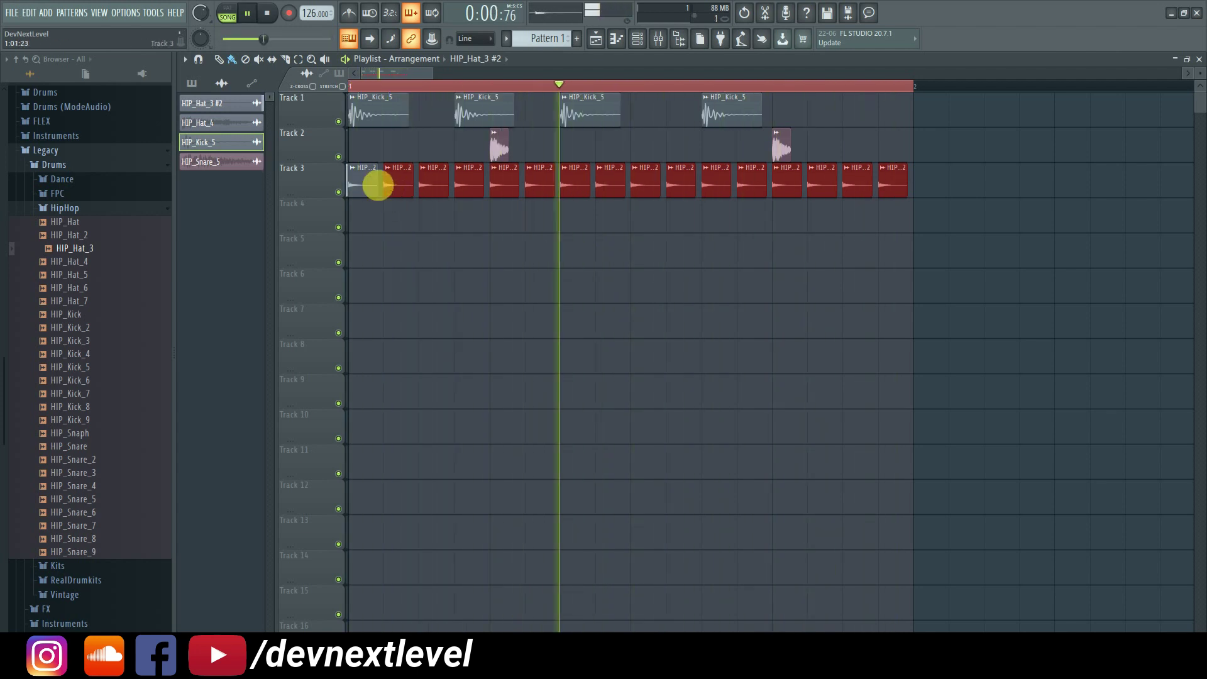
{"action": "key", "text": "space"}
{"action": "mouse_move", "coordinate": [377, 189]}
{"action": "left_mouse_down"}
{"action": "mouse_move", "coordinate": [614, 180]}
{"action": "mouse_move", "coordinate": [885, 194]}
{"action": "left_mouse_up"}
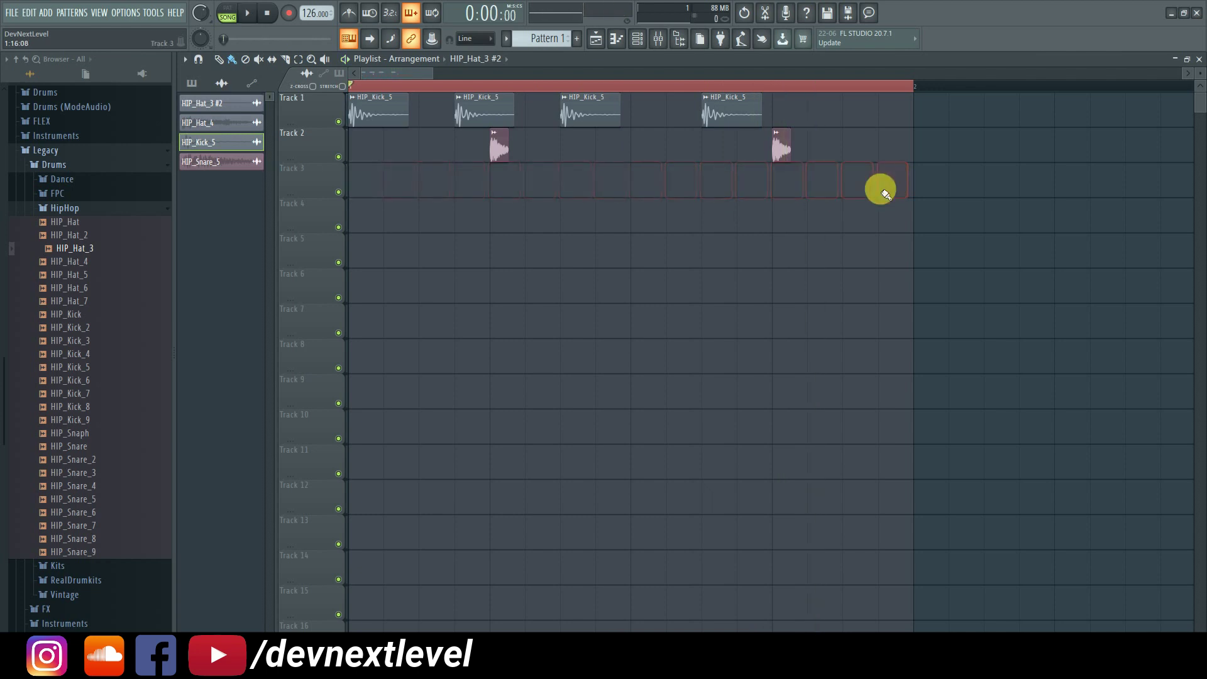
Place HIP_Hat_3 clips on steps 3, 4, 7 and 8 of bar 1 on Track 3, and play the loop.
{"action": "key", "text": "space"}
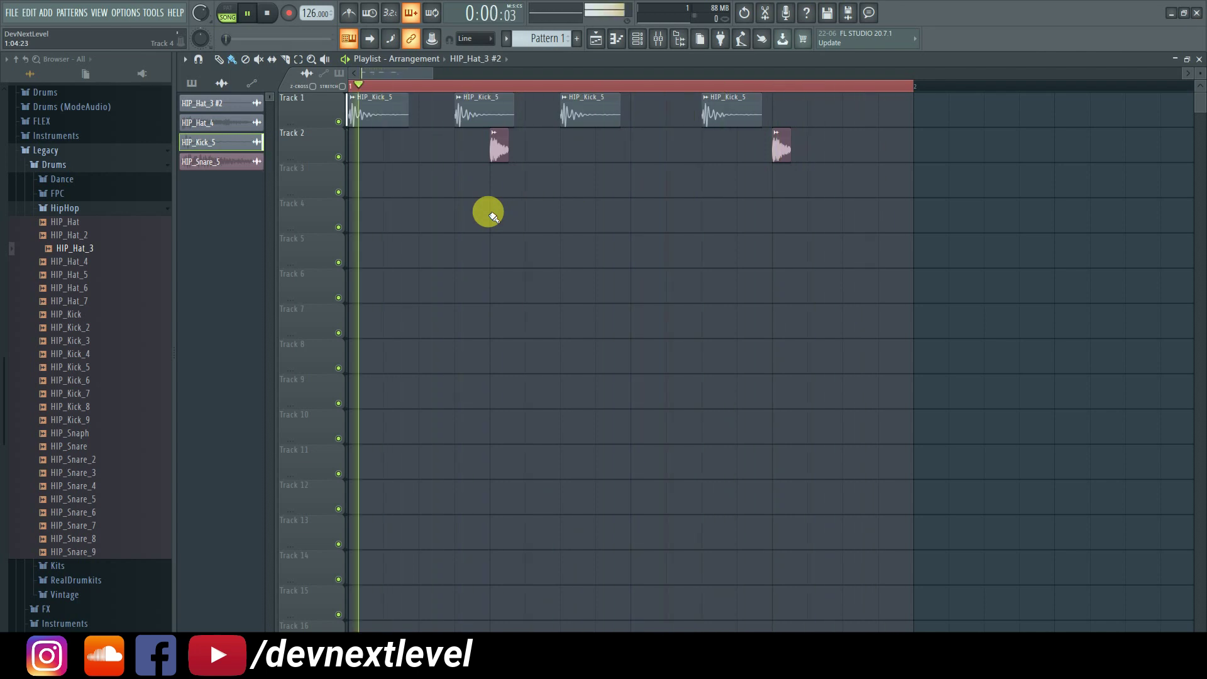
{"action": "key", "text": "space"}
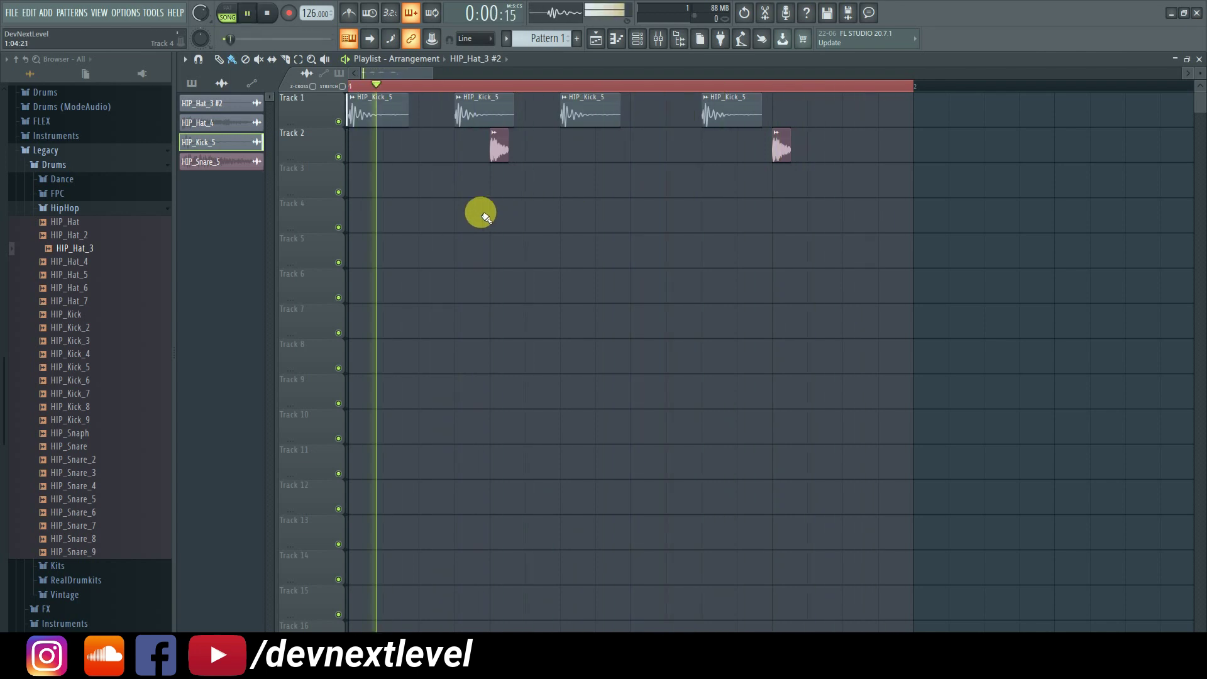
{"action": "left_click_drag", "start_coordinate": [433, 187], "coordinate": [458, 188]}
{"action": "key", "text": "space"}
{"action": "key", "text": "space"}
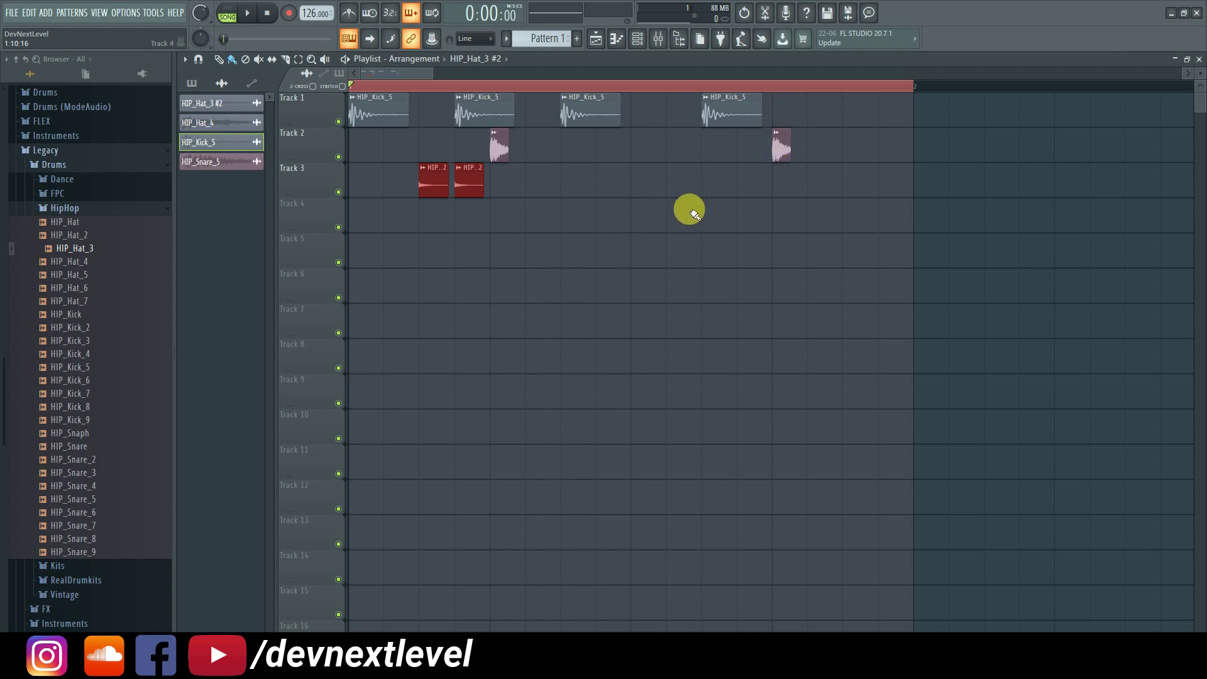
{"action": "left_click_drag", "start_coordinate": [570, 181], "coordinate": [599, 181]}
{"action": "key", "text": "space"}
{"action": "key", "text": "space"}
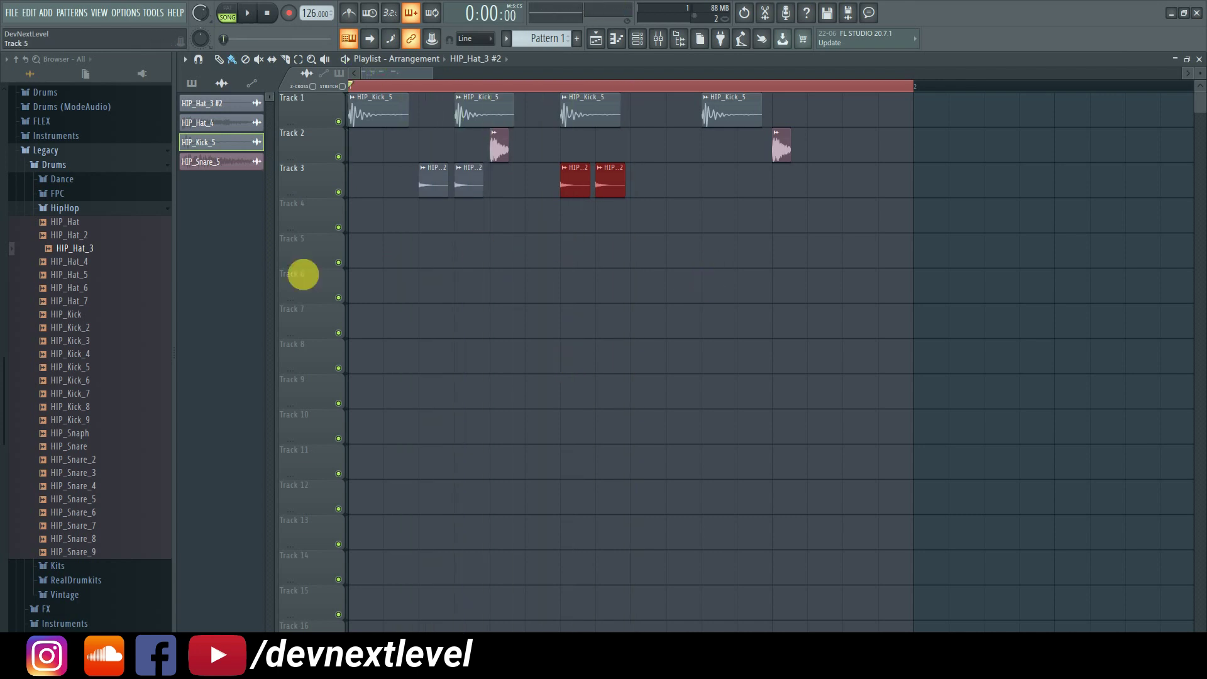
Set the main snap to 1/3 beat, and place six evenly spaced HIP_Hat_3 clips across beats 3 and 4 on Track 3.
{"action": "left_click", "coordinate": [630, 86]}
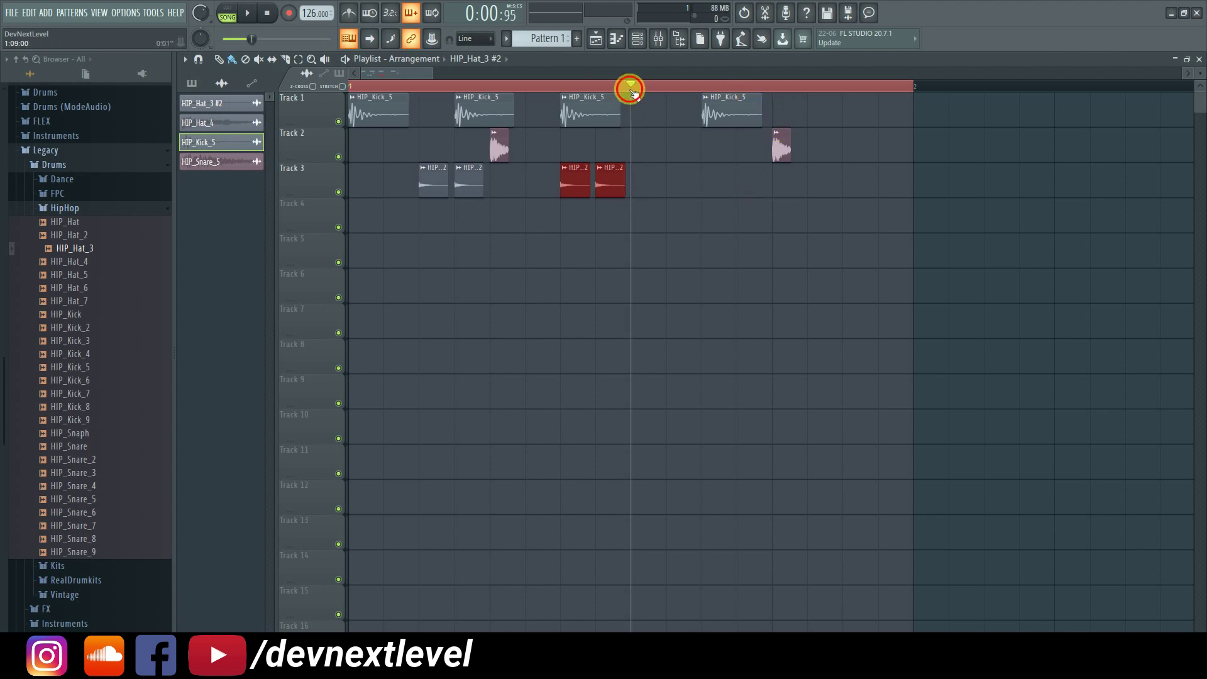
{"action": "left_click_drag", "start_coordinate": [641, 92], "coordinate": [771, 86]}
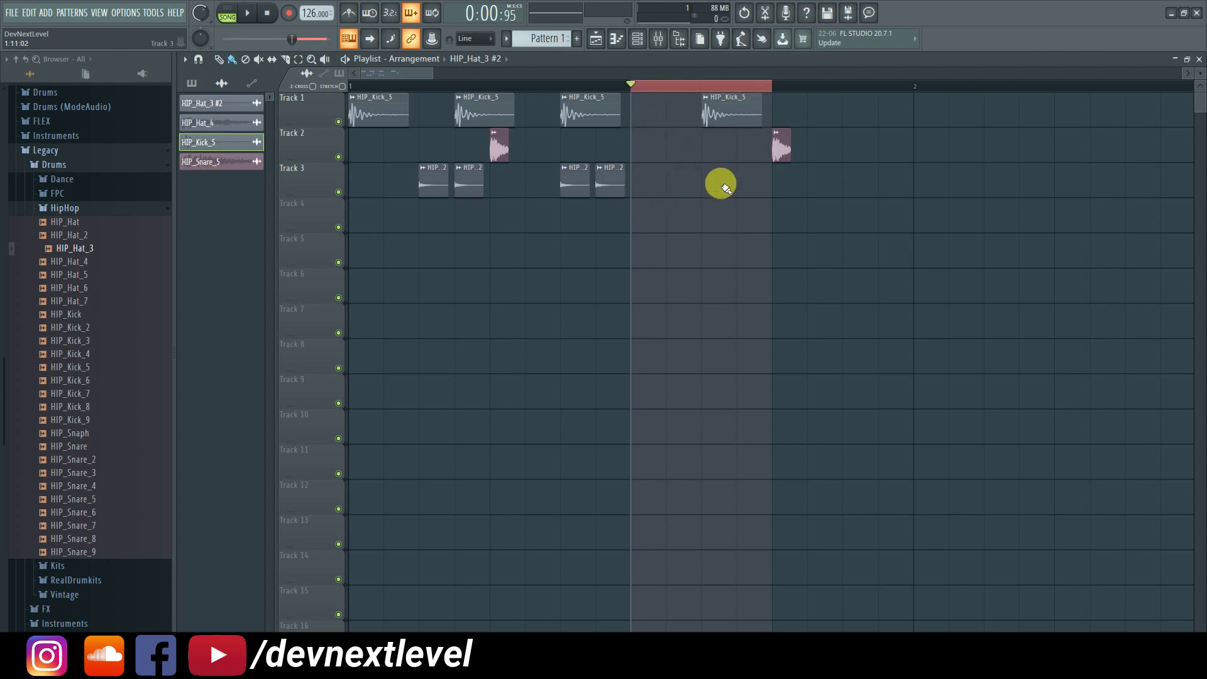
{"action": "left_click", "coordinate": [487, 40]}
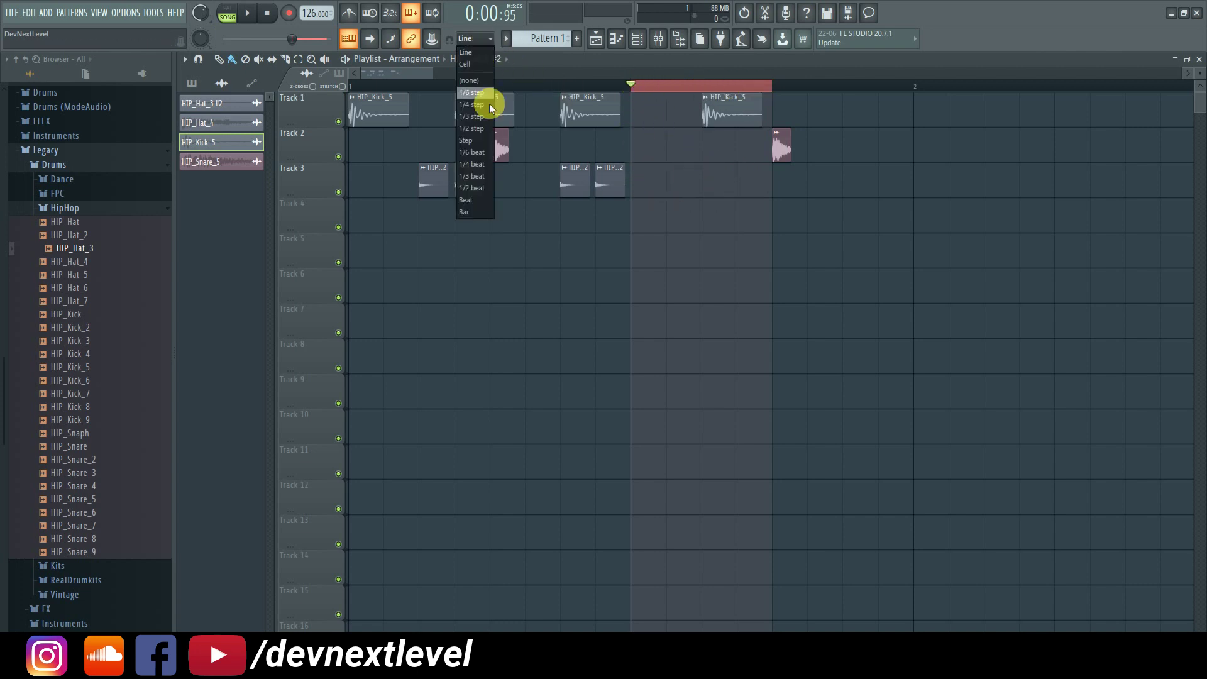
{"action": "left_click", "coordinate": [468, 179]}
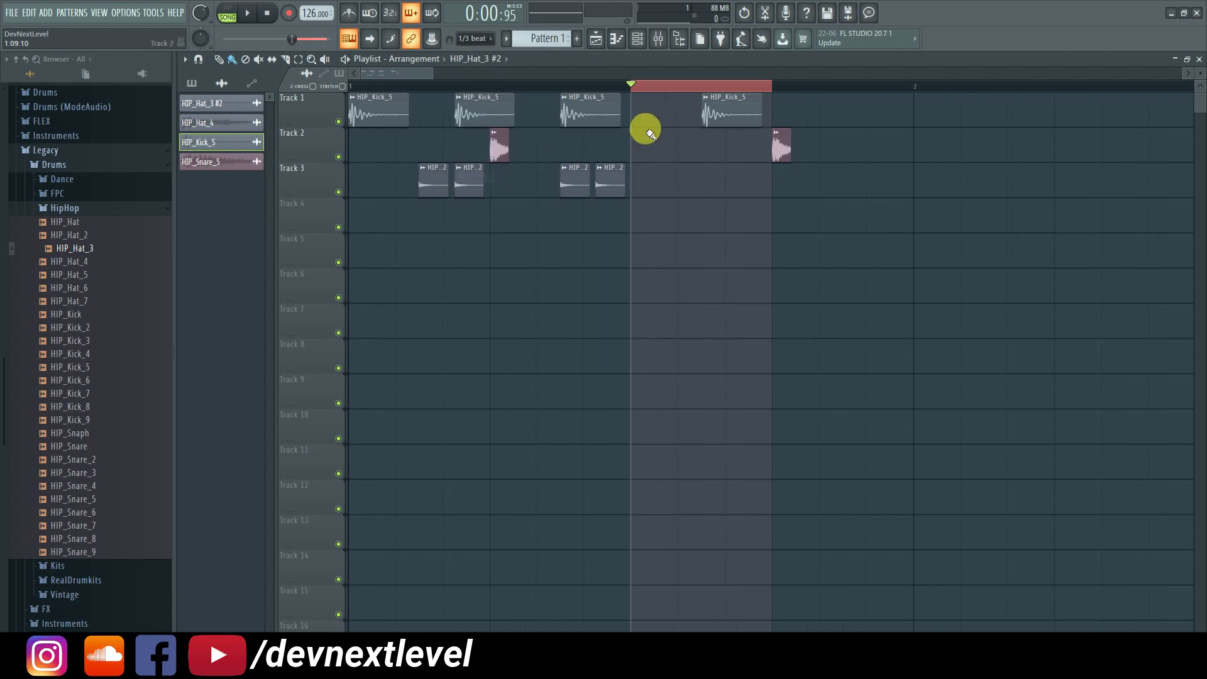
{"action": "mouse_move", "coordinate": [641, 181]}
{"action": "left_mouse_down"}
{"action": "mouse_move", "coordinate": [734, 195]}
{"action": "mouse_move", "coordinate": [879, 181]}
{"action": "left_mouse_up"}
Set the main snap back to Line, and play bar 1 as a loop.
{"action": "left_click", "coordinate": [479, 39]}
{"action": "left_click", "coordinate": [477, 54]}
{"action": "left_click", "coordinate": [626, 282]}
{"action": "left_click", "coordinate": [360, 85]}
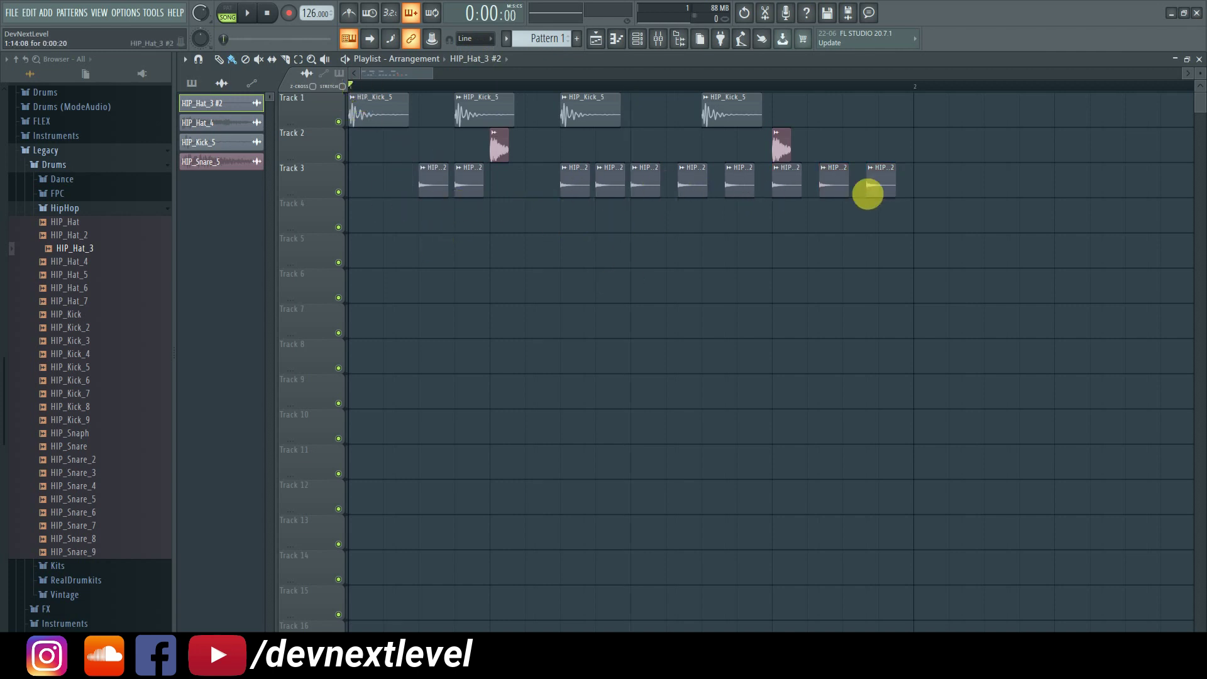
{"action": "key", "text": "space"}
{"action": "key", "text": "space"}
{"action": "key", "text": "ctrl+a"}
{"action": "left_click", "coordinate": [974, 244]}
{"action": "key", "text": "space"}
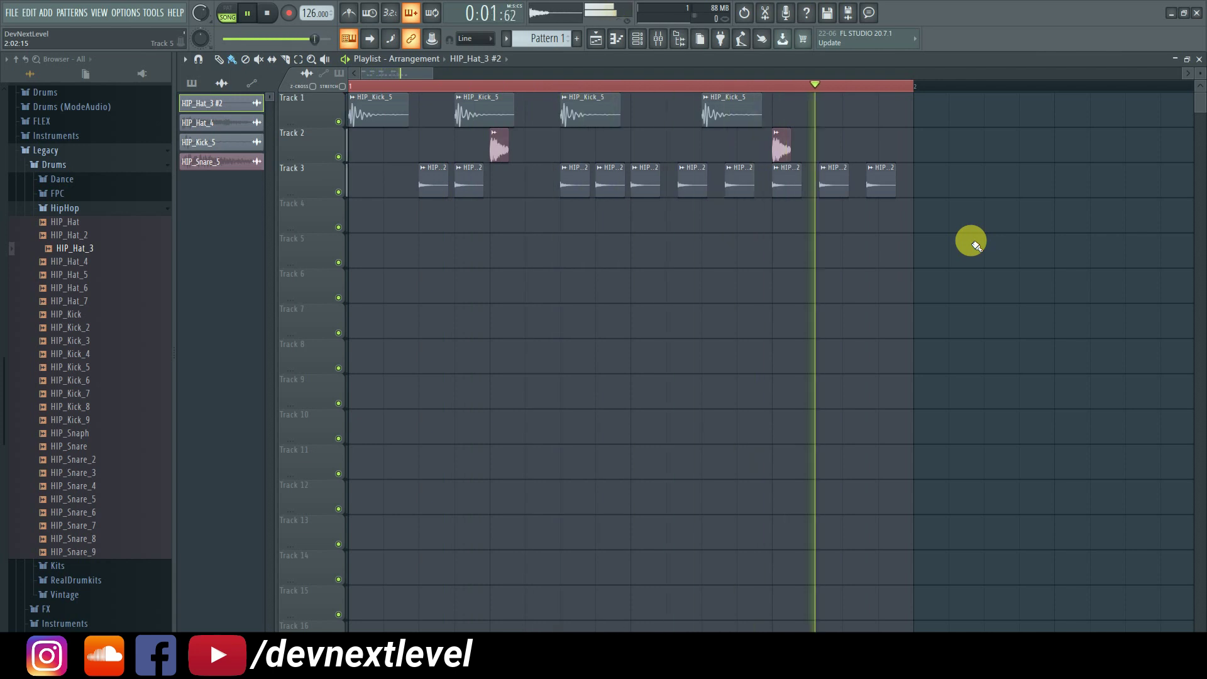
{"action": "key", "text": "space"}
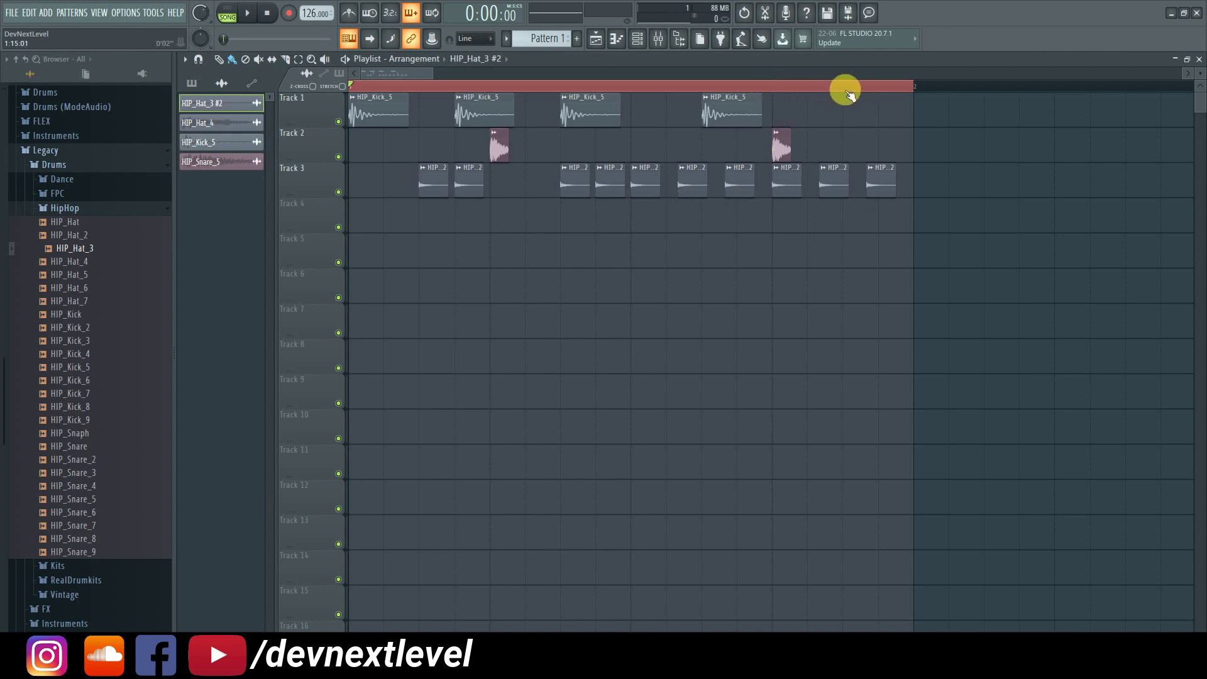
Replace the last two triplet hi-hats in beat 4 on Track 3 with HIP_Hat_3 clips on steps 15 and 16.
{"action": "scroll", "coordinate": [846, 89], "scroll_direction": "up", "scroll_amount": 3}
{"action": "left_click", "coordinate": [688, 84]}
{"action": "key", "text": "space"}
{"action": "key", "text": "space"}
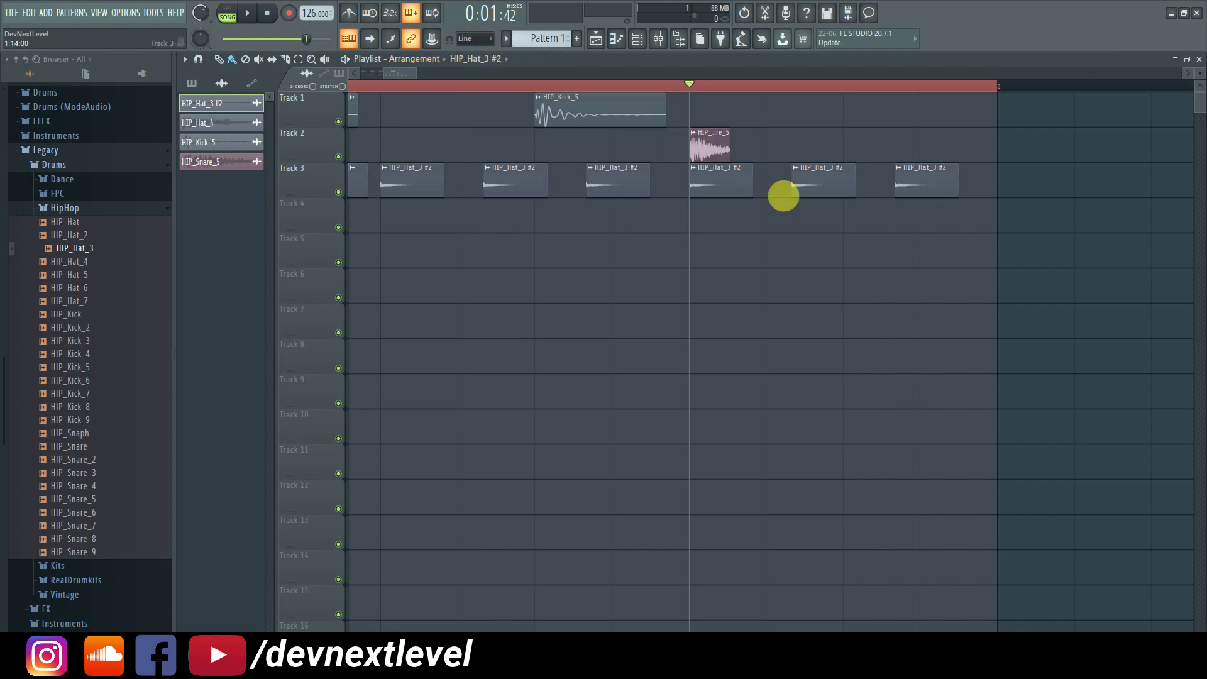
{"action": "right_click", "coordinate": [828, 184]}
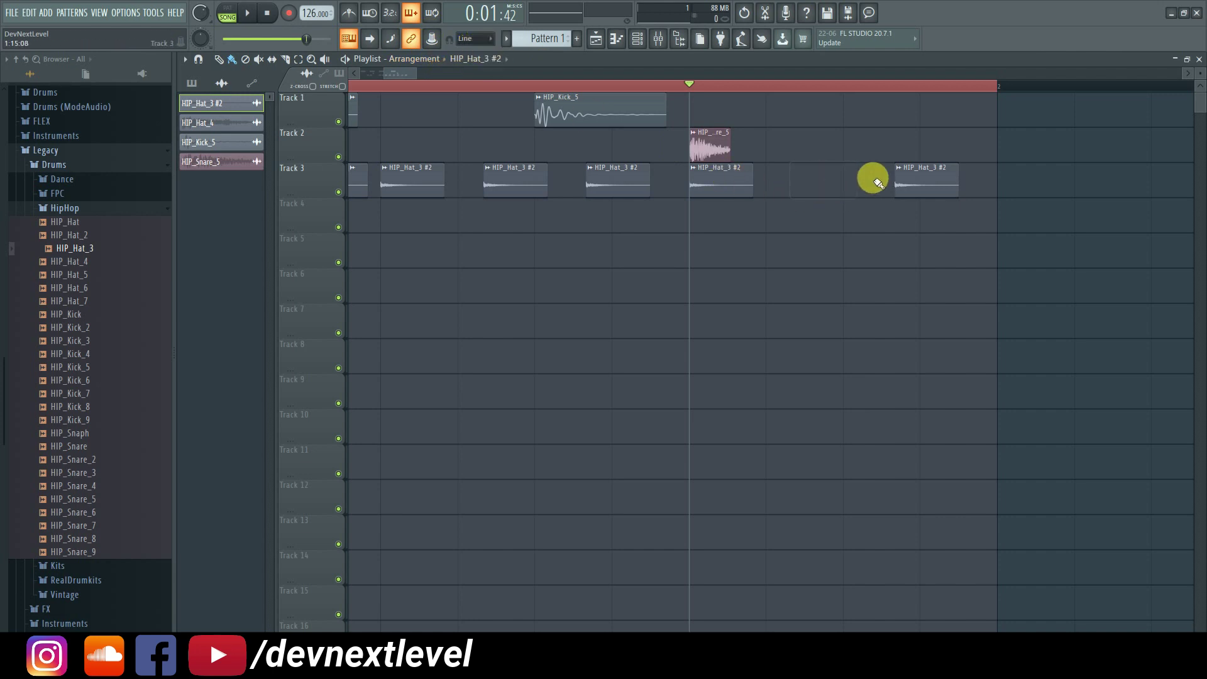
{"action": "right_click", "coordinate": [905, 182]}
{"action": "left_click", "coordinate": [852, 182]}
{"action": "left_click", "coordinate": [929, 175]}
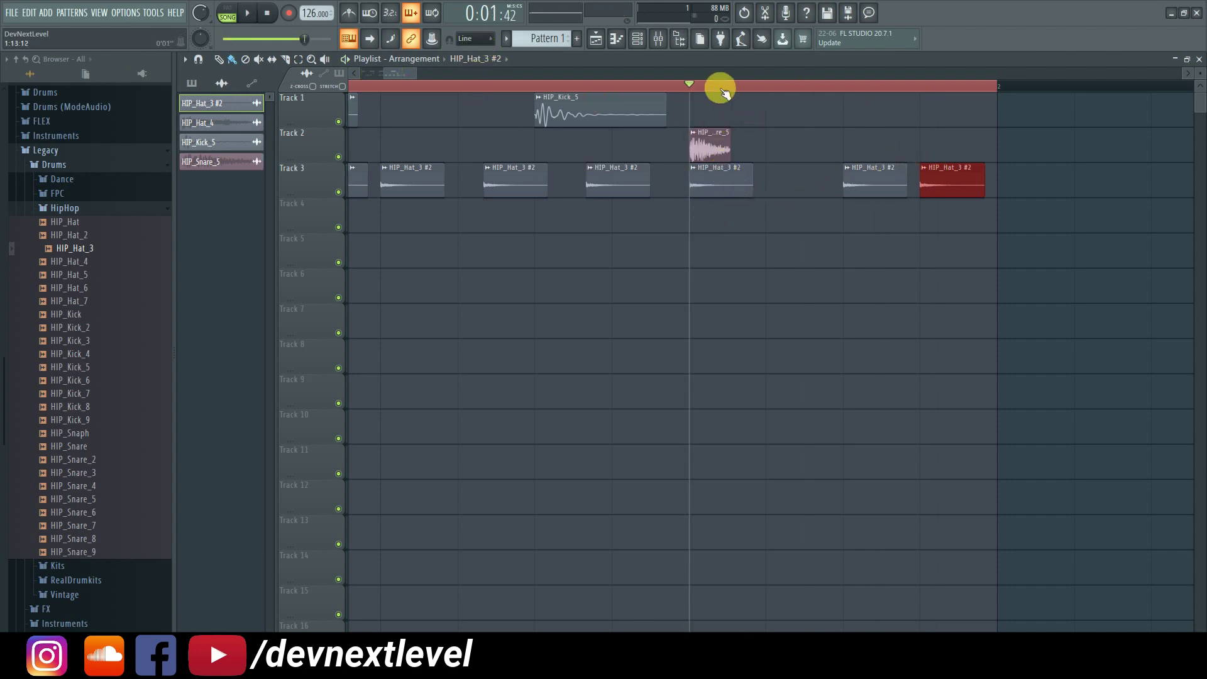
Set the main snap to 1/4 step, shorten the step 13 hi-hat to a quarter step, and fill that step with copies.
{"action": "left_click_drag", "start_coordinate": [692, 86], "coordinate": [759, 86]}
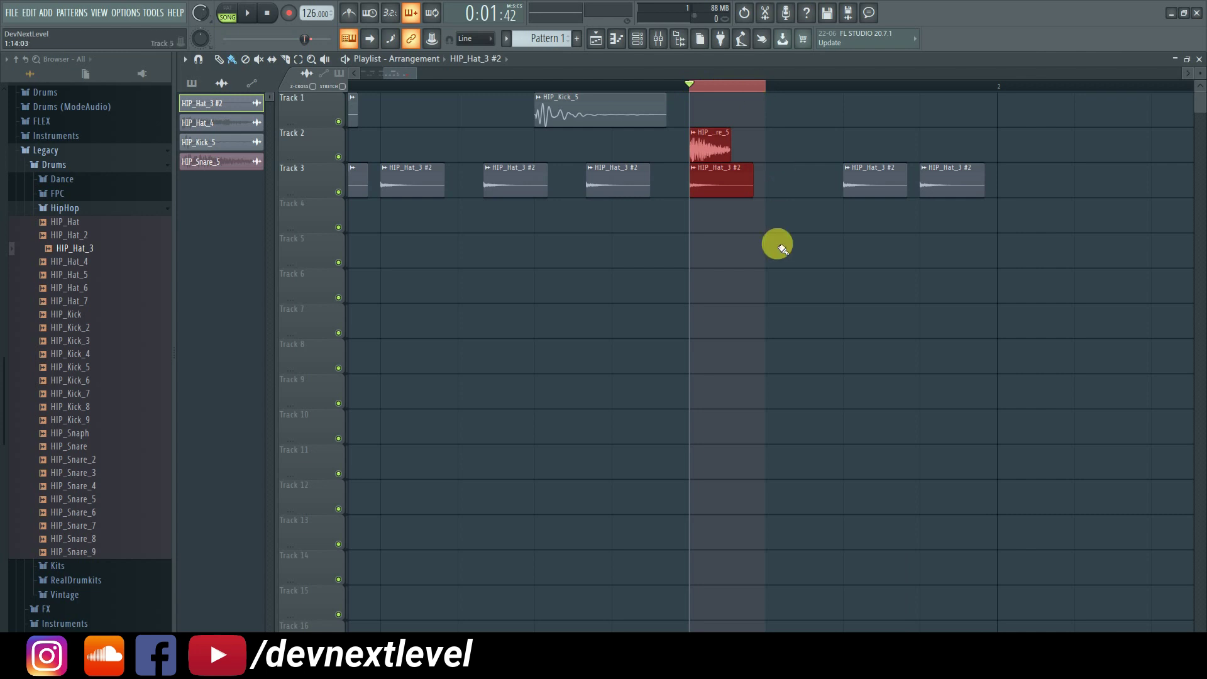
{"action": "left_click", "coordinate": [468, 38]}
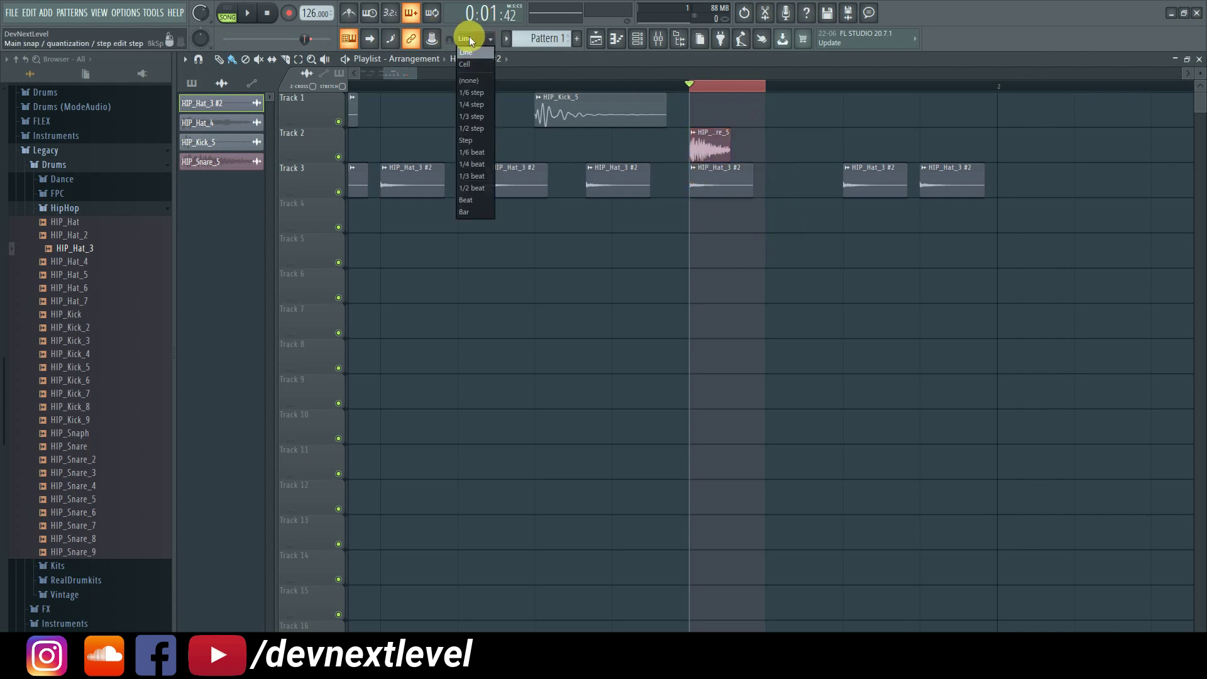
{"action": "left_click", "coordinate": [474, 104]}
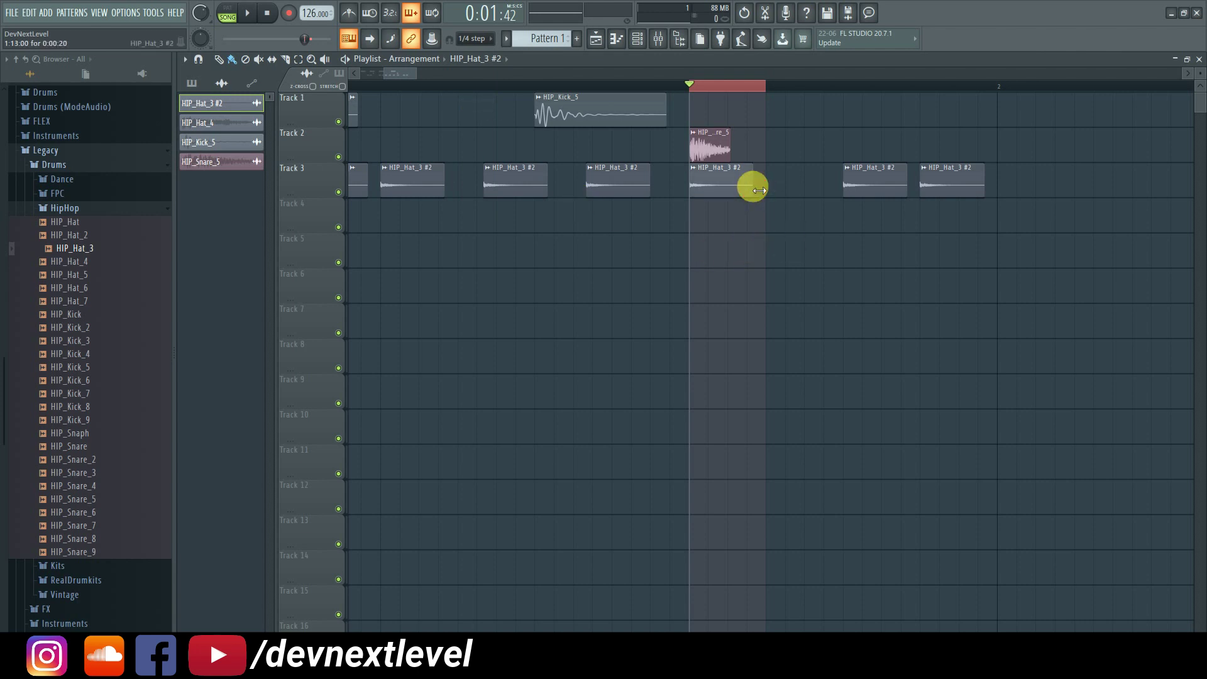
{"action": "left_click_drag", "start_coordinate": [759, 190], "coordinate": [716, 217]}
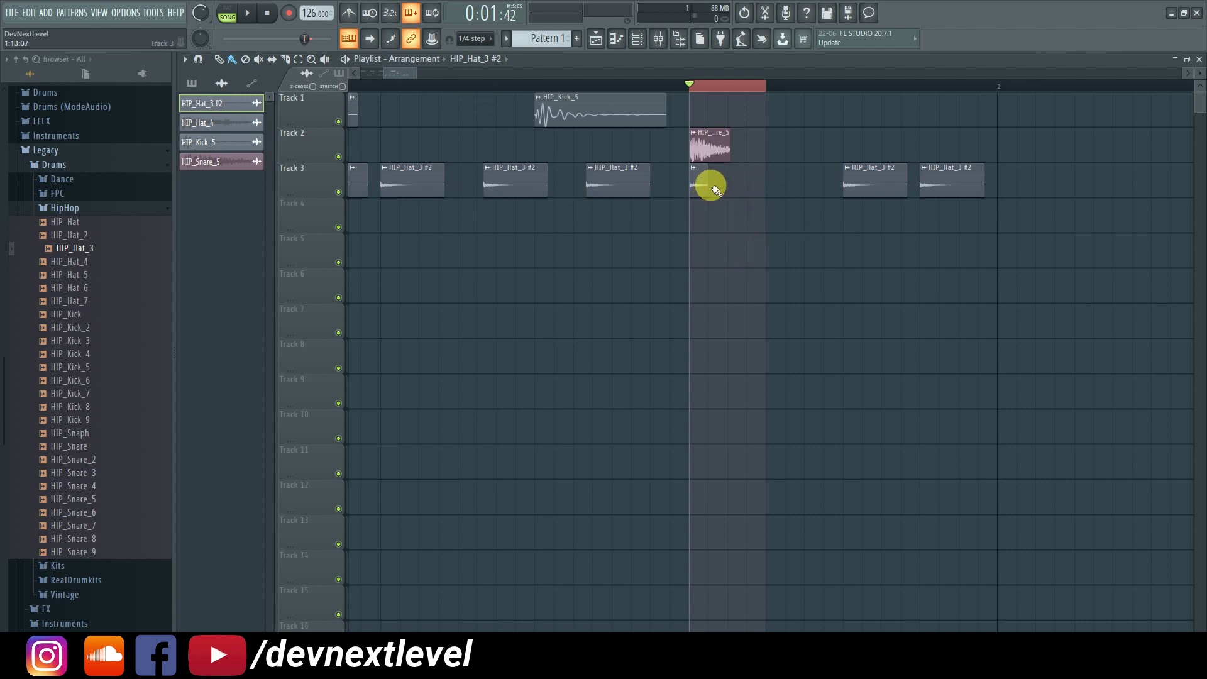
{"action": "left_click", "coordinate": [759, 184]}
Return the main snap to Line, and play the hi-hat roll from beat 4 without a time selection.
{"action": "left_click", "coordinate": [483, 40]}
{"action": "left_click", "coordinate": [476, 82]}
{"action": "double_click", "coordinate": [644, 90]}
{"action": "left_click", "coordinate": [694, 88]}
{"action": "key", "text": "space"}
{"action": "key", "text": "space"}
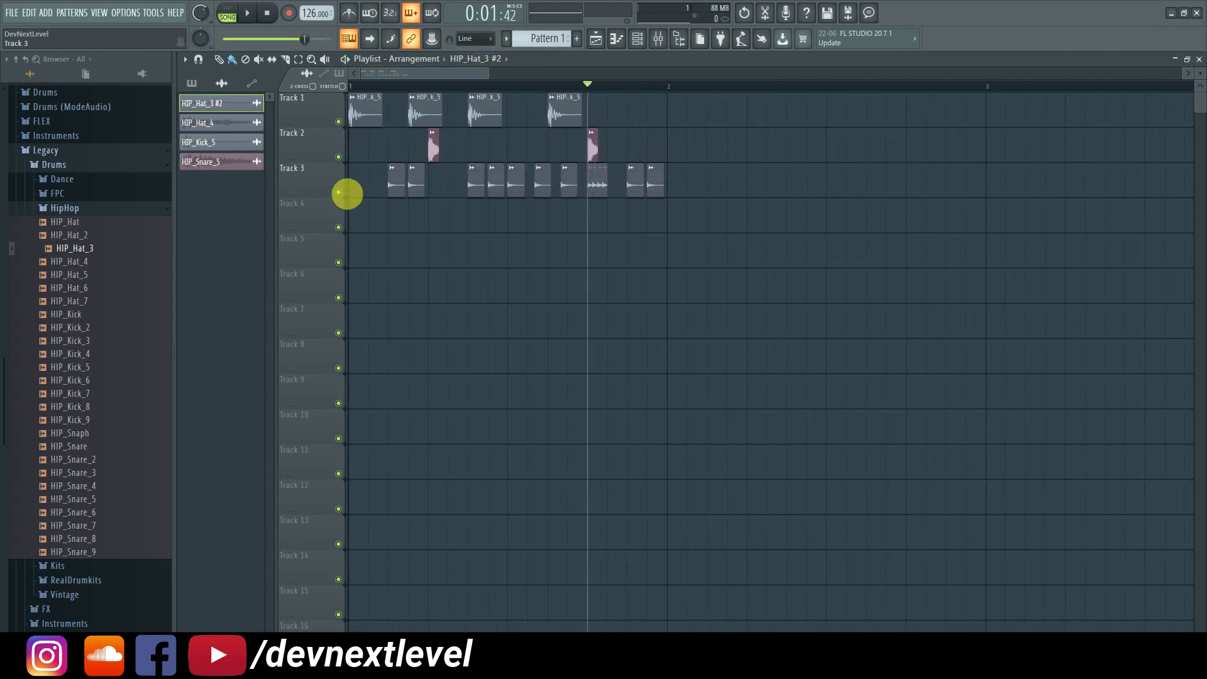
Solo Track 3, and play it from the start with the metronome on.
{"action": "right_click", "coordinate": [338, 192]}
{"action": "left_click", "coordinate": [350, 86]}
{"action": "left_click", "coordinate": [348, 12]}
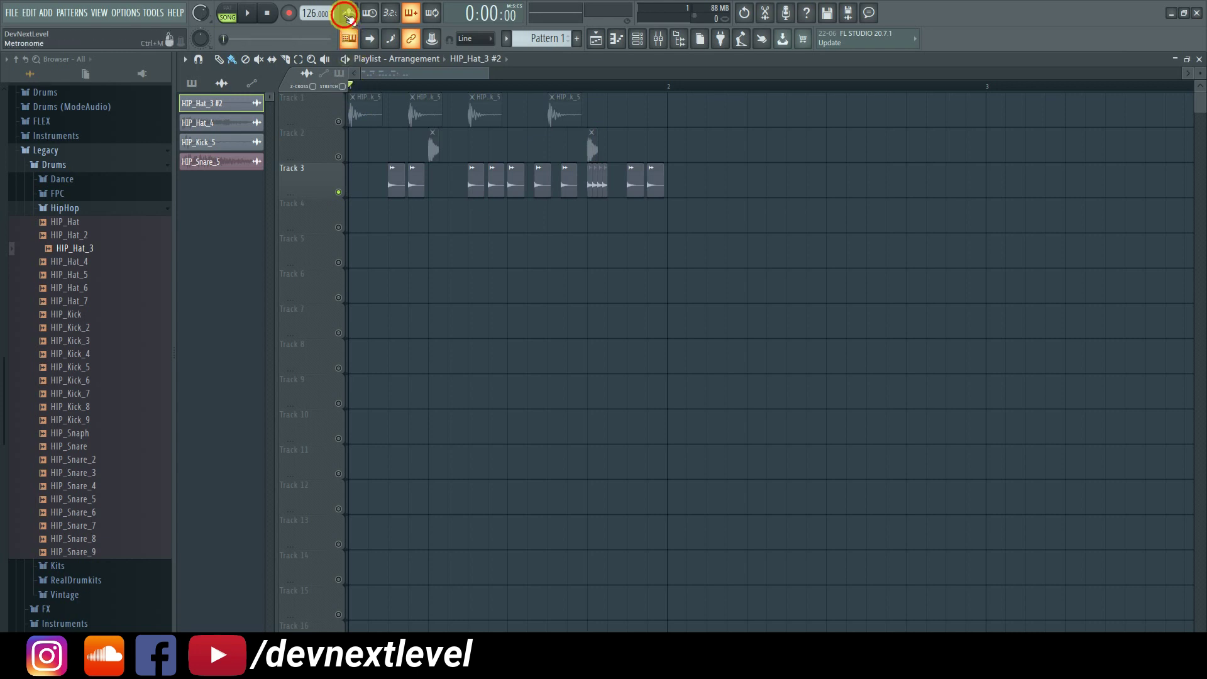
{"action": "key", "text": "space"}
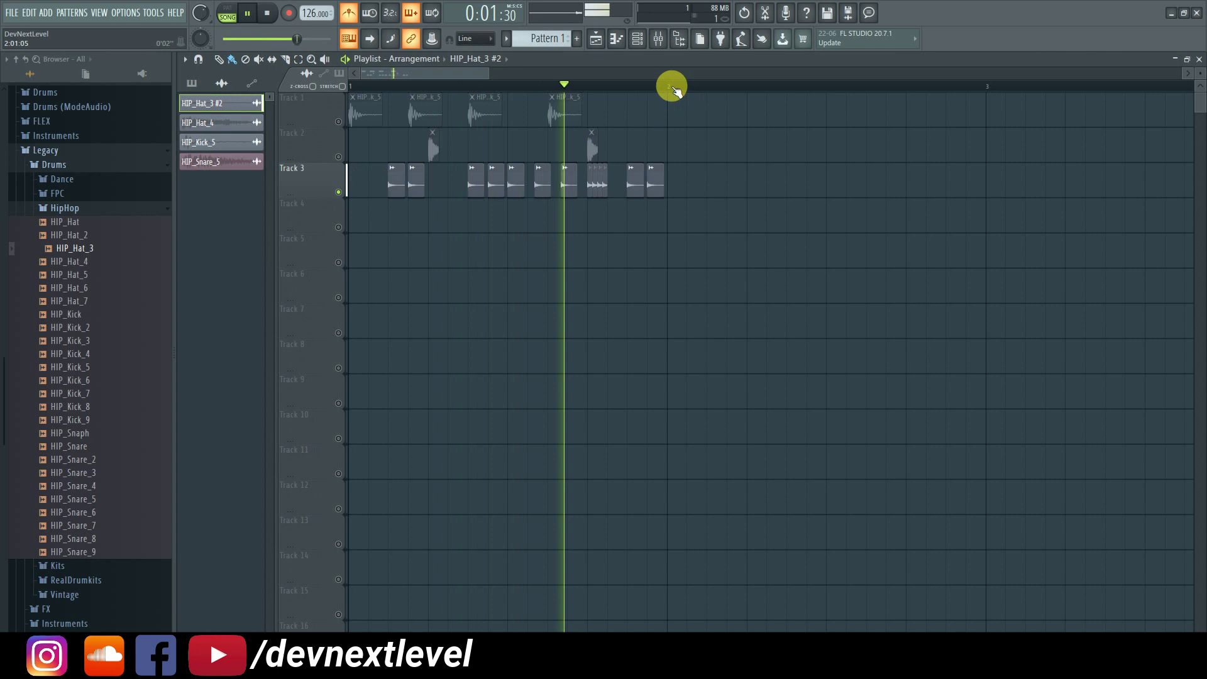
Select bar 1 as the loop range, unmute Tracks 1 and 2, and stop playback after listening to the full beat.
{"action": "left_click_drag", "start_coordinate": [671, 83], "coordinate": [69, 86]}
{"action": "left_click", "coordinate": [751, 161], "text": "ctrl"}
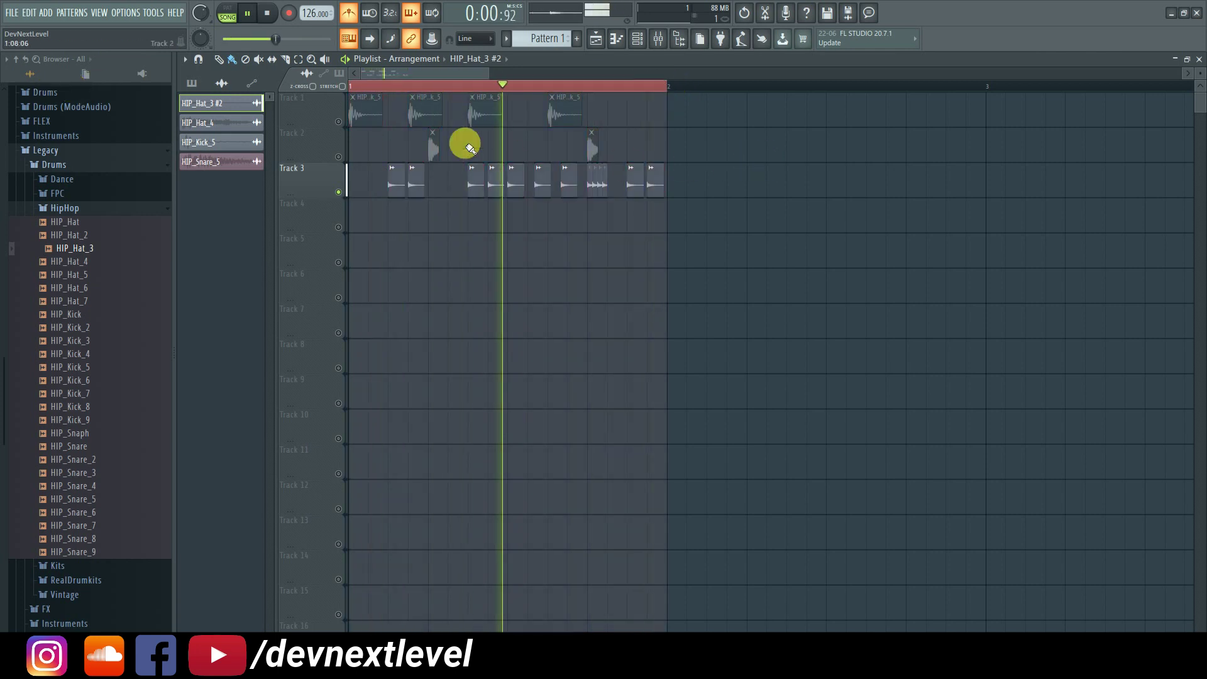
{"action": "left_click", "coordinate": [340, 124]}
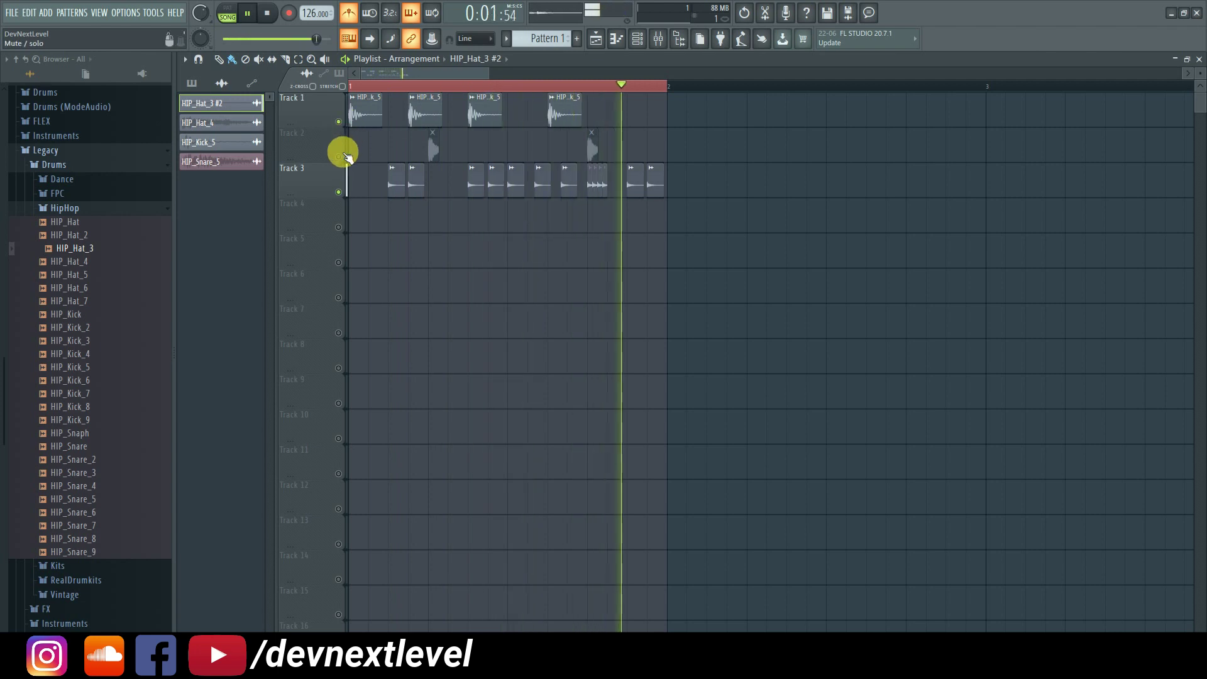
{"action": "left_click", "coordinate": [339, 156]}
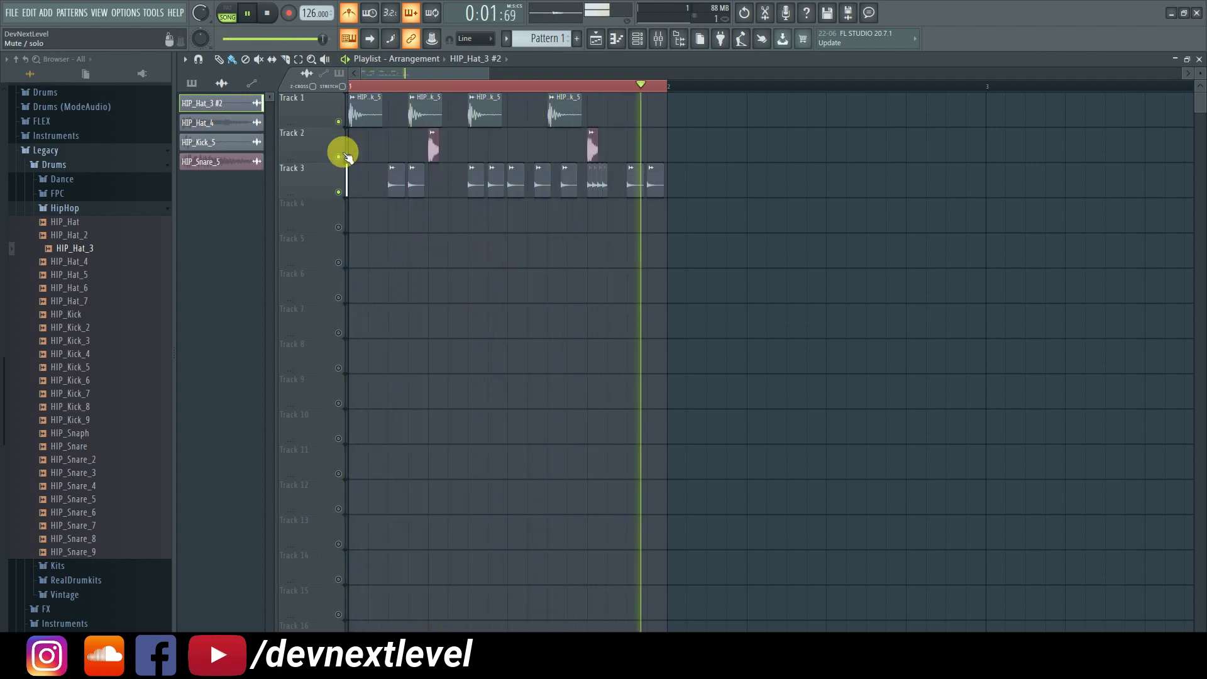
{"action": "key", "text": "space"}
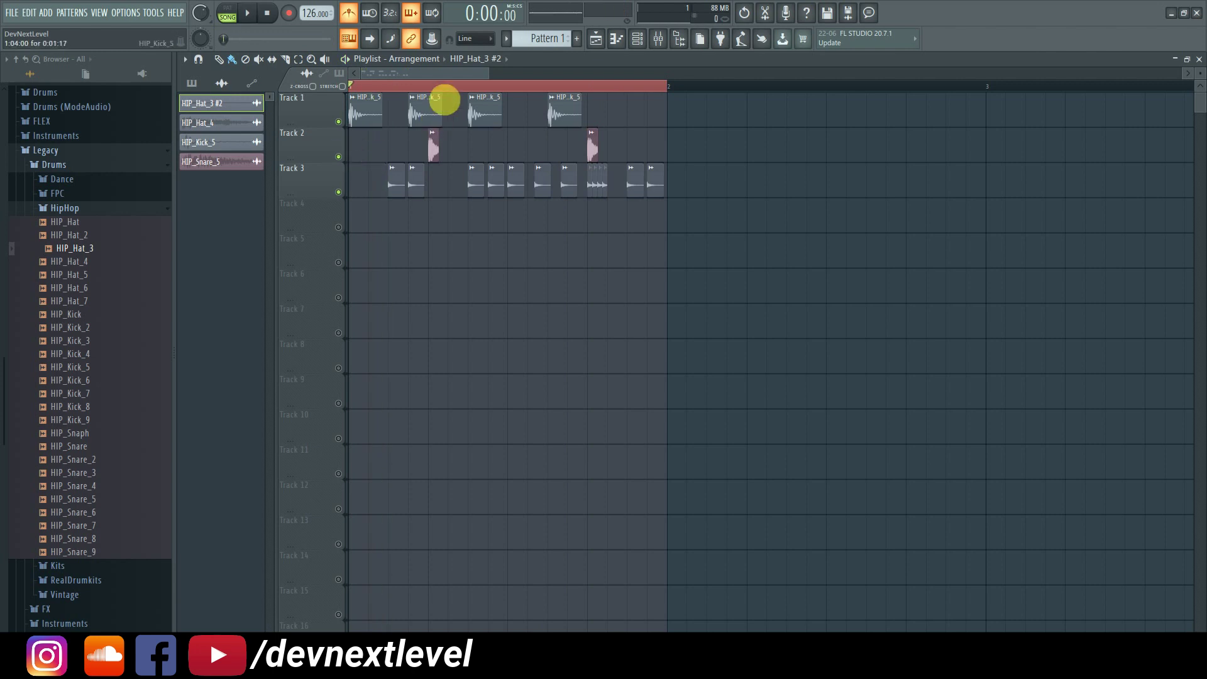
Try a row of evenly spaced HIP_Hat_3 clips across Track 5, and erase them again.
{"action": "scroll", "coordinate": [446, 88], "scroll_direction": "up", "scroll_amount": 3}
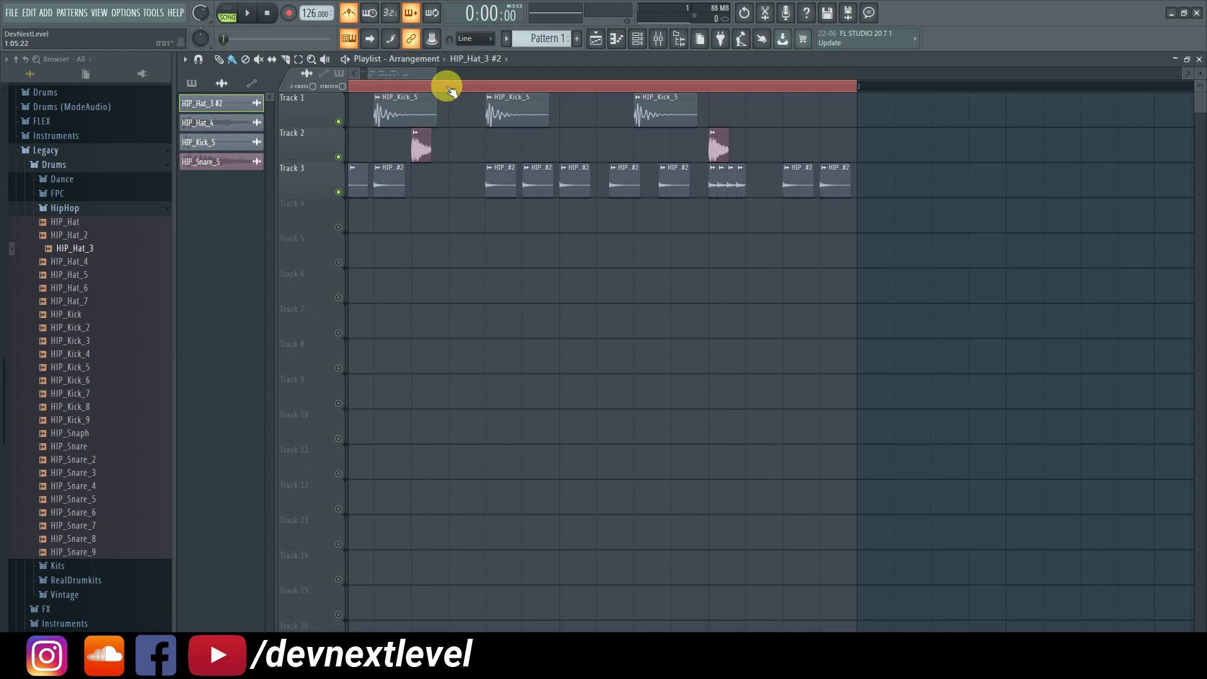
{"action": "left_click_drag", "start_coordinate": [422, 258], "coordinate": [491, 264]}
{"action": "left_click_drag", "start_coordinate": [564, 260], "coordinate": [752, 260]}
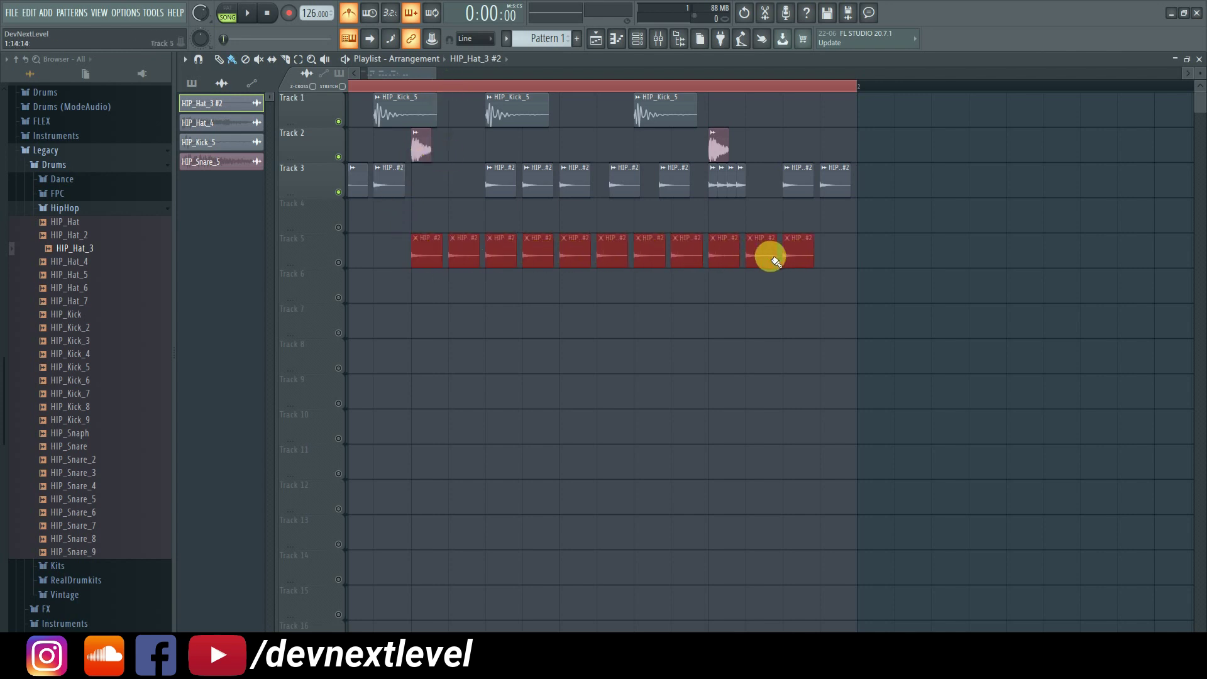
{"action": "left_click_drag", "start_coordinate": [858, 263], "coordinate": [439, 260]}
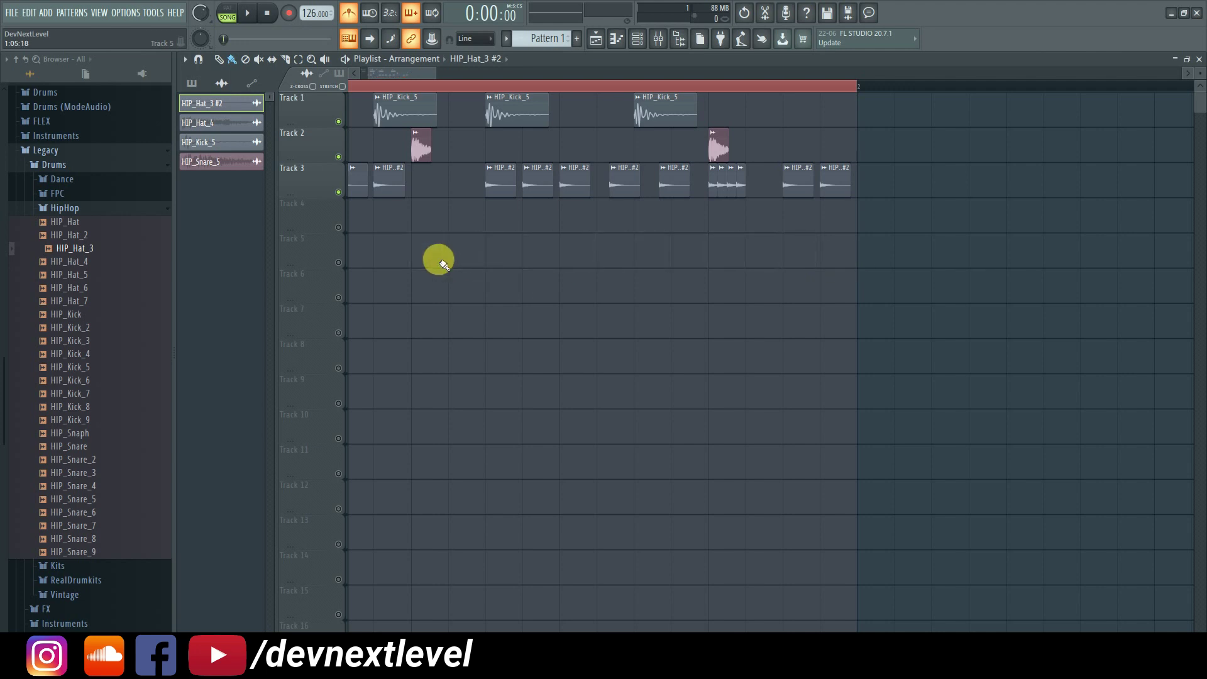
{"action": "left_click_drag", "start_coordinate": [405, 74], "coordinate": [367, 78]}
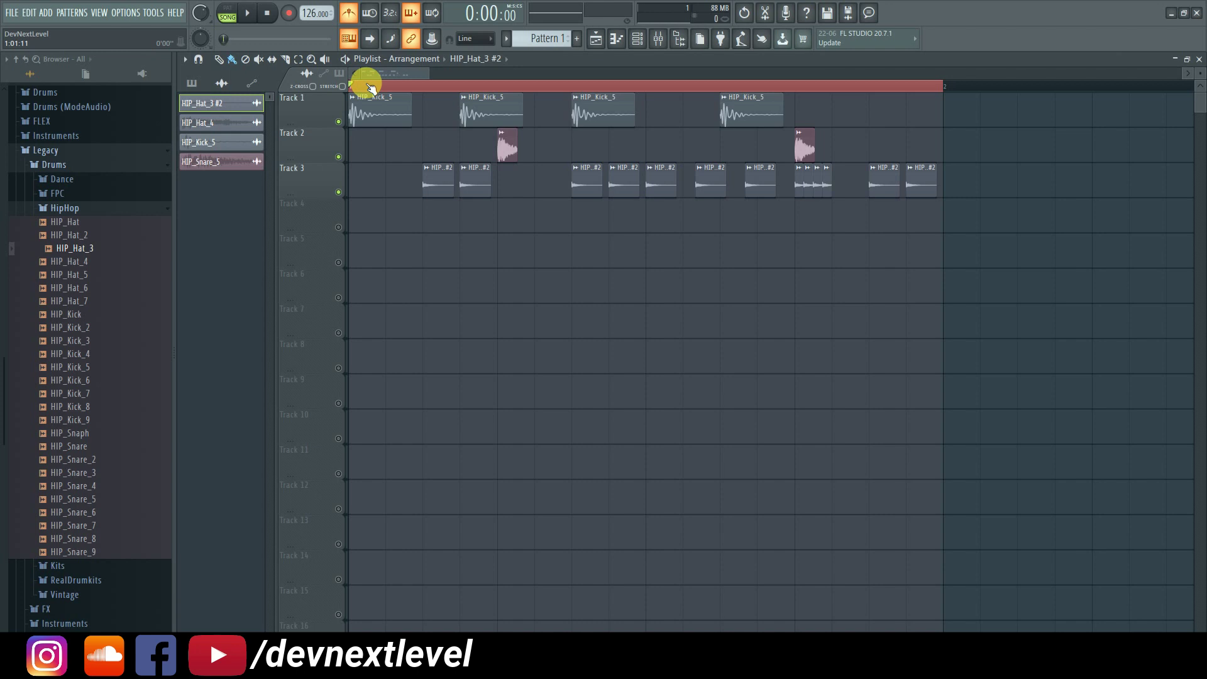
{"action": "scroll", "coordinate": [371, 86], "scroll_direction": "up", "scroll_amount": 2}
{"action": "scroll", "coordinate": [383, 85], "scroll_direction": "down", "scroll_amount": 6}
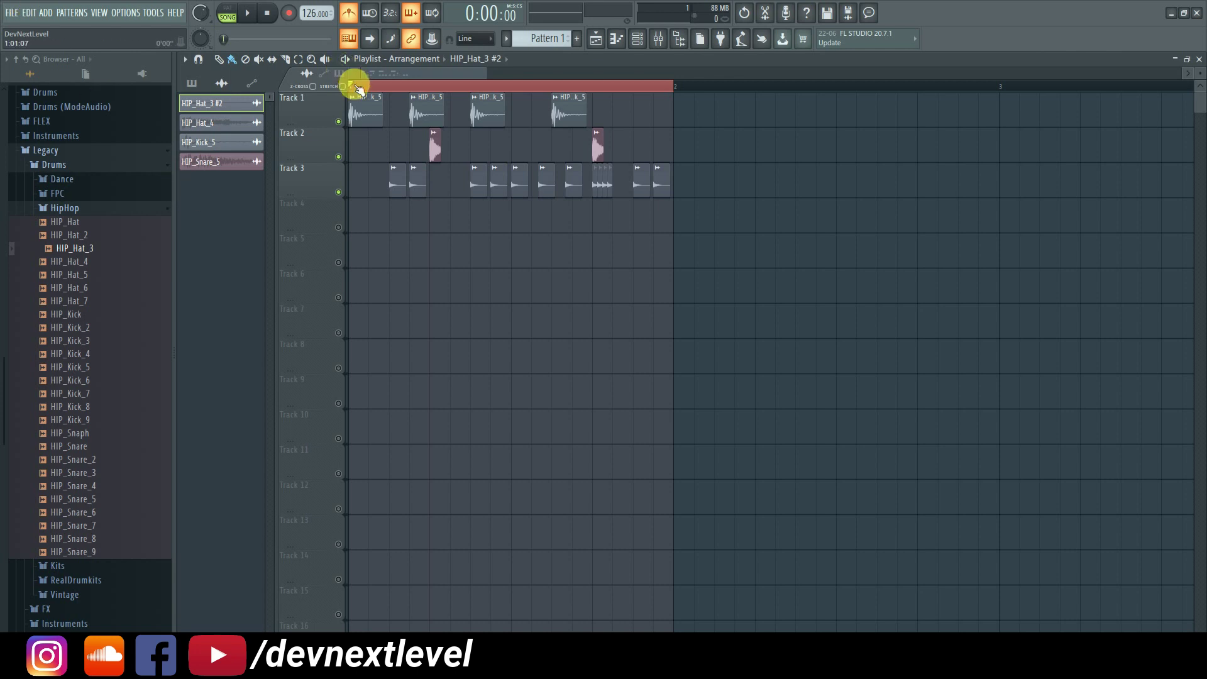
{"action": "scroll", "coordinate": [353, 87], "scroll_direction": "up", "scroll_amount": 3}
{"action": "scroll", "coordinate": [350, 88], "scroll_direction": "down", "scroll_amount": 3}
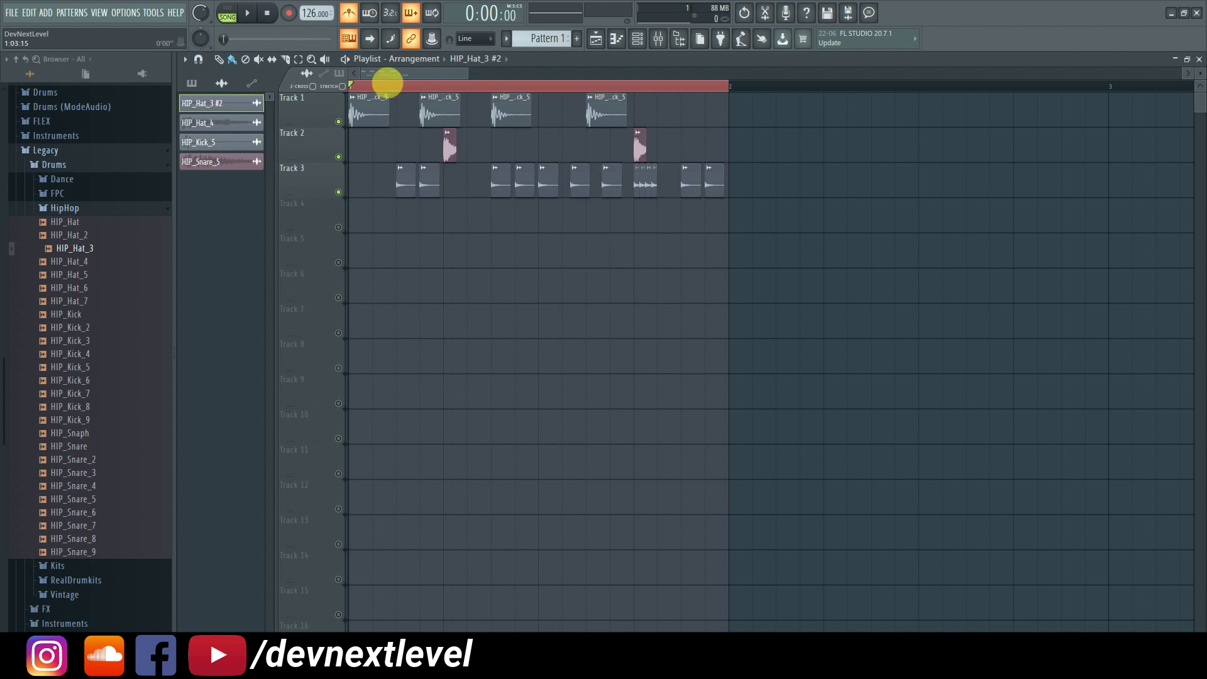
Mute Track 3, and try a HIP_Hat_3 clip on every bar 1 step of Track 4 except steps 1, 6, 10 and 13.
{"action": "scroll", "coordinate": [380, 86], "scroll_direction": "up", "scroll_amount": 5}
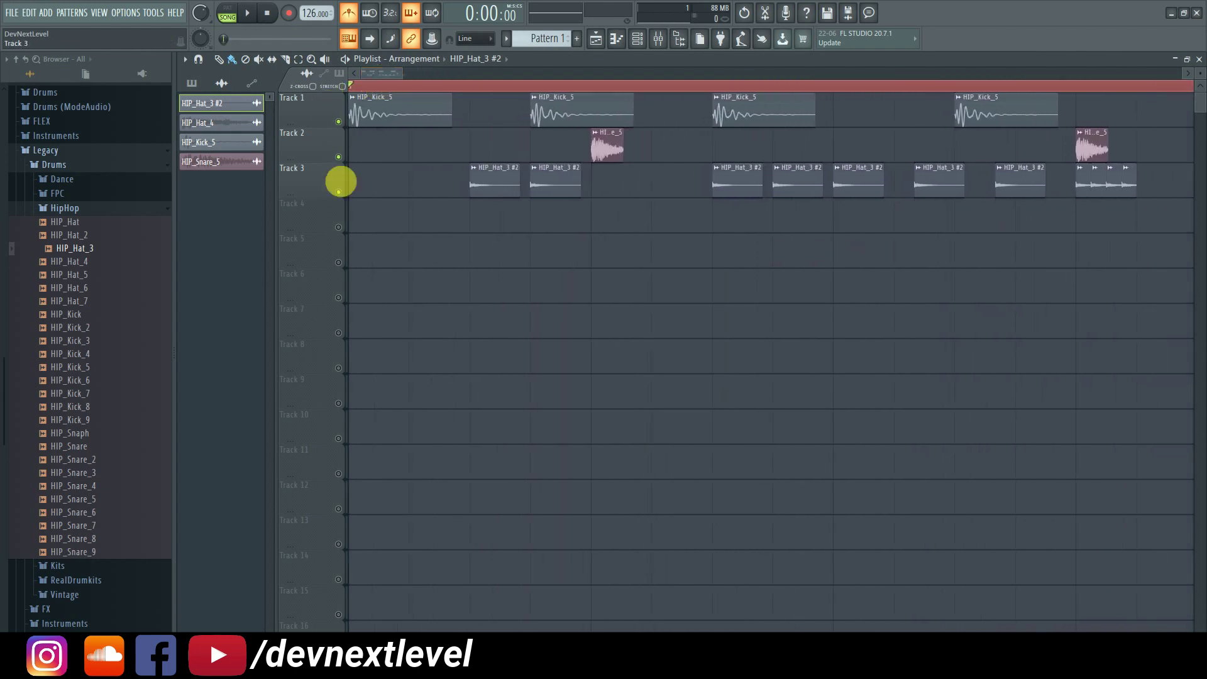
{"action": "left_click", "coordinate": [338, 192]}
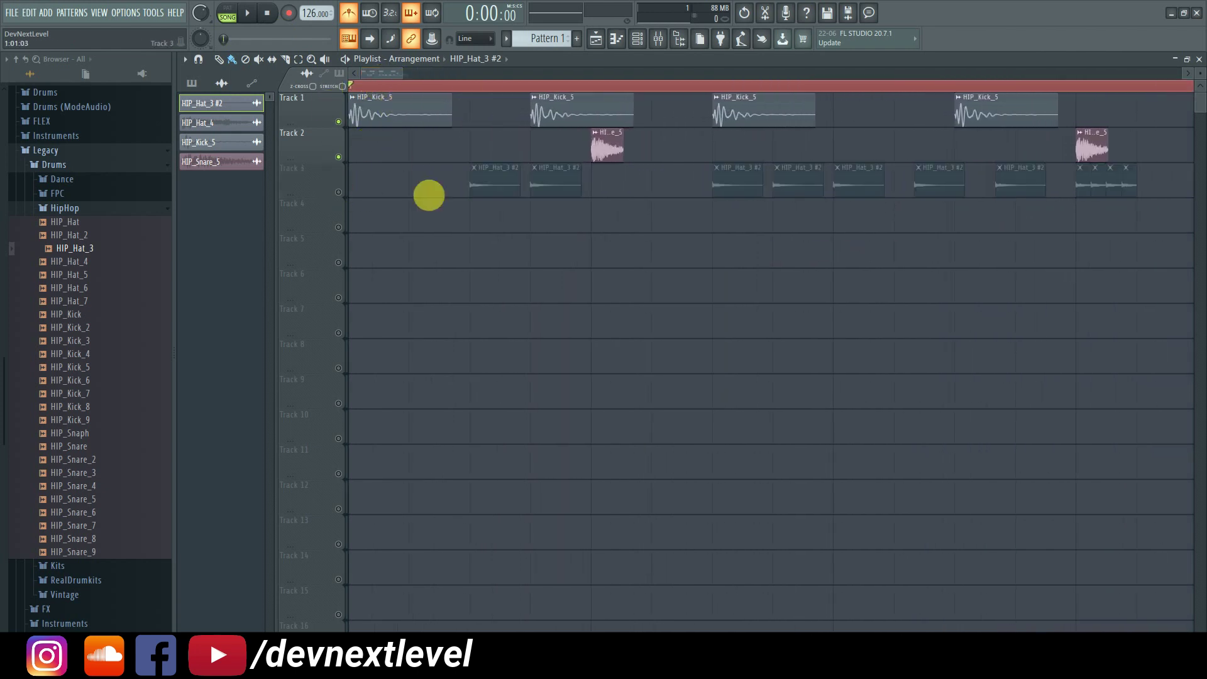
{"action": "left_click_drag", "start_coordinate": [369, 223], "coordinate": [1198, 220]}
{"action": "scroll", "coordinate": [944, 95], "scroll_direction": "down", "scroll_amount": 2}
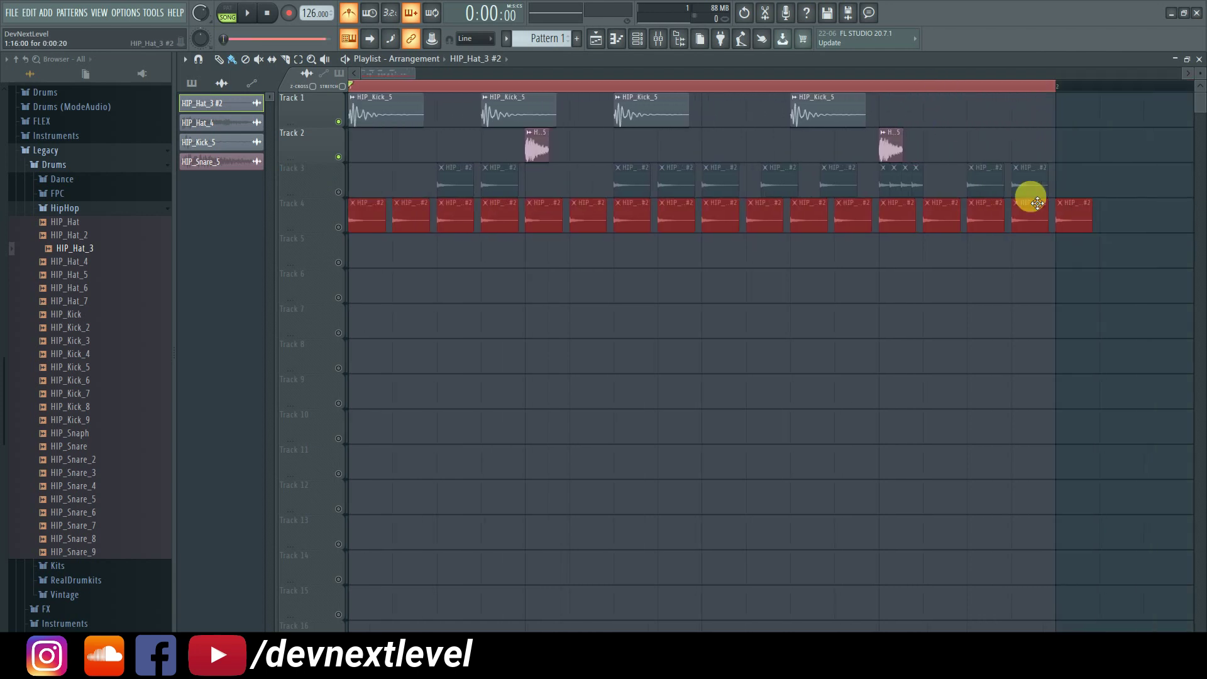
{"action": "right_click", "coordinate": [1072, 217]}
{"action": "right_click", "coordinate": [366, 215]}
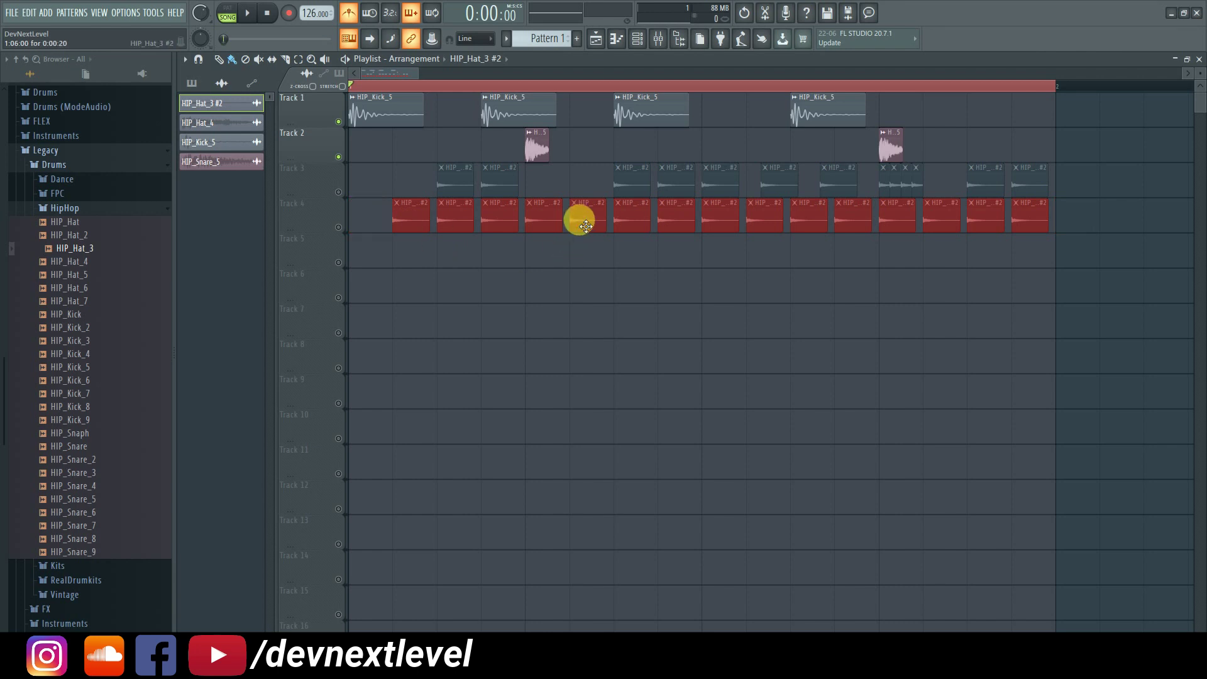
{"action": "right_click", "coordinate": [583, 219]}
{"action": "right_click", "coordinate": [762, 220]}
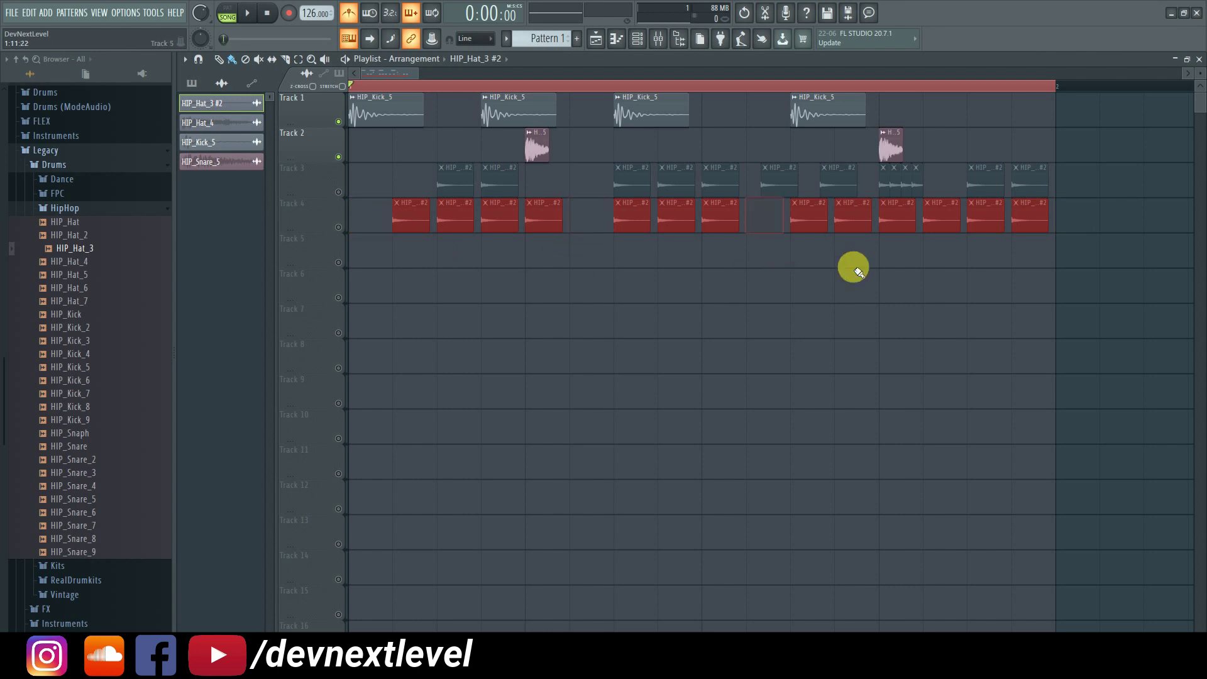
{"action": "right_click", "coordinate": [896, 217]}
Unmute Track 4, and play the bar while switching the metronome off.
{"action": "left_click", "coordinate": [338, 227]}
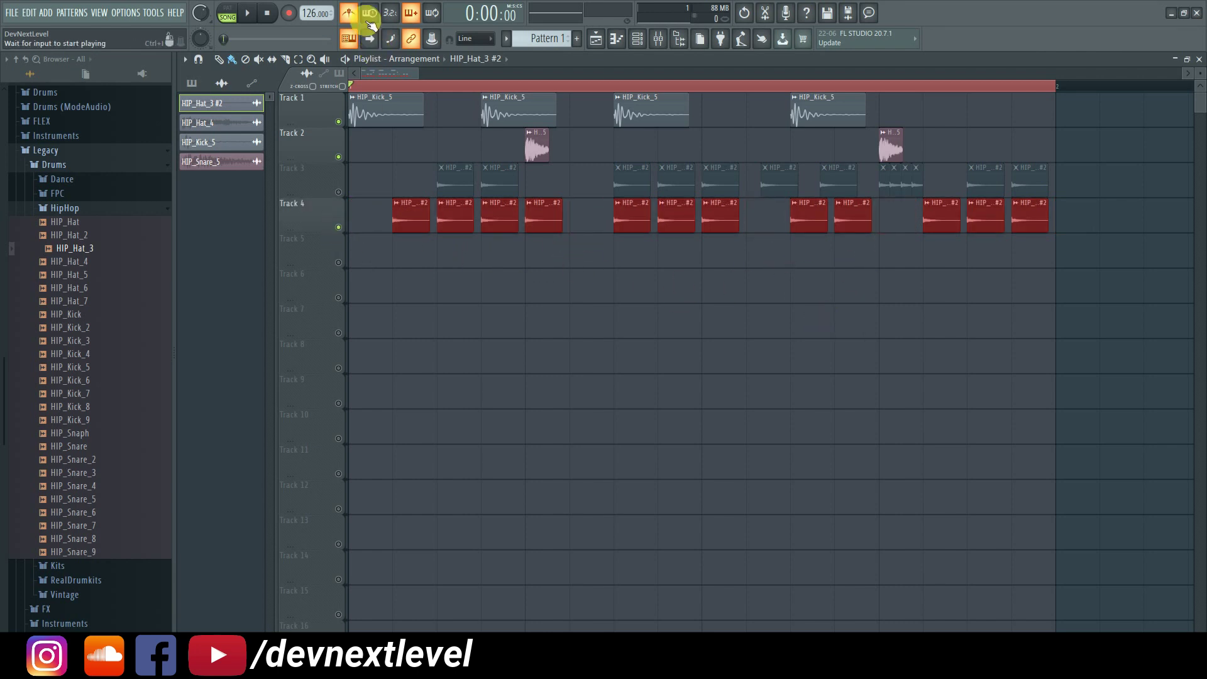
{"action": "key", "text": "space"}
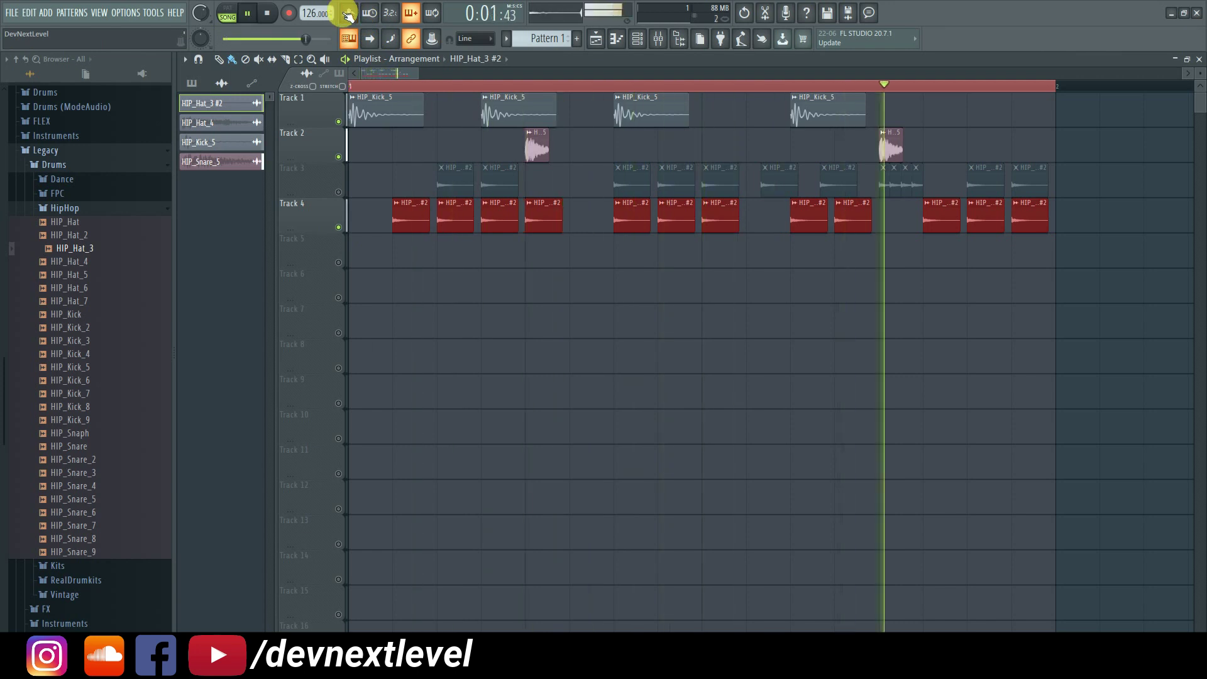
{"action": "key", "text": "space"}
Erase all hi-hat clips from Track 4, unmute Track 3, and play the original one-bar beat.
{"action": "mouse_move", "coordinate": [409, 222]}
{"action": "left_mouse_down"}
{"action": "mouse_move", "coordinate": [881, 232]}
{"action": "mouse_move", "coordinate": [789, 226]}
{"action": "left_mouse_up"}
{"action": "left_click", "coordinate": [338, 193]}
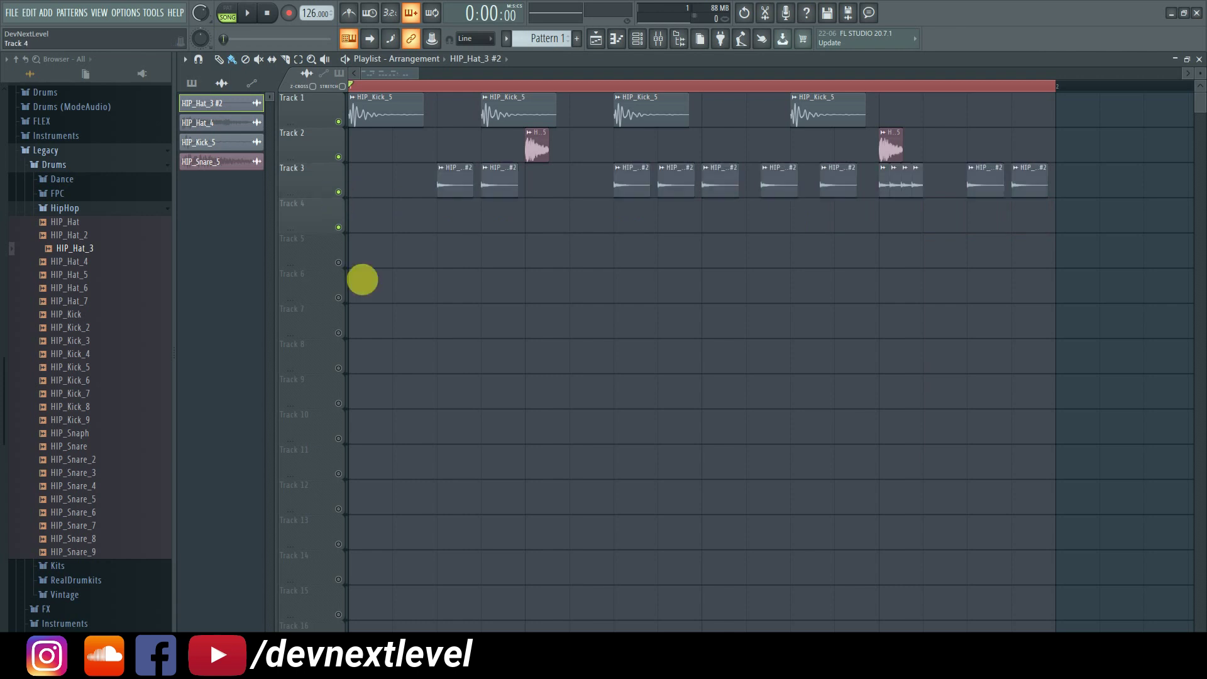
{"action": "key", "text": "space"}
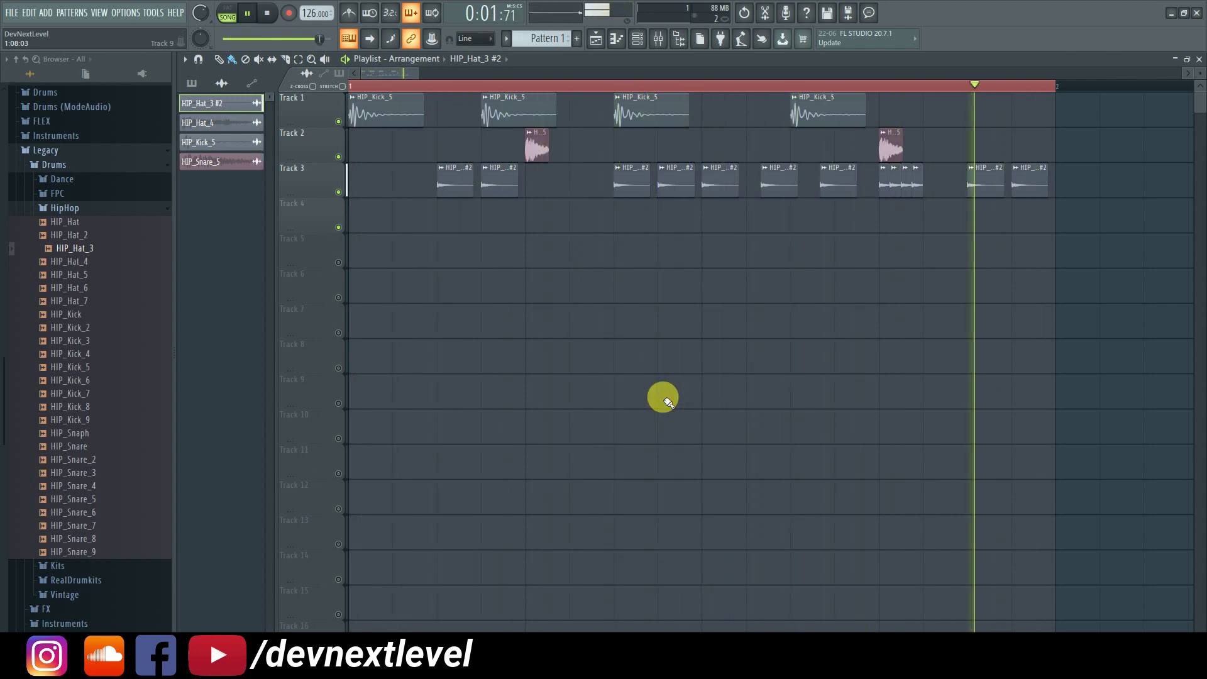
{"action": "key", "text": "space"}
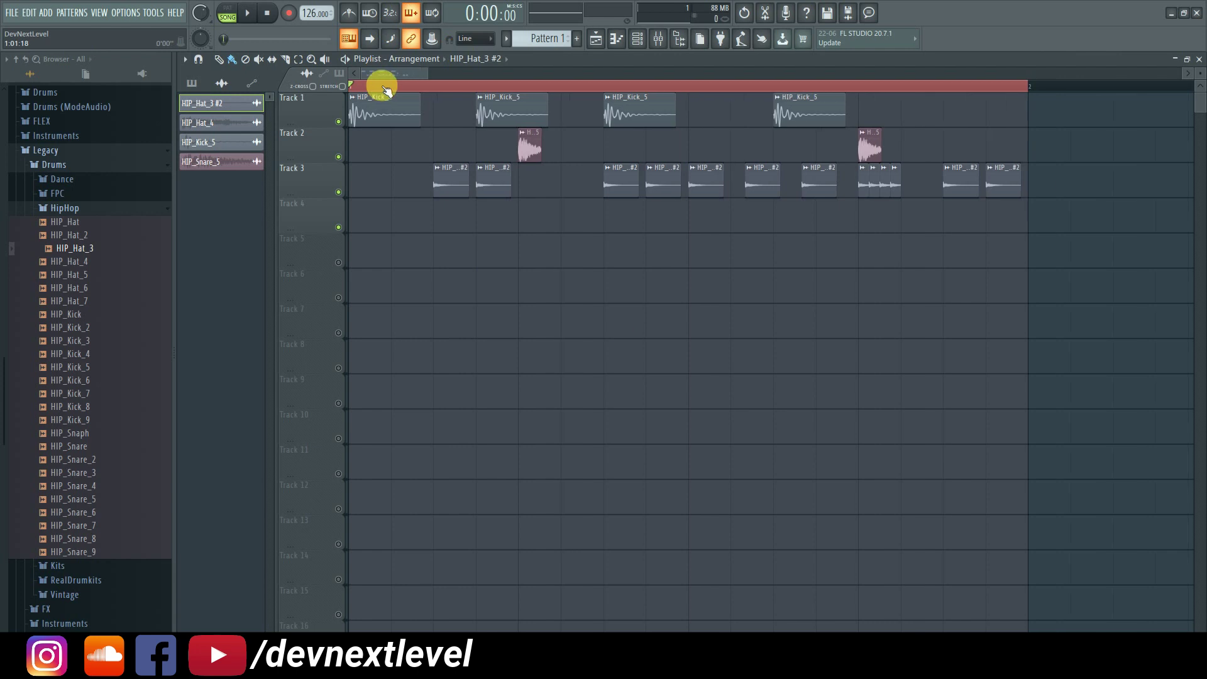
Duplicate the bar 1 clips on Tracks 1 to 3 into bar 2, and extend the loop range over both bars.
{"action": "scroll", "coordinate": [378, 81], "scroll_direction": "down", "scroll_amount": 4}
{"action": "left_click_drag", "start_coordinate": [631, 230], "coordinate": [604, 110]}
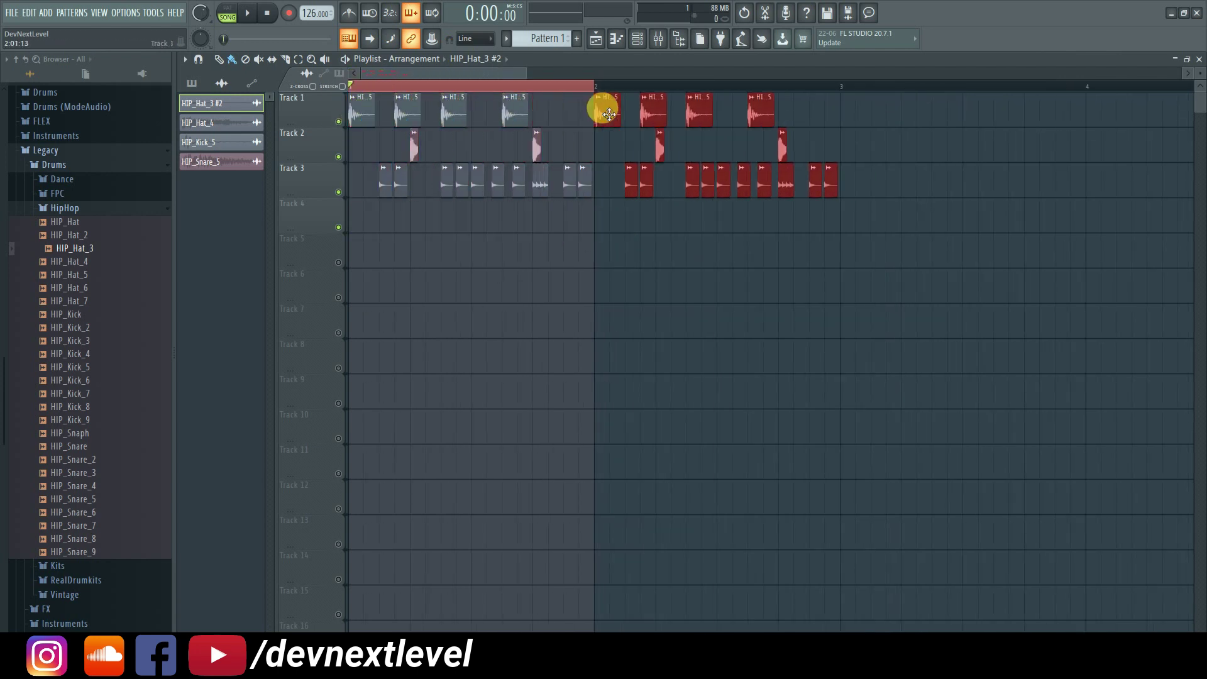
{"action": "right_click", "coordinate": [837, 89]}
{"action": "left_click", "coordinate": [904, 135]}
Replace the bar 2 hi-hats on steps 15 and 16 of Track 3 with a copy of the step 13 hi-hat roll on step 15.
{"action": "scroll", "coordinate": [833, 88], "scroll_direction": "up", "scroll_amount": 3}
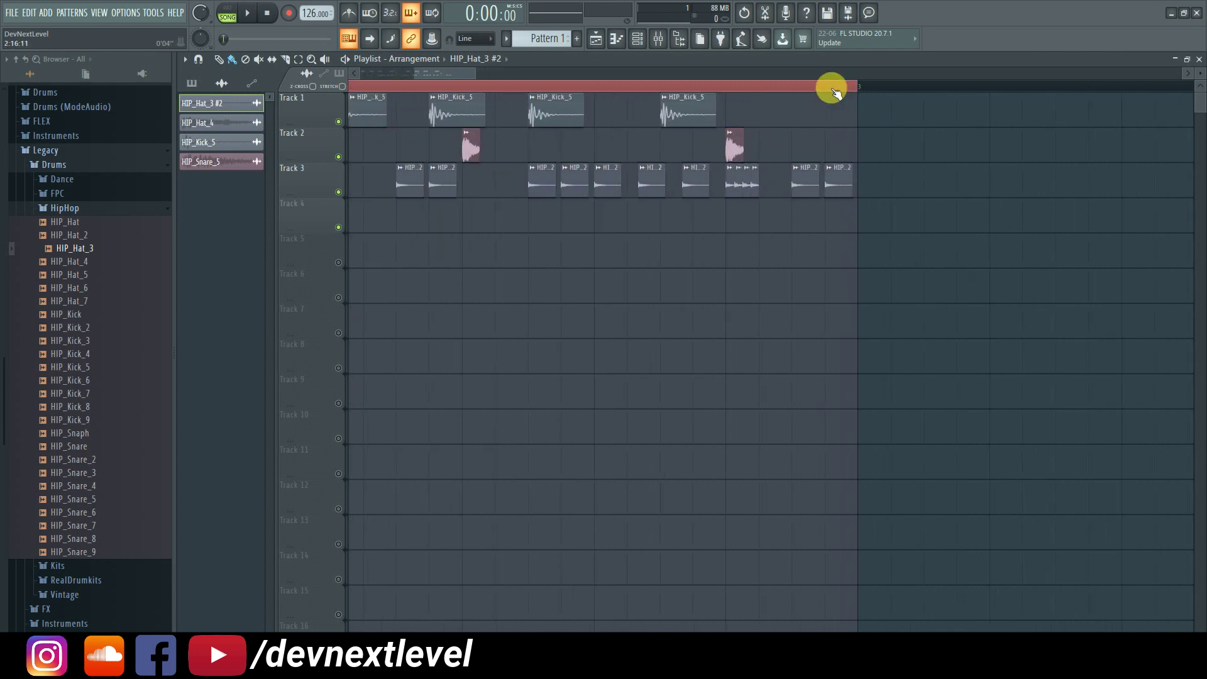
{"action": "scroll", "coordinate": [836, 90], "scroll_direction": "up", "scroll_amount": 2}
{"action": "right_click", "coordinate": [765, 187]}
{"action": "right_click", "coordinate": [878, 188]}
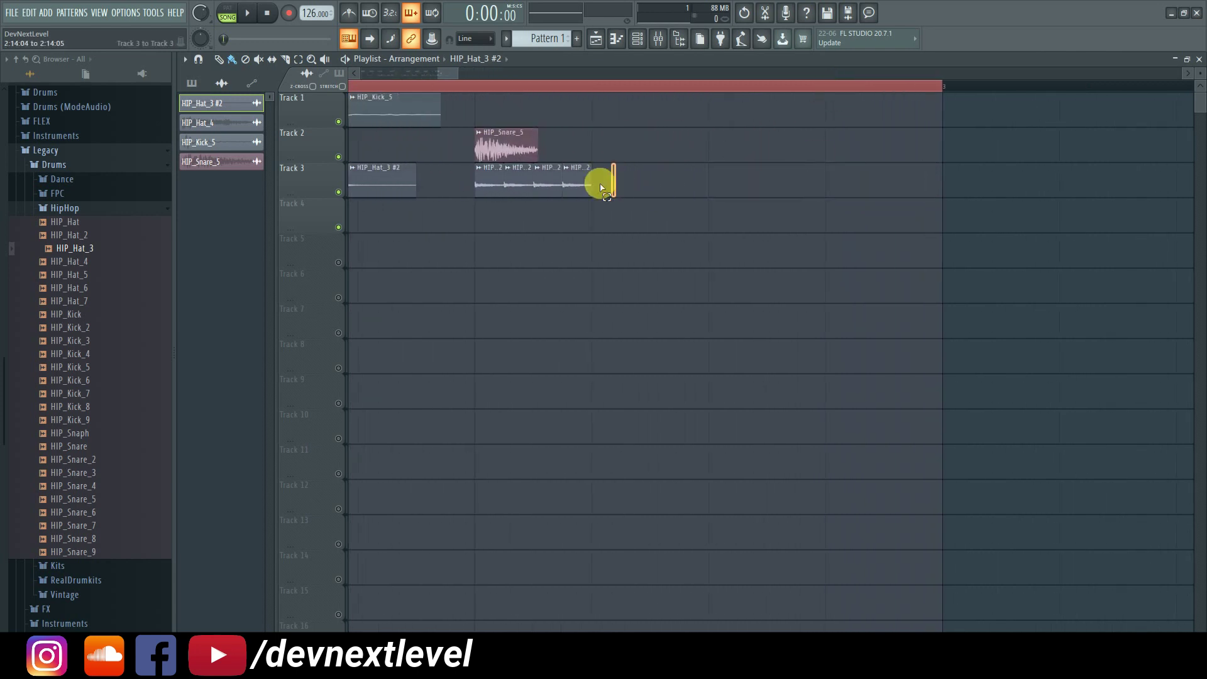
{"action": "left_click_drag", "start_coordinate": [601, 187], "coordinate": [465, 227]}
{"action": "left_click_drag", "start_coordinate": [484, 182], "coordinate": [692, 192]}
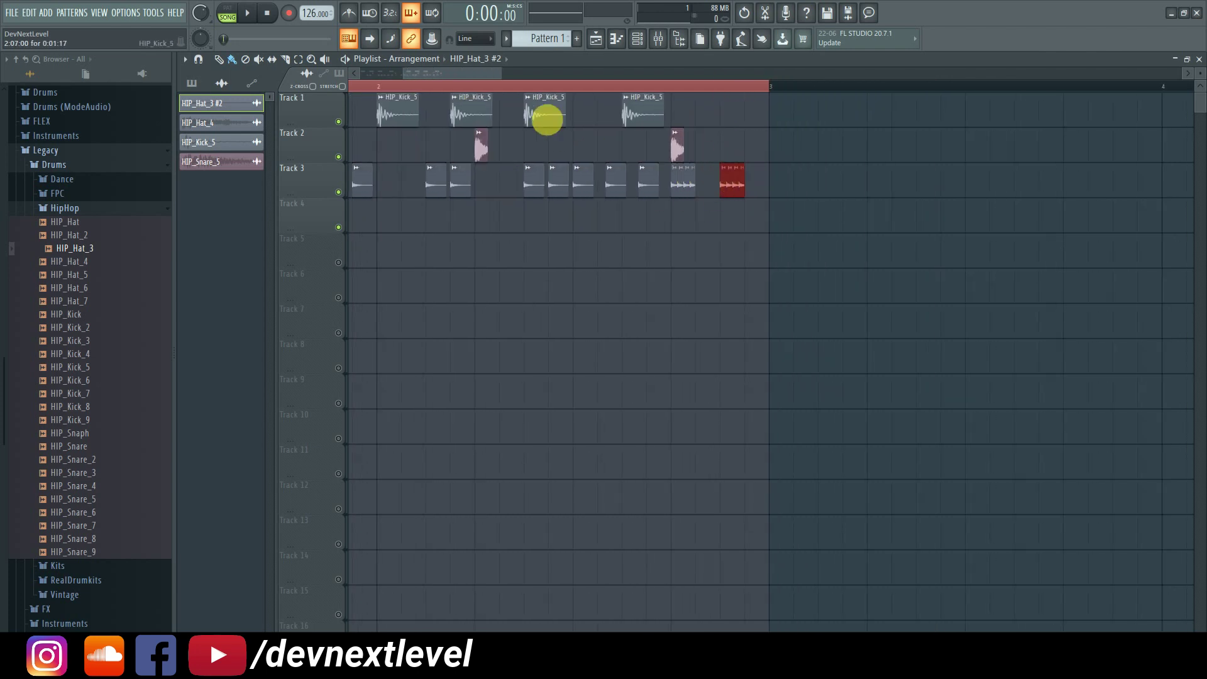
Play the two-bar beat from the start, and delete the bar 2 snare on beat 4 of Track 2.
{"action": "scroll", "coordinate": [582, 90], "scroll_direction": "down", "scroll_amount": 3}
{"action": "key", "text": "space"}
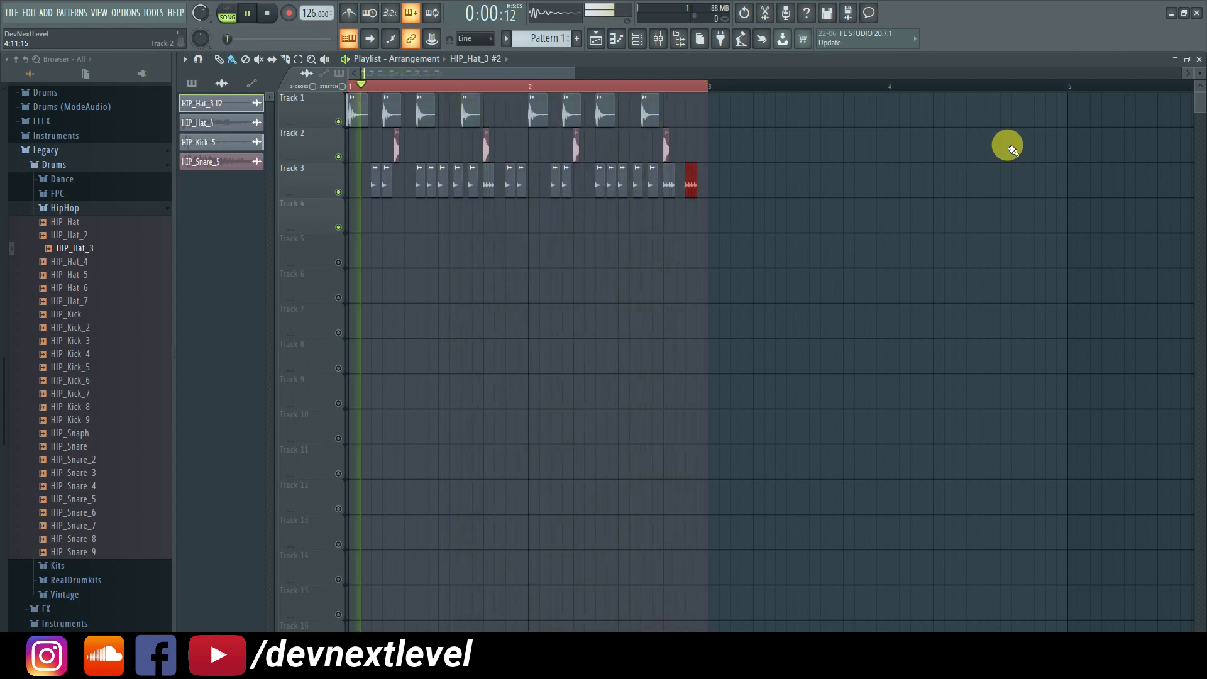
{"action": "right_click", "coordinate": [663, 150]}
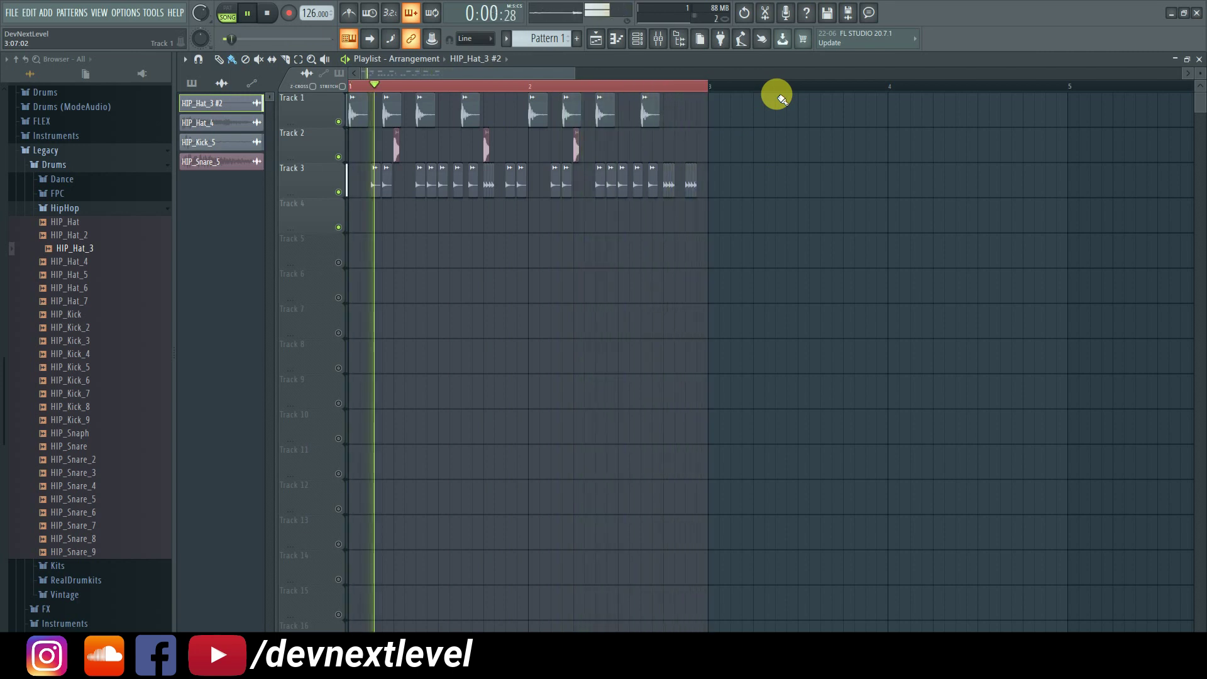
{"action": "key", "text": "space"}
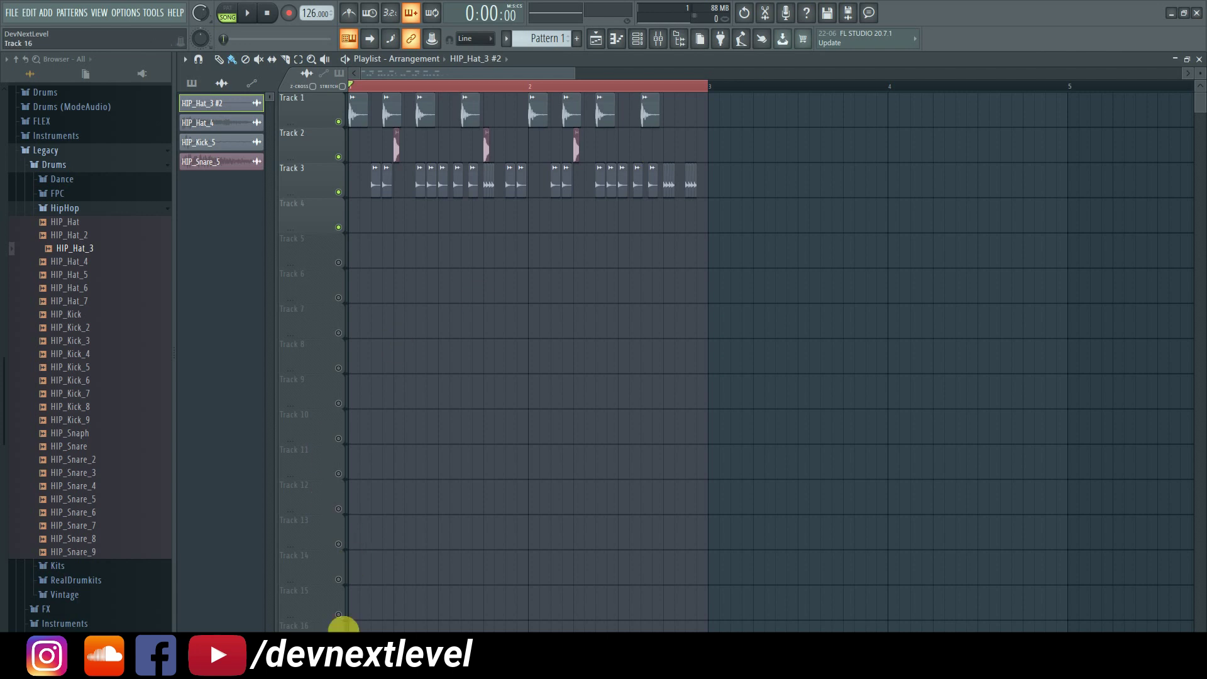
Switch to Firefox, look through the songs on the Spotify artist page, and view the YouTube channel's uploads.
{"action": "left_click", "coordinate": [344, 665]}
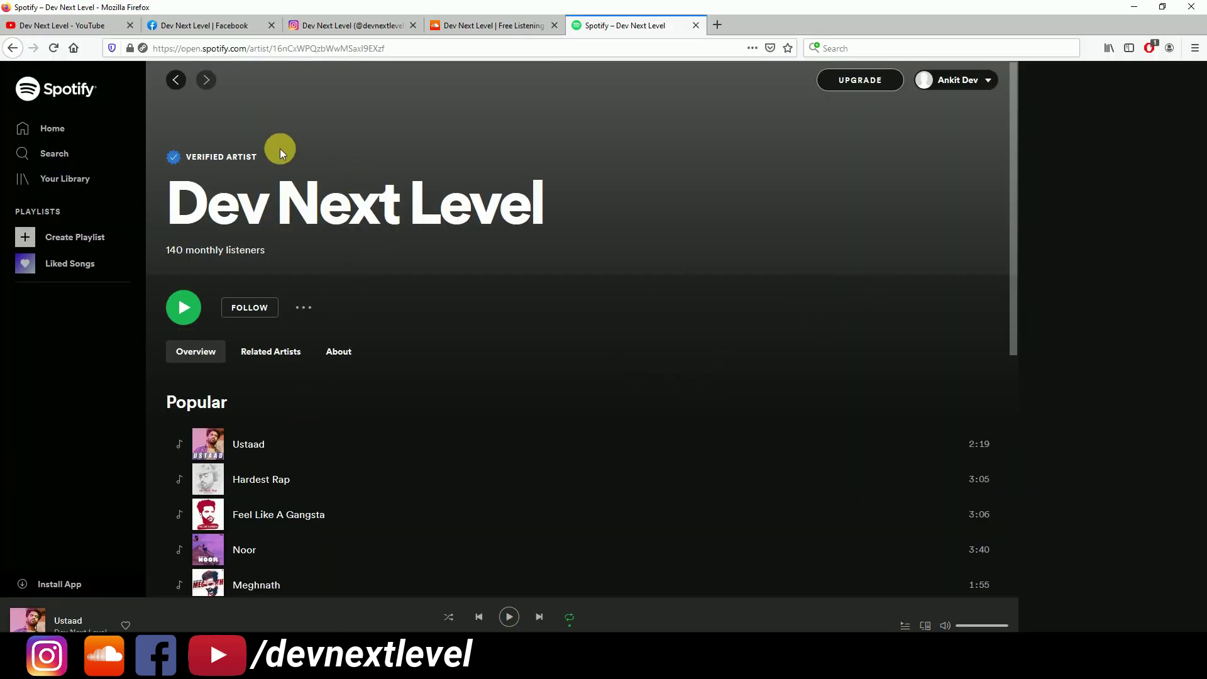
{"action": "scroll", "coordinate": [484, 415], "scroll_direction": "down", "scroll_amount": 4}
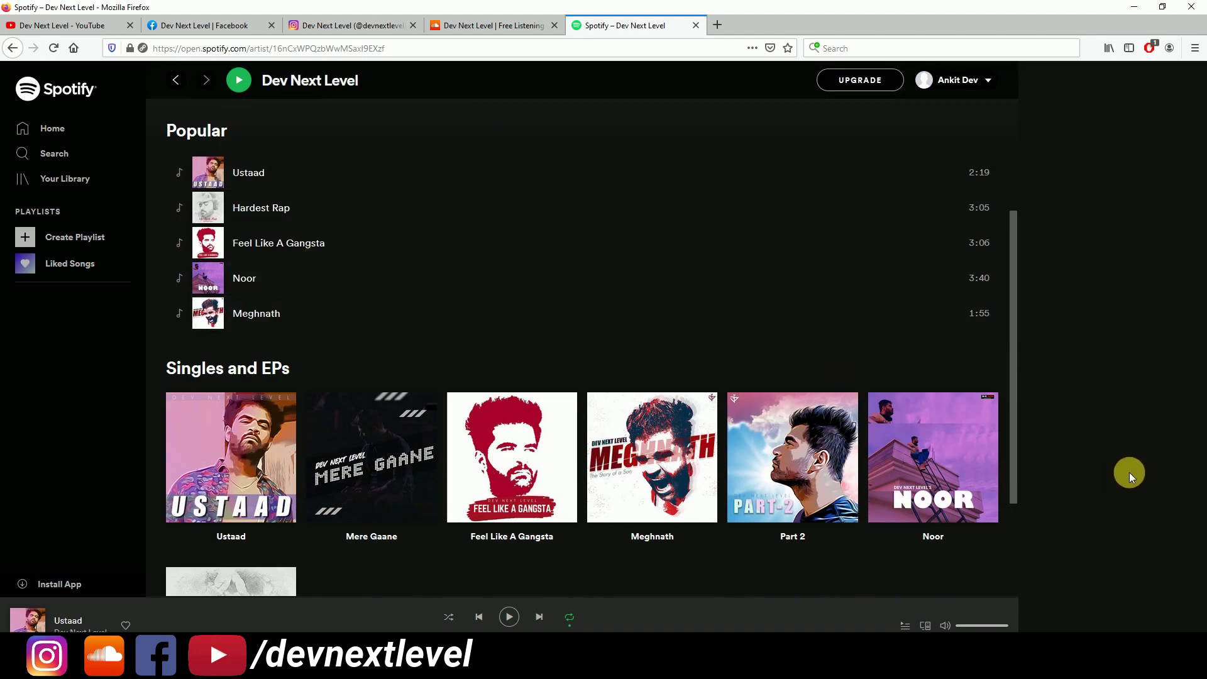
{"action": "left_click", "coordinate": [69, 30]}
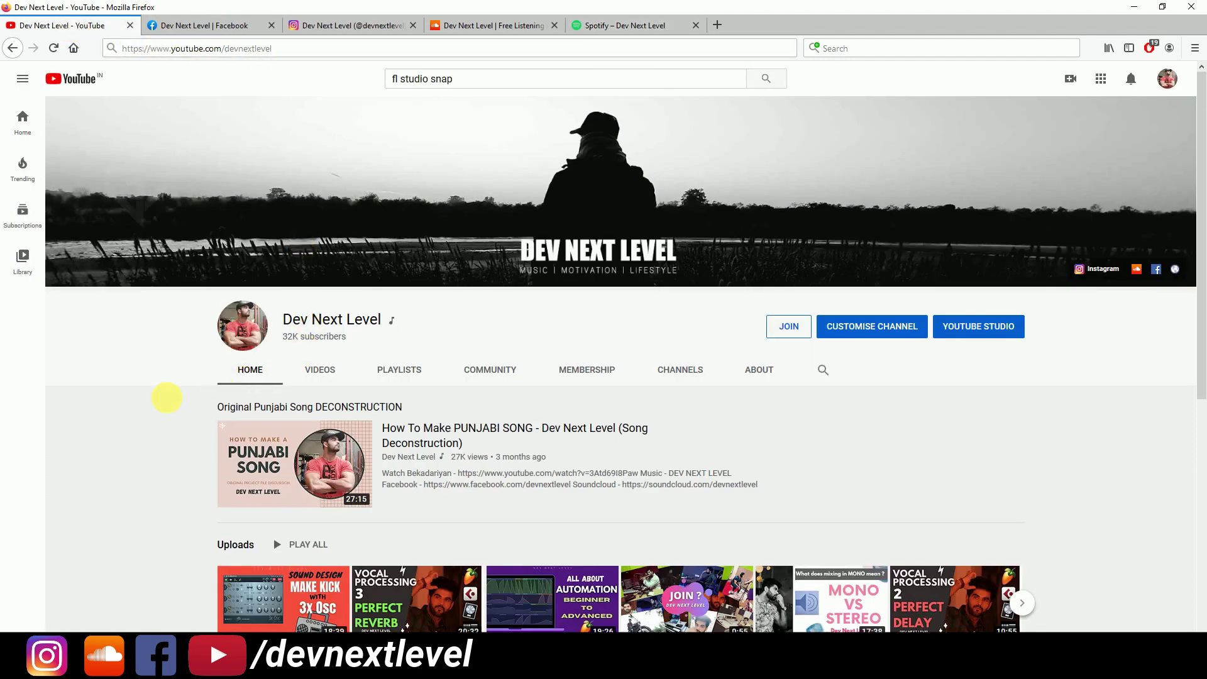
{"action": "scroll", "coordinate": [127, 534], "scroll_direction": "down", "scroll_amount": 2}
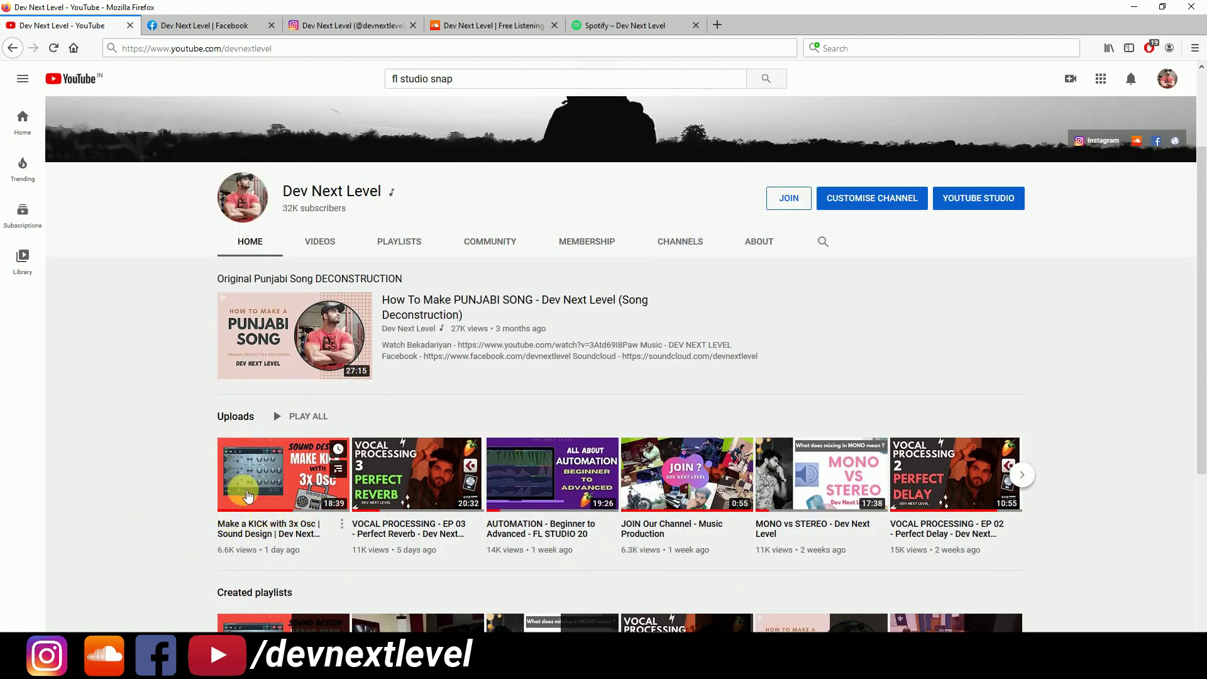
{"action": "scroll", "coordinate": [154, 474], "scroll_direction": "up", "scroll_amount": 2}
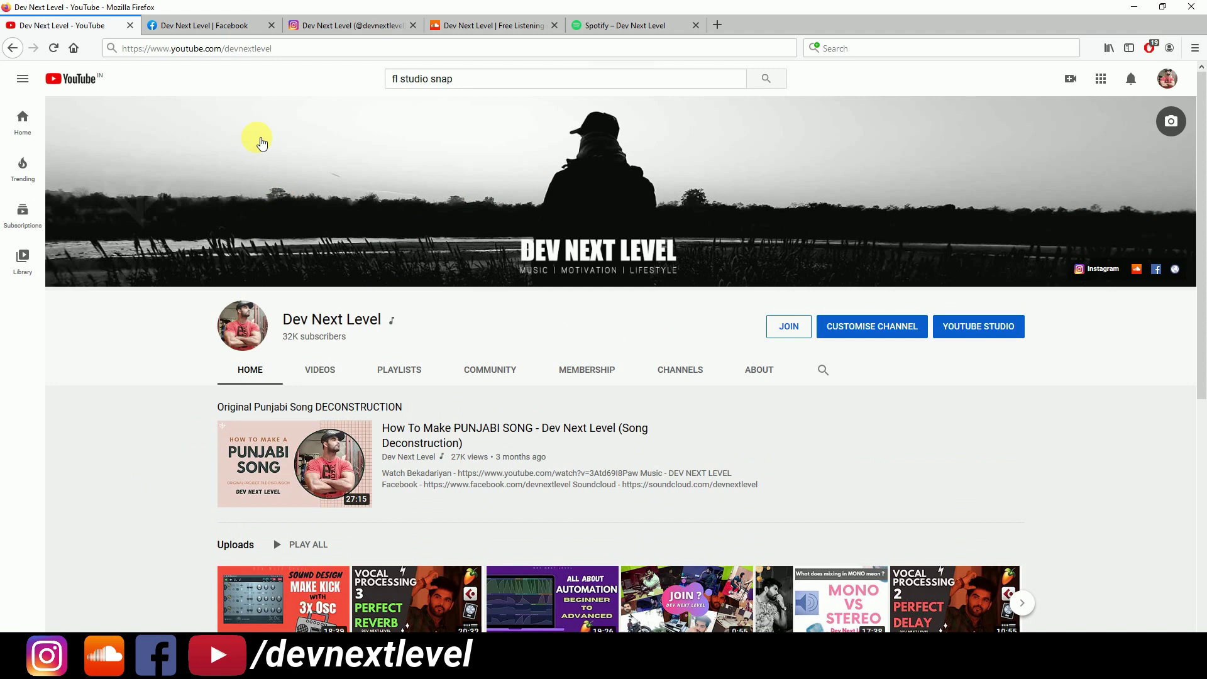
View the channel's Facebook, Instagram and SoundCloud pages, and return to its YouTube page.
{"action": "left_click", "coordinate": [224, 25]}
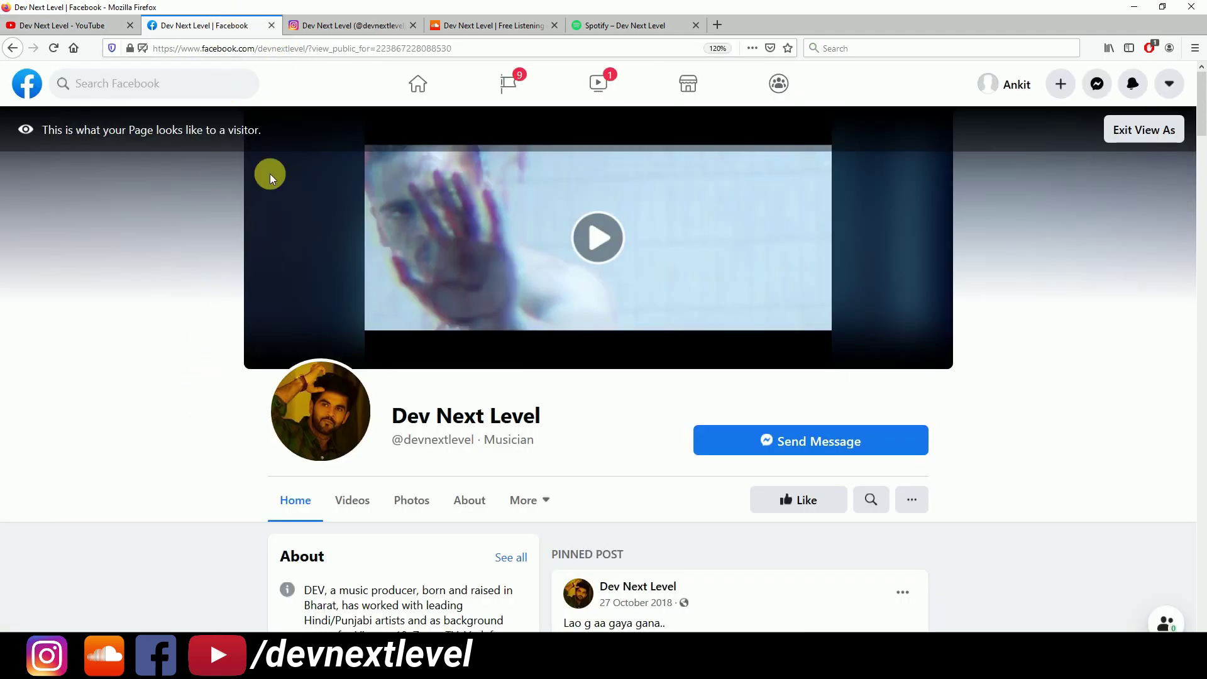
{"action": "left_click", "coordinate": [354, 29]}
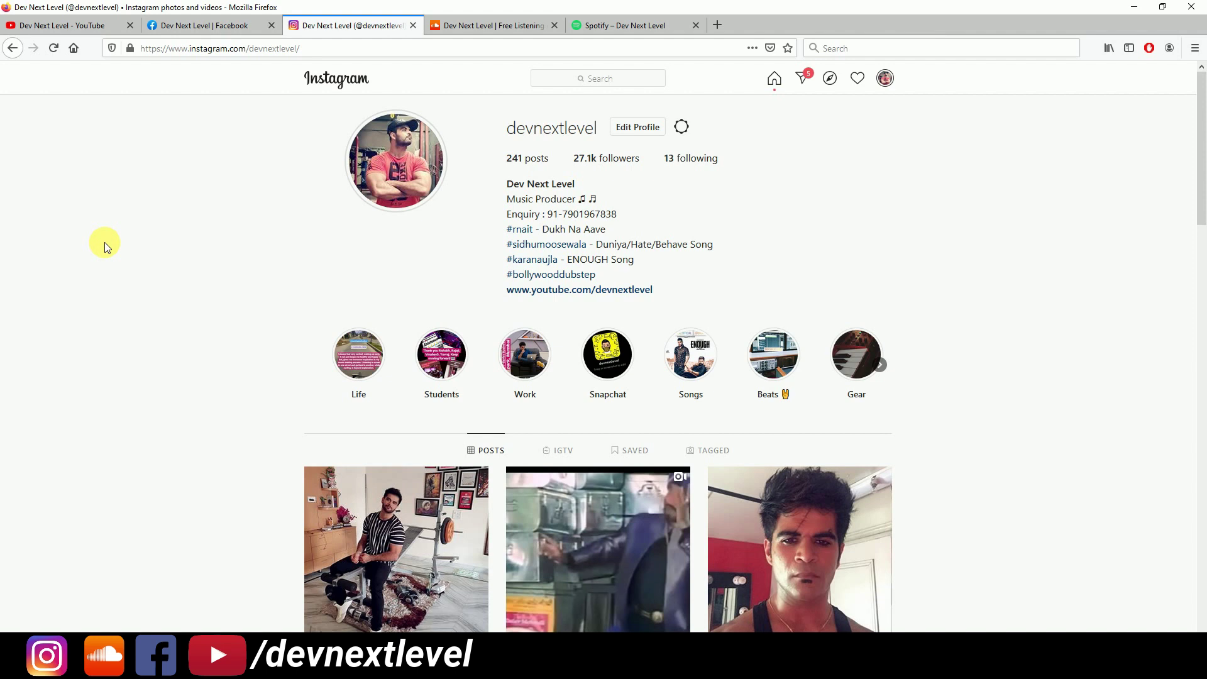
{"action": "left_click", "coordinate": [464, 25]}
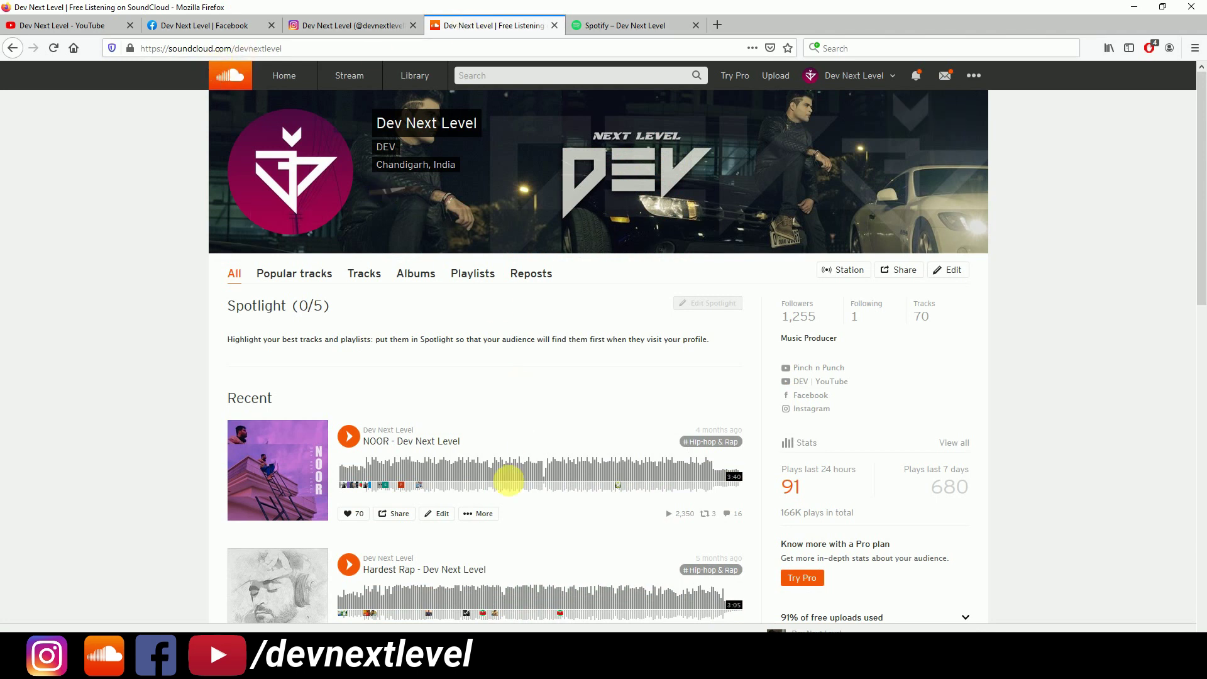
{"action": "scroll", "coordinate": [490, 556], "scroll_direction": "down", "scroll_amount": 4}
{"action": "scroll", "coordinate": [271, 76], "scroll_direction": "up", "scroll_amount": 2}
{"action": "left_click", "coordinate": [50, 26]}
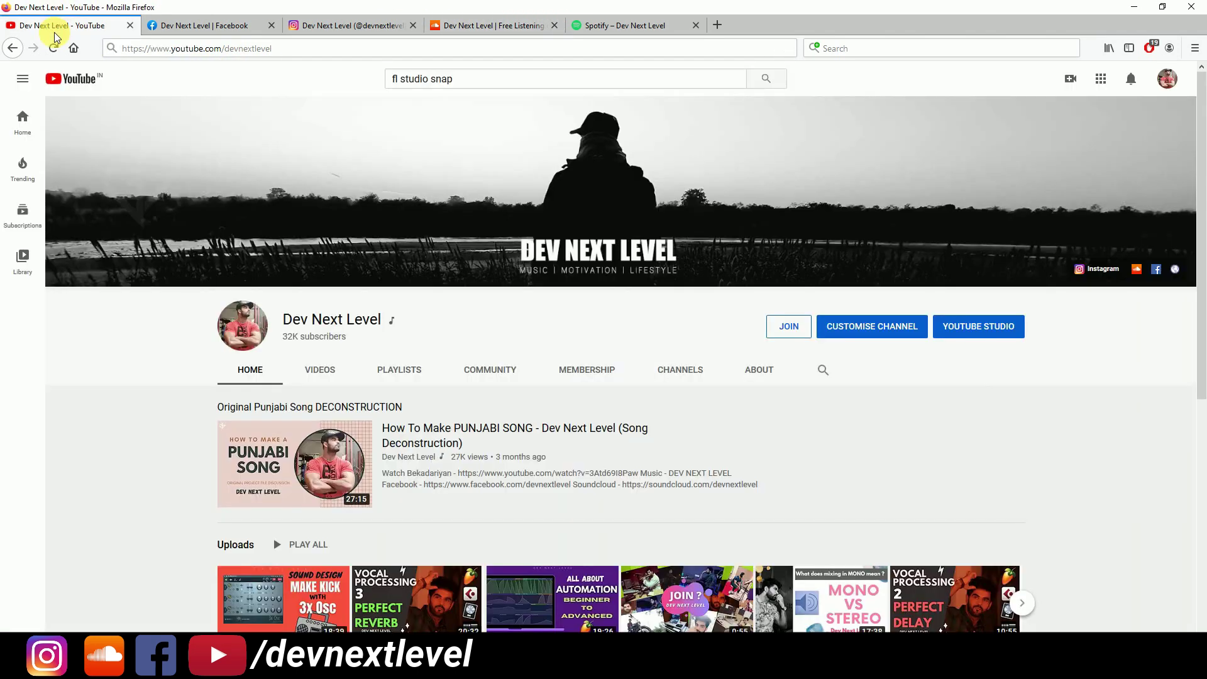